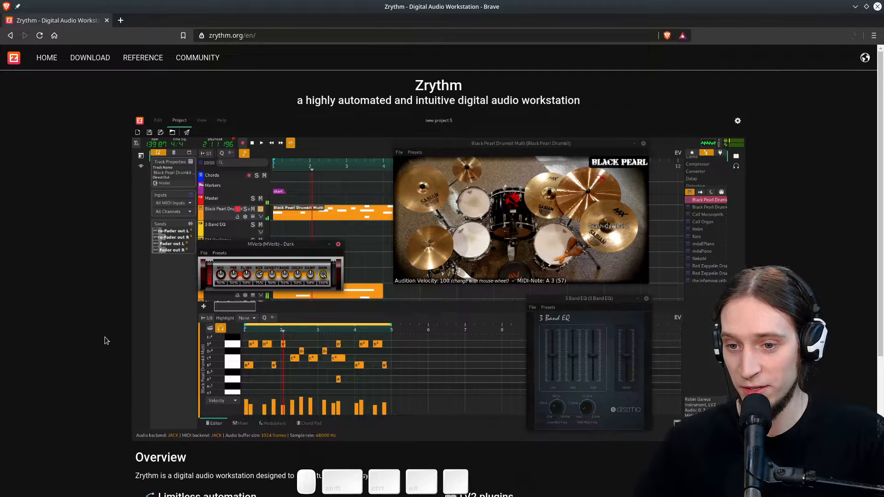
pyautogui.scroll(-5, 105, 340)
pyautogui.scroll(5, 131, 347)
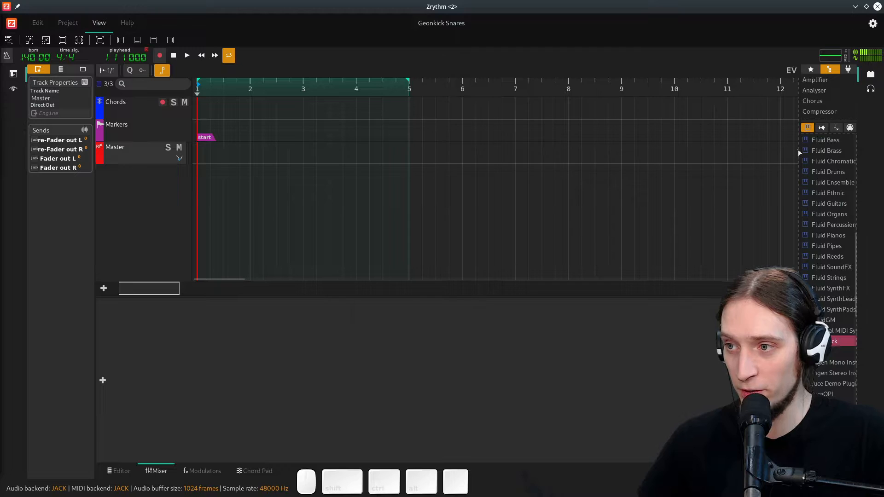
# - Add a Geonkick instrument track to the project from the instrument plugin browser
pyautogui.moveTo(799, 152); pyautogui.dragTo(772, 152)
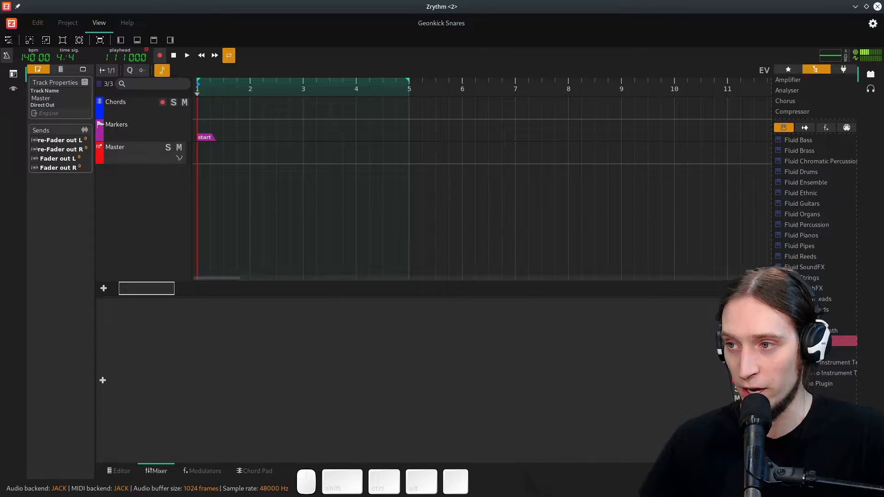
pyautogui.click(804, 129)
pyautogui.click(786, 129)
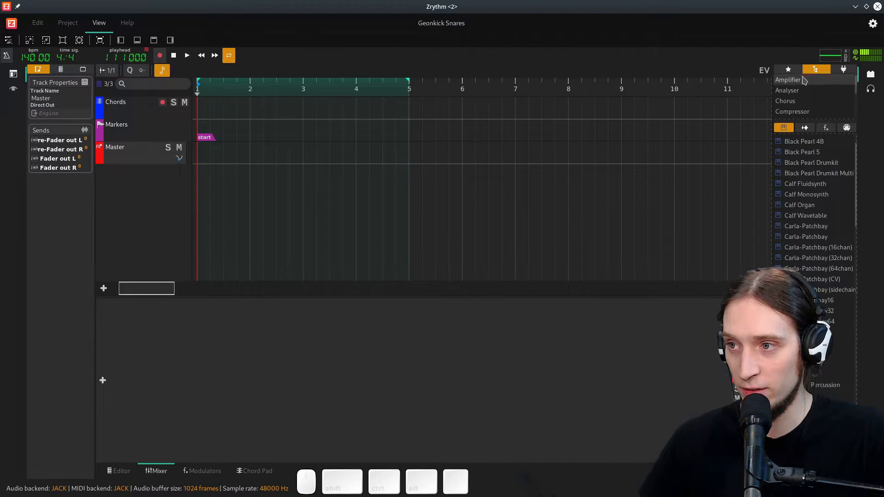
pyautogui.click(804, 127)
pyautogui.click(791, 131)
pyautogui.click(822, 129)
pyautogui.click(805, 129)
pyautogui.click(788, 131)
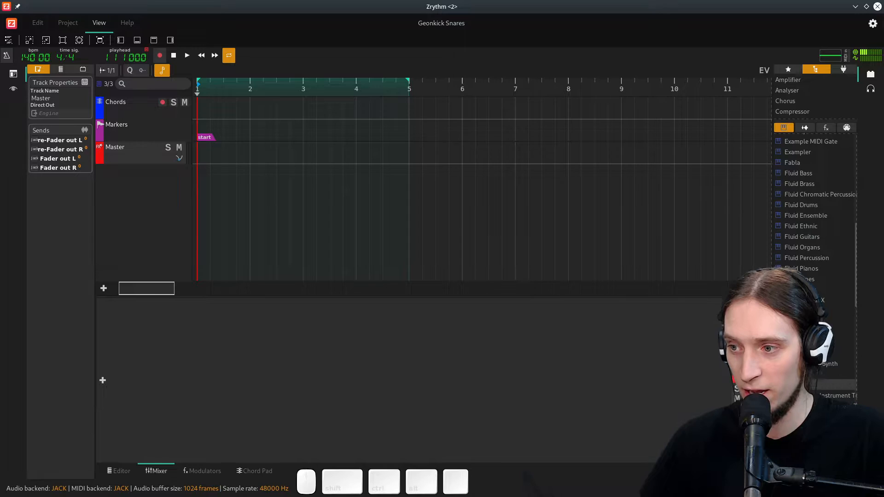
pyautogui.moveTo(799, 374); pyautogui.dragTo(122, 217)
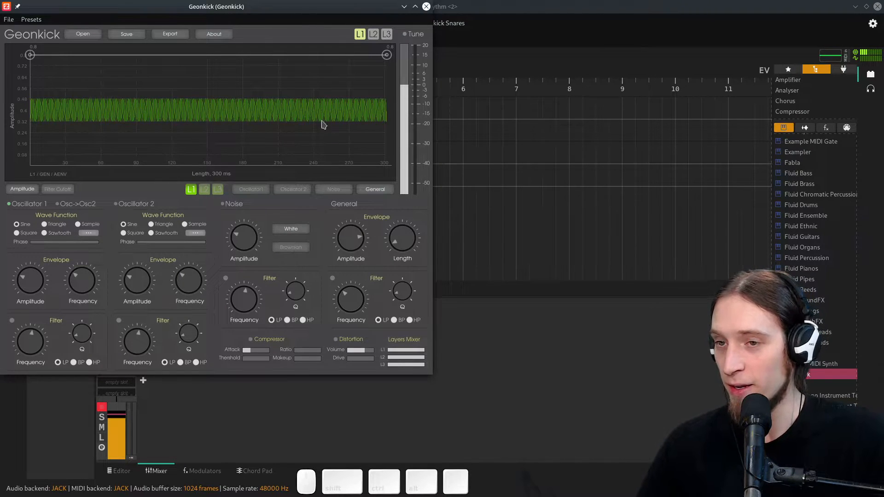
# - Select Oscillator 1's amplitude envelope and raise Oscillator 1's envelope amplitude
pyautogui.moveTo(216, 10); pyautogui.dragTo(271, 30)
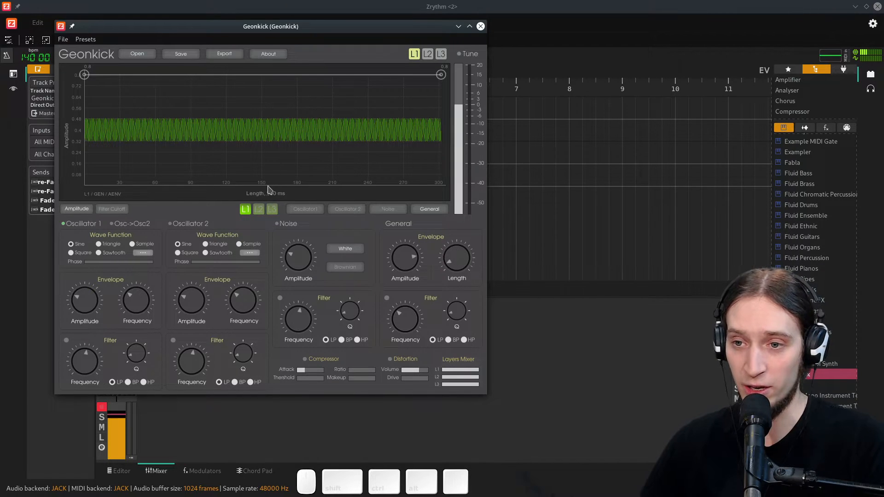
pyautogui.click(306, 208)
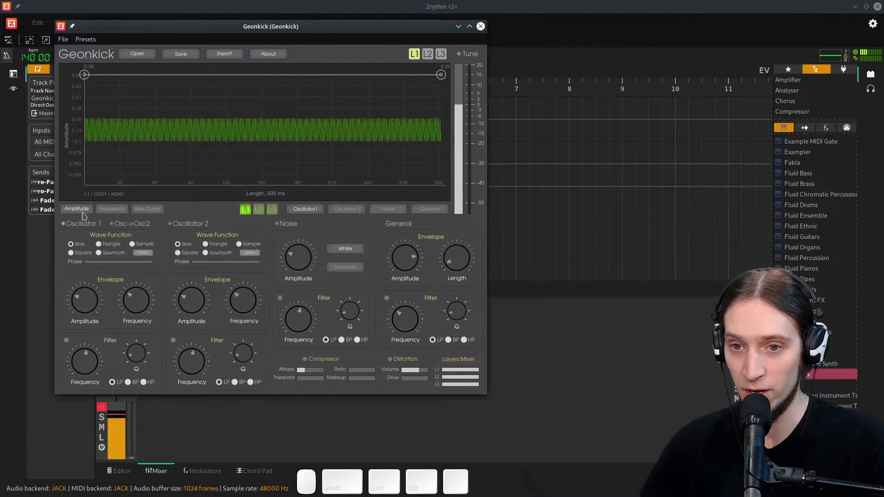
pyautogui.moveTo(91, 295); pyautogui.dragTo(106, 223)
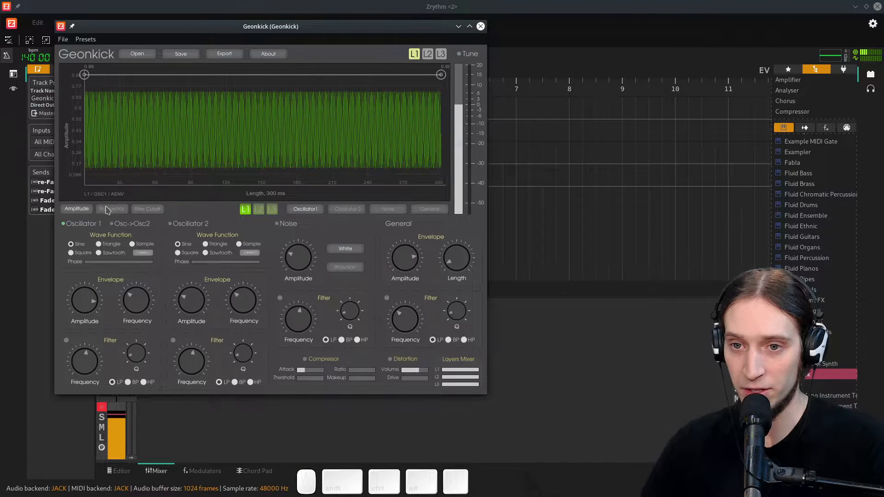
# - In Oscillator 1's frequency envelope, pull the end point down to the lowest frequency and add a point near the start
pyautogui.click(110, 209)
pyautogui.moveTo(134, 303); pyautogui.dragTo(136, 270)
pyautogui.moveTo(136, 269); pyautogui.dragTo(135, 266)
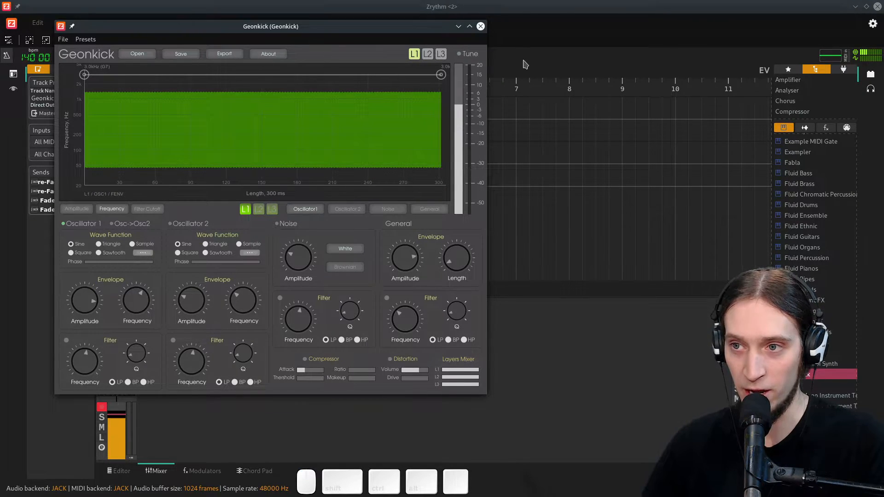
pyautogui.moveTo(441, 74); pyautogui.dragTo(441, 185)
pyautogui.doubleClick(136, 148)
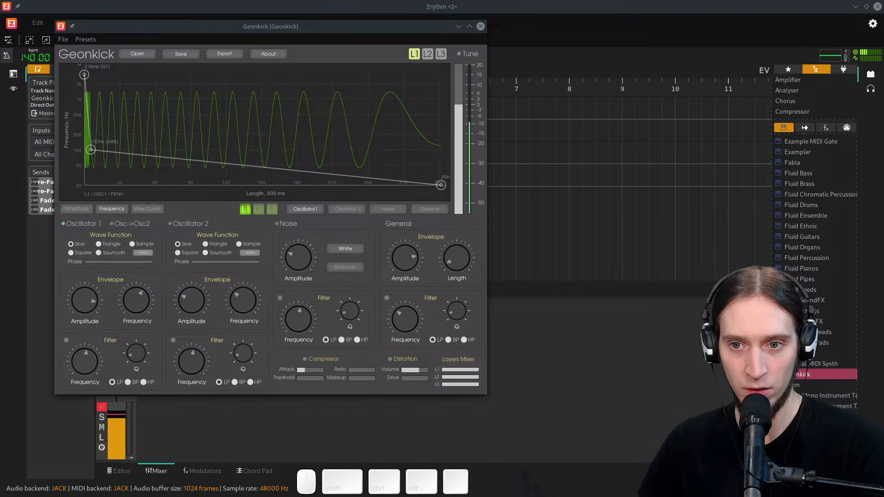
# - Flatten Oscillator 1's frequency envelope at about 200 Hz by moving its middle point and end point
pyautogui.moveTo(181, 28); pyautogui.dragTo(324, 74)
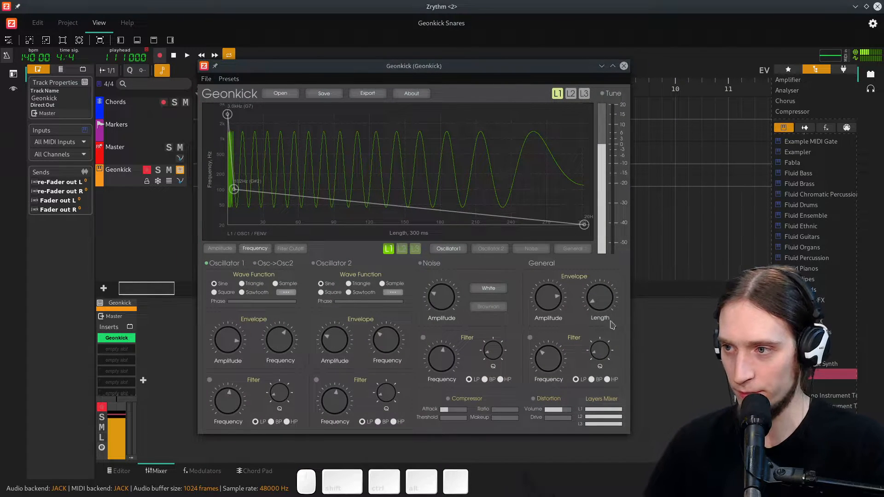
pyautogui.moveTo(230, 353)
pyautogui.mouseDown()
pyautogui.moveTo(234, 382)
pyautogui.moveTo(236, 310)
pyautogui.moveTo(240, 347)
pyautogui.mouseUp()
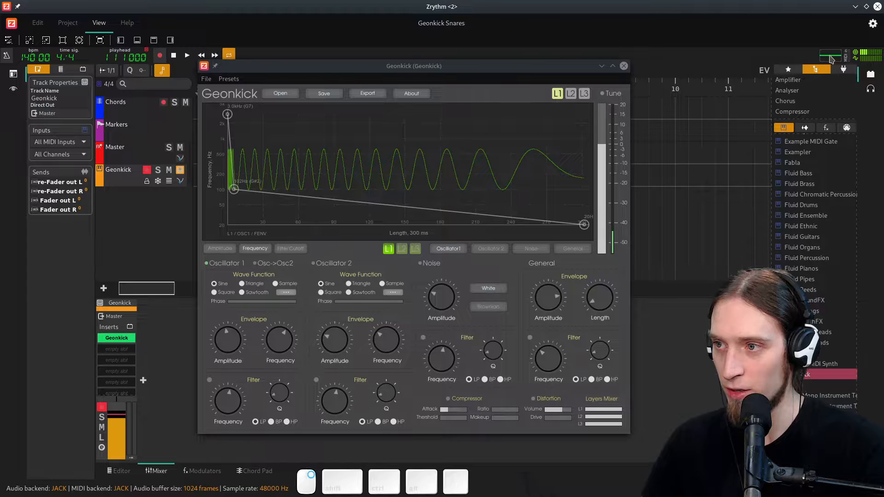
pyautogui.click(225, 344)
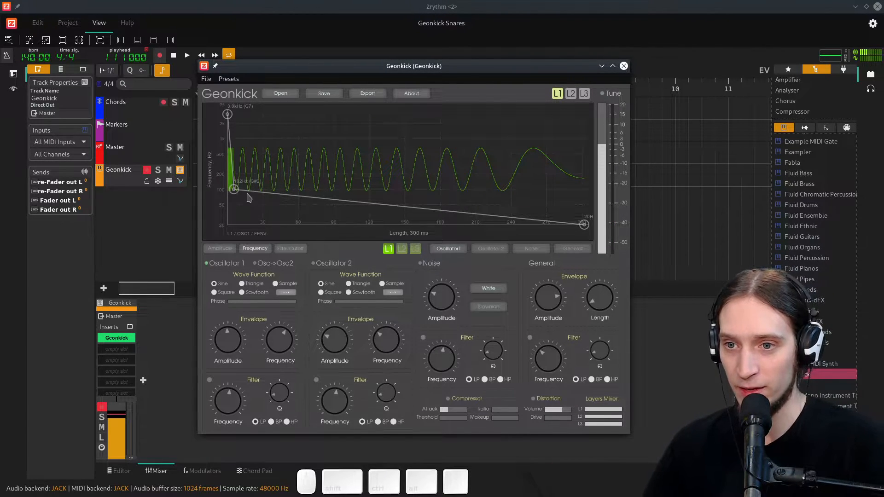
pyautogui.moveTo(234, 189); pyautogui.dragTo(242, 191)
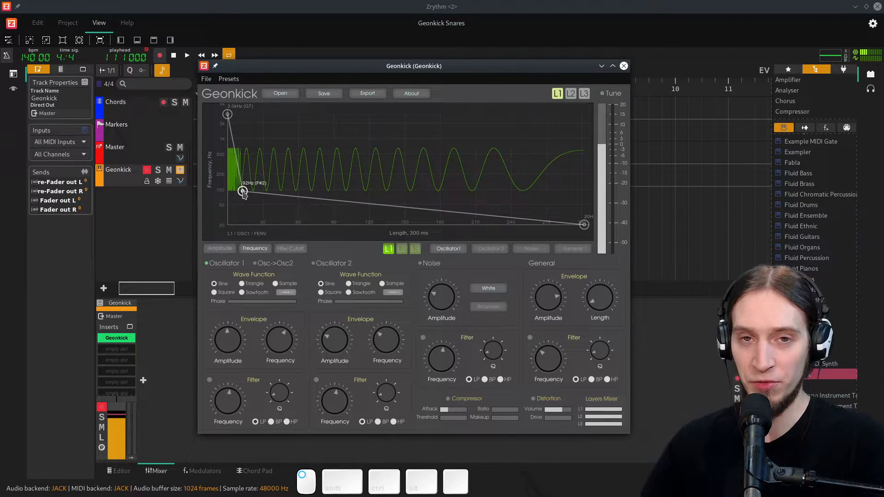
pyautogui.moveTo(242, 193); pyautogui.dragTo(241, 173)
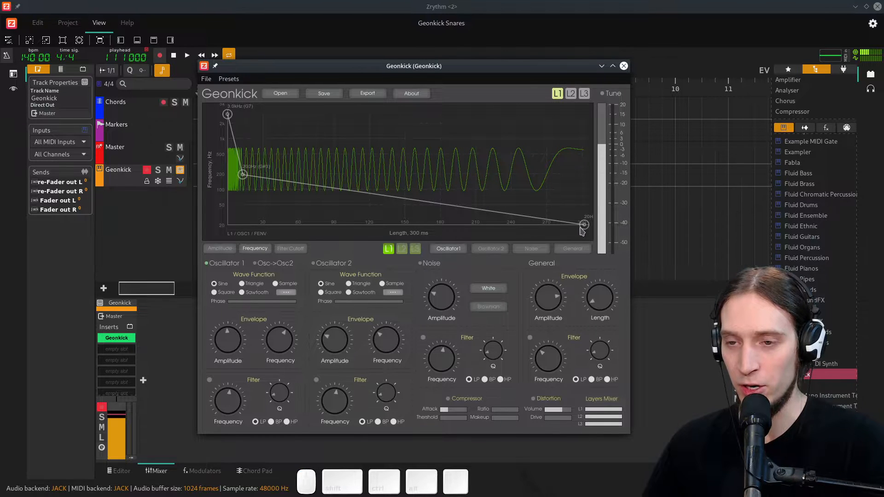
pyautogui.moveTo(583, 224); pyautogui.dragTo(608, 177)
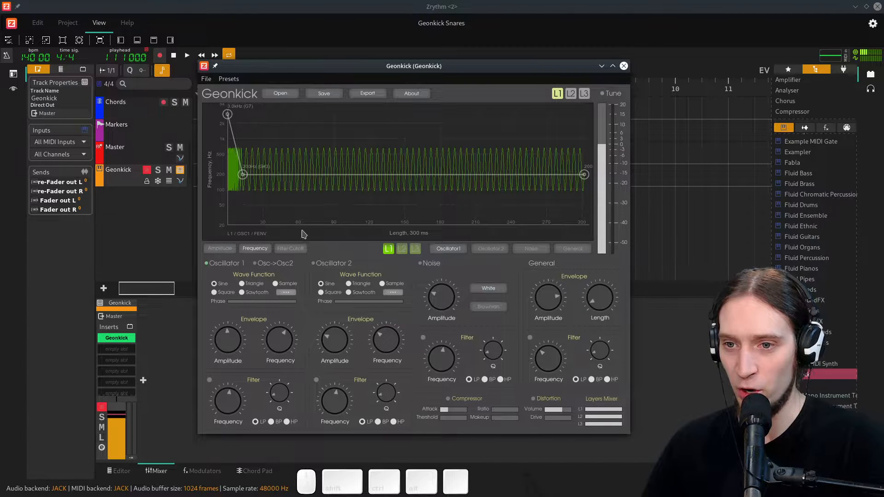
# - Shorten Oscillator 1's amplitude envelope so it falls to zero at about 60 ms
pyautogui.click(220, 249)
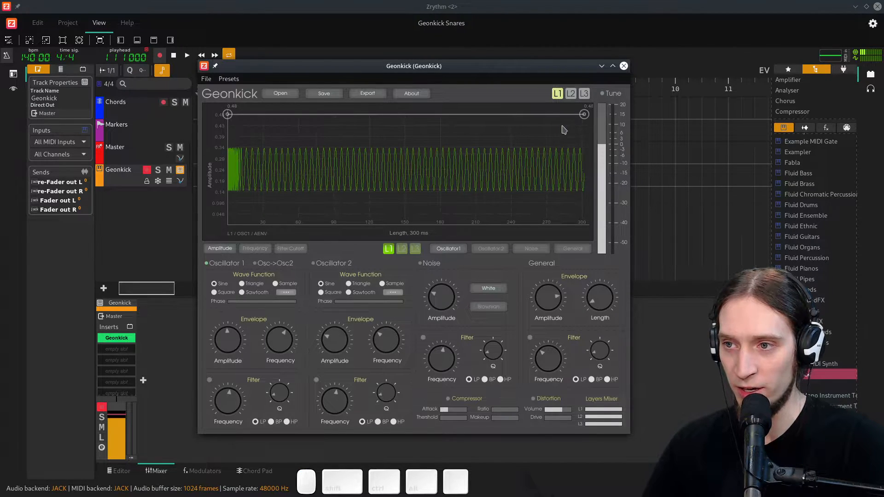
pyautogui.moveTo(584, 114); pyautogui.dragTo(279, 236)
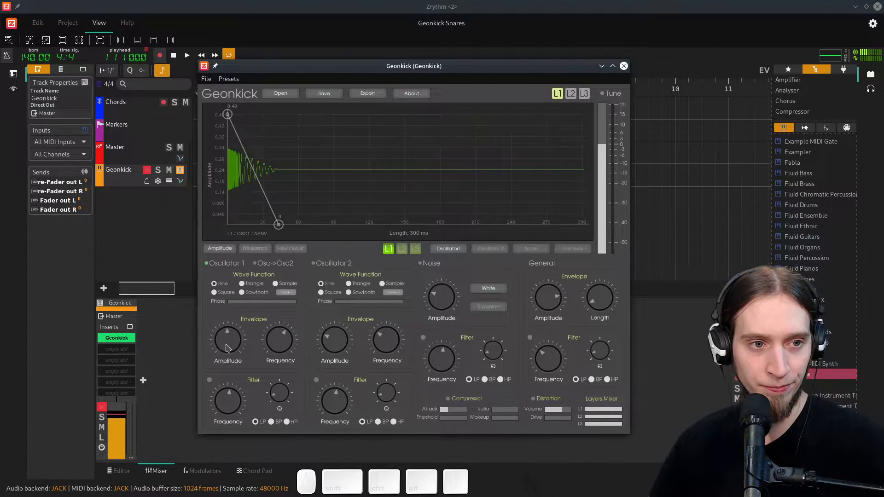
pyautogui.click(167, 258)
pyautogui.click(212, 210)
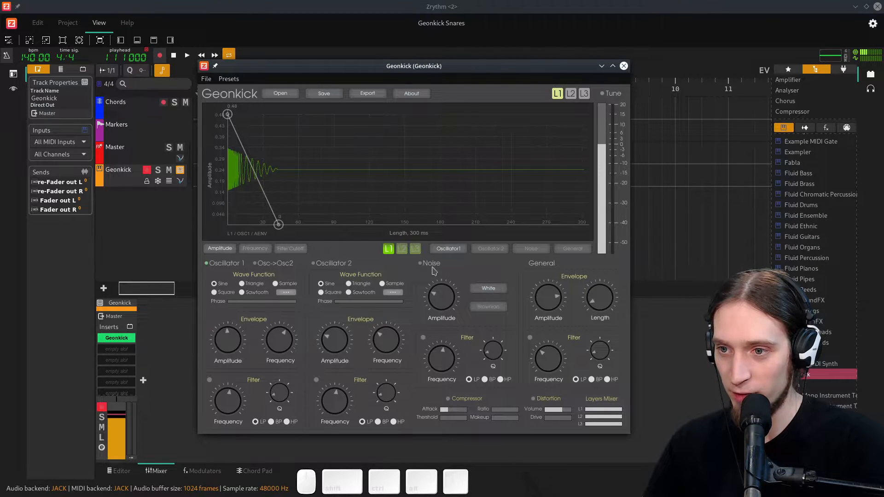
# - Reshape the frequency envelope's attack with an added point and the start point at about 2.2 kHz
pyautogui.click(248, 248)
pyautogui.moveTo(227, 114); pyautogui.dragTo(222, 137)
pyautogui.click(241, 170)
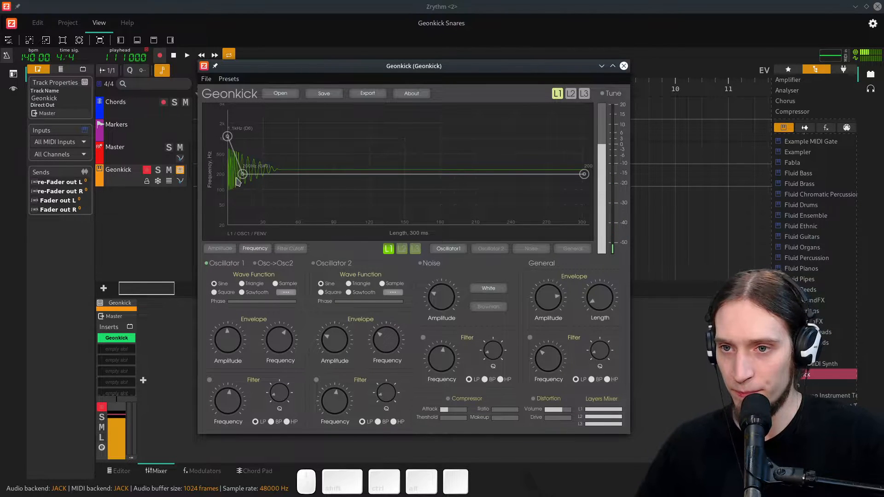
pyautogui.moveTo(241, 177); pyautogui.dragTo(245, 175)
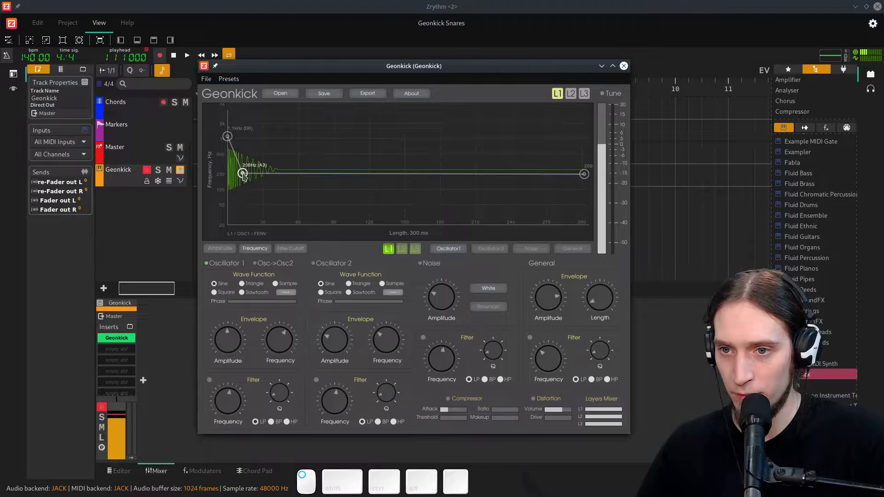
pyautogui.doubleClick(234, 163)
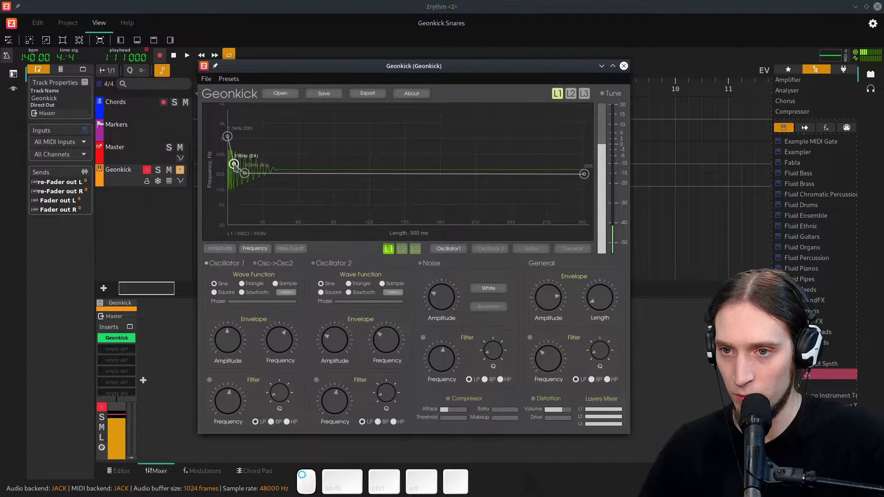
pyautogui.moveTo(227, 137); pyautogui.dragTo(227, 124)
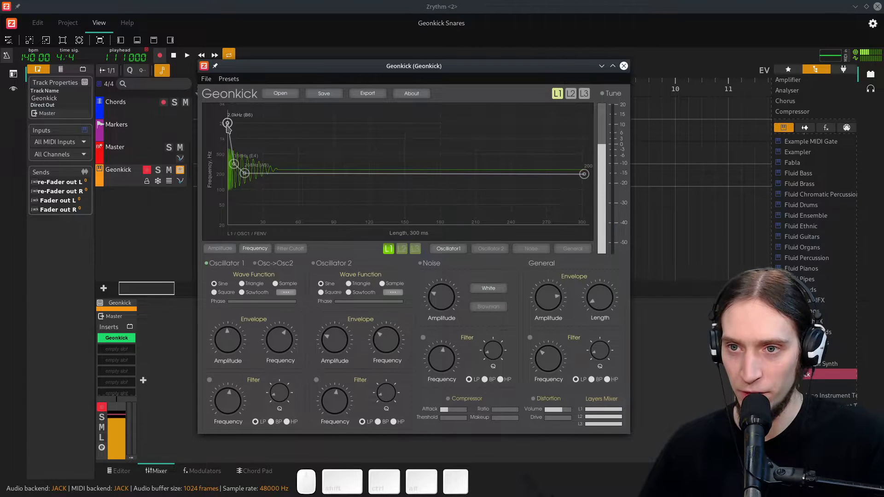
pyautogui.moveTo(233, 165); pyautogui.dragTo(232, 167)
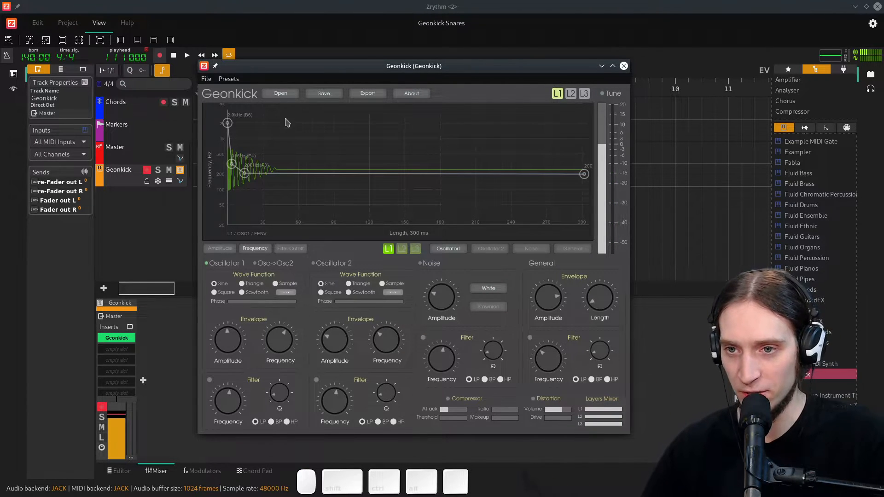
pyautogui.moveTo(231, 124); pyautogui.dragTo(278, 157)
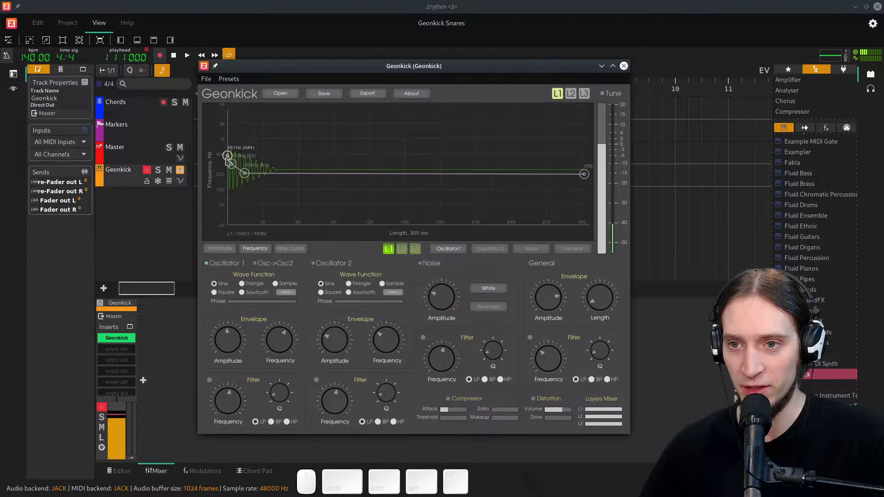
pyautogui.moveTo(227, 157); pyautogui.dragTo(225, 120)
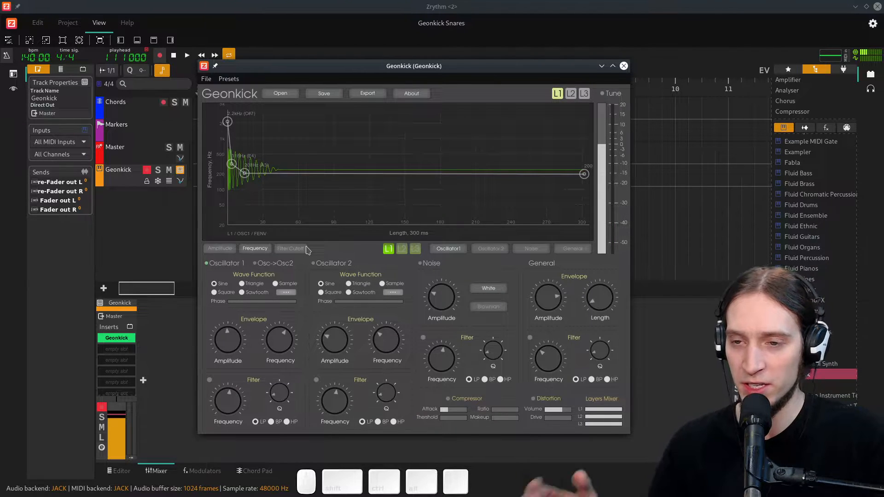
# - Enable the Noise section, lower its amplitude, and set the noise type to White
pyautogui.click(419, 264)
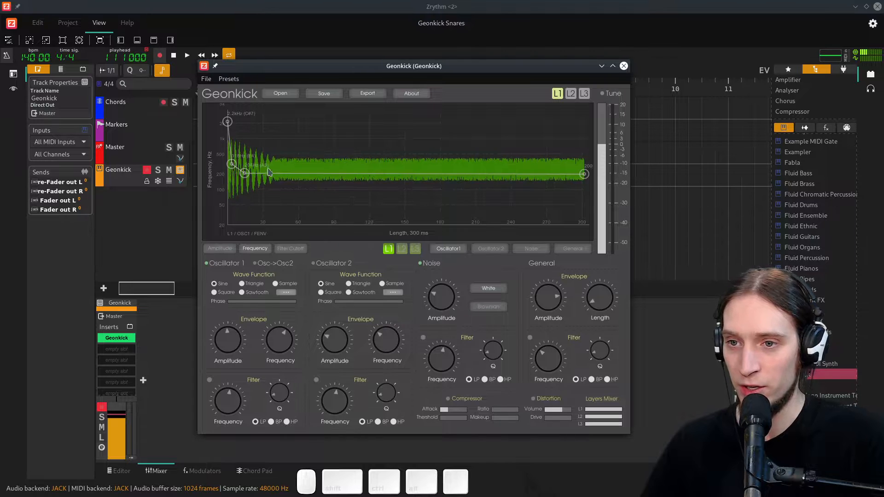
pyautogui.moveTo(450, 300); pyautogui.dragTo(450, 326)
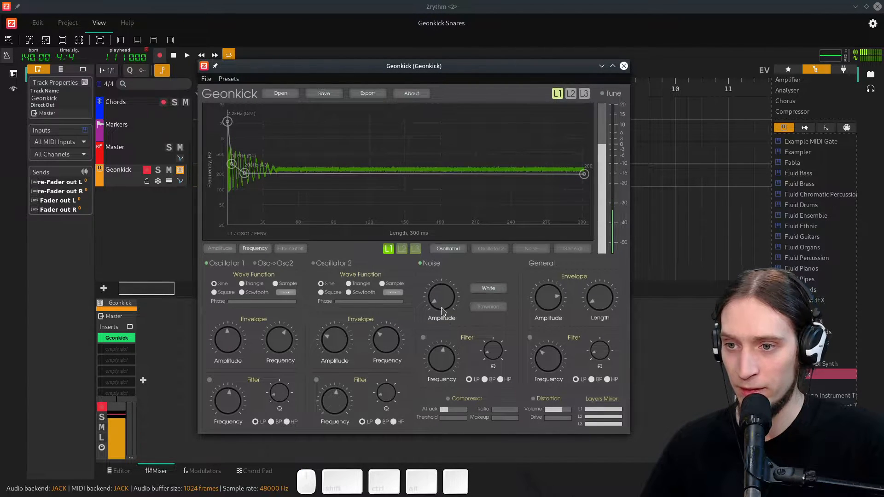
pyautogui.click(488, 308)
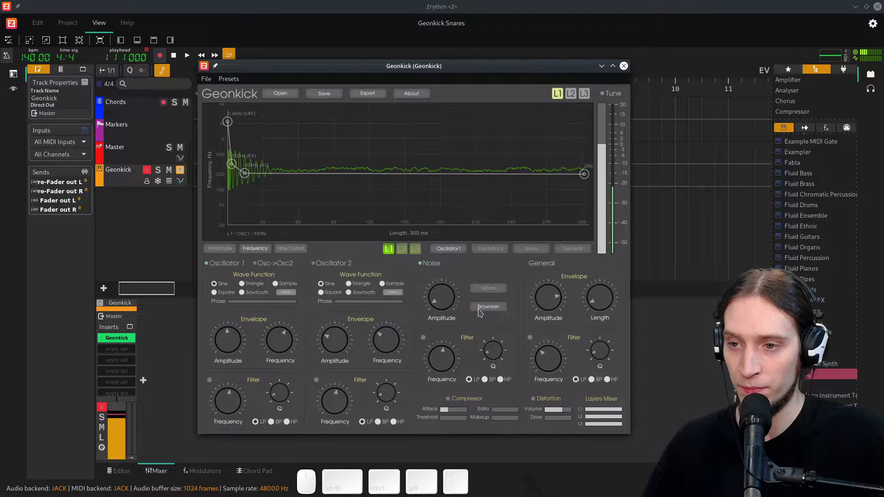
pyautogui.click(488, 290)
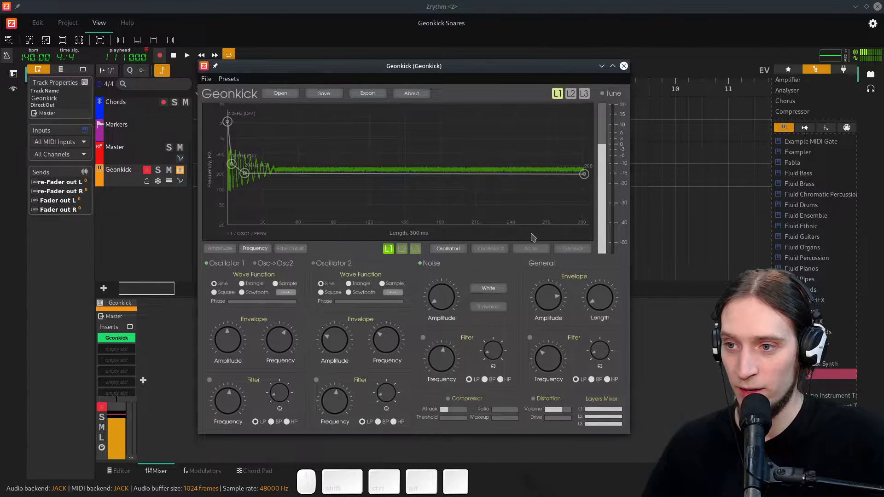
# - Make the noise amplitude envelope decay to zero about halfway through, then close the Geonkick window
pyautogui.click(530, 249)
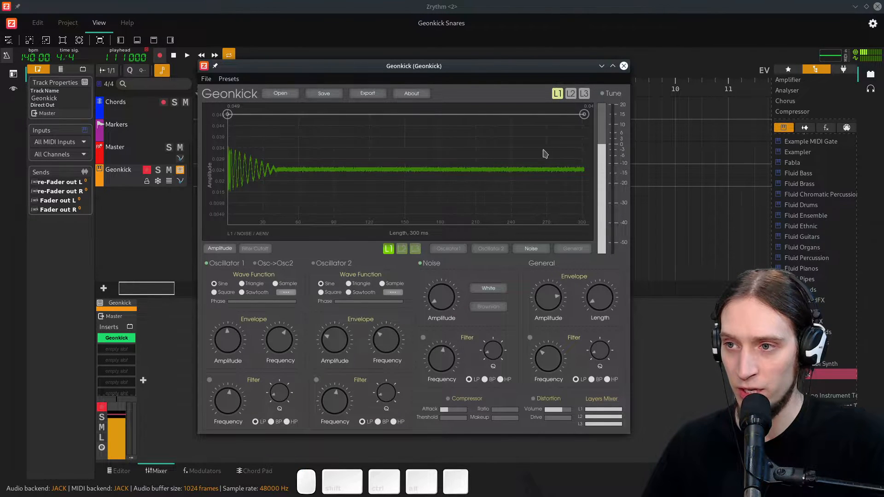
pyautogui.moveTo(584, 115); pyautogui.dragTo(450, 224)
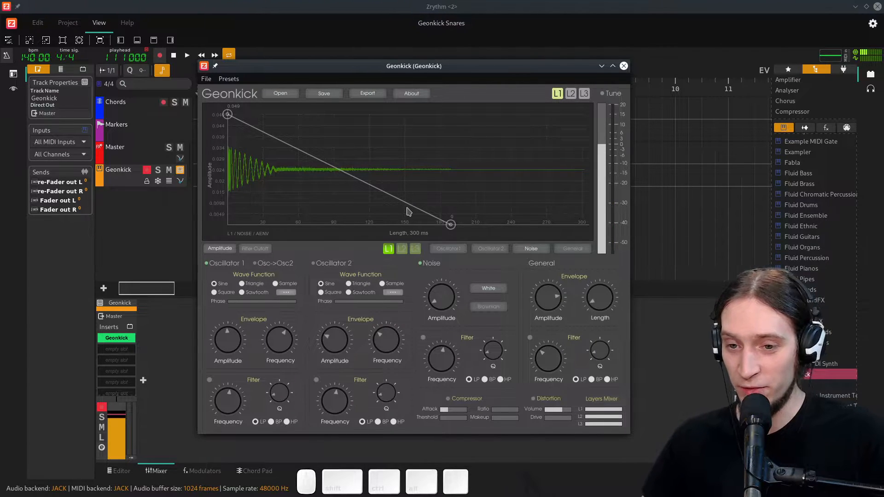
pyautogui.click(623, 66)
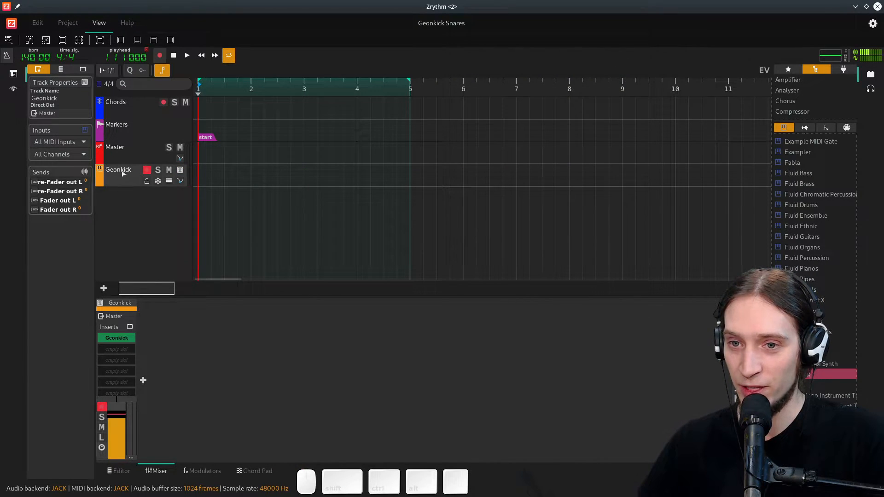
pyautogui.click(145, 173)
pyautogui.click(131, 171)
pyautogui.rightClick(123, 172)
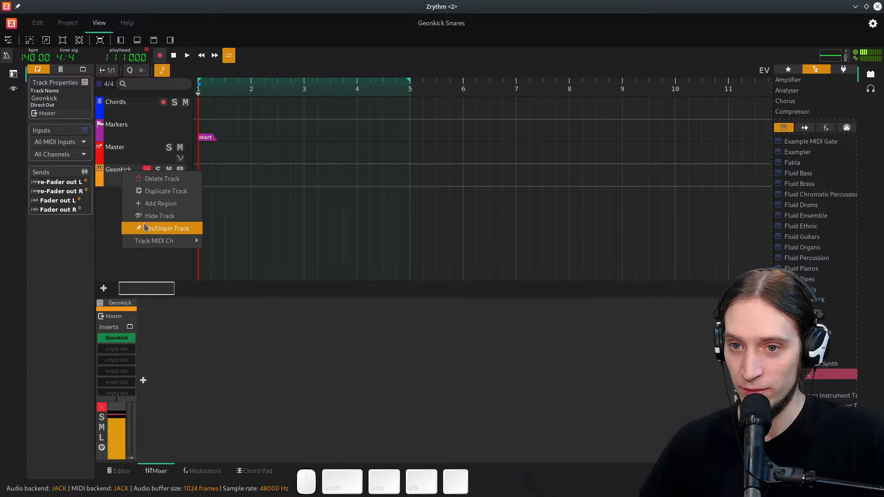
pyautogui.click(145, 254)
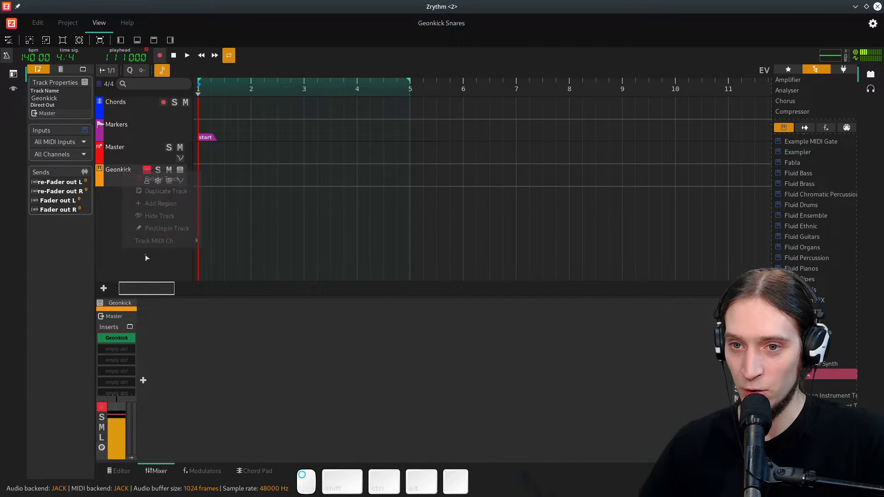
# - Save the project
pyautogui.click(146, 171)
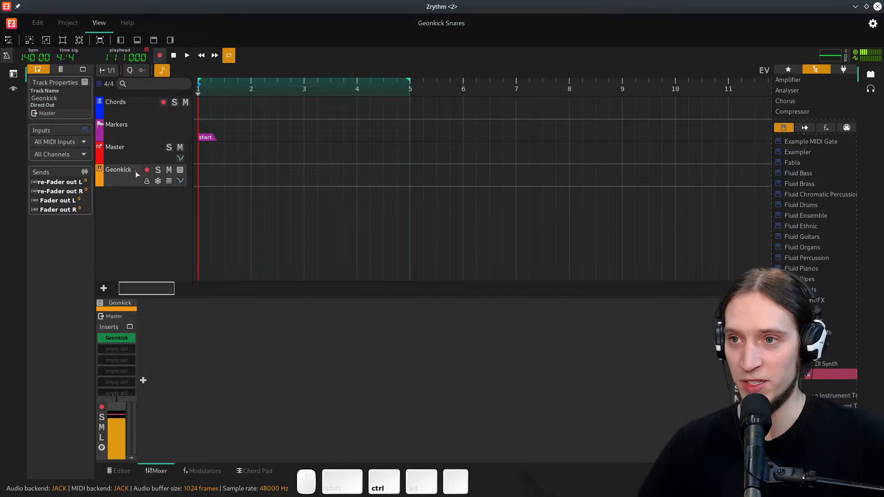
pyautogui.hotkey('ctrl', 's')
pyautogui.rightClick(113, 170)
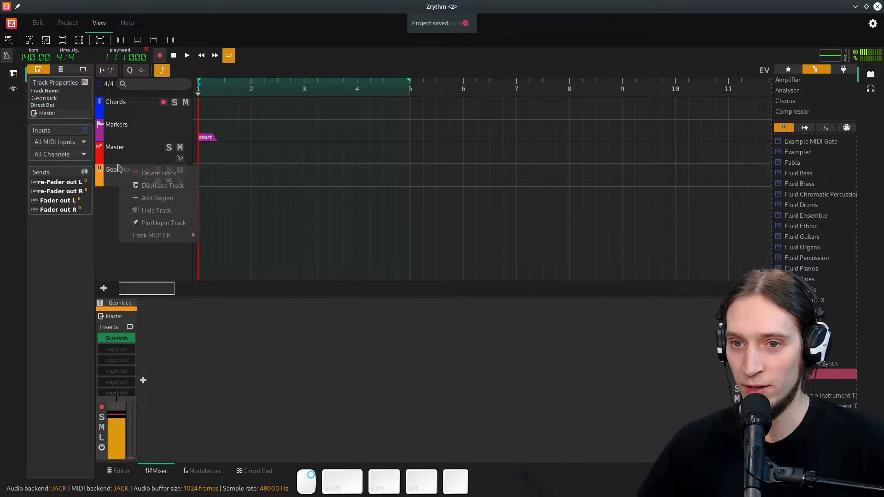
pyautogui.click(121, 173)
pyautogui.rightClick(121, 173)
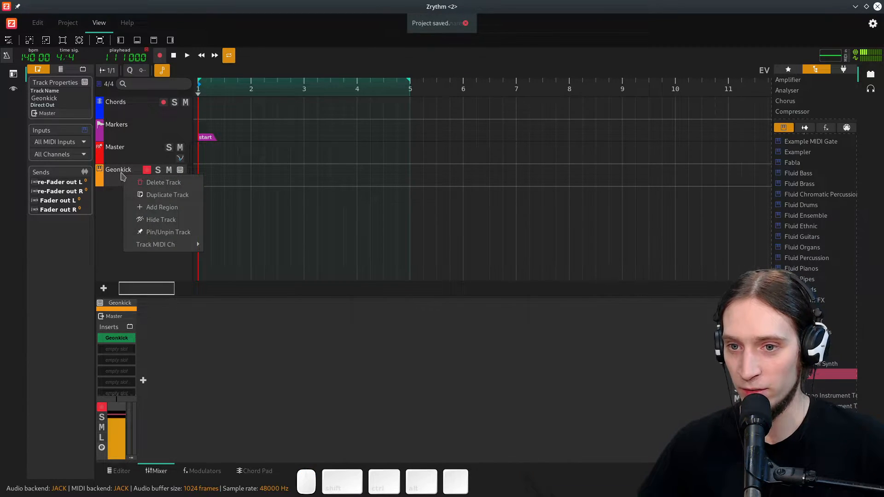
pyautogui.click(139, 173)
pyautogui.click(146, 170)
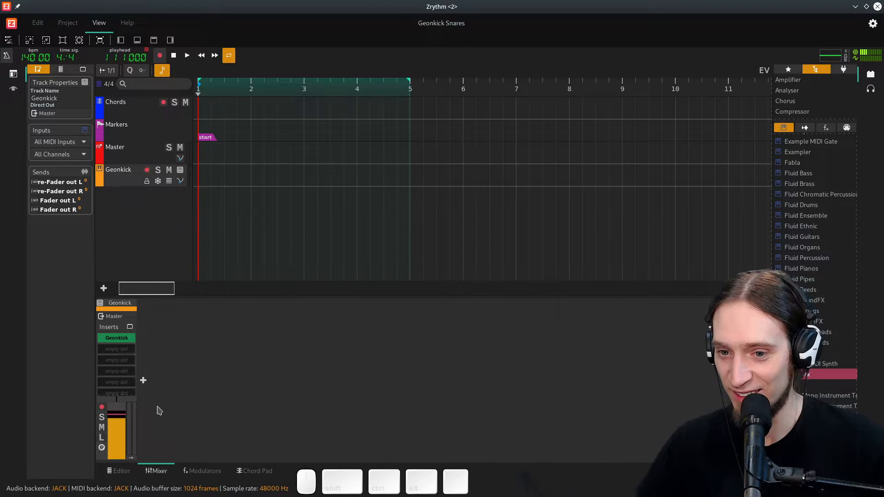
# - Rename the Geonkick track to SuperSimpleSnare
pyautogui.doubleClick(127, 306)
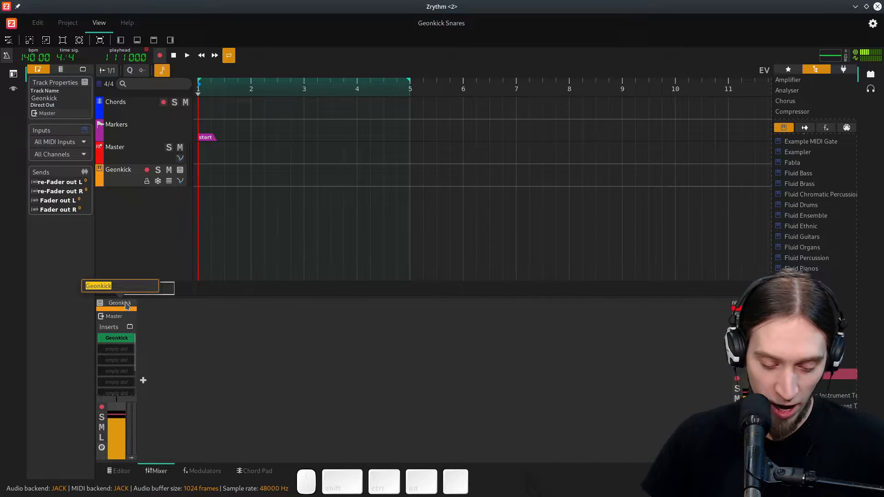
pyautogui.write('SuperSimpleSnare')
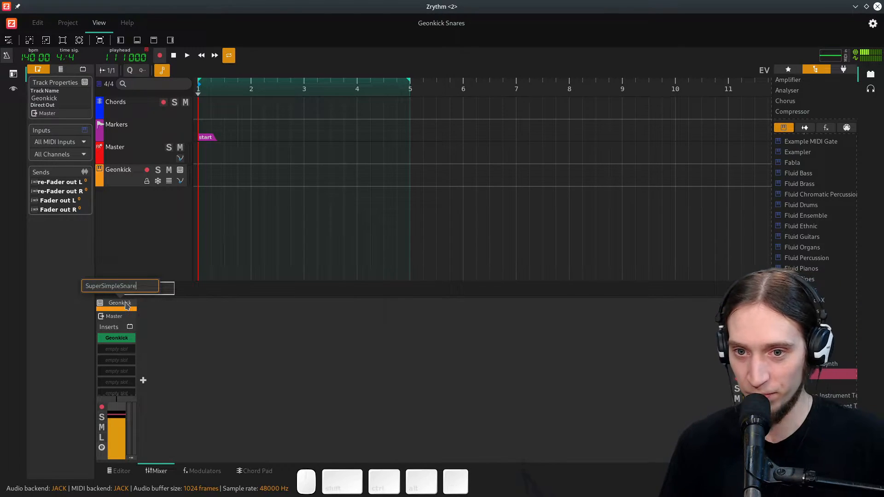
pyautogui.press('Return')
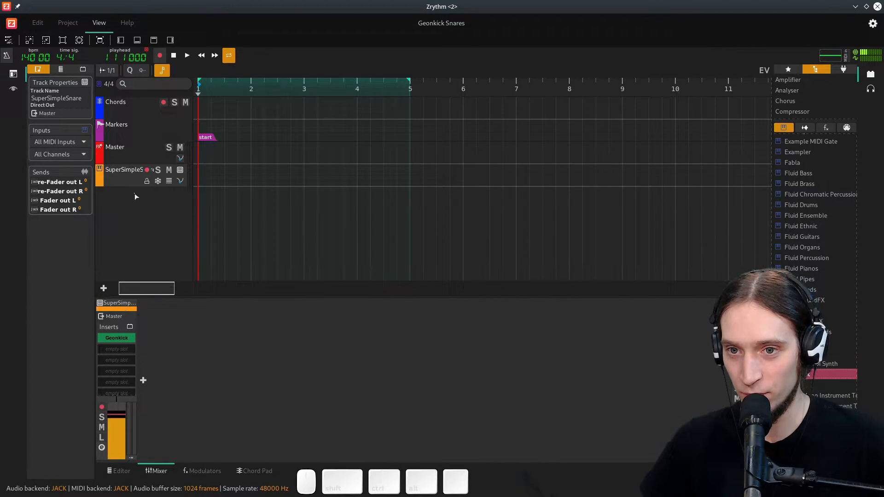
# - Duplicate the SuperSimpleSnare track
pyautogui.rightClick(122, 175)
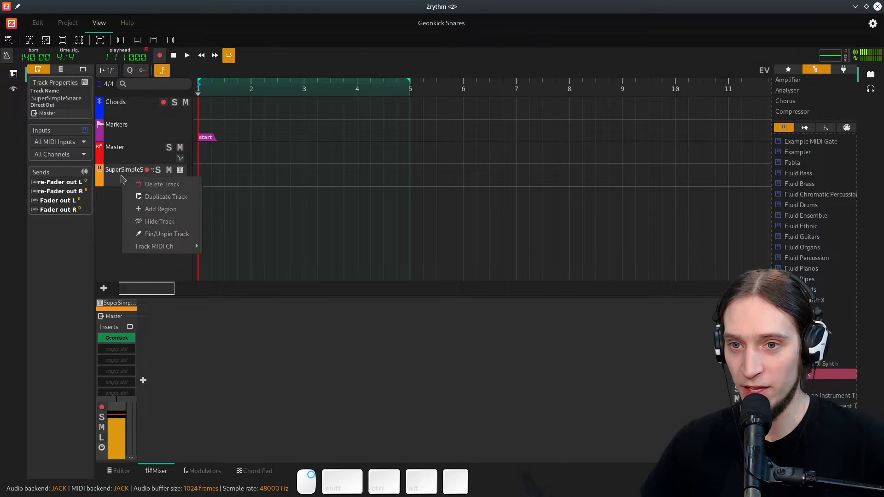
pyautogui.click(138, 195)
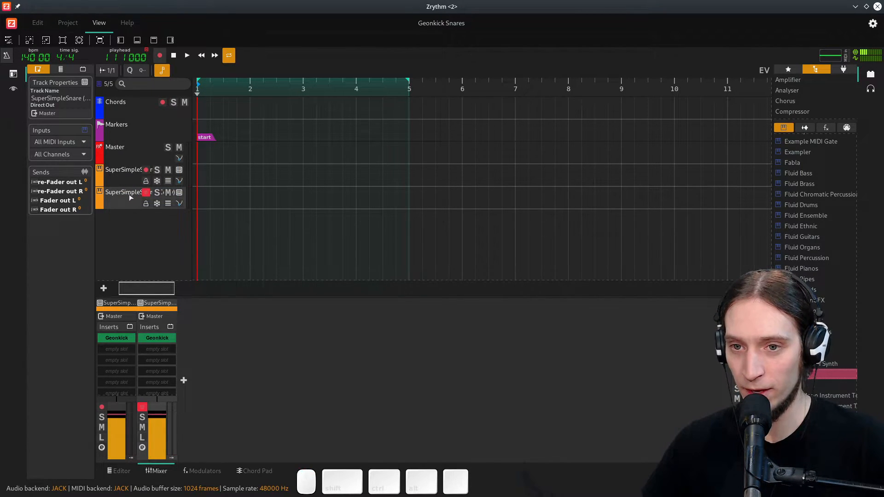
pyautogui.doubleClick(159, 303)
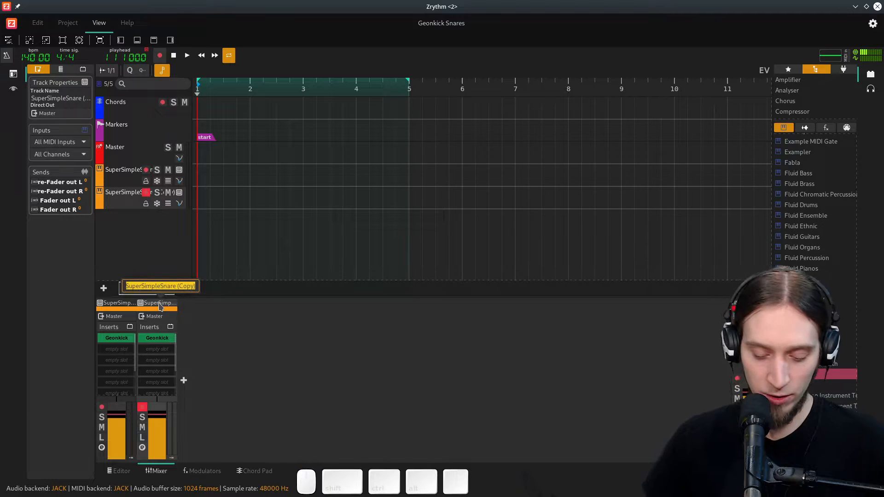
pyautogui.press('End')
pyautogui.press('Return')
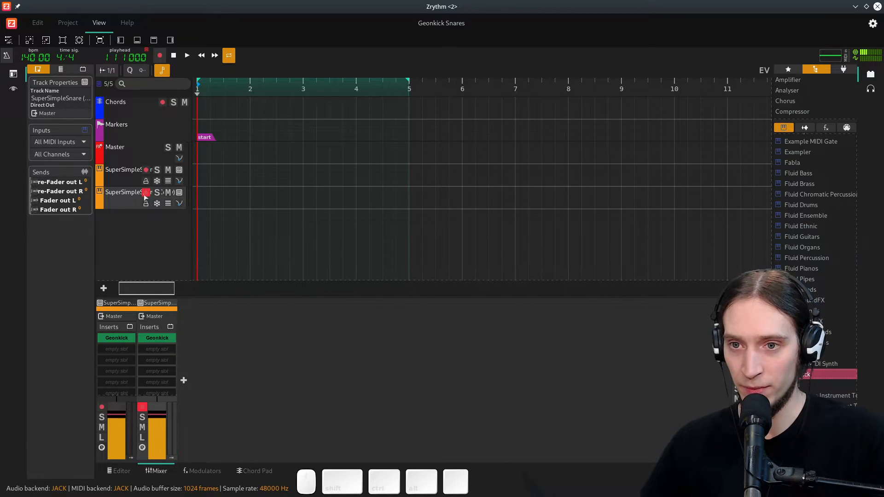
# - Arm the duplicated track for recording instead of the original
pyautogui.click(126, 180)
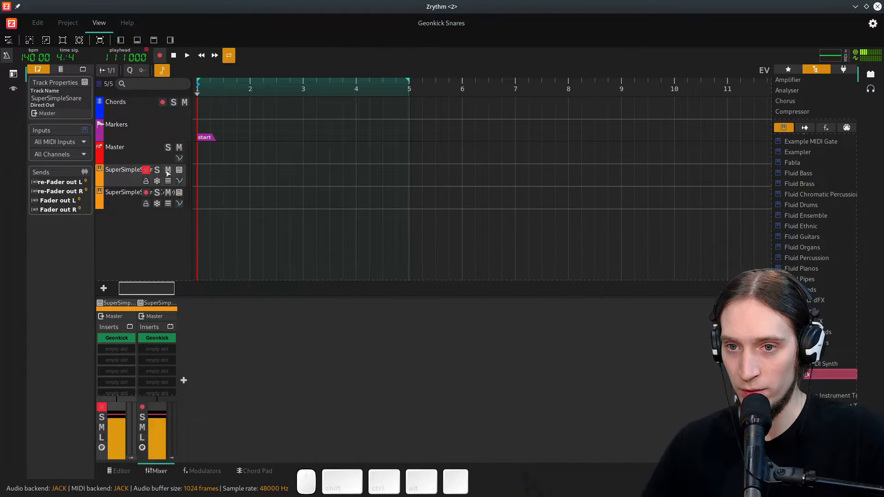
pyautogui.click(145, 170)
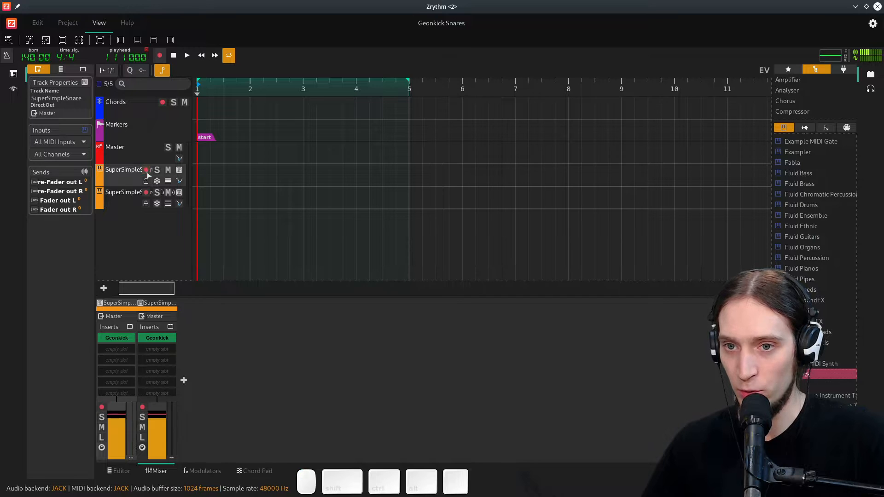
pyautogui.click(144, 195)
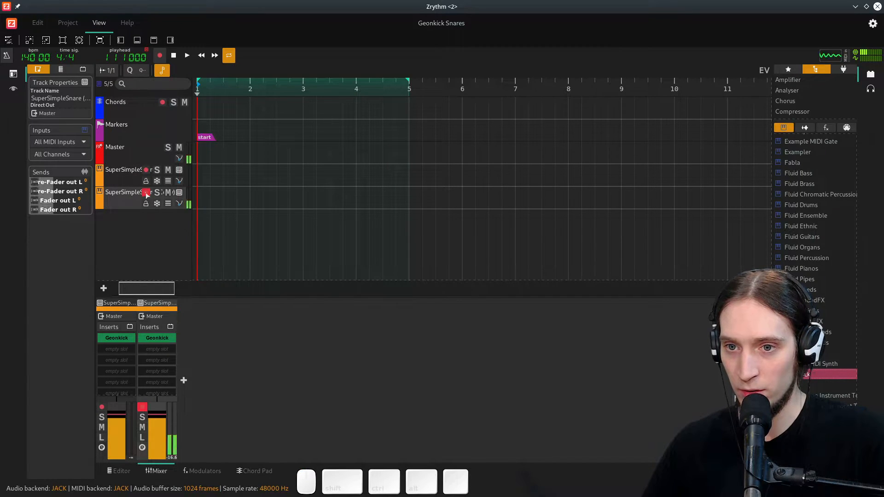
pyautogui.click(134, 178)
pyautogui.click(146, 171)
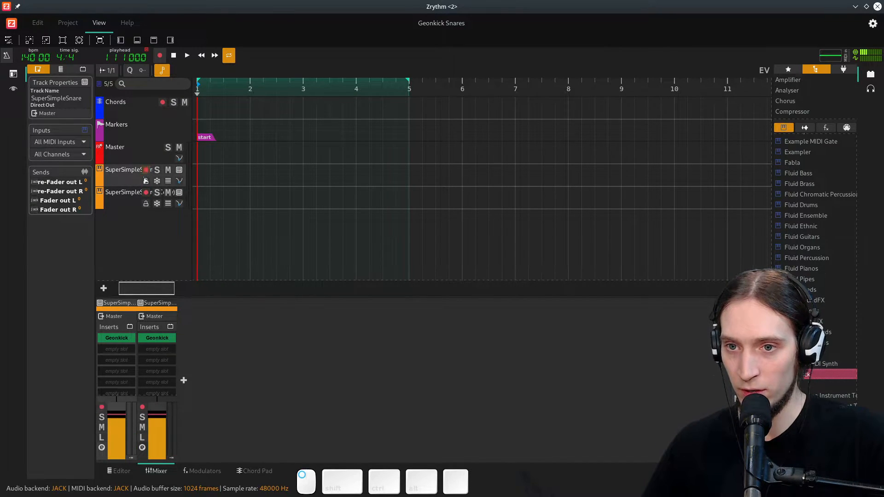
pyautogui.click(129, 202)
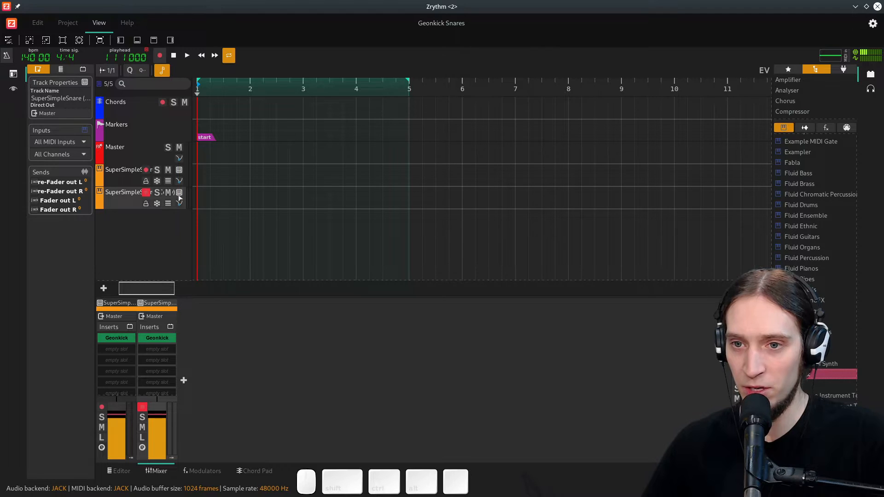
# - Open the duplicate's Geonkick and enable a band-pass noise filter, adjusting its frequency and Q
pyautogui.click(180, 192)
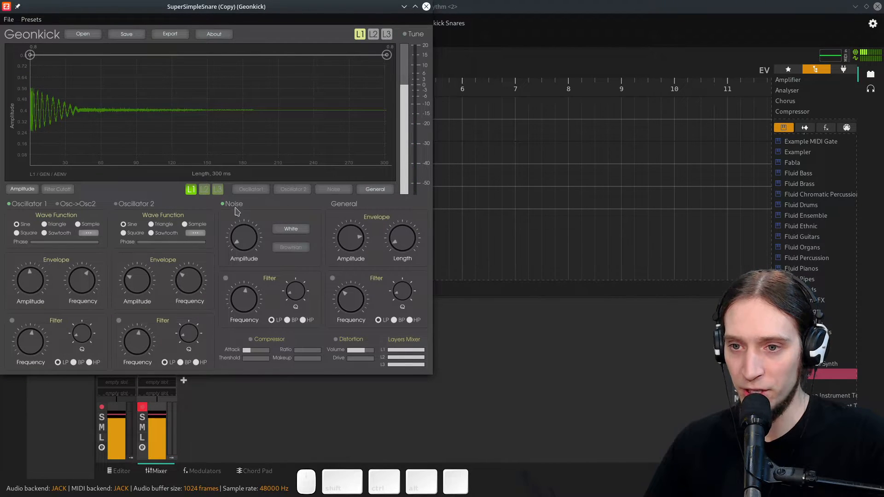
pyautogui.click(226, 278)
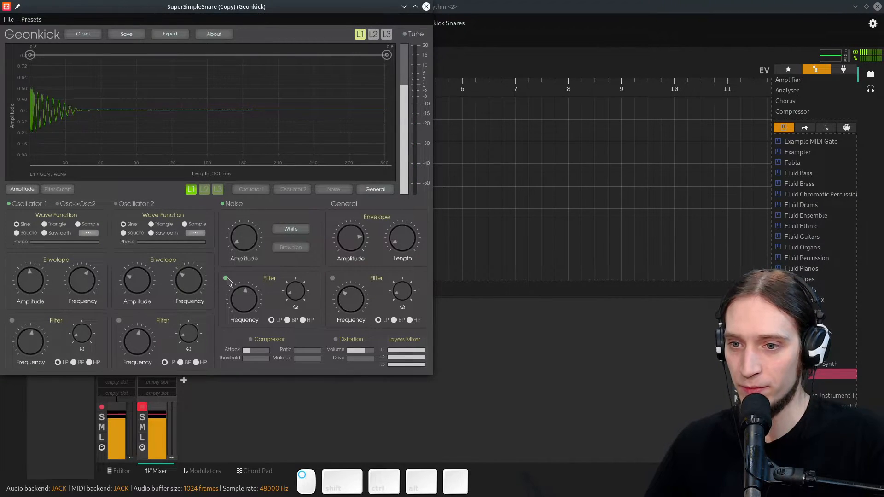
pyautogui.click(287, 320)
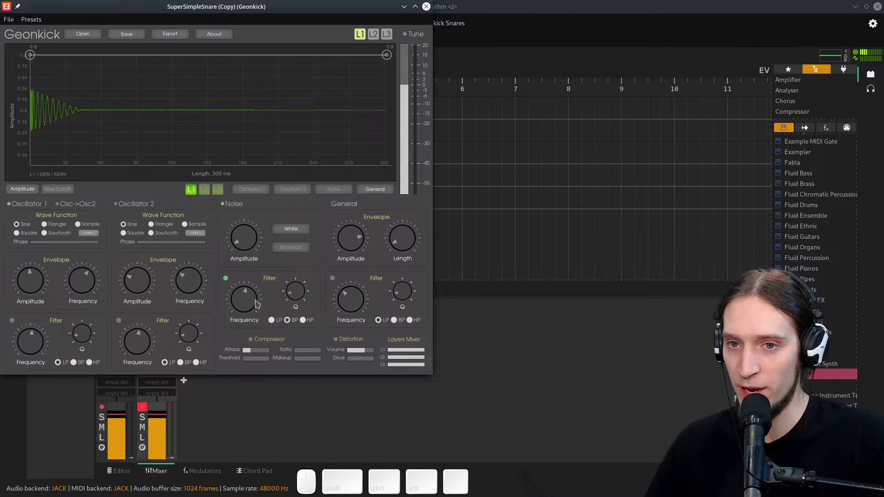
pyautogui.moveTo(252, 303); pyautogui.dragTo(252, 284)
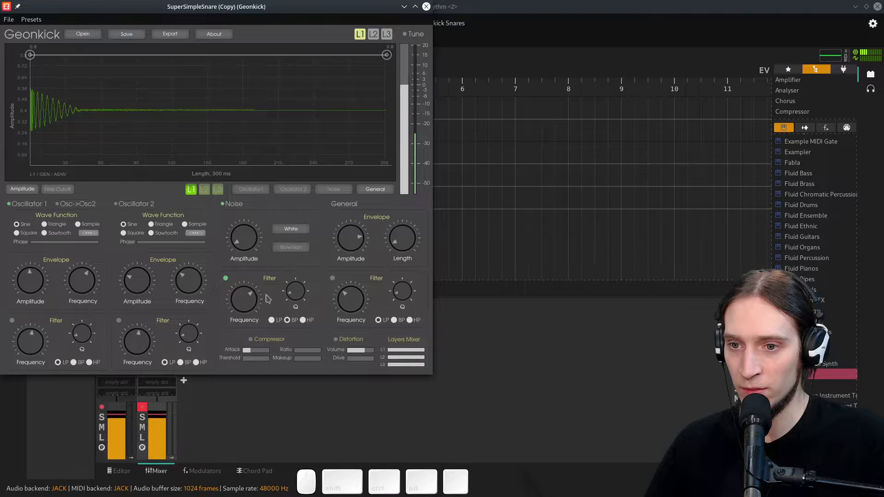
pyautogui.moveTo(294, 298); pyautogui.dragTo(296, 267)
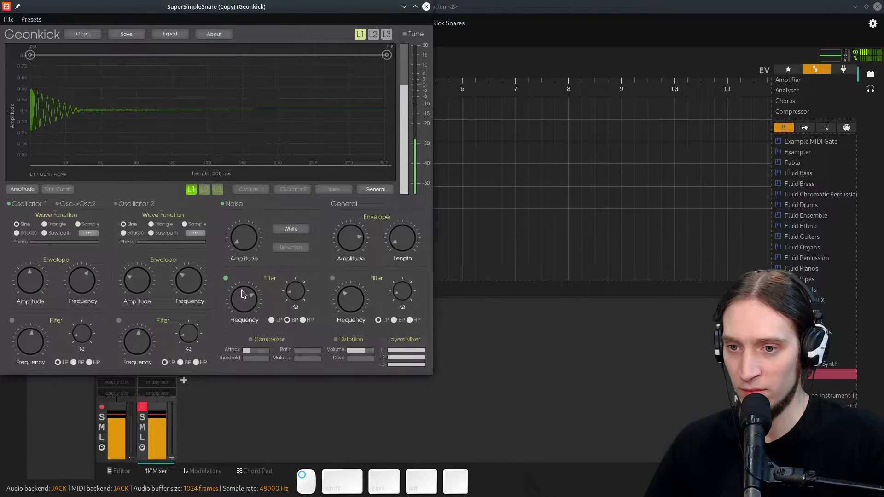
pyautogui.moveTo(243, 302); pyautogui.dragTo(244, 311)
# - Raise the noise amplitude and reshape its envelope, moving the end point to about 210 ms and adding a low point near 95 ms
pyautogui.moveTo(238, 231); pyautogui.dragTo(244, 204)
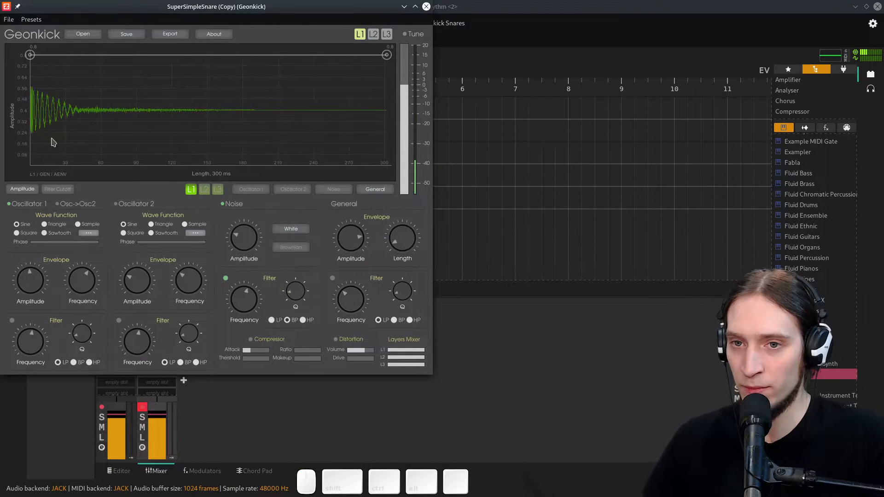
pyautogui.click(345, 191)
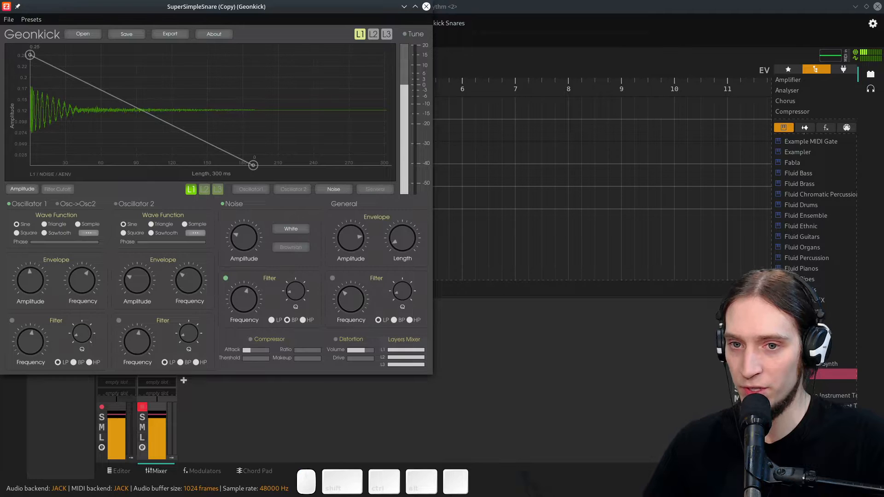
pyautogui.moveTo(253, 166); pyautogui.dragTo(280, 164)
pyautogui.doubleClick(237, 158)
pyautogui.moveTo(190, 158); pyautogui.dragTo(155, 158)
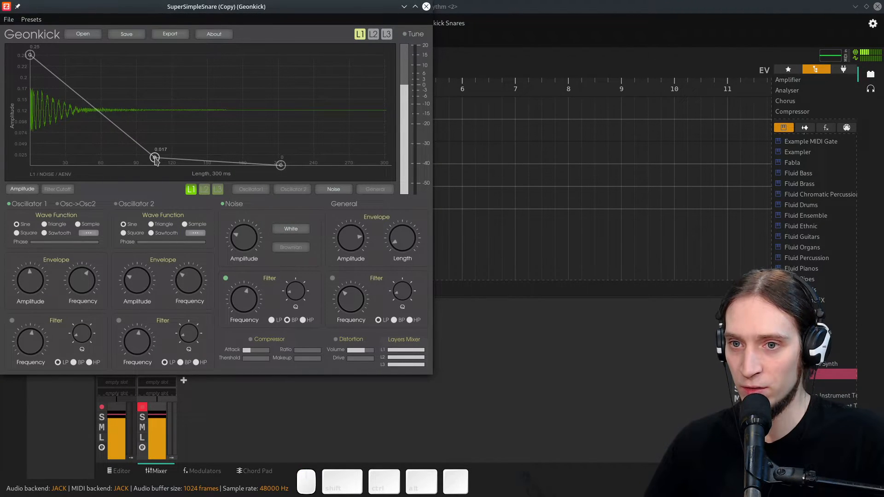
pyautogui.click(175, 141)
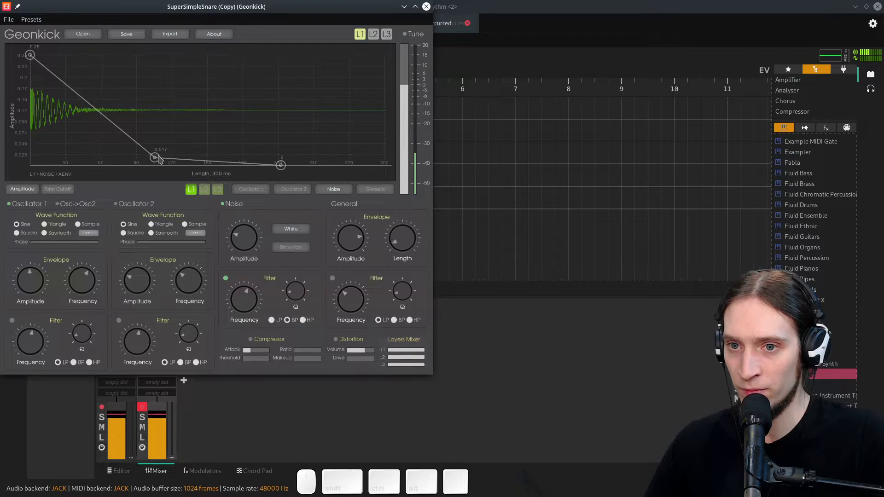
pyautogui.moveTo(155, 158); pyautogui.dragTo(140, 159)
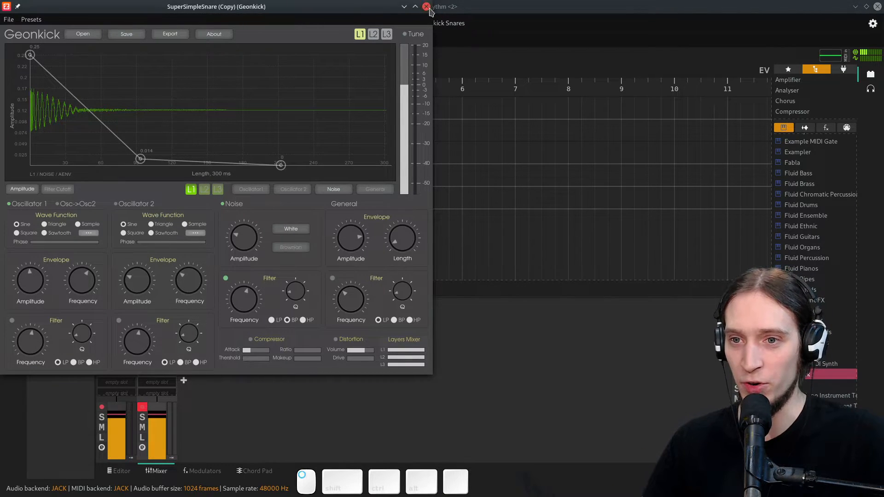
# - Close the Geonkick window
pyautogui.click(426, 7)
pyautogui.click(146, 170)
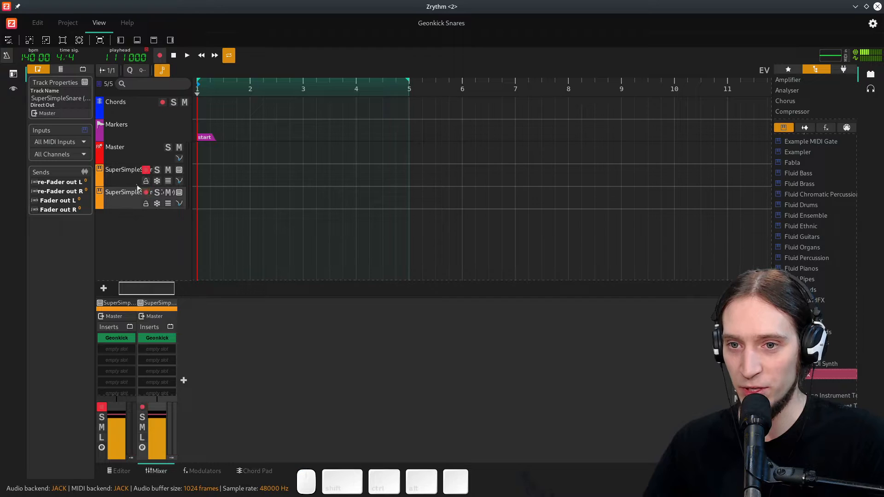
pyautogui.click(146, 193)
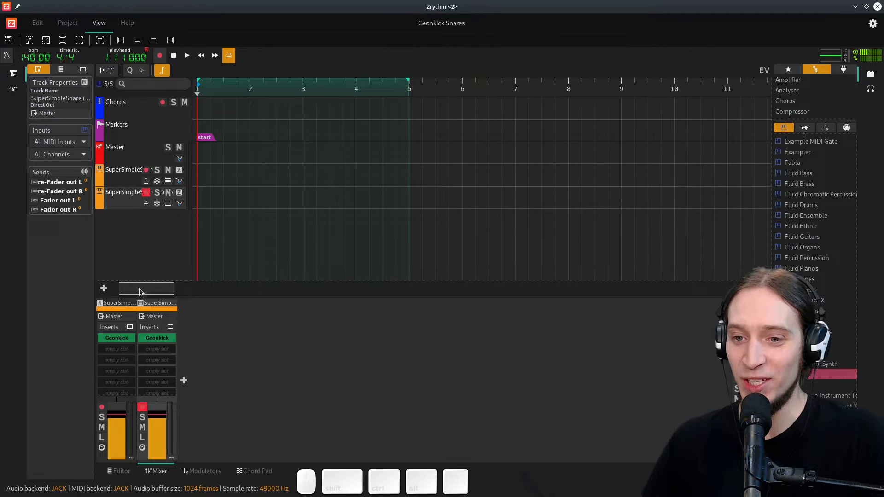
# - Reopen the duplicate's Geonkick and enable layer 2
pyautogui.click(179, 193)
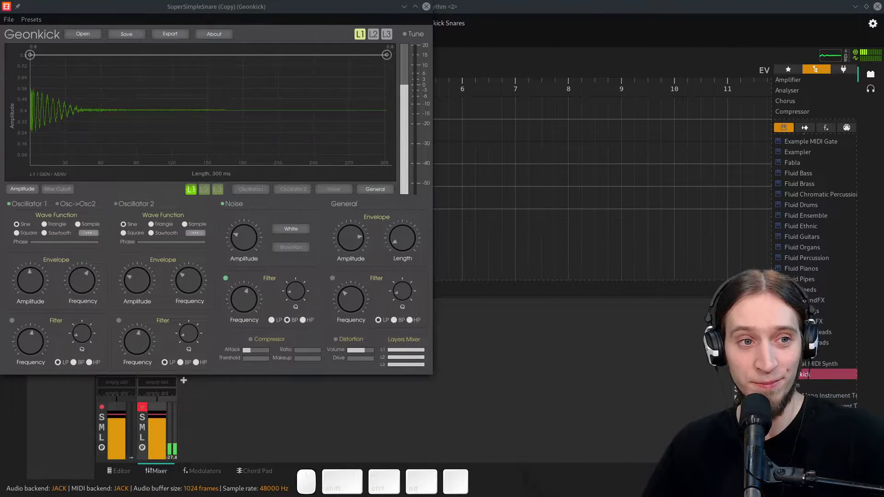
pyautogui.click(195, 100)
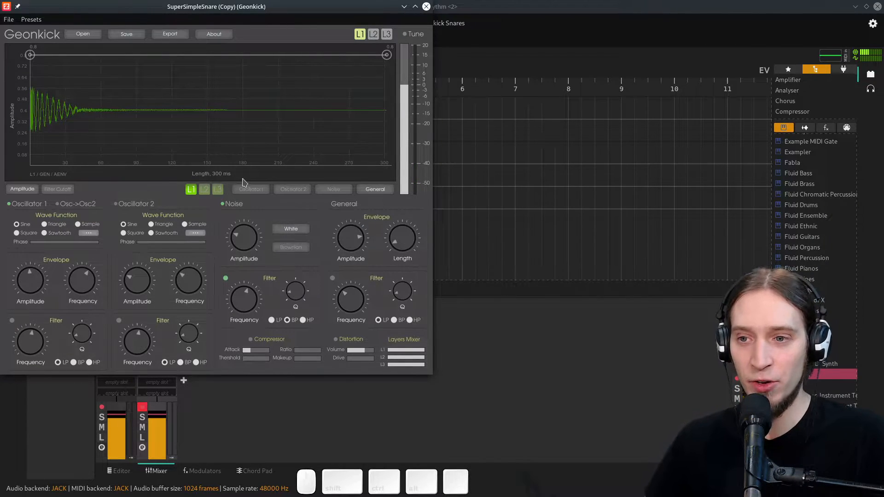
pyautogui.click(203, 190)
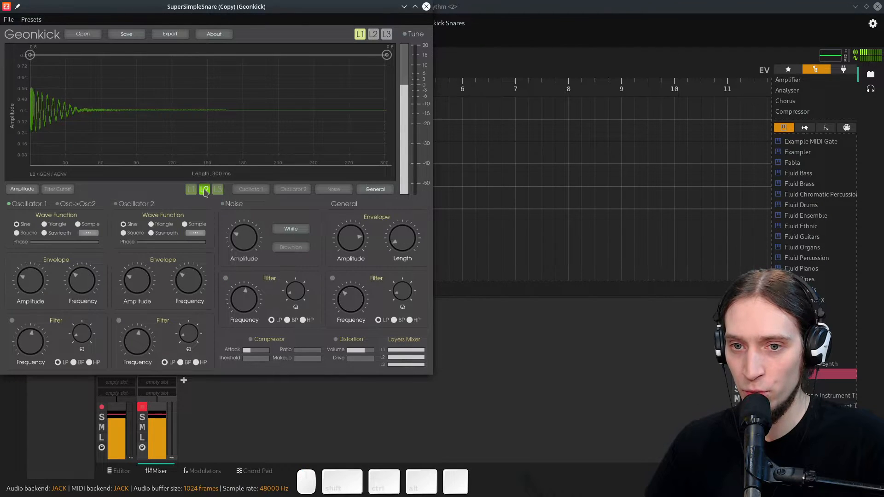
pyautogui.click(372, 37)
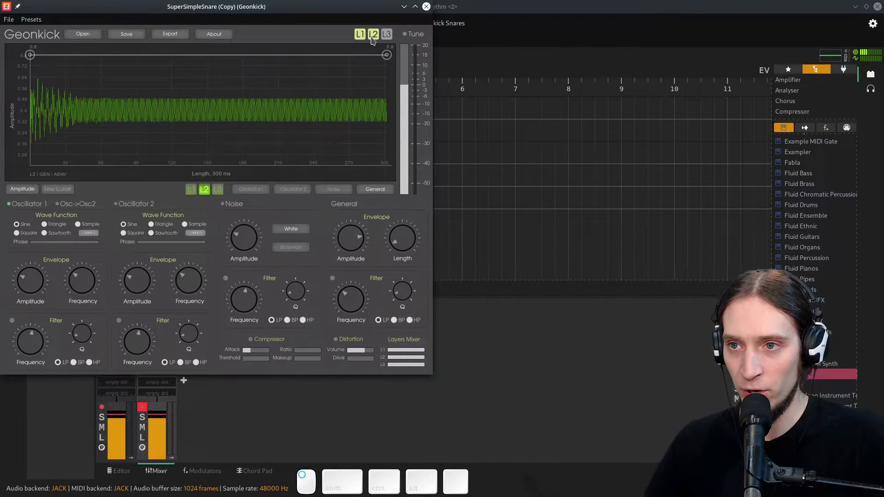
# - On layer 2, disable Oscillator 1, enable Noise at a lower amplitude, and turn on its filter
pyautogui.click(8, 205)
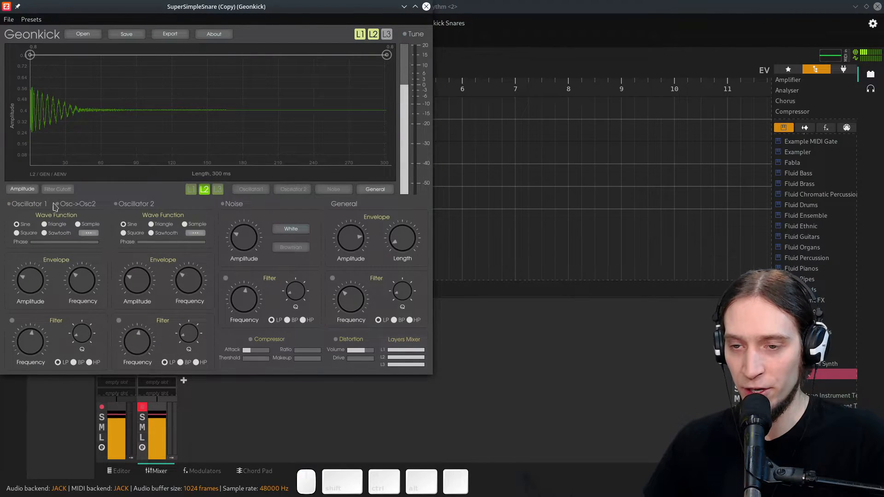
pyautogui.click(223, 204)
pyautogui.moveTo(243, 244); pyautogui.dragTo(242, 258)
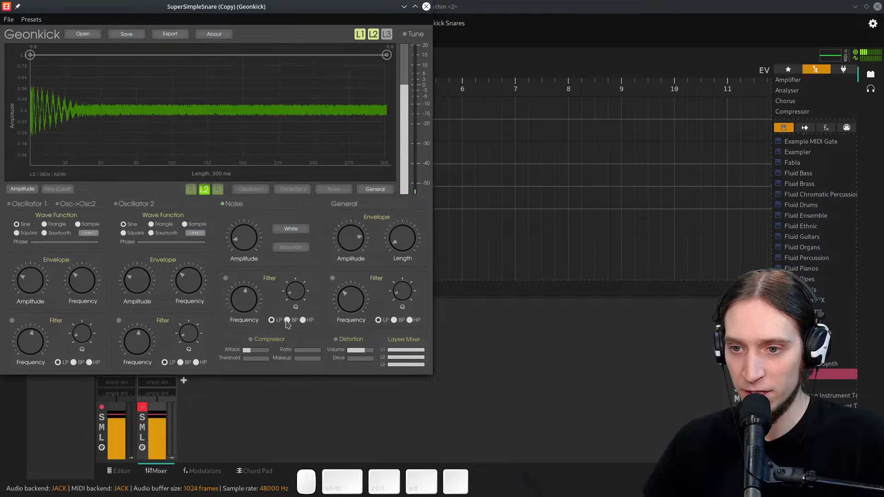
pyautogui.click(226, 279)
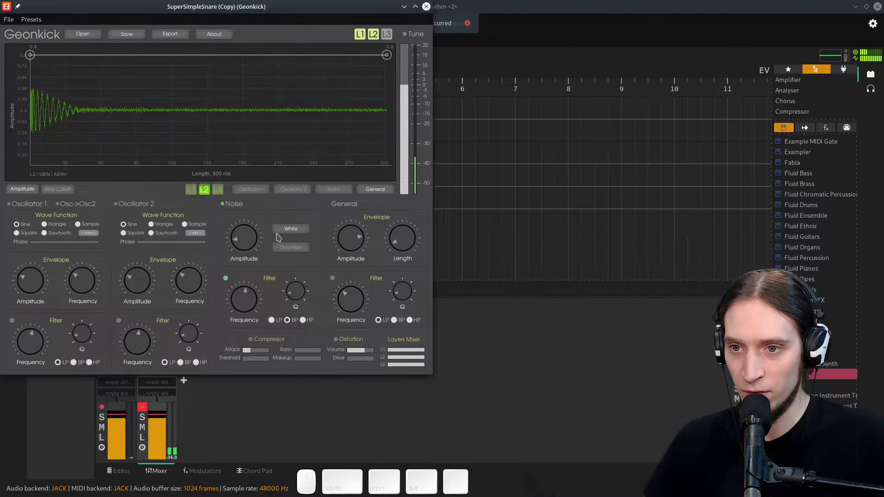
# - Adjust layer 2's noise filter frequency and Q, and lower the noise amplitude
pyautogui.moveTo(241, 285); pyautogui.dragTo(251, 252)
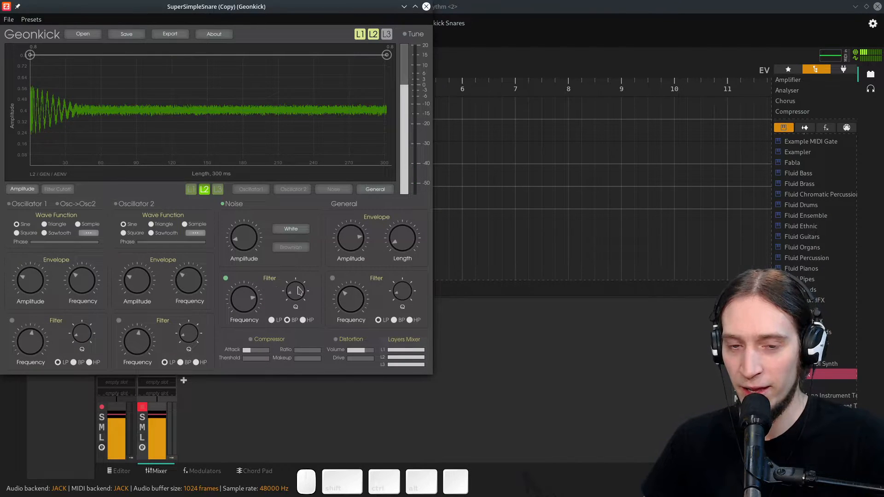
pyautogui.moveTo(296, 292); pyautogui.dragTo(297, 294)
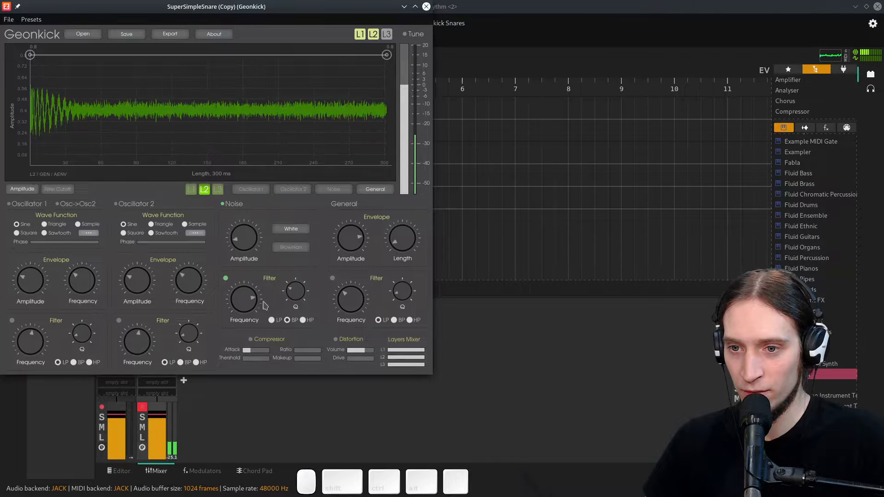
pyautogui.moveTo(256, 243)
pyautogui.mouseDown()
pyautogui.moveTo(260, 277)
pyautogui.moveTo(248, 301)
pyautogui.moveTo(250, 230)
pyautogui.mouseUp()
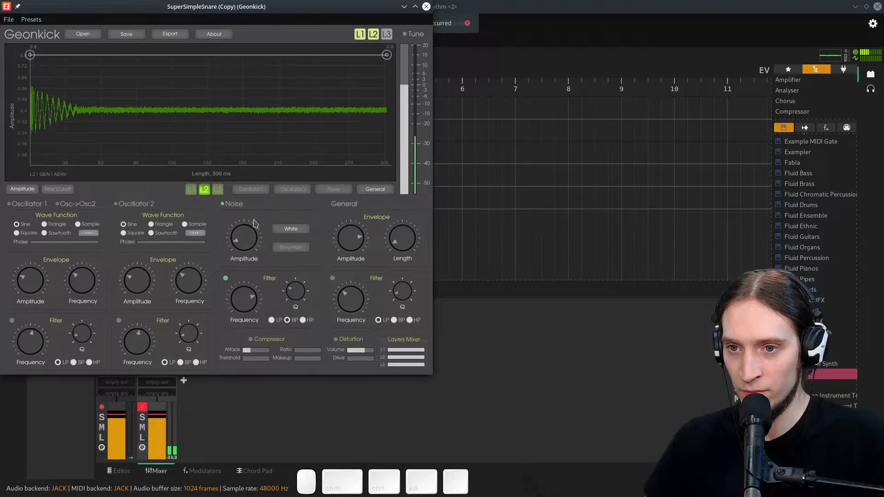
# - Open layer 2's noise amplitude envelope and reshape it into a decay with a low point near 150 ms
pyautogui.click(347, 192)
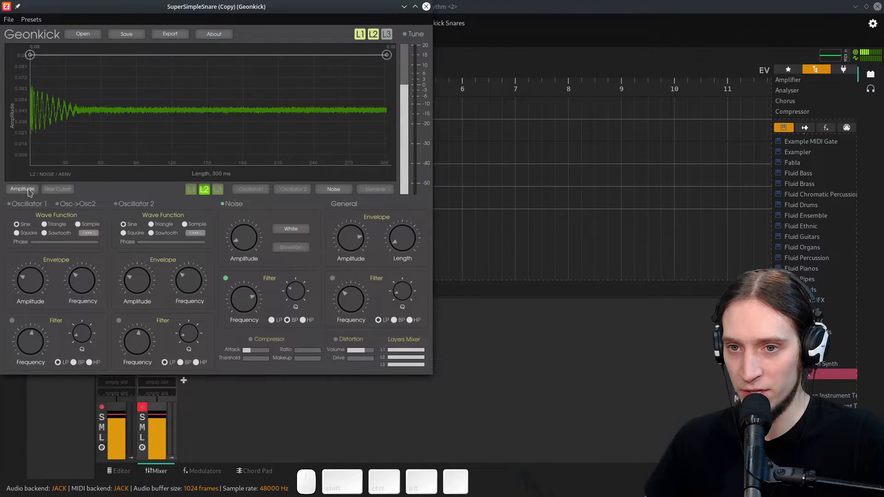
pyautogui.moveTo(386, 55); pyautogui.dragTo(204, 148)
pyautogui.doubleClick(264, 150)
pyautogui.moveTo(265, 148); pyautogui.dragTo(387, 165)
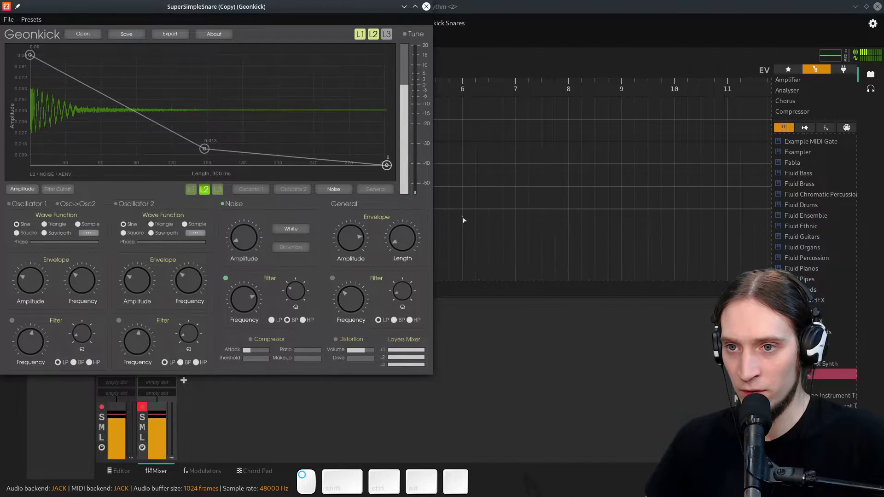
# - Add several sharp spikes to the start of the noise amplitude envelope within the first 50 ms
pyautogui.moveTo(211, 150); pyautogui.dragTo(66, 101)
pyautogui.doubleClick(64, 151)
pyautogui.moveTo(45, 148); pyautogui.dragTo(130, 155)
pyautogui.doubleClick(113, 148)
pyautogui.doubleClick(133, 76)
pyautogui.doubleClick(131, 159)
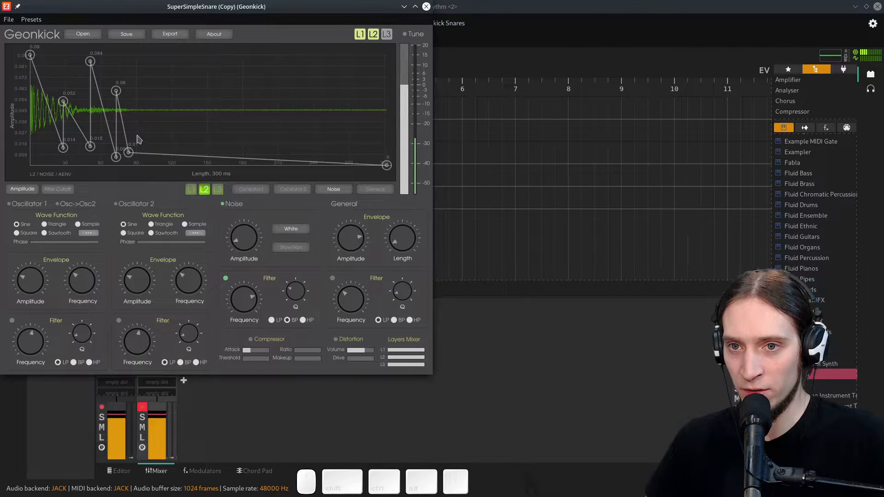
pyautogui.moveTo(84, 64)
pyautogui.mouseDown()
pyautogui.moveTo(84, 81)
pyautogui.moveTo(73, 71)
pyautogui.mouseUp()
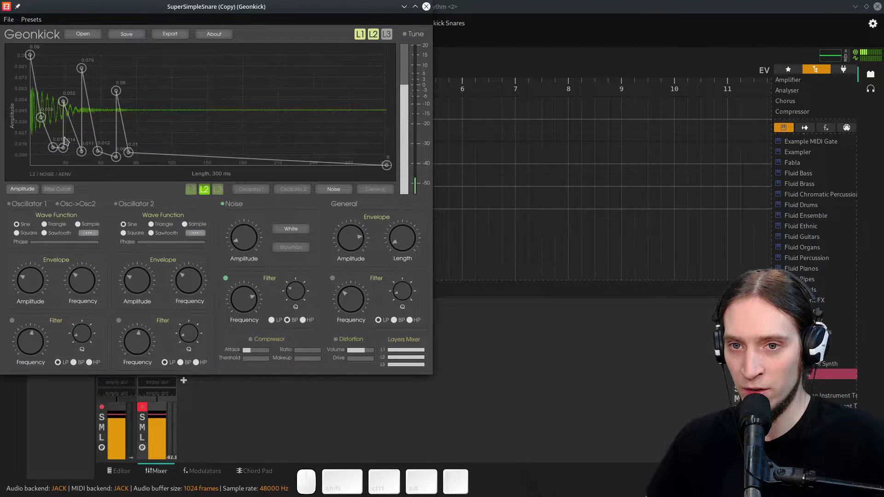
# - Add, delete and lower points to refine the spikes at the start of the noise envelope
pyautogui.moveTo(129, 151); pyautogui.dragTo(148, 155)
pyautogui.doubleClick(134, 120)
pyautogui.doubleClick(135, 140)
pyautogui.rightClick(138, 162)
pyautogui.rightClick(139, 124)
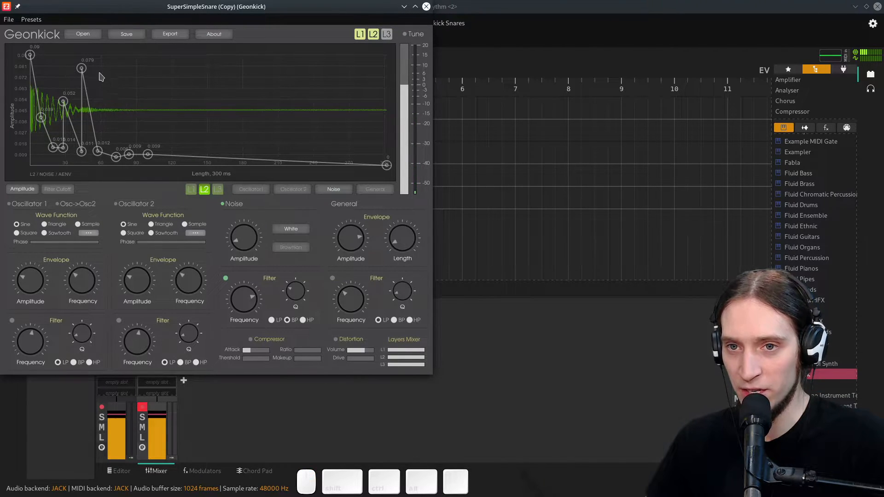
pyautogui.moveTo(81, 68); pyautogui.dragTo(82, 130)
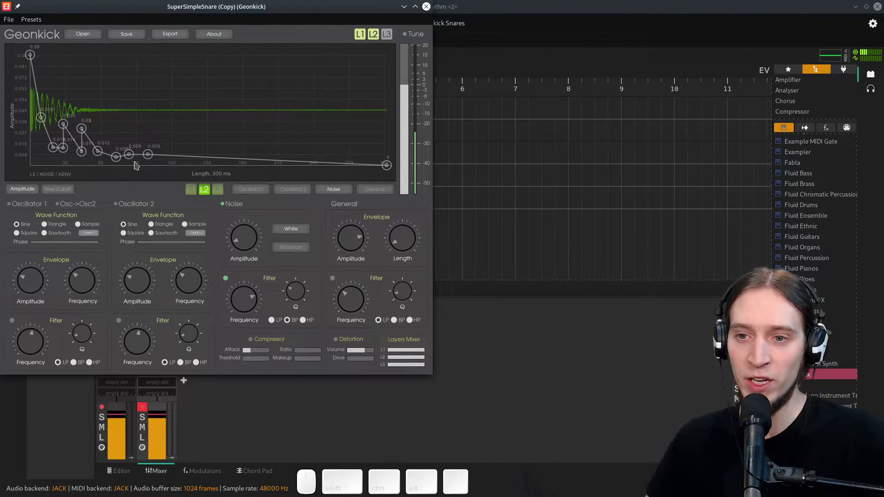
# - Turn layer 2 off and back on to compare the sound
pyautogui.scroll(2, 251, 237)
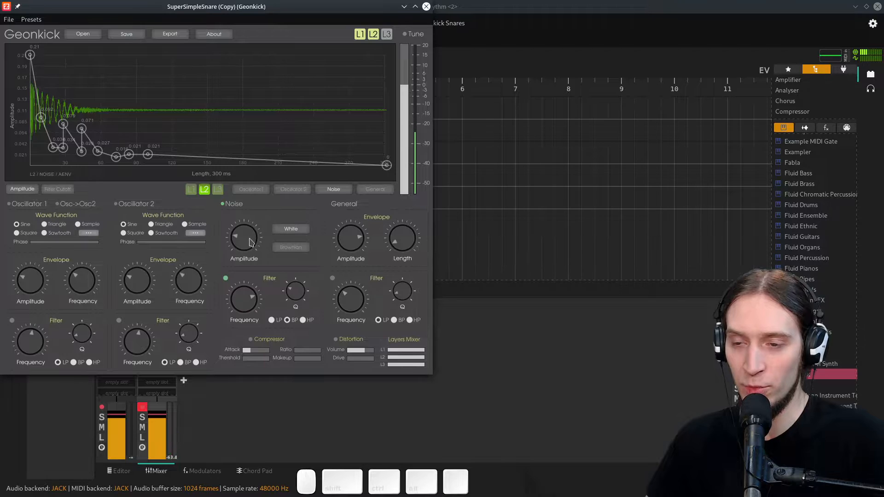
pyautogui.click(374, 35)
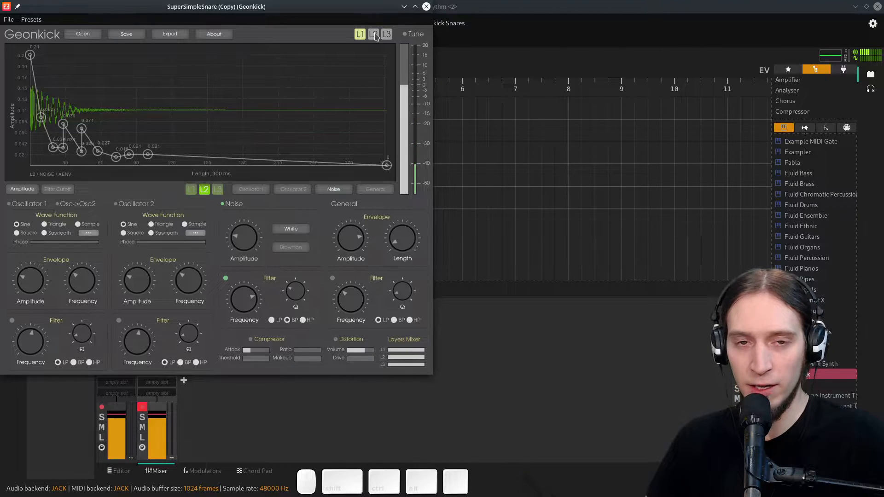
pyautogui.click(373, 35)
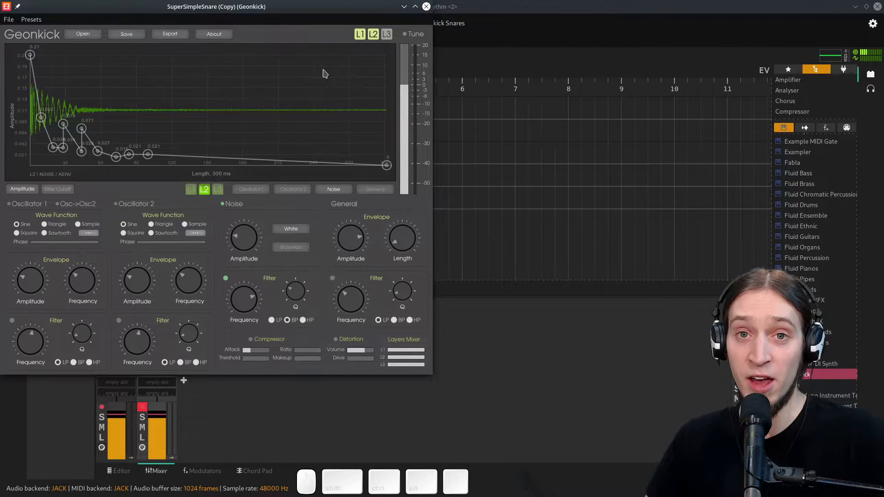
# - Enable layer 3, select it for editing, disable its Oscillator 1 and enable its Noise
pyautogui.click(386, 35)
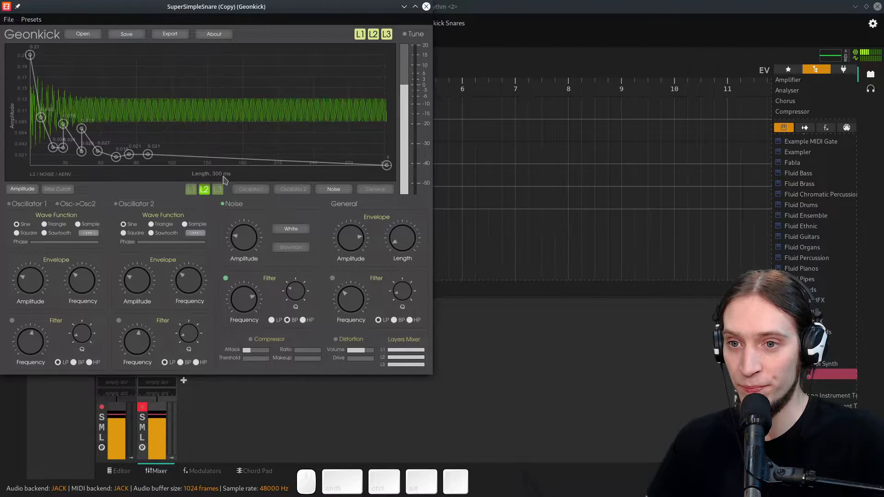
pyautogui.click(217, 190)
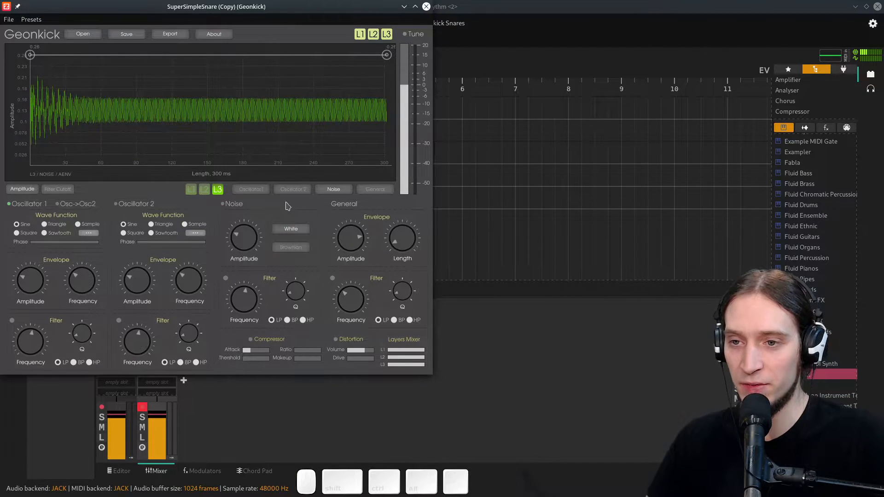
pyautogui.click(9, 205)
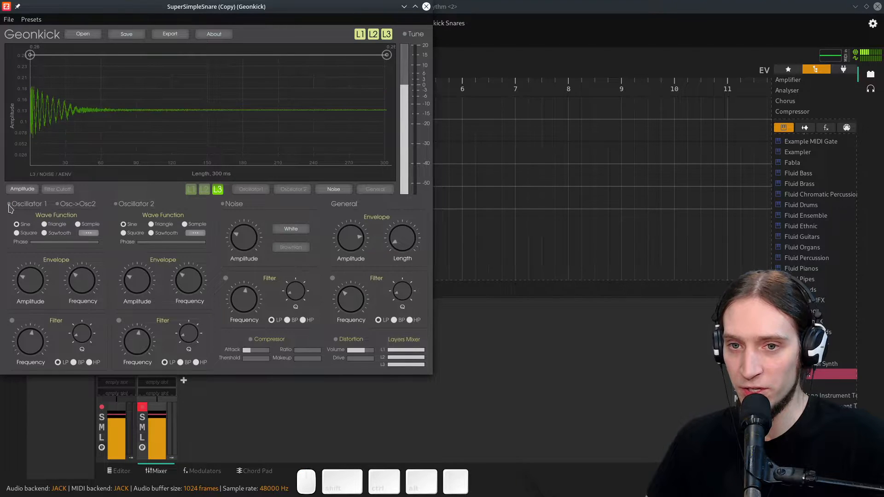
pyautogui.click(223, 205)
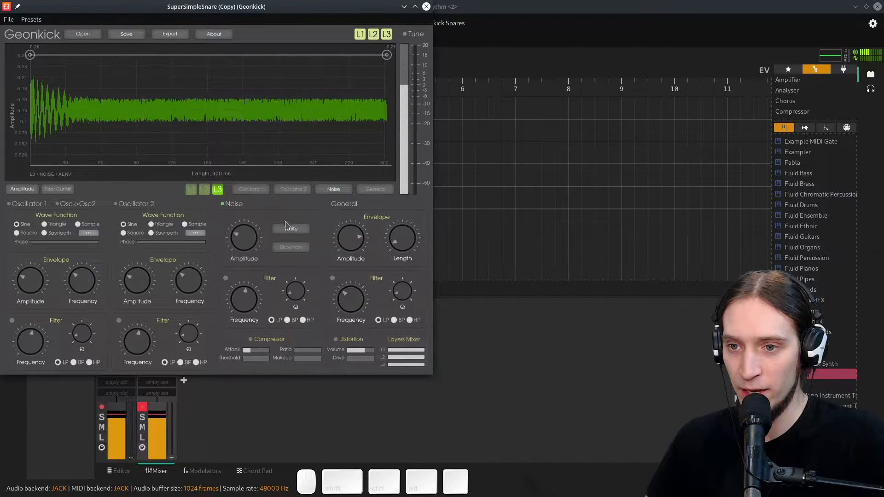
# - Turn on layer 3's noise filter in high-pass mode and lower the noise amplitude and filter frequency
pyautogui.click(225, 278)
pyautogui.click(302, 319)
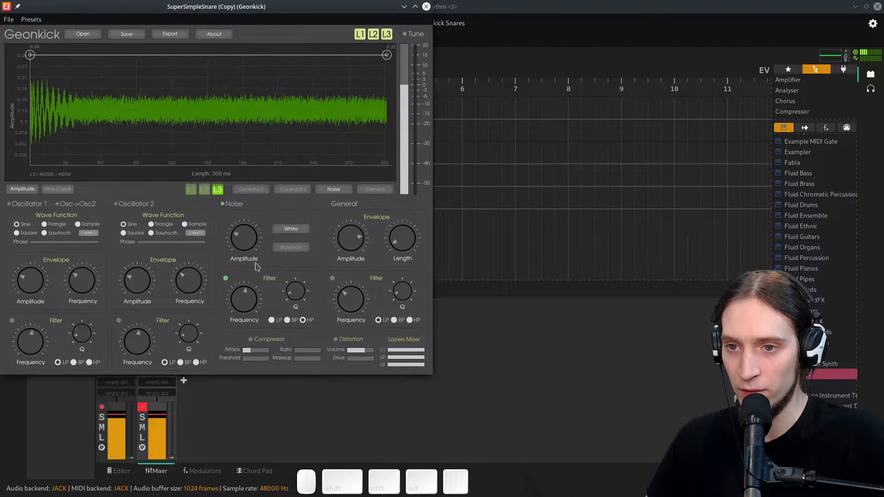
pyautogui.moveTo(253, 266); pyautogui.dragTo(251, 270)
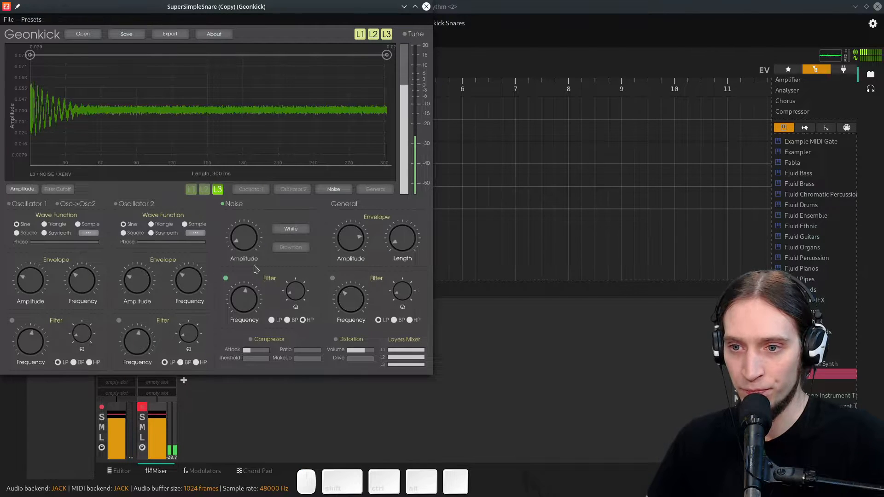
pyautogui.moveTo(249, 300); pyautogui.dragTo(242, 298)
pyautogui.moveTo(244, 244); pyautogui.dragTo(246, 248)
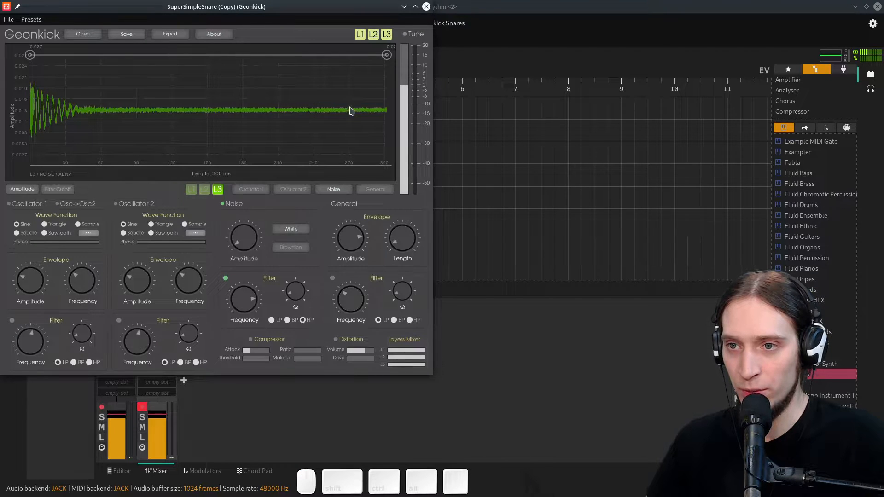
# - Make layer 3's noise amplitude envelope decay linearly to zero over the full length
pyautogui.moveTo(386, 55); pyautogui.dragTo(387, 165)
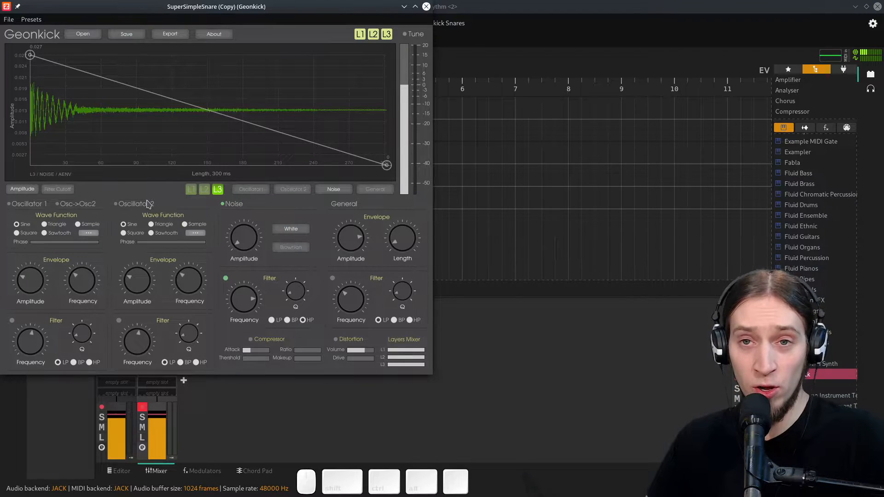
# - Open the noise filter cutoff envelope and lower its start point so the cutoff rises over time
pyautogui.click(57, 189)
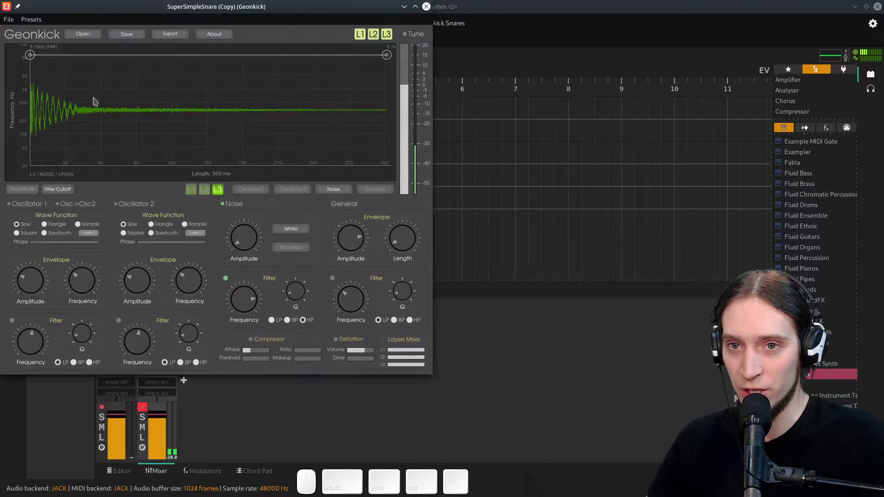
pyautogui.moveTo(242, 303)
pyautogui.mouseDown()
pyautogui.moveTo(240, 281)
pyautogui.moveTo(240, 299)
pyautogui.mouseUp()
pyautogui.moveTo(35, 62); pyautogui.dragTo(30, 109)
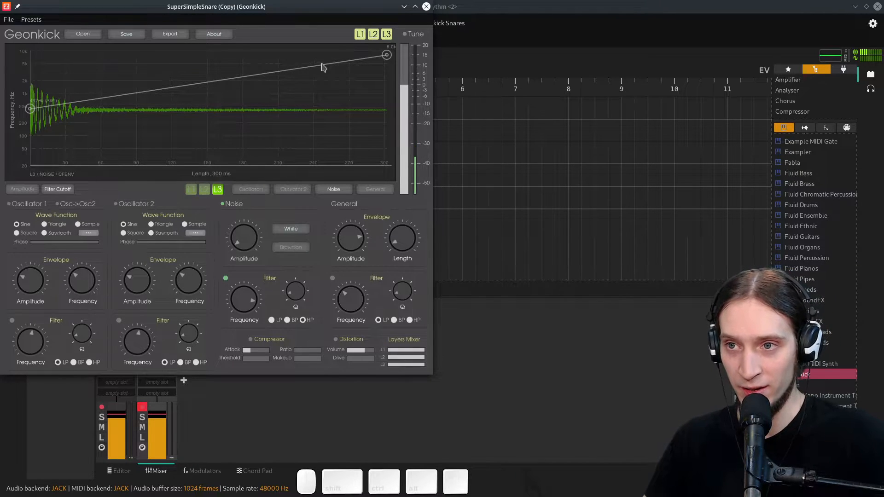
# - Solo layer 3 and move the cutoff envelope's start point to its lowest frequency
pyautogui.click(374, 35)
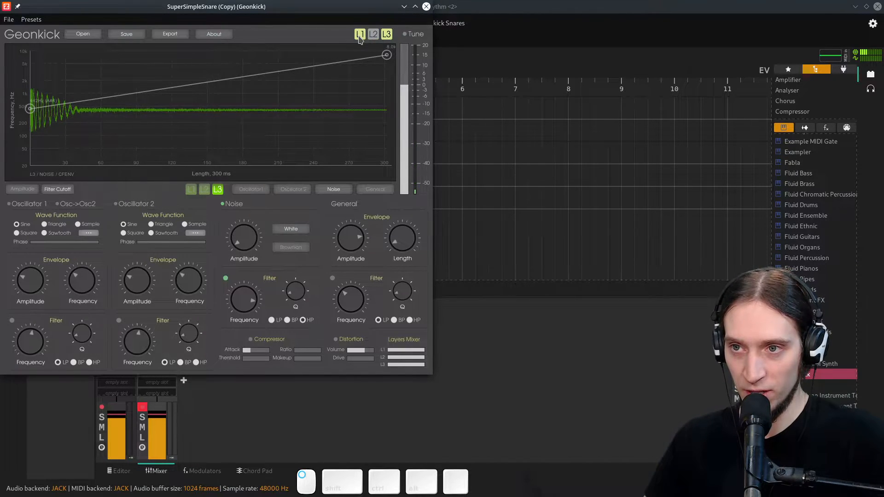
pyautogui.click(360, 34)
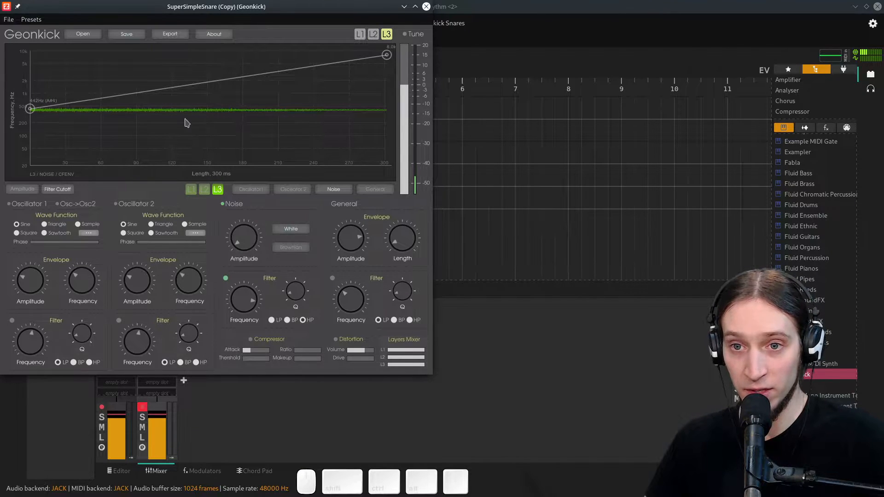
pyautogui.moveTo(30, 109); pyautogui.dragTo(30, 164)
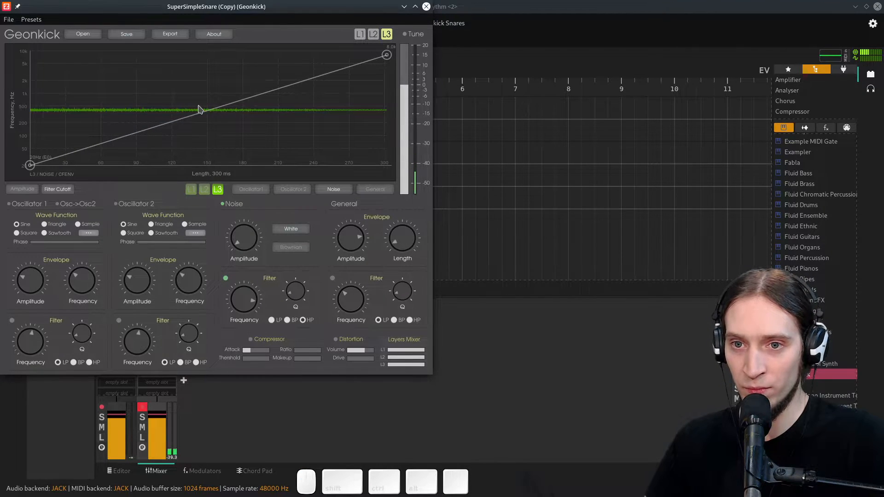
pyautogui.moveTo(29, 164)
pyautogui.mouseDown()
pyautogui.moveTo(173, 165)
pyautogui.moveTo(30, 166)
pyautogui.mouseUp()
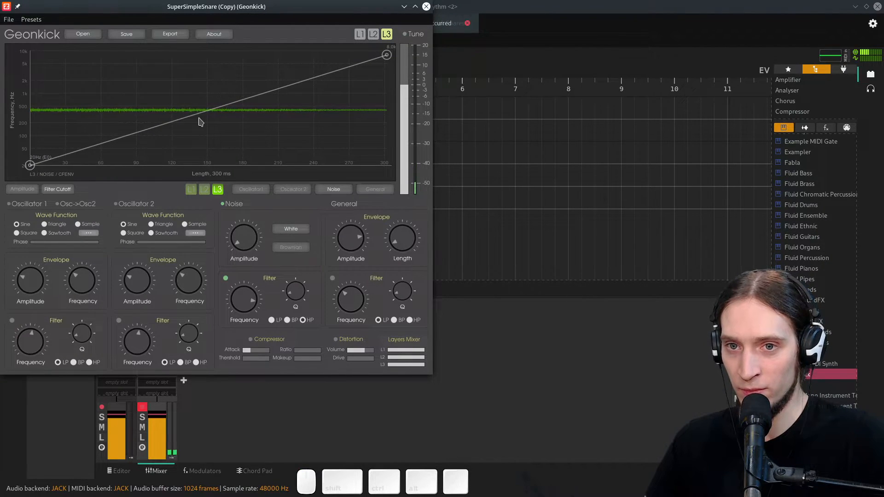
# - Re-enable layer 1 and raise the noise filter's Q
pyautogui.click(360, 36)
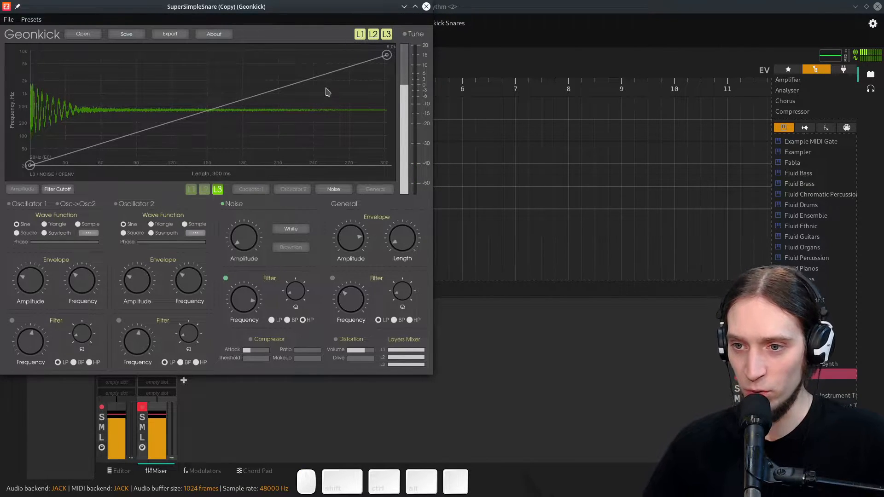
pyautogui.moveTo(296, 288); pyautogui.dragTo(296, 279)
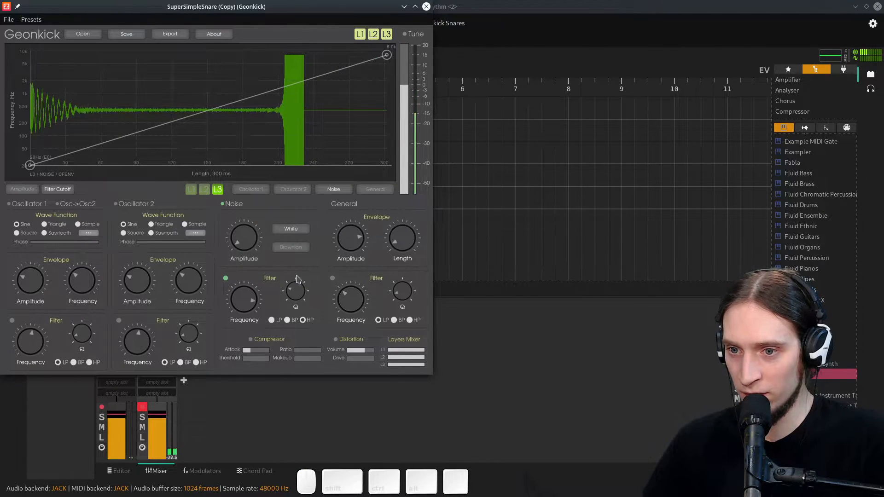
# - Lower the cutoff envelope's end point to about 5.5k, reduce layer 3's noise amplitude and close the plugin window
pyautogui.moveTo(388, 56); pyautogui.dragTo(398, 65)
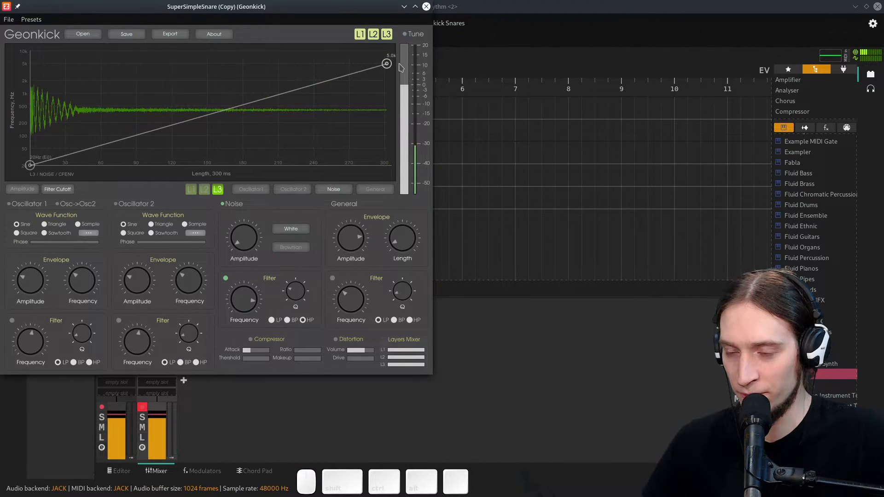
pyautogui.moveTo(250, 226); pyautogui.dragTo(253, 242)
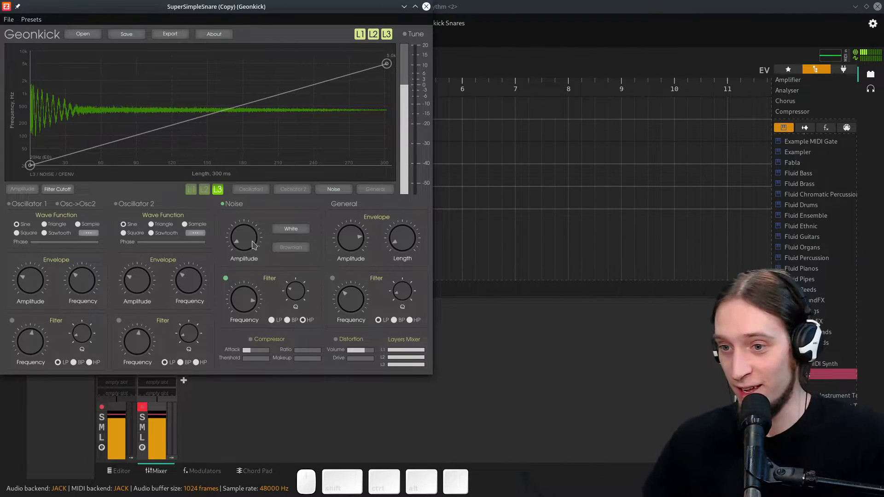
pyautogui.click(426, 7)
# - Switch record-arming back and forth between the two snare tracks to compare them
pyautogui.click(147, 171)
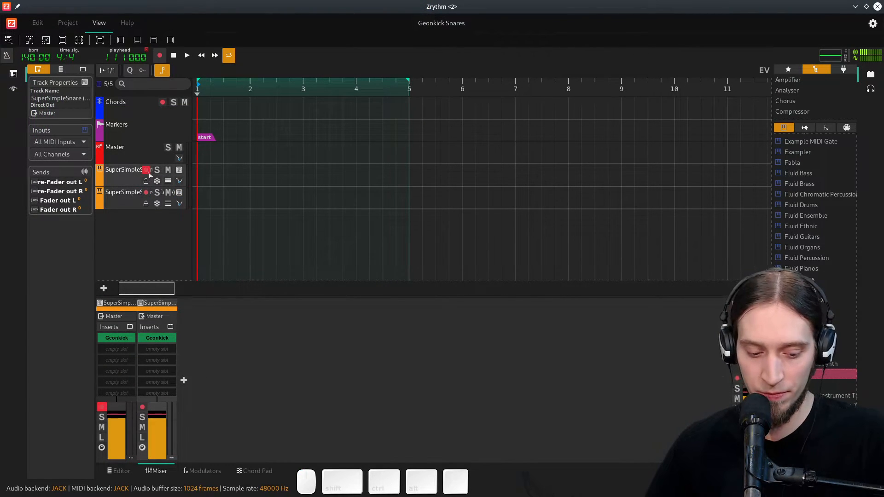
pyautogui.click(147, 194)
pyautogui.click(148, 172)
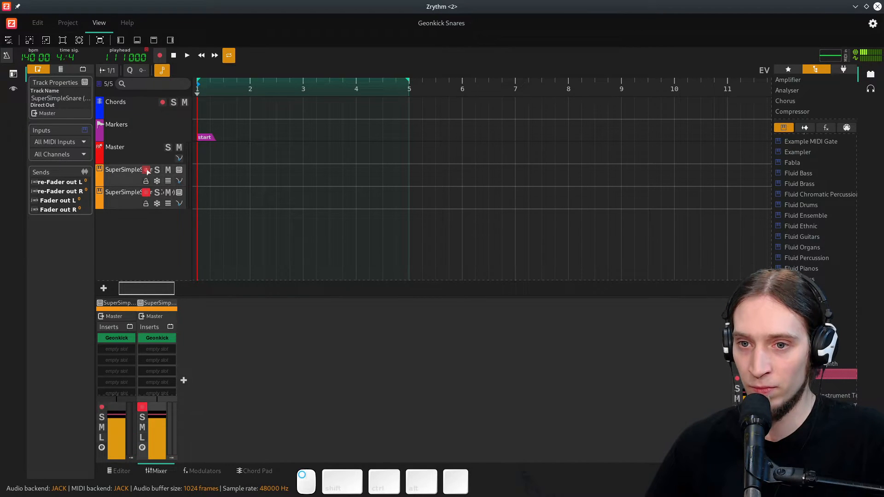
pyautogui.click(147, 171)
pyautogui.click(146, 194)
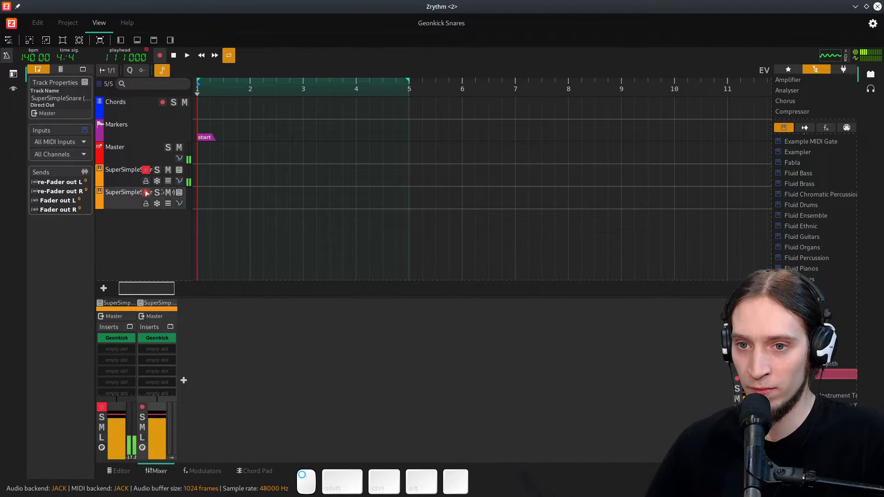
# - Arm the duplicate snare track and reopen its Geonkick window
pyautogui.click(147, 194)
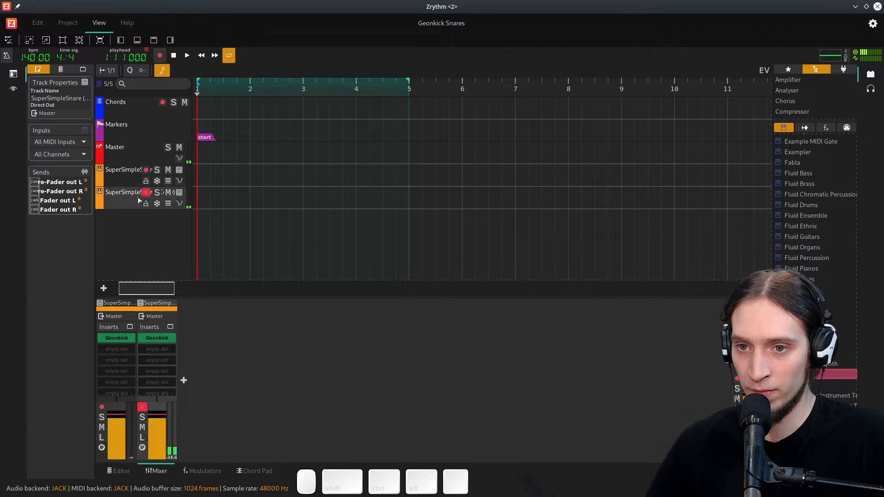
pyautogui.click(180, 193)
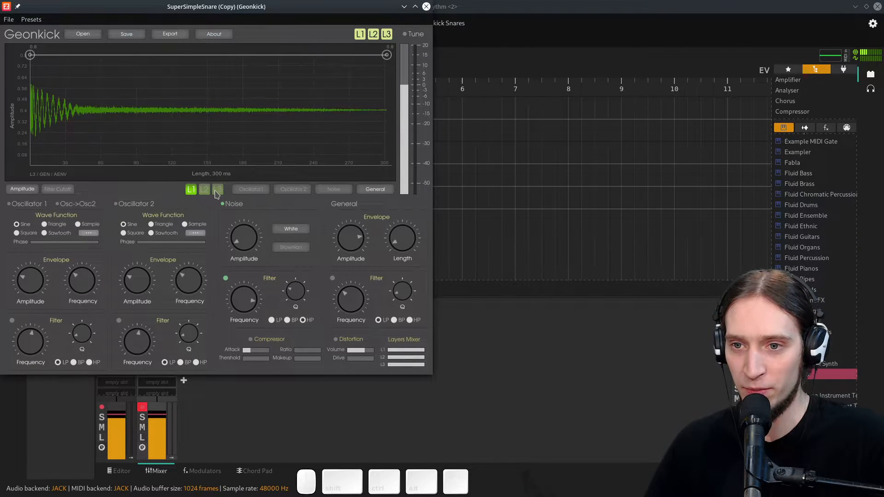
# - Switch editing to layer 2, enable Oscillator 1 and lower its amplitude
pyautogui.click(191, 190)
pyautogui.click(204, 191)
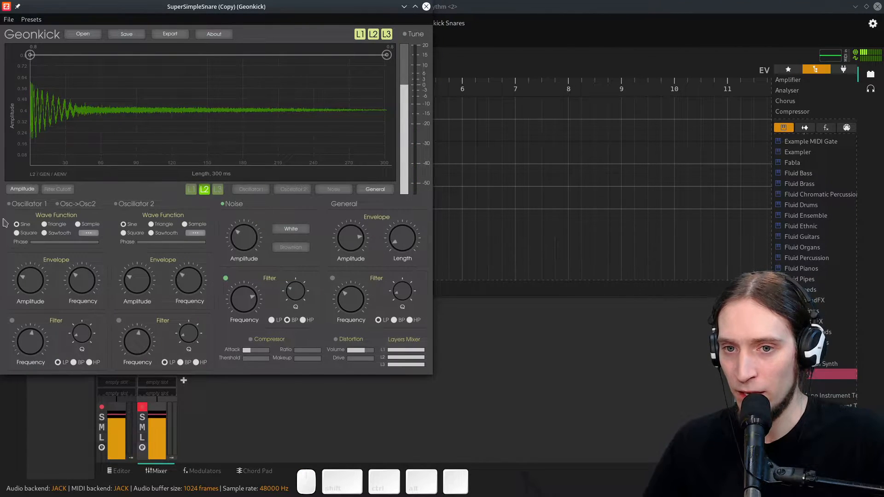
pyautogui.click(9, 204)
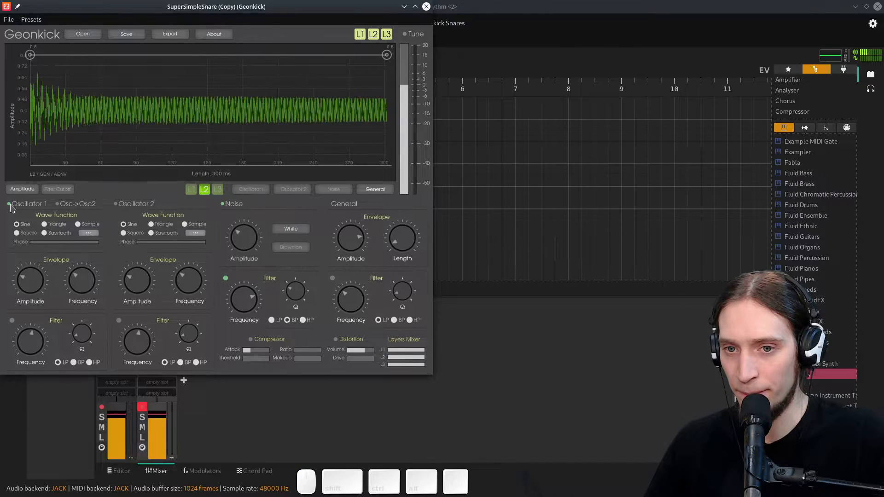
pyautogui.moveTo(37, 281); pyautogui.dragTo(42, 301)
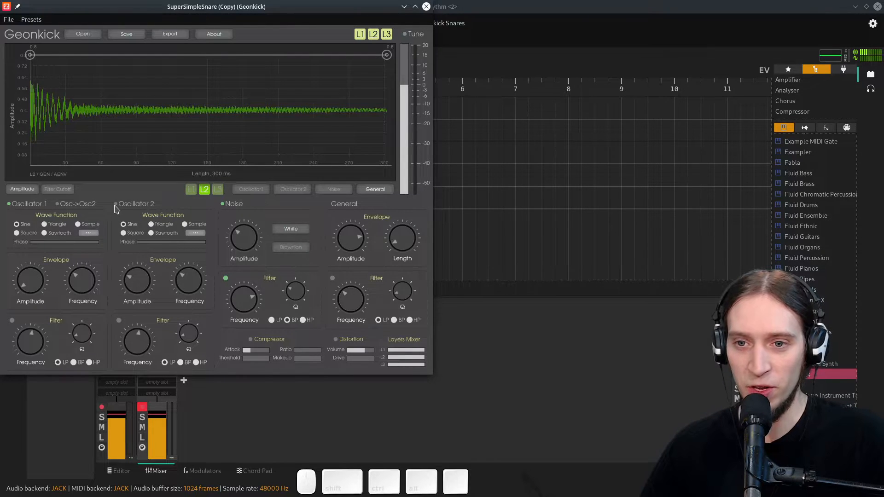
# - Enable Oscillator 2, lower its amplitude and raise its frequency
pyautogui.click(116, 206)
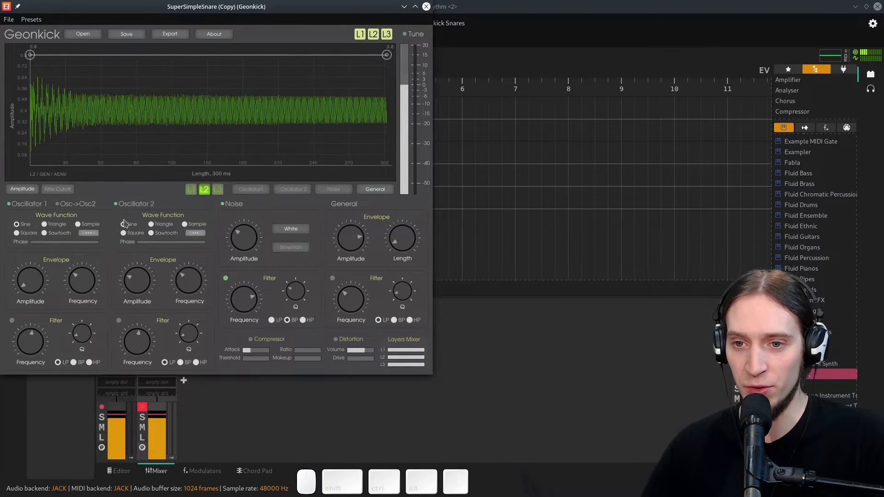
pyautogui.moveTo(128, 282); pyautogui.dragTo(135, 314)
pyautogui.moveTo(184, 295); pyautogui.dragTo(189, 276)
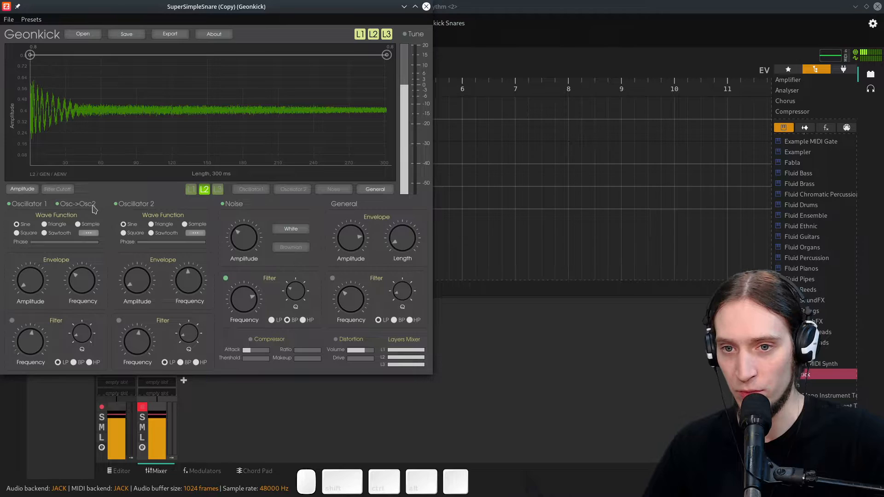
# - Enable Osc->Osc2 modulation and rebalance the oscillators' frequency and amplitude knobs on layer 2
pyautogui.click(69, 207)
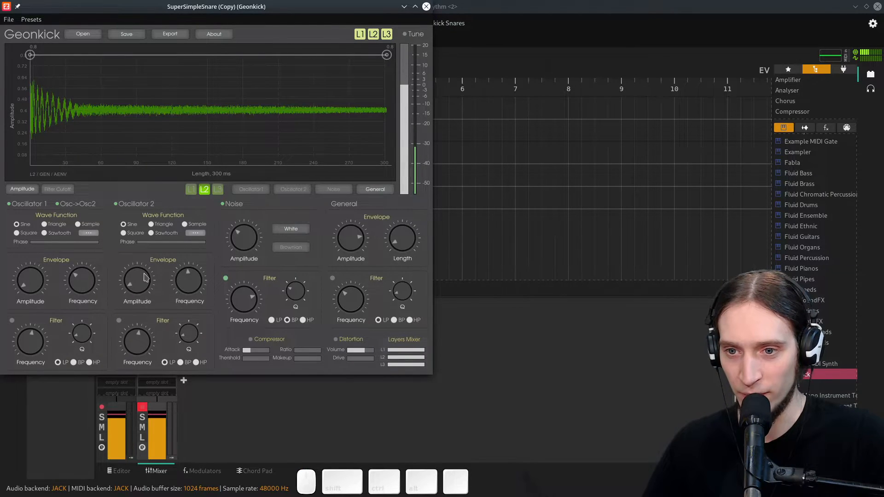
pyautogui.moveTo(83, 287); pyautogui.dragTo(93, 260)
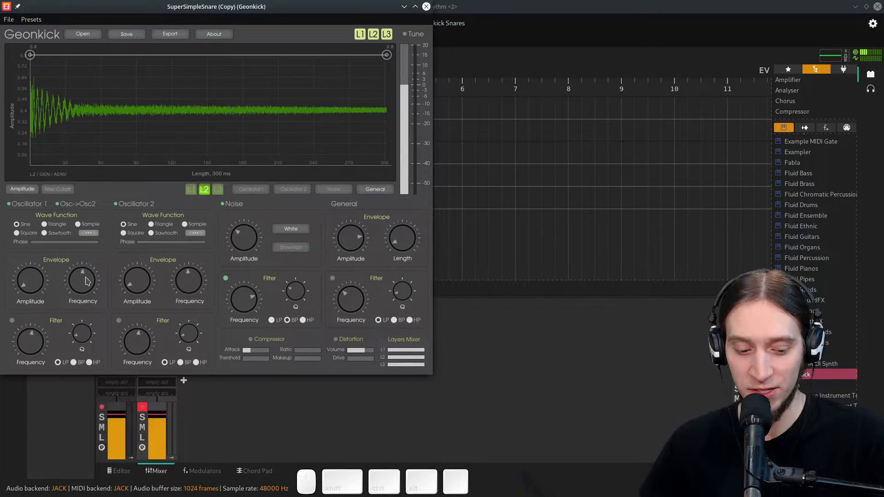
pyautogui.click(137, 281)
pyautogui.moveTo(137, 283)
pyautogui.mouseDown()
pyautogui.moveTo(138, 271)
pyautogui.moveTo(136, 293)
pyautogui.mouseUp()
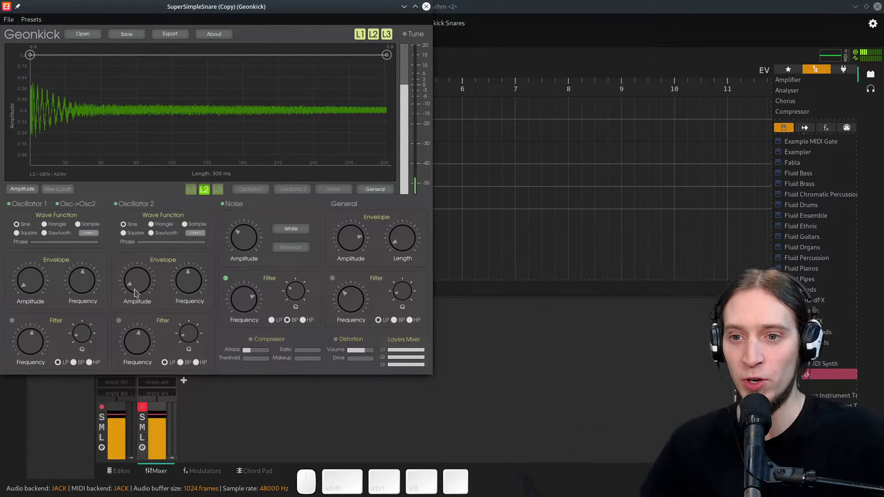
pyautogui.moveTo(36, 282); pyautogui.dragTo(37, 256)
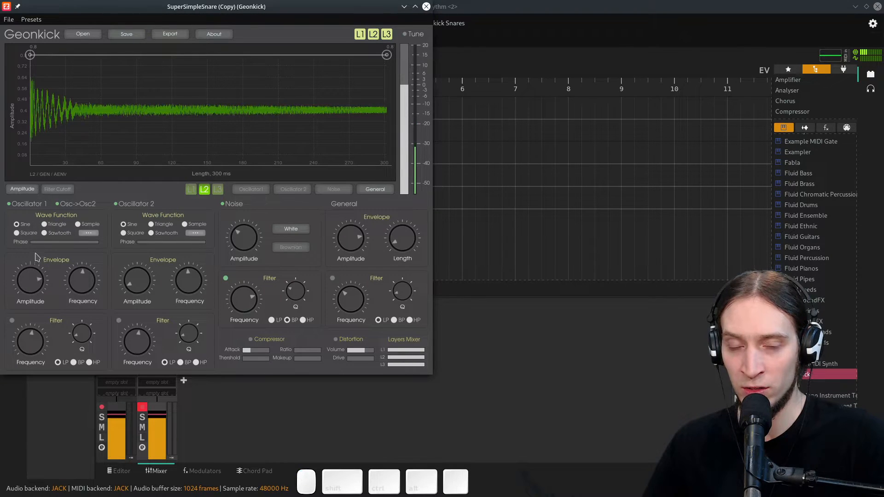
# - Lower Oscillator 1's frequency and set its wave function to Triangle
pyautogui.scroll(-3, 38, 258)
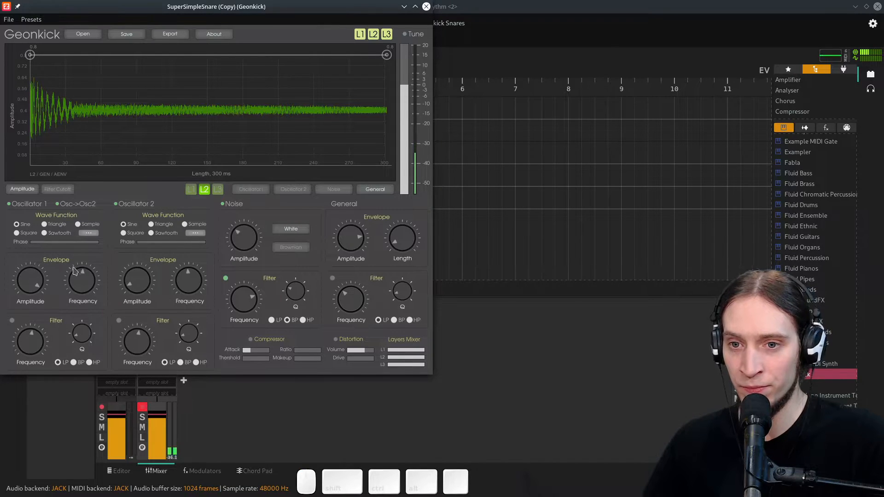
pyautogui.moveTo(88, 280); pyautogui.dragTo(86, 290)
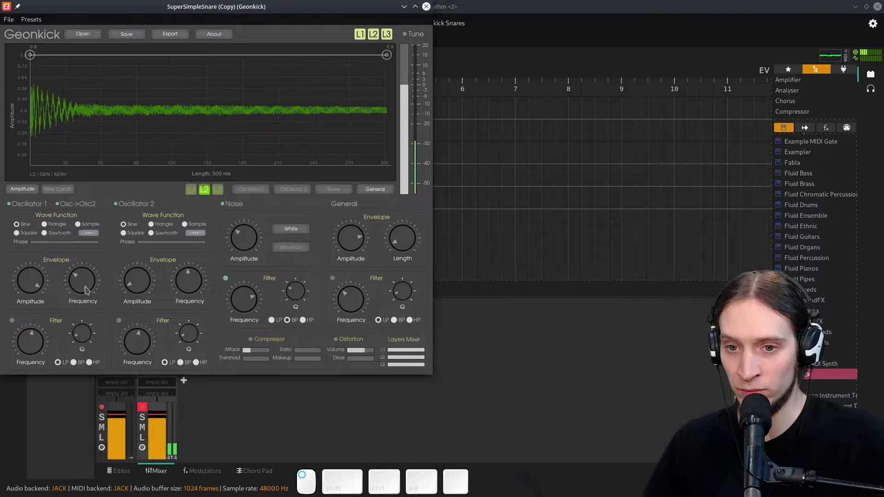
pyautogui.click(42, 225)
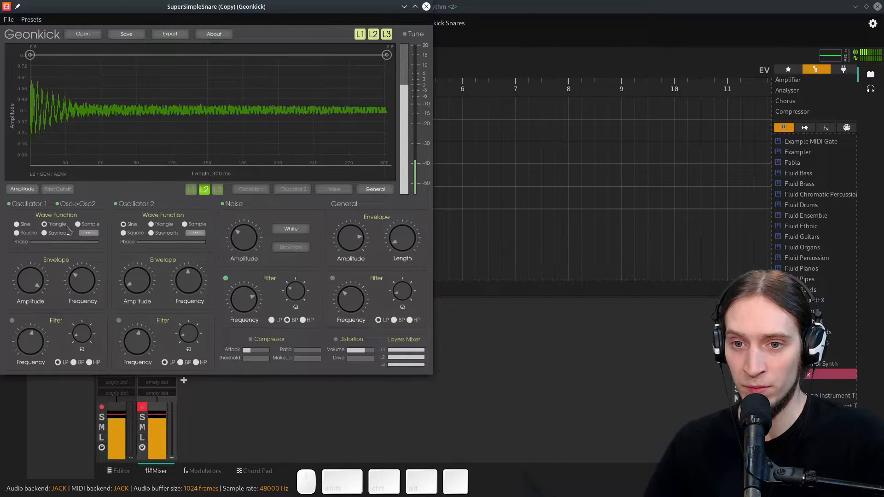
pyautogui.click(45, 233)
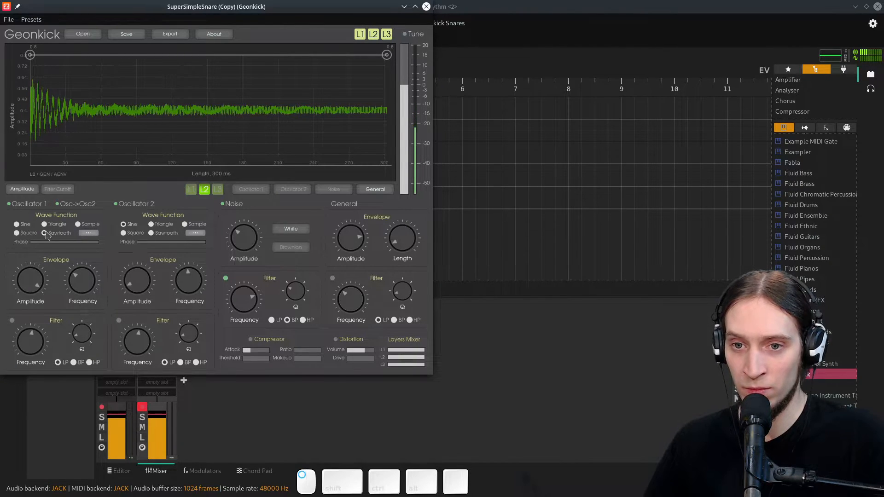
pyautogui.click(45, 225)
pyautogui.moveTo(83, 286); pyautogui.dragTo(82, 282)
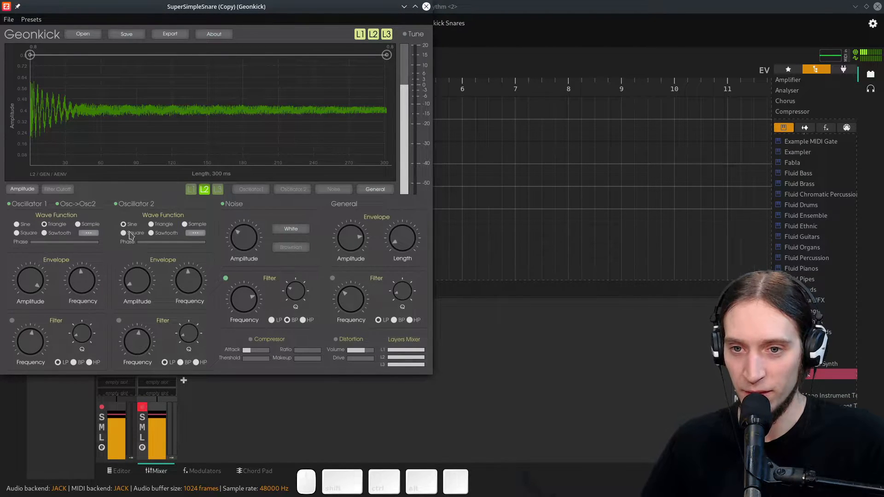
# - Enable Oscillator 1's band-pass filter and adjust its frequency and Q
pyautogui.click(12, 321)
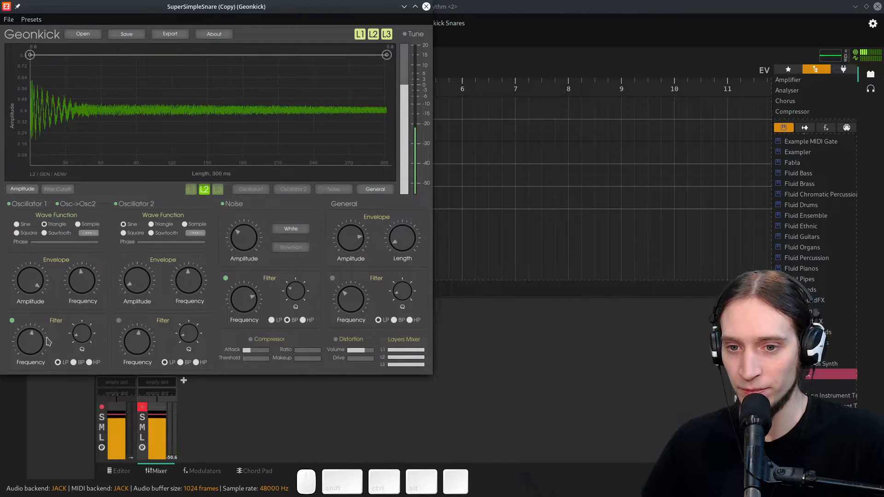
pyautogui.moveTo(43, 349); pyautogui.dragTo(42, 373)
pyautogui.moveTo(84, 338); pyautogui.dragTo(88, 390)
pyautogui.moveTo(40, 353)
pyautogui.mouseDown()
pyautogui.moveTo(46, 388)
pyautogui.moveTo(44, 344)
pyautogui.moveTo(57, 309)
pyautogui.moveTo(39, 363)
pyautogui.mouseUp()
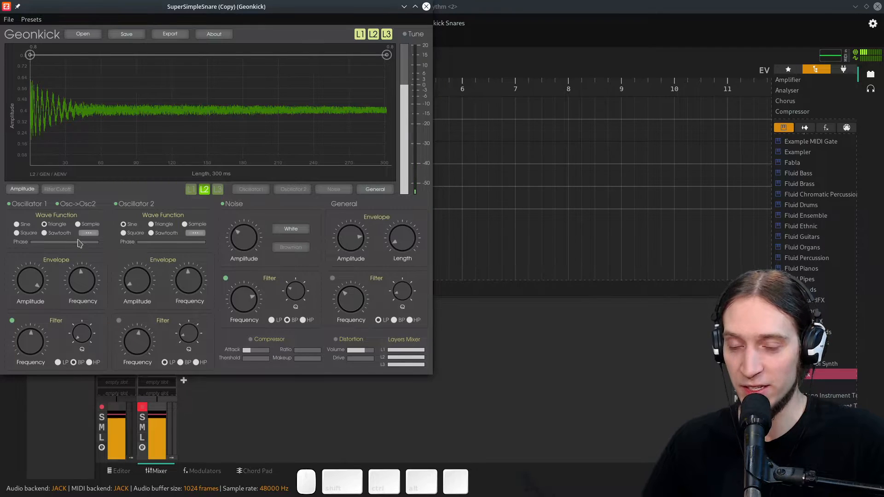
# - Make Oscillator 2's amplitude envelope decay linearly to zero at its end point
pyautogui.click(253, 190)
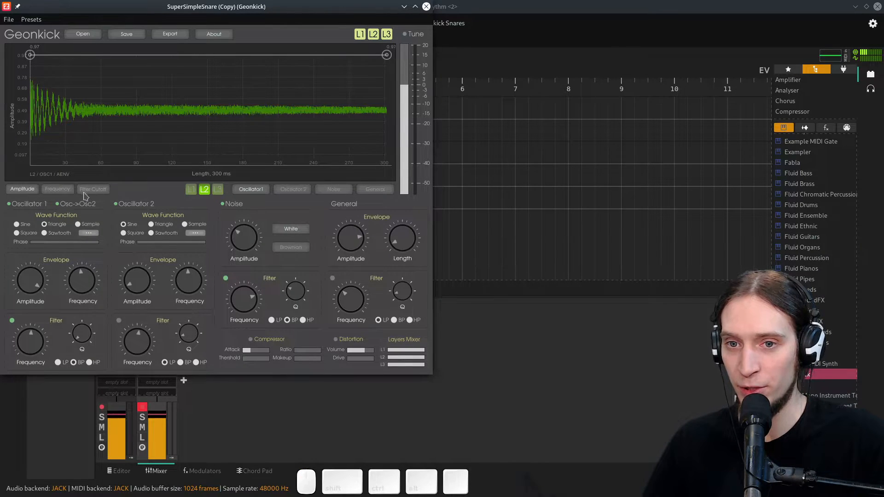
pyautogui.click(297, 191)
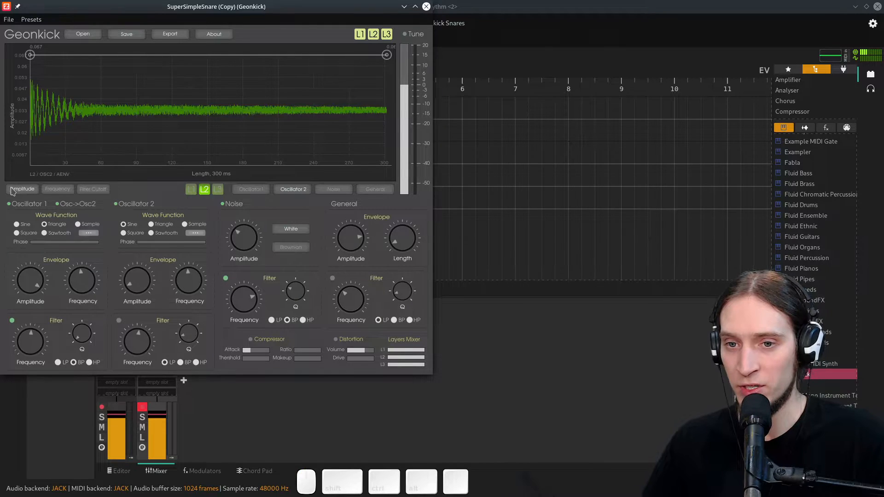
pyautogui.moveTo(387, 55); pyautogui.dragTo(396, 204)
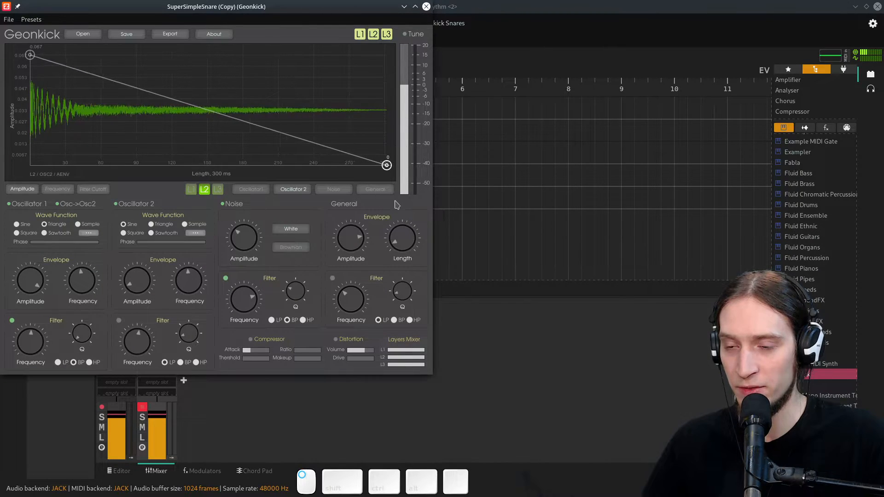
pyautogui.moveTo(386, 165); pyautogui.dragTo(328, 164)
pyautogui.moveTo(252, 163); pyautogui.dragTo(112, 141)
pyautogui.doubleClick(203, 141)
pyautogui.moveTo(203, 141); pyautogui.dragTo(502, 216)
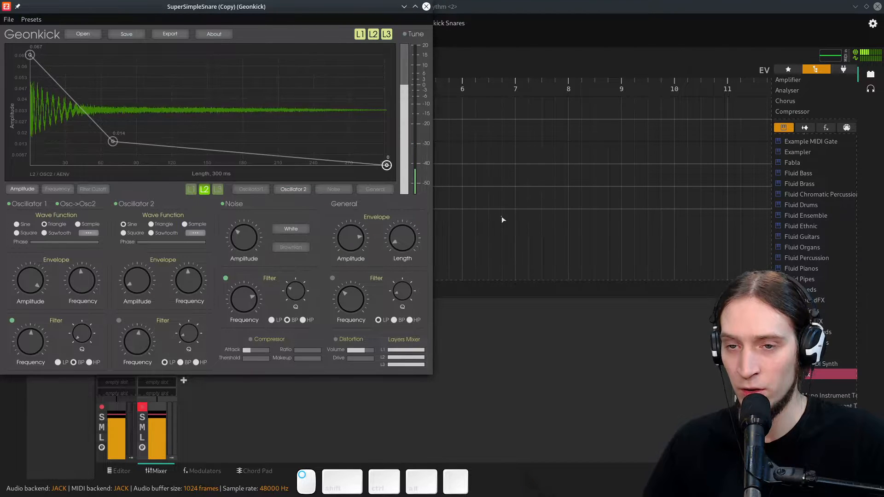
pyautogui.moveTo(29, 55)
pyautogui.mouseDown()
pyautogui.moveTo(11, 132)
pyautogui.moveTo(30, 54)
pyautogui.mouseUp()
pyautogui.rightClick(112, 142)
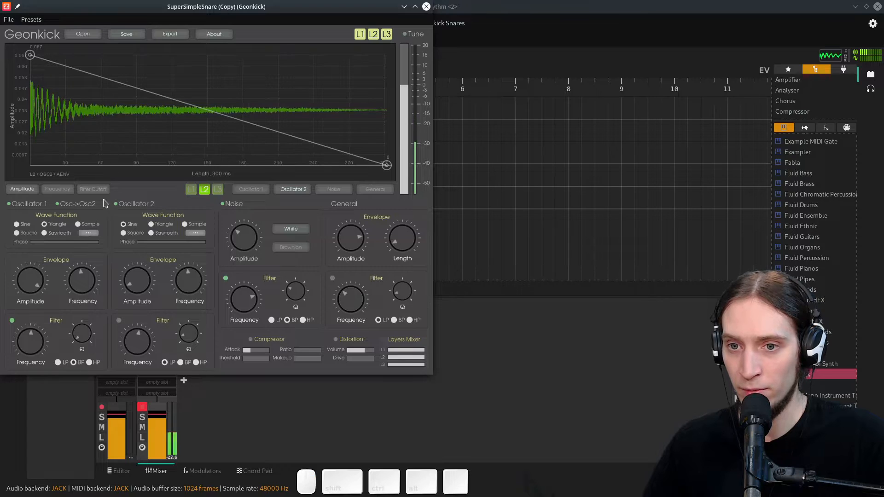
# - Nudge Oscillator 2's amplitude up, raise Oscillator 1's amplitude and make its envelope decay to zero through a midpoint around 160 ms
pyautogui.moveTo(145, 286)
pyautogui.mouseDown()
pyautogui.moveTo(152, 295)
pyautogui.moveTo(148, 279)
pyautogui.mouseUp()
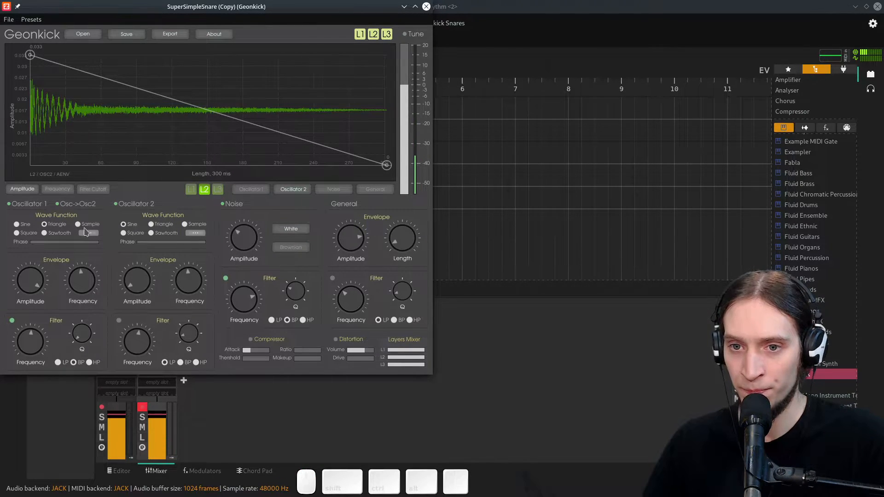
pyautogui.click(260, 191)
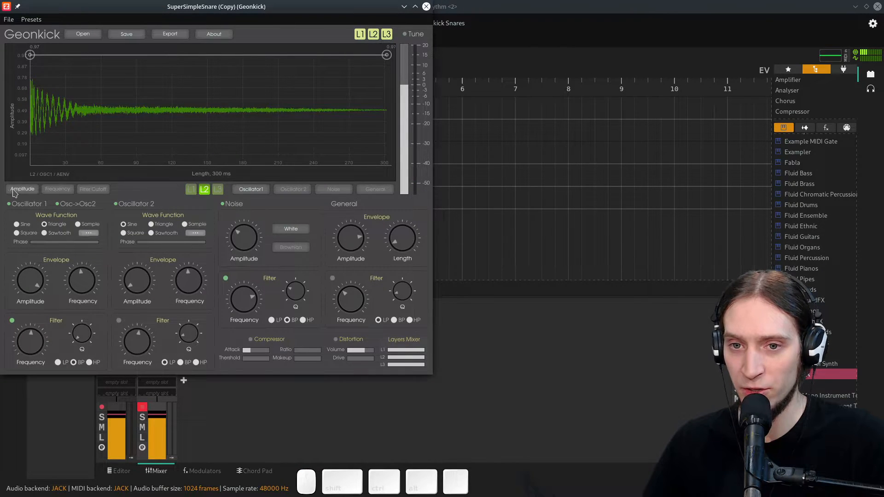
pyautogui.moveTo(35, 275); pyautogui.dragTo(33, 256)
pyautogui.moveTo(386, 55); pyautogui.dragTo(479, 227)
pyautogui.moveTo(103, 145); pyautogui.dragTo(229, 110)
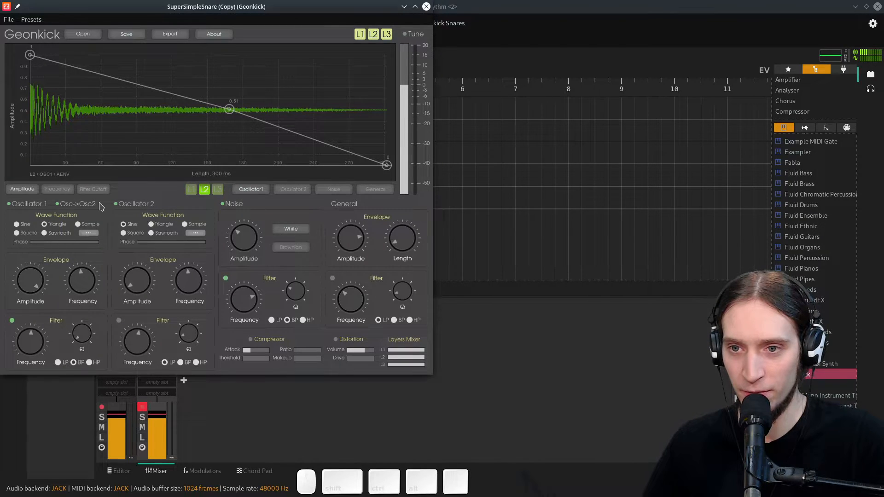
# - Switch to layer 1, nudge Oscillator 1's amplitude up and reshape its amplitude envelope's decay points
pyautogui.click(190, 189)
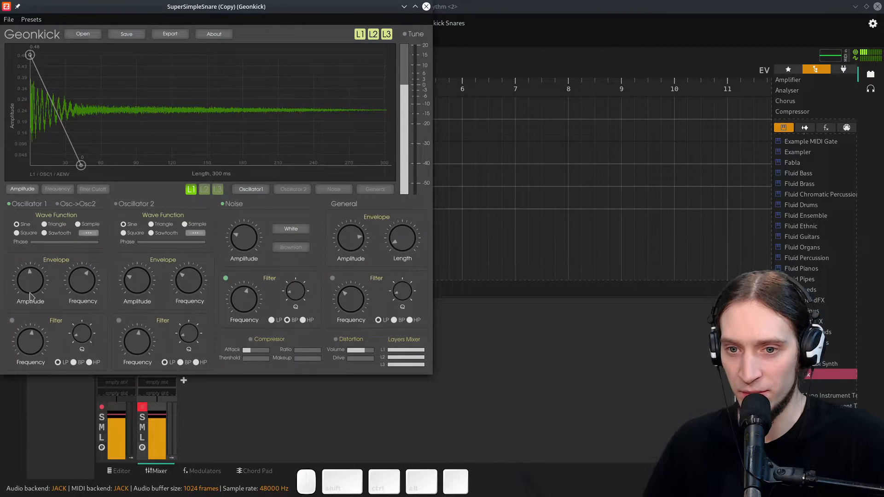
pyautogui.moveTo(31, 292)
pyautogui.mouseDown()
pyautogui.moveTo(32, 271)
pyautogui.moveTo(32, 285)
pyautogui.mouseUp()
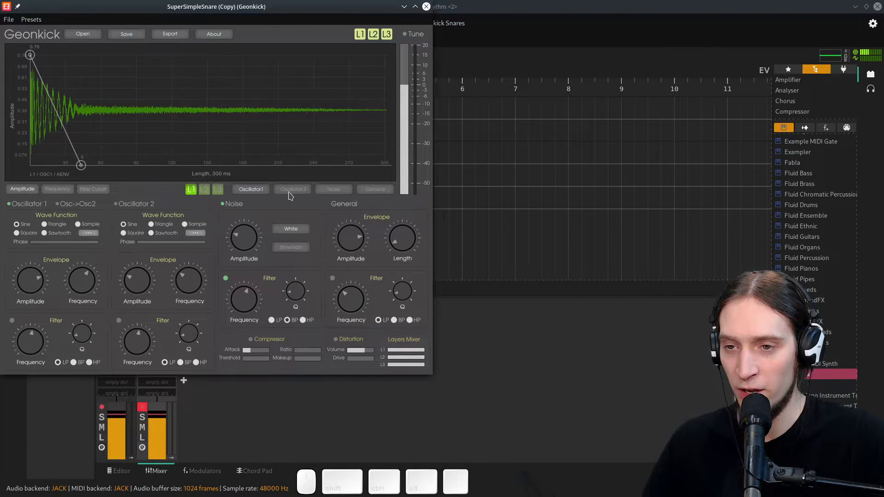
pyautogui.moveTo(81, 165)
pyautogui.mouseDown()
pyautogui.moveTo(144, 166)
pyautogui.moveTo(81, 158)
pyautogui.mouseUp()
pyautogui.doubleClick(210, 165)
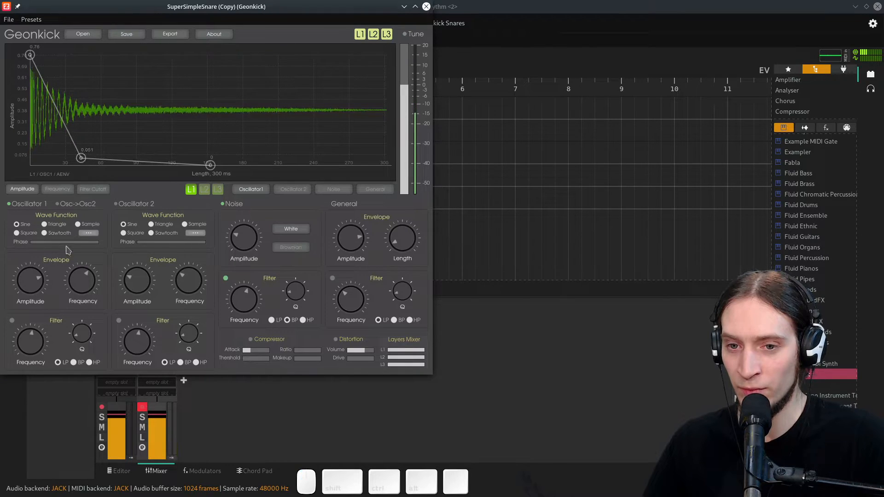
# - Adjust layer 1 Oscillator 1's frequency envelope points, ending around 155 Hz
pyautogui.click(65, 184)
pyautogui.moveTo(45, 115); pyautogui.dragTo(49, 121)
pyautogui.moveTo(386, 115)
pyautogui.mouseDown()
pyautogui.moveTo(388, 124)
pyautogui.moveTo(387, 115)
pyautogui.mouseUp()
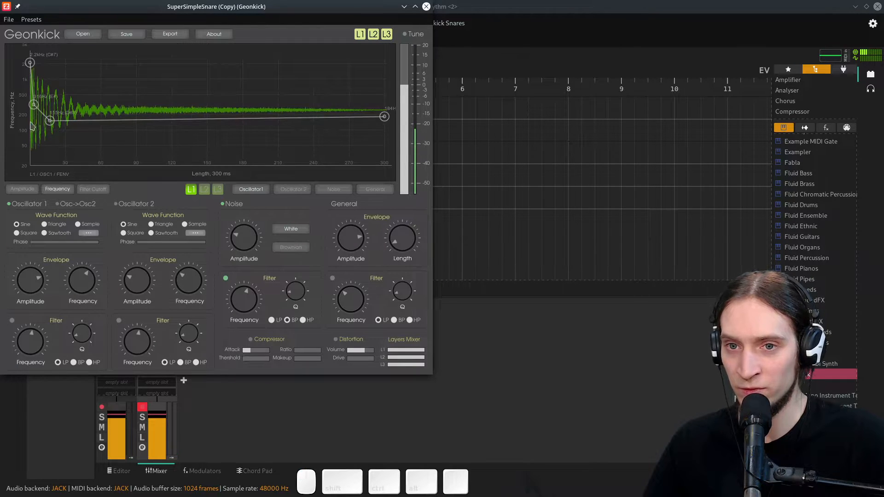
pyautogui.moveTo(52, 122); pyautogui.dragTo(51, 117)
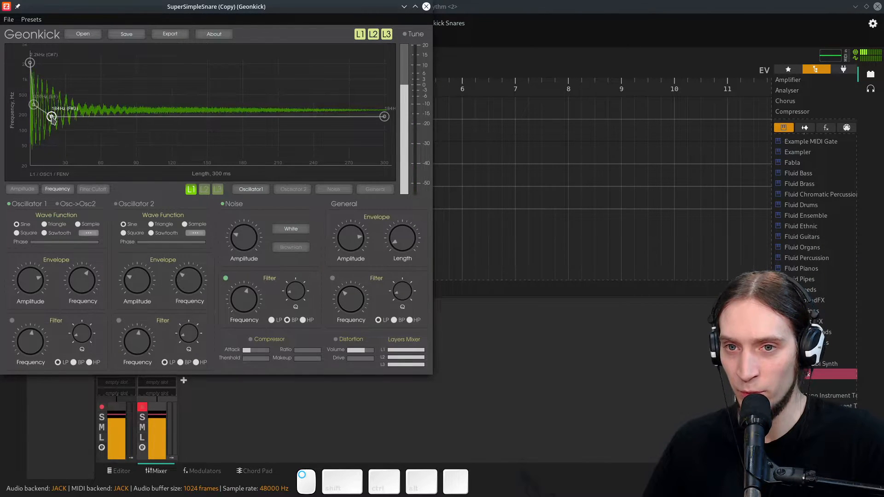
pyautogui.moveTo(385, 116); pyautogui.dragTo(387, 119)
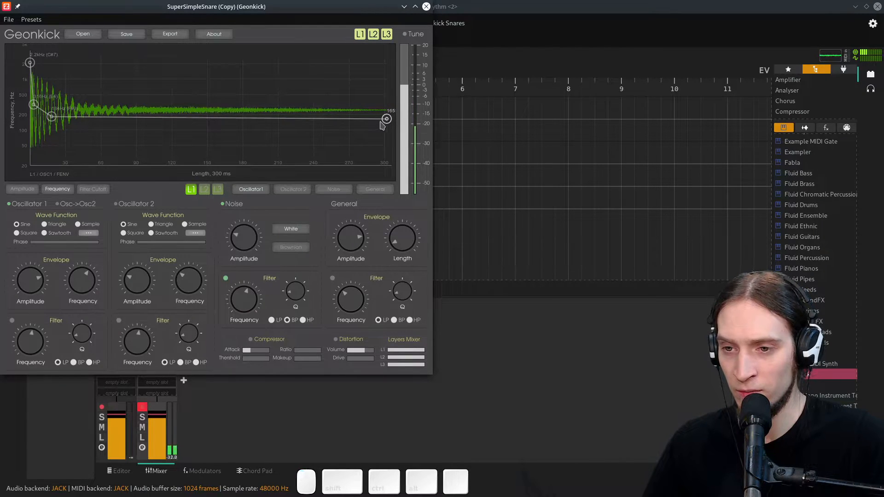
# - Reshape layer 1's general amplitude envelope into a quick drop to about 0.28 followed by a decay to zero
pyautogui.click(360, 185)
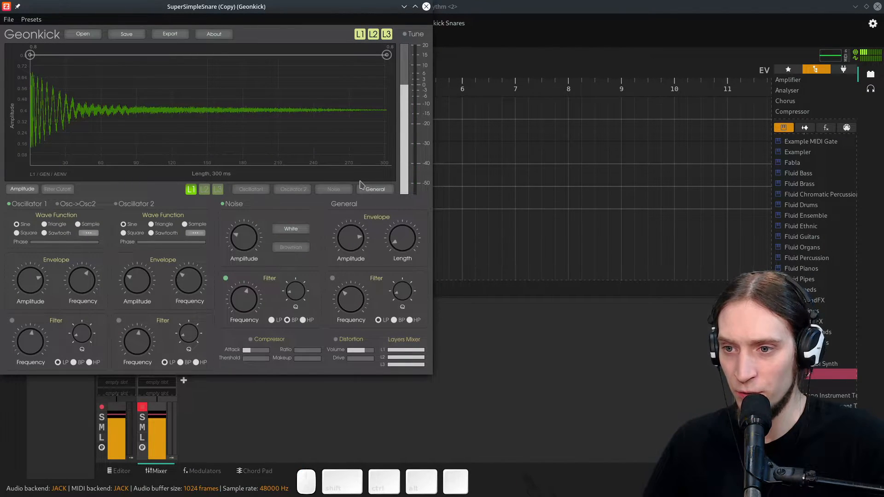
pyautogui.moveTo(386, 55); pyautogui.dragTo(395, 190)
pyautogui.doubleClick(74, 63)
pyautogui.doubleClick(41, 98)
pyautogui.moveTo(40, 97); pyautogui.dragTo(41, 107)
pyautogui.rightClick(73, 63)
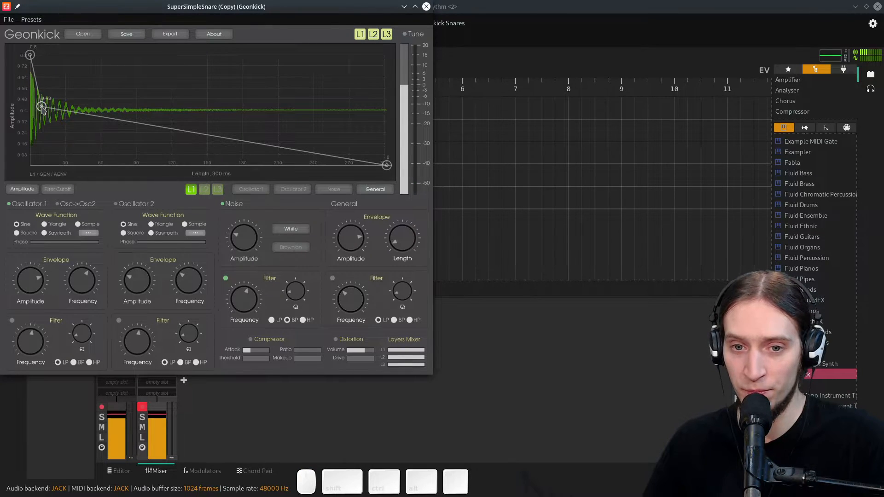
pyautogui.moveTo(42, 108); pyautogui.dragTo(43, 135)
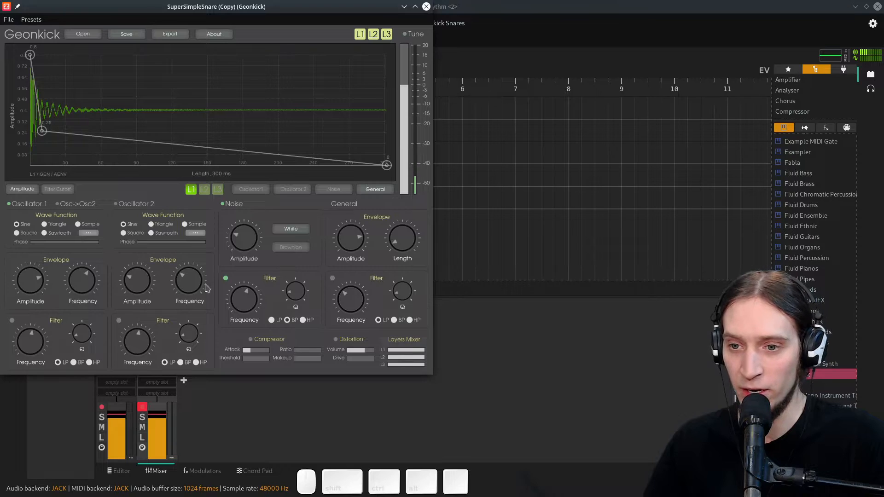
# - Enable Distortion on layer 1 and raise its drive
pyautogui.click(335, 340)
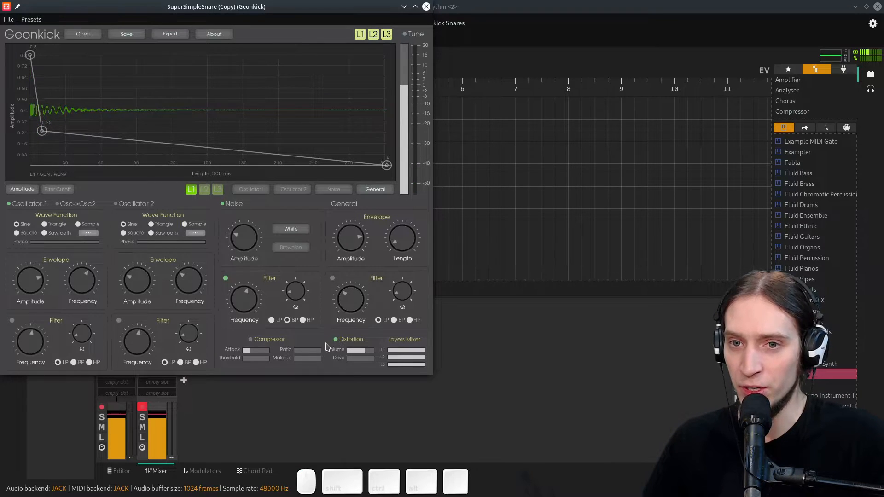
pyautogui.moveTo(346, 359); pyautogui.dragTo(363, 358)
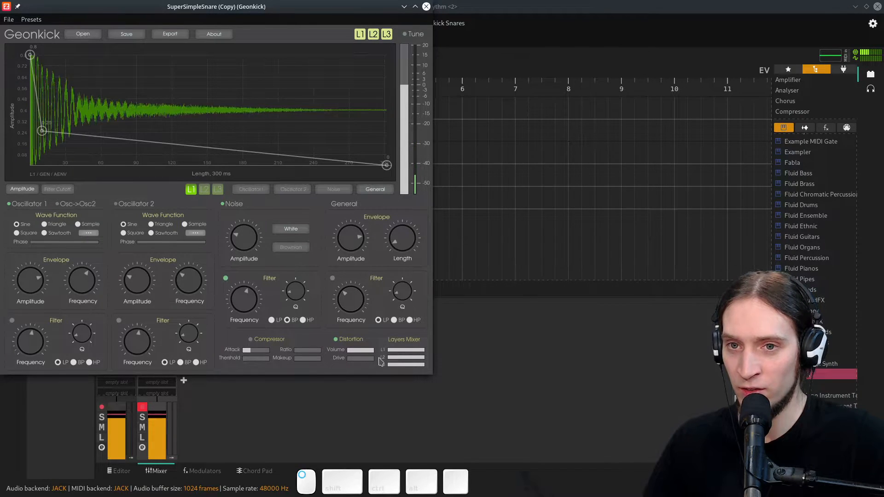
# - Lower layer 1's general amplitude, raise the distortion drive further, and close the Geonkick window
pyautogui.moveTo(349, 243); pyautogui.dragTo(351, 272)
pyautogui.moveTo(364, 352); pyautogui.dragTo(371, 353)
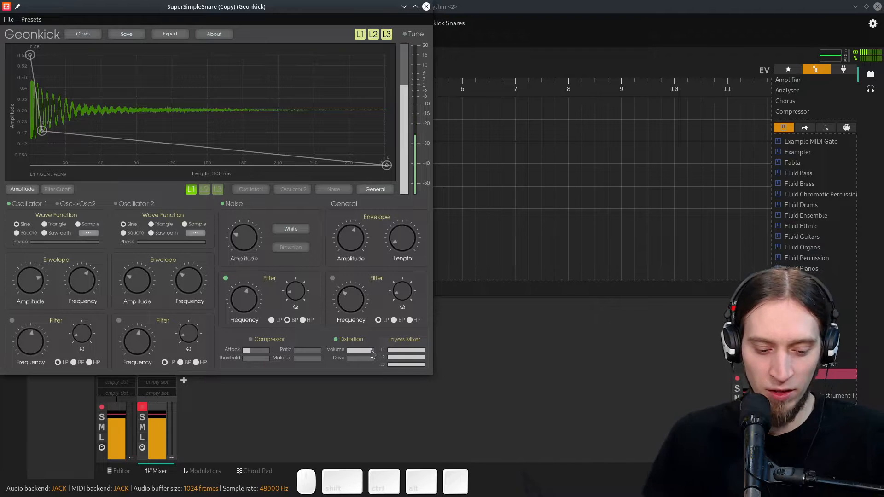
pyautogui.click(427, 7)
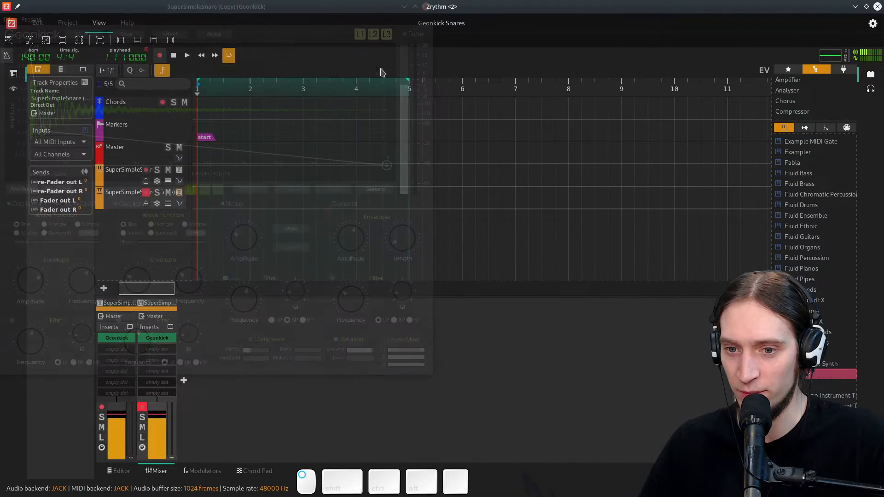
# - Arm the duplicated snare track for recording and rename it MetallicSnappySnare
pyautogui.click(147, 181)
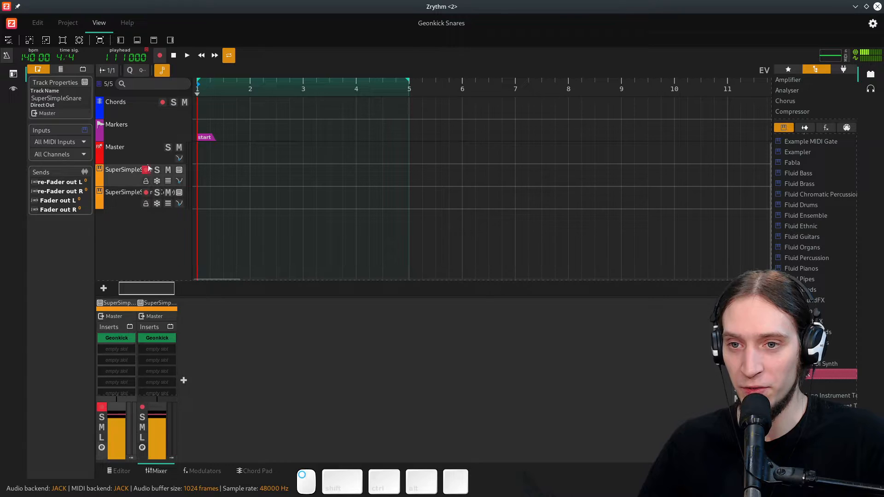
pyautogui.click(146, 193)
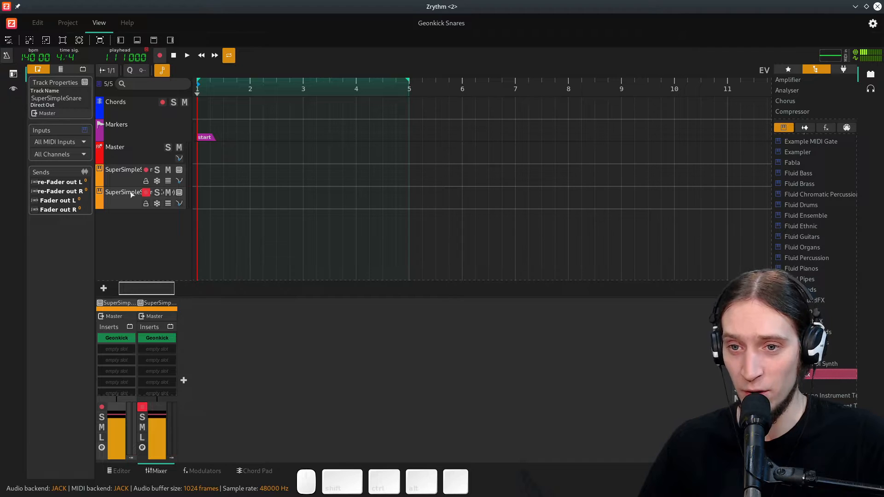
pyautogui.doubleClick(160, 302)
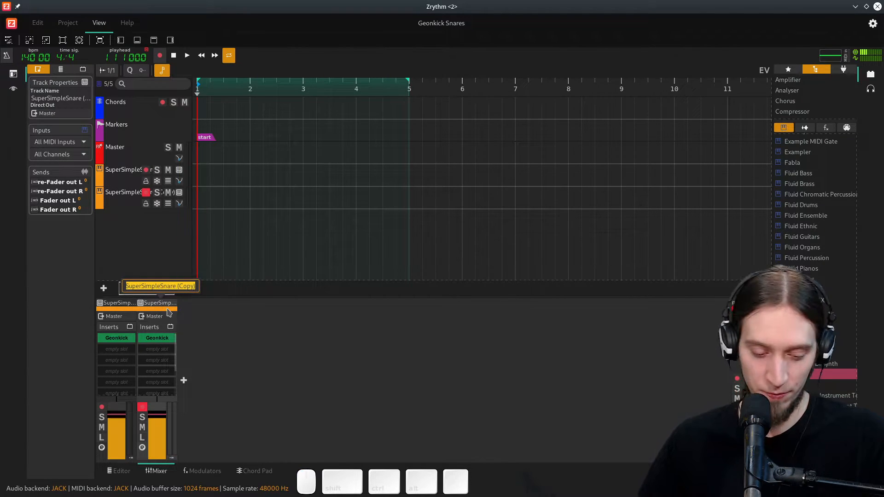
pyautogui.write('Metallic')
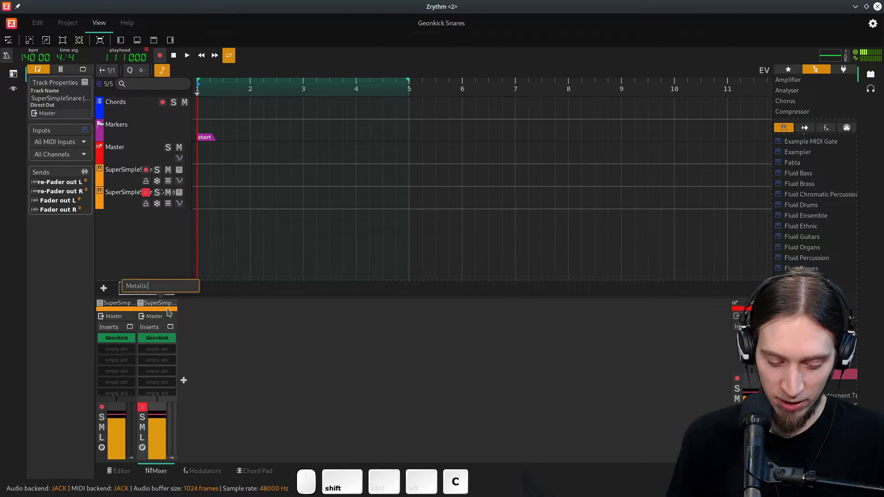
pyautogui.write('SnappySnare')
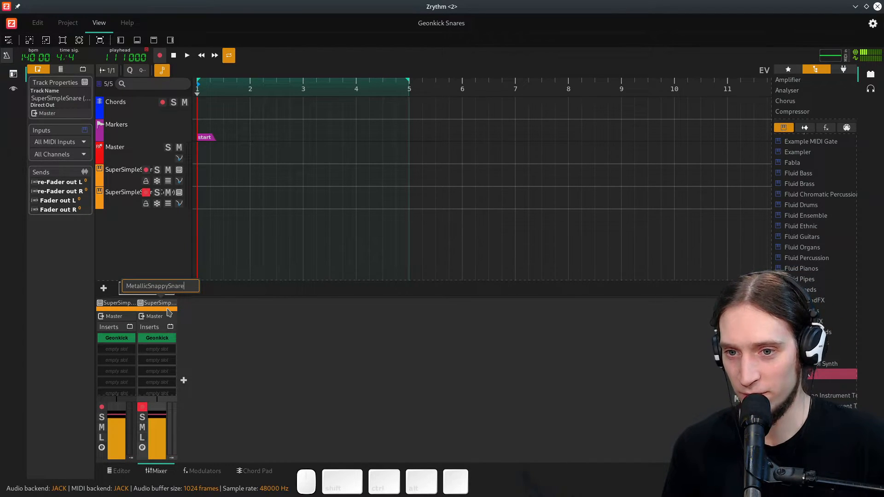
pyautogui.press('Return')
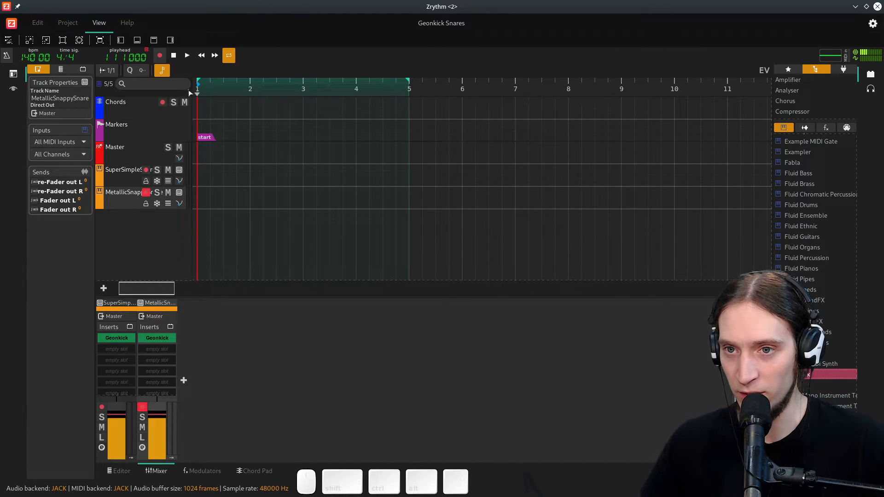
# - Widen the track header column so names fit and save the project
pyautogui.moveTo(191, 88); pyautogui.dragTo(223, 90)
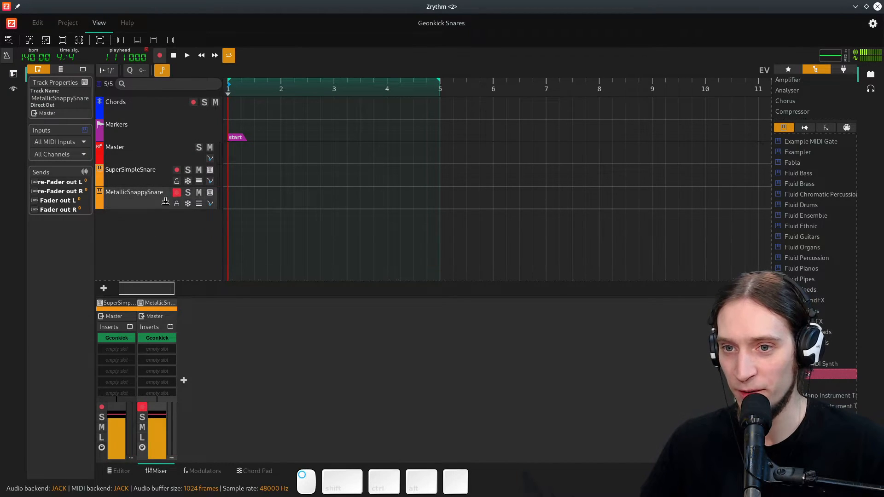
pyautogui.rightClick(141, 204)
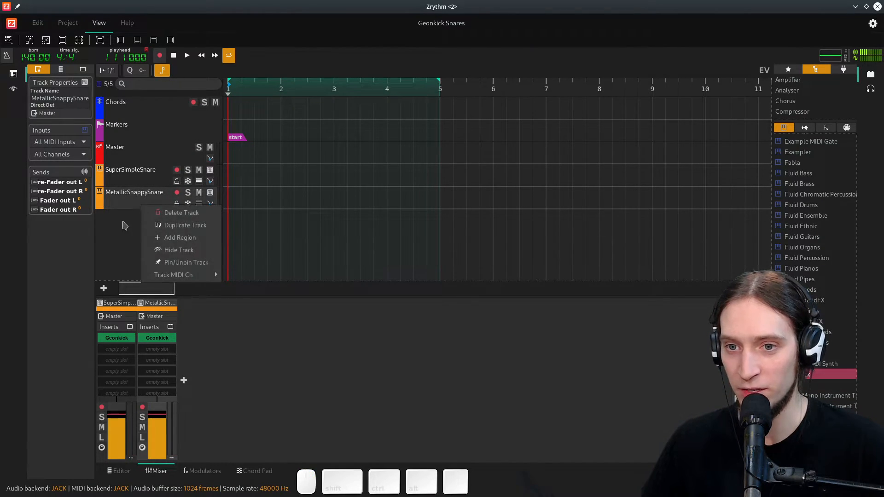
pyautogui.click(124, 224)
pyautogui.hotkey('ctrl', 's')
# - Duplicate the MetallicSnappySnare track and delete the copy again
pyautogui.rightClick(148, 193)
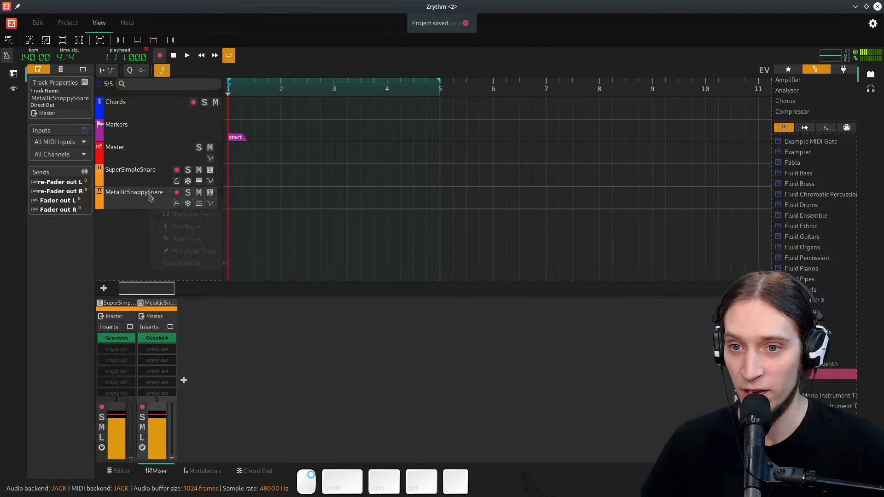
pyautogui.click(193, 214)
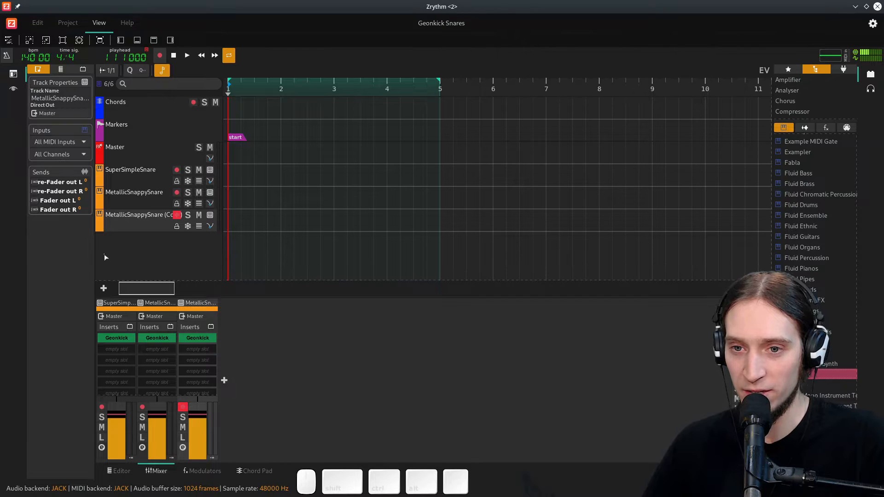
pyautogui.moveTo(96, 250); pyautogui.dragTo(115, 251)
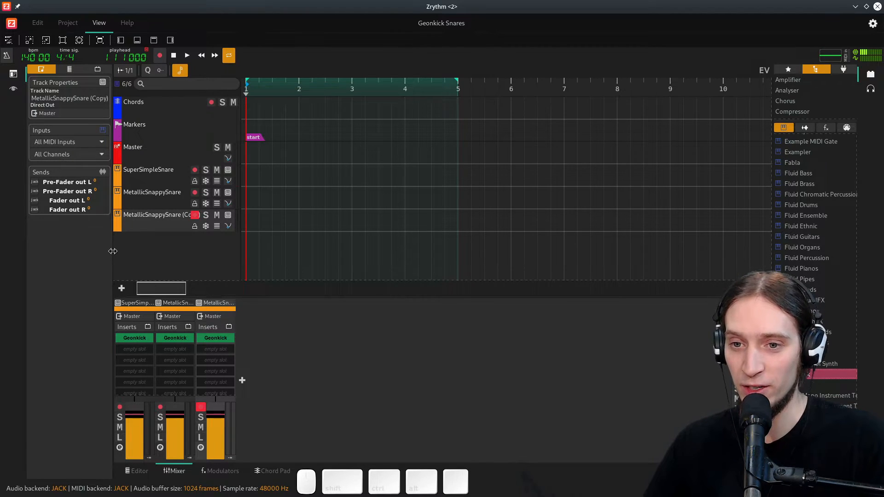
pyautogui.moveTo(112, 251); pyautogui.dragTo(116, 251)
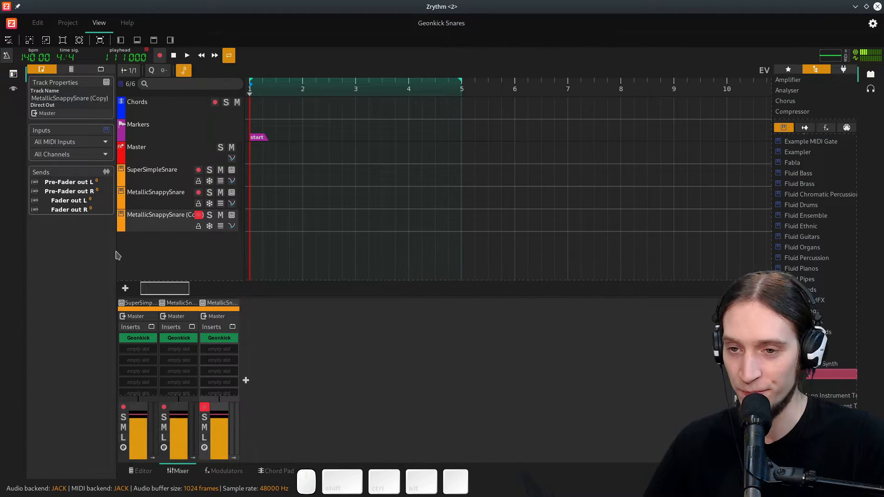
pyautogui.rightClick(158, 219)
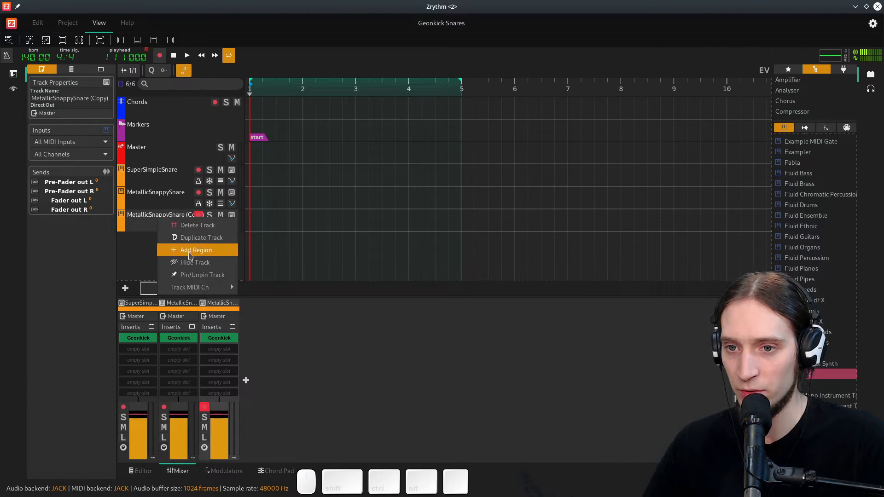
pyautogui.click(198, 226)
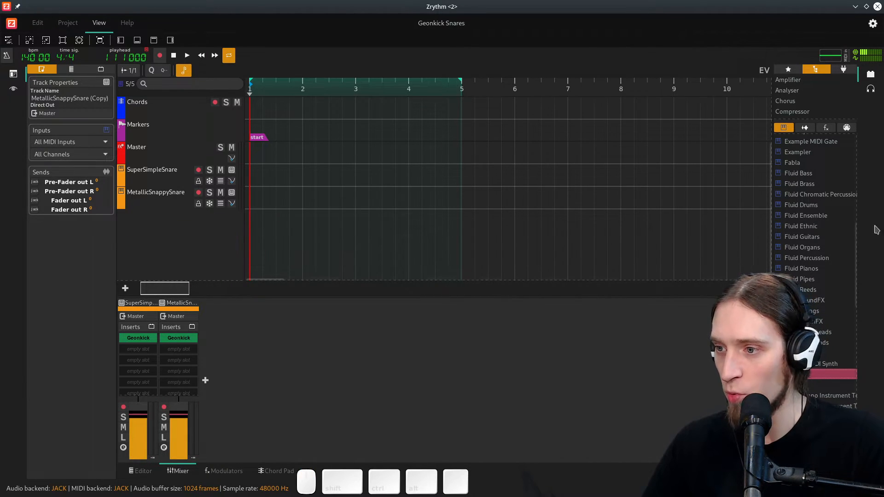
# - Add a new Geonkick instrument track and reposition its plugin window
pyautogui.moveTo(470, 316); pyautogui.dragTo(183, 255)
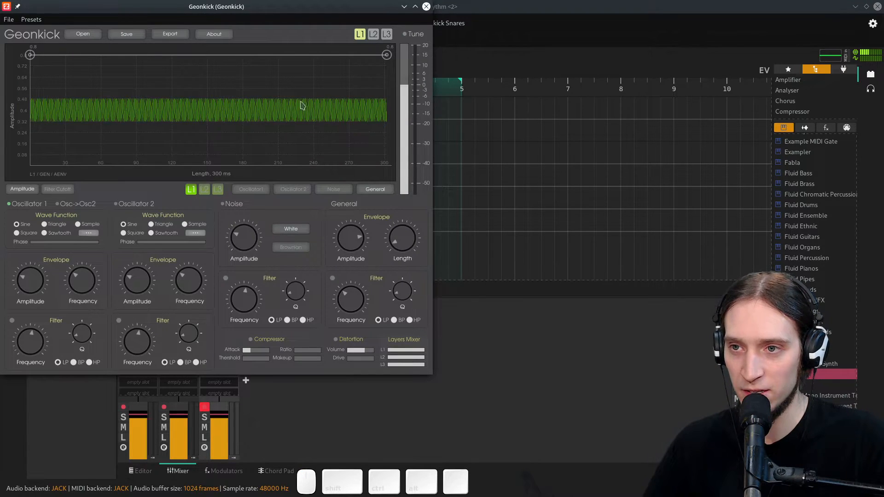
pyautogui.moveTo(371, 8); pyautogui.dragTo(384, 18)
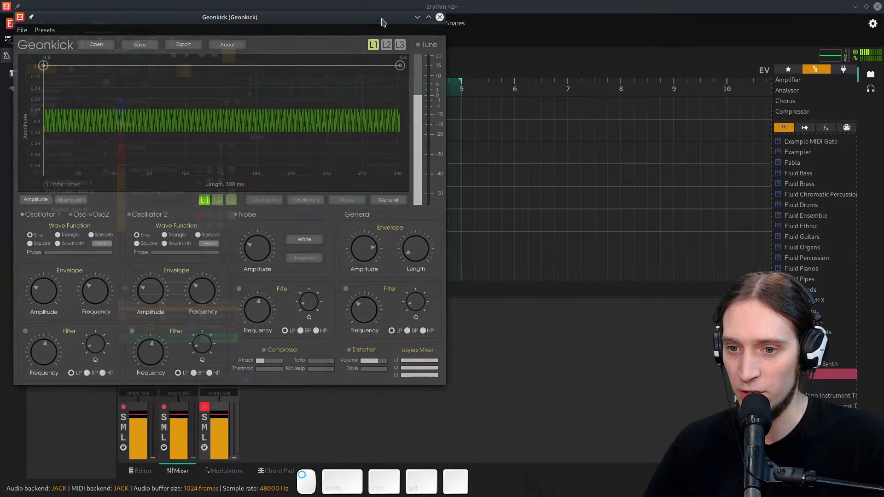
# - Lower Oscillator 1's amplitude and shape its frequency envelope into a fast drop starting around 1.6 kHz
pyautogui.moveTo(47, 294); pyautogui.dragTo(47, 304)
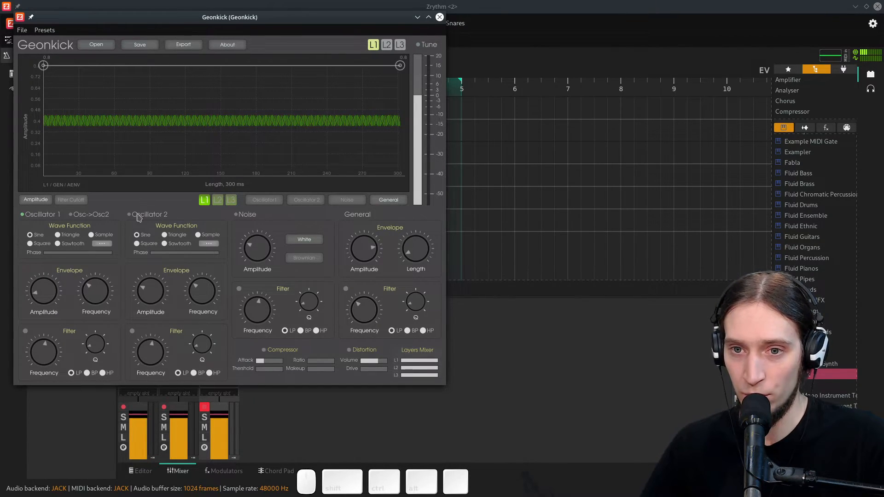
pyautogui.click(265, 200)
pyautogui.click(71, 199)
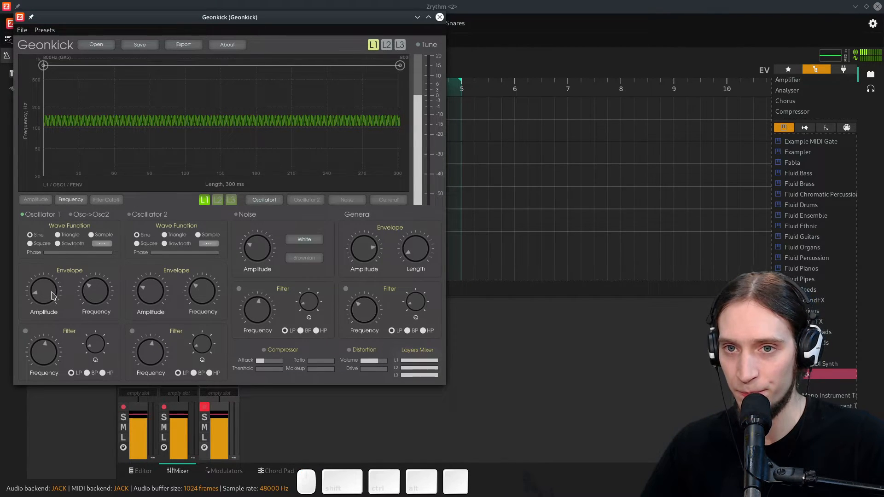
pyautogui.moveTo(87, 293); pyautogui.dragTo(94, 272)
pyautogui.moveTo(42, 66); pyautogui.dragTo(34, 119)
pyautogui.moveTo(29, 115); pyautogui.dragTo(25, 102)
pyautogui.moveTo(400, 65); pyautogui.dragTo(399, 99)
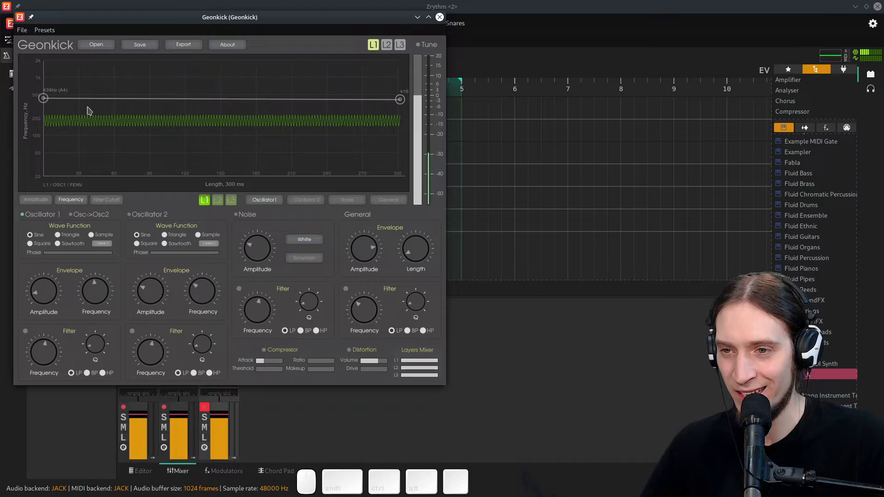
pyautogui.moveTo(43, 98); pyautogui.dragTo(44, 94)
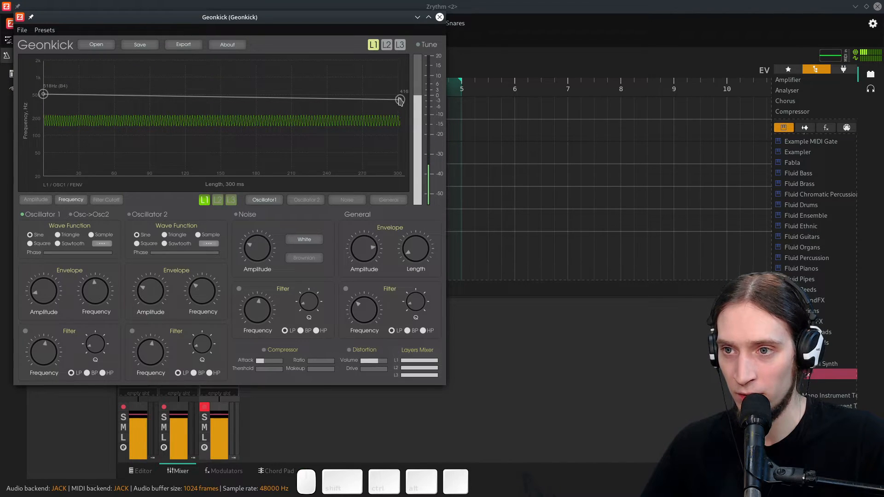
pyautogui.moveTo(399, 100); pyautogui.dragTo(406, 95)
pyautogui.moveTo(63, 95)
pyautogui.mouseDown()
pyautogui.moveTo(43, 66)
pyautogui.moveTo(48, 85)
pyautogui.mouseUp()
pyautogui.doubleClick(51, 79)
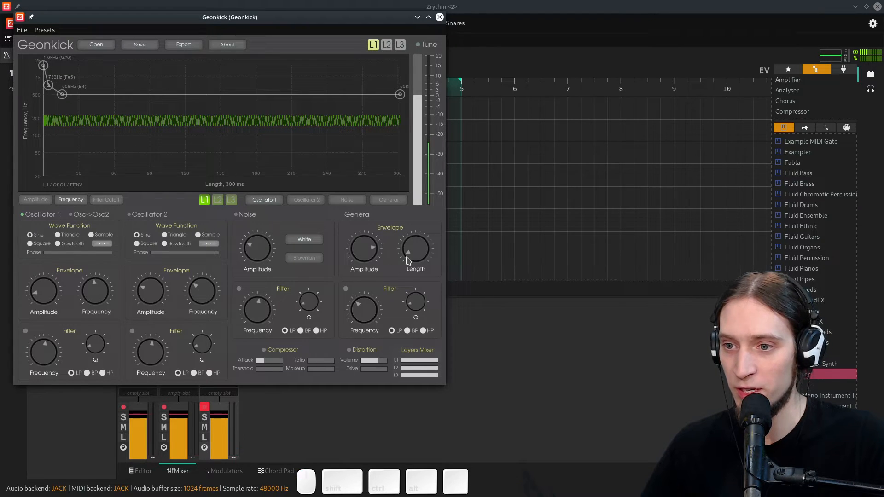
# - Set the sound length to 198 ms and refine Oscillator 1's frequency envelope points, ending around 515 Hz
pyautogui.moveTo(418, 256); pyautogui.dragTo(419, 257)
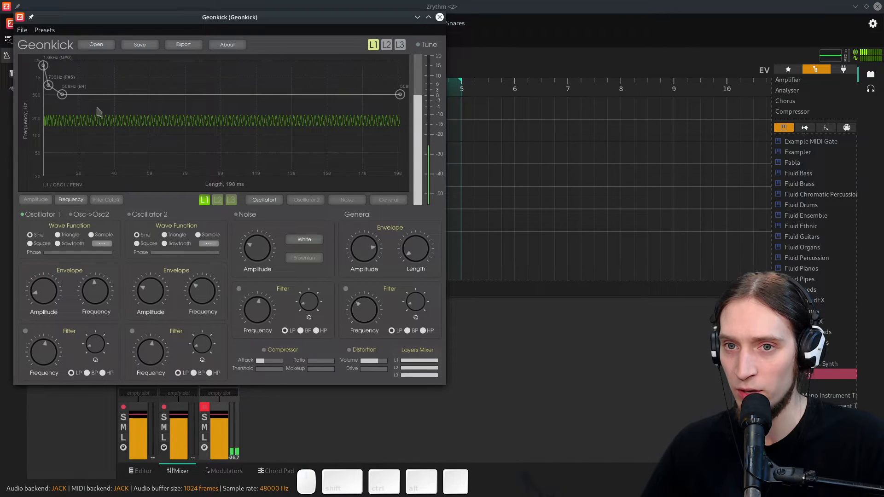
pyautogui.moveTo(49, 87); pyautogui.dragTo(47, 87)
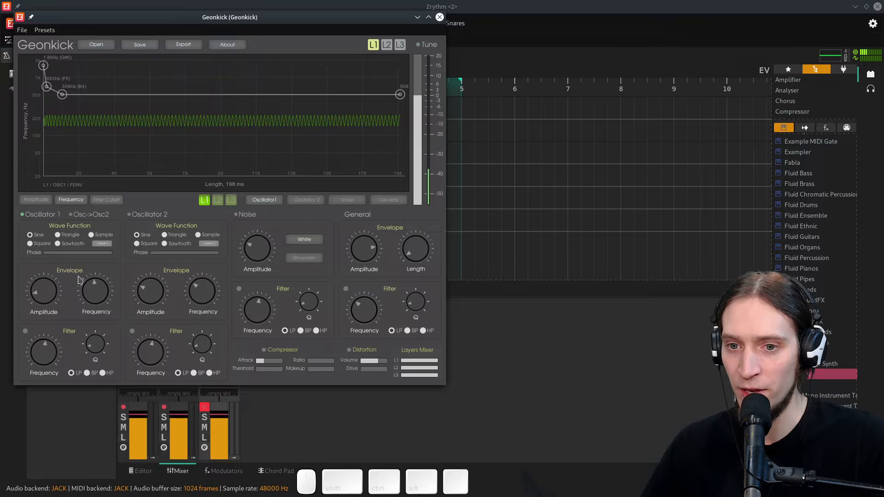
pyautogui.moveTo(85, 284); pyautogui.dragTo(72, 238)
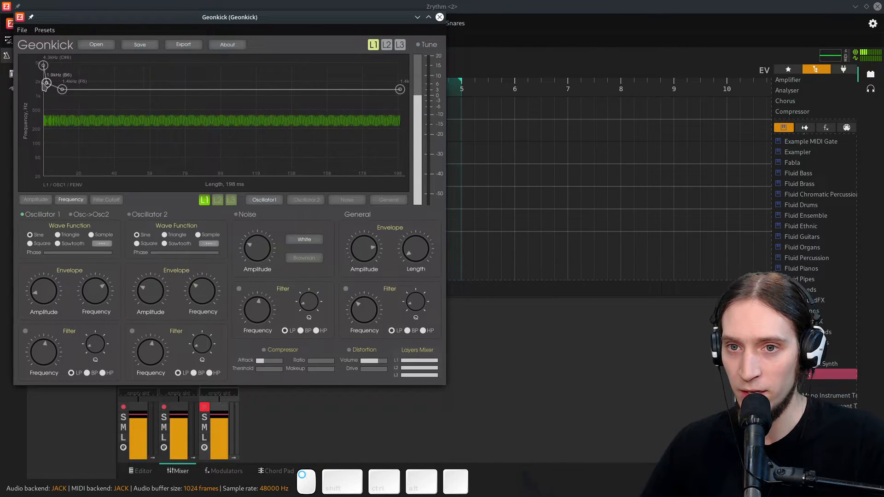
pyautogui.moveTo(62, 89); pyautogui.dragTo(63, 109)
pyautogui.moveTo(400, 89); pyautogui.dragTo(420, 114)
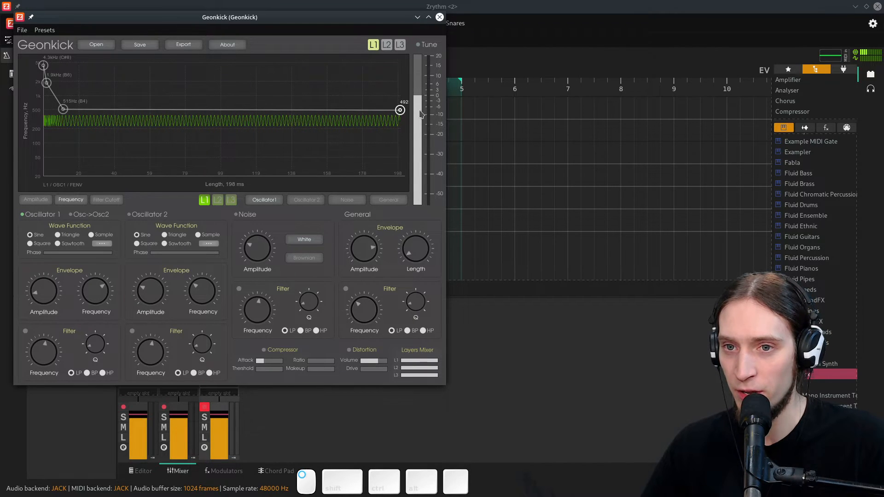
pyautogui.moveTo(46, 83); pyautogui.dragTo(47, 102)
pyautogui.moveTo(400, 110); pyautogui.dragTo(401, 110)
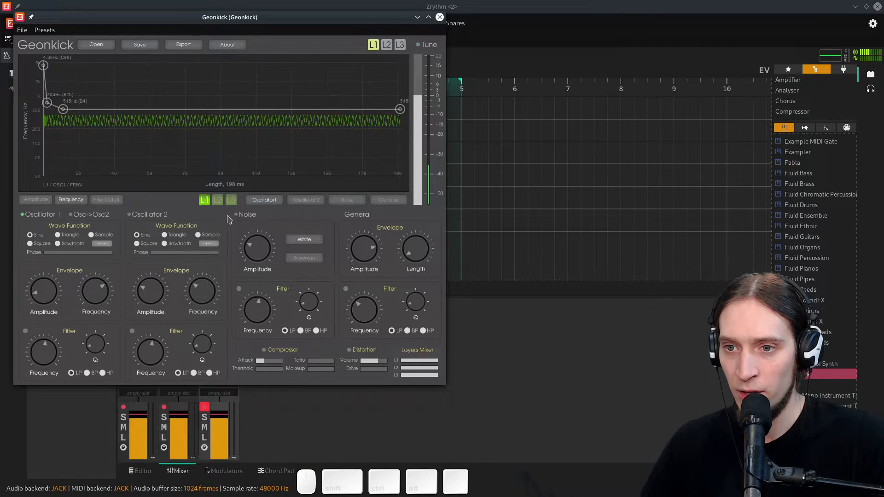
# - Raise Oscillator 1's amplitude to about 0.49 and make its amplitude envelope decay to zero within about 55 ms
pyautogui.click(36, 201)
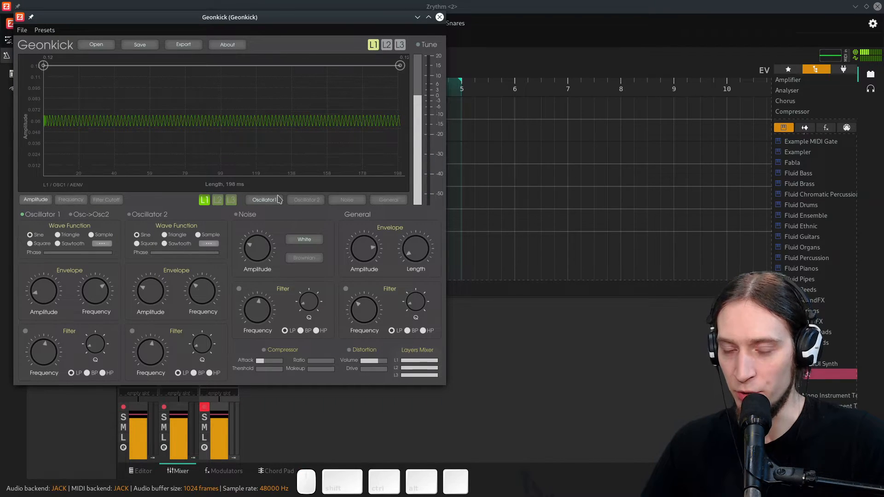
pyautogui.moveTo(45, 291); pyautogui.dragTo(50, 255)
pyautogui.moveTo(399, 67); pyautogui.dragTo(146, 175)
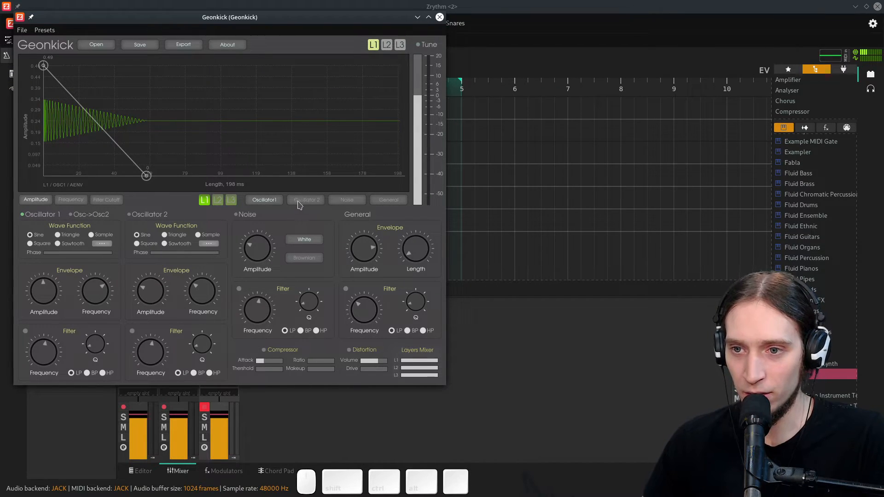
# - Enable the noise generator and its filter, adjusting noise amplitude, filter frequency and Q
pyautogui.click(235, 214)
pyautogui.moveTo(259, 248); pyautogui.dragTo(259, 256)
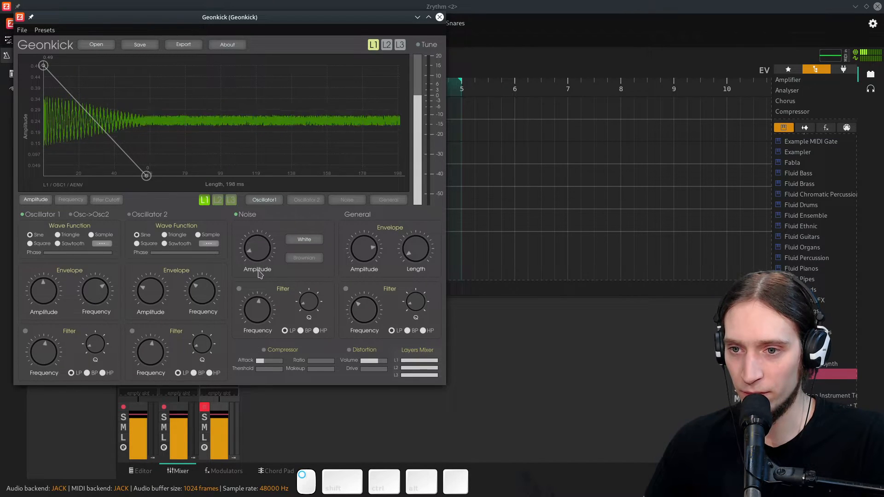
pyautogui.click(238, 289)
pyautogui.moveTo(264, 308); pyautogui.dragTo(264, 305)
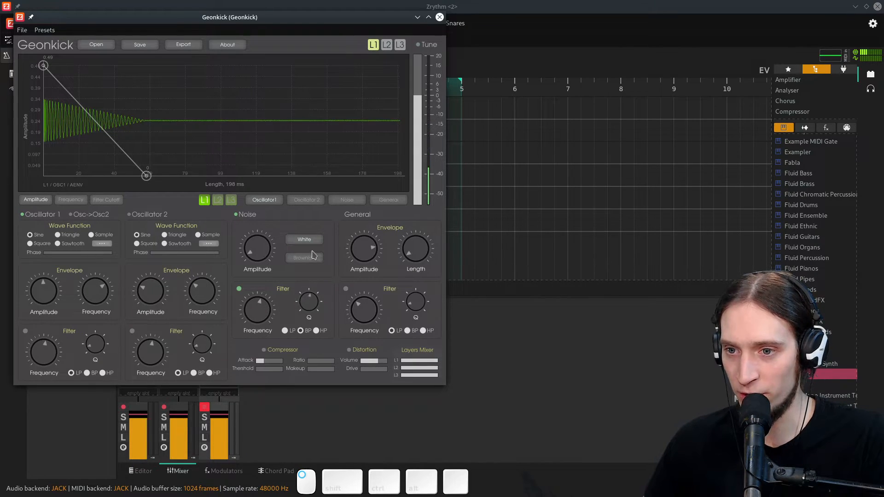
pyautogui.moveTo(306, 299); pyautogui.dragTo(304, 285)
pyautogui.moveTo(259, 307)
pyautogui.mouseDown()
pyautogui.moveTo(264, 284)
pyautogui.moveTo(262, 323)
pyautogui.mouseUp()
pyautogui.moveTo(264, 256); pyautogui.dragTo(266, 244)
# - Make the noise amplitude envelope decay to zero around 65 ms and tweak noise amplitude to about 0.25 and filter frequency
pyautogui.click(338, 202)
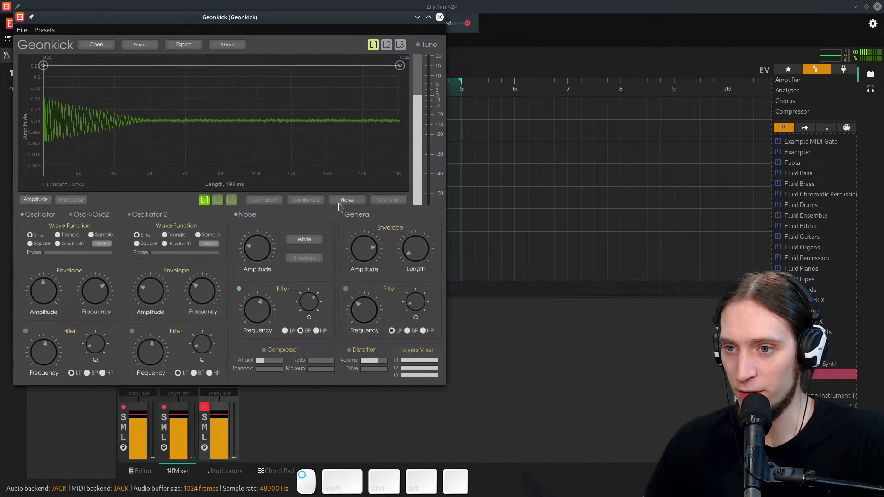
pyautogui.moveTo(399, 66); pyautogui.dragTo(297, 237)
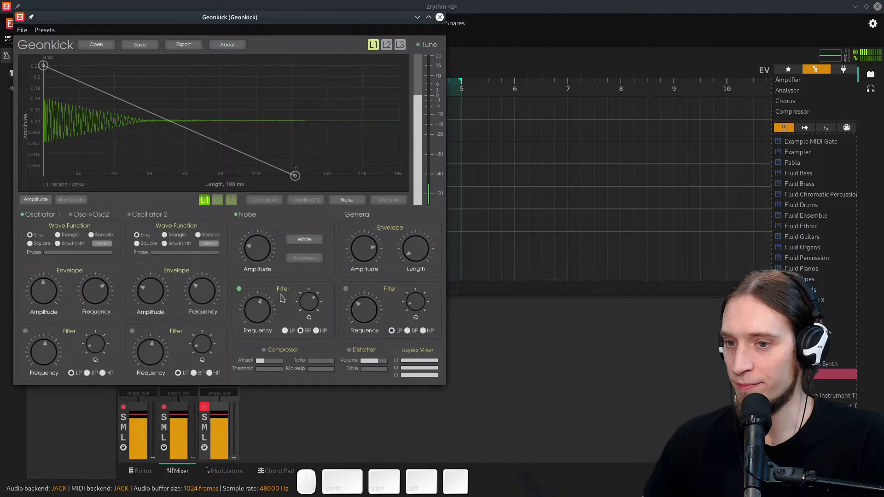
pyautogui.moveTo(271, 305)
pyautogui.mouseDown()
pyautogui.moveTo(268, 284)
pyautogui.moveTo(261, 303)
pyautogui.mouseUp()
pyautogui.moveTo(268, 244); pyautogui.dragTo(260, 261)
pyautogui.moveTo(295, 175); pyautogui.dragTo(175, 208)
pyautogui.moveTo(261, 249); pyautogui.dragTo(261, 236)
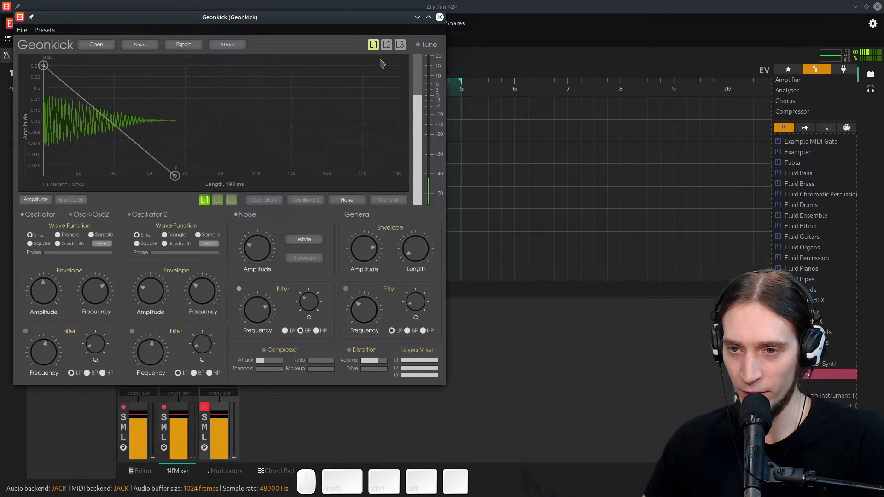
# - On layer 2, disable Oscillator 1 and enable noise with a band-pass filter, adjusting noise amplitude and filter Q
pyautogui.click(218, 199)
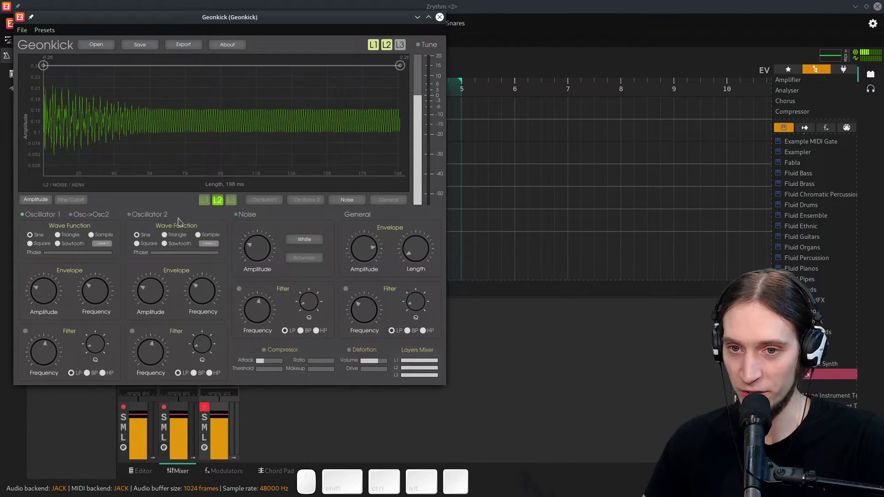
pyautogui.click(23, 214)
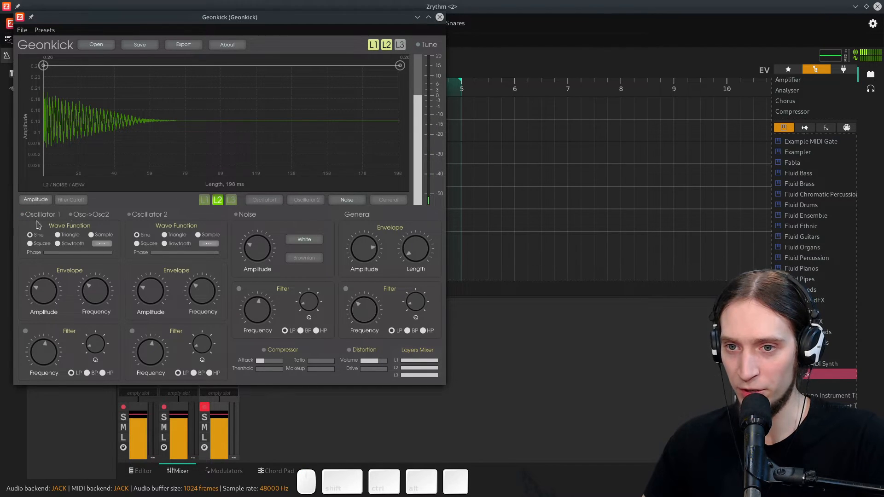
pyautogui.click(236, 214)
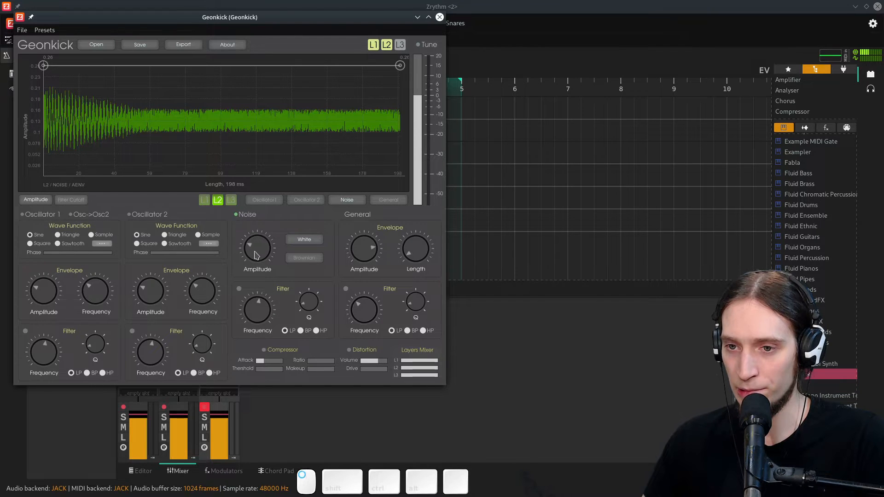
pyautogui.moveTo(255, 255); pyautogui.dragTo(254, 263)
pyautogui.click(239, 288)
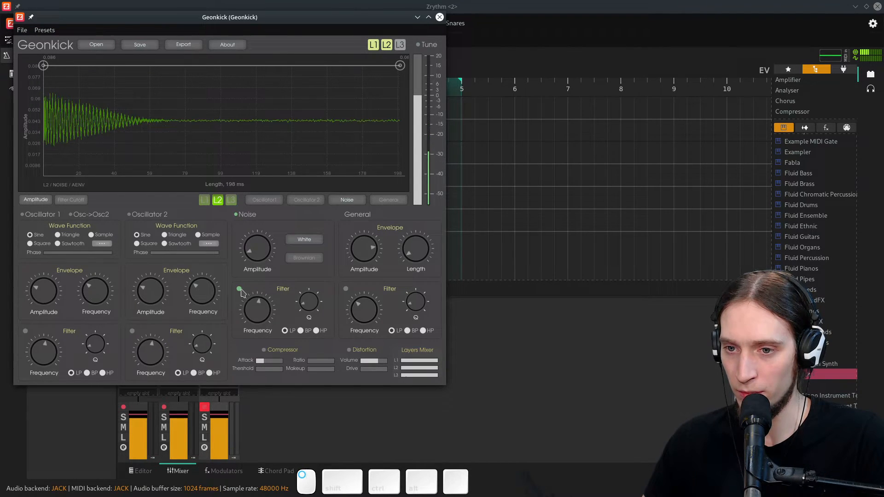
pyautogui.click(300, 331)
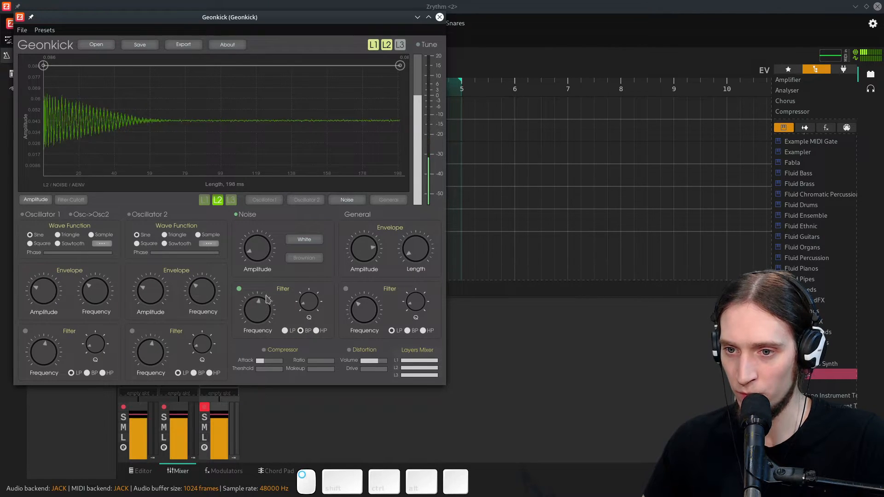
pyautogui.moveTo(312, 302); pyautogui.dragTo(312, 311)
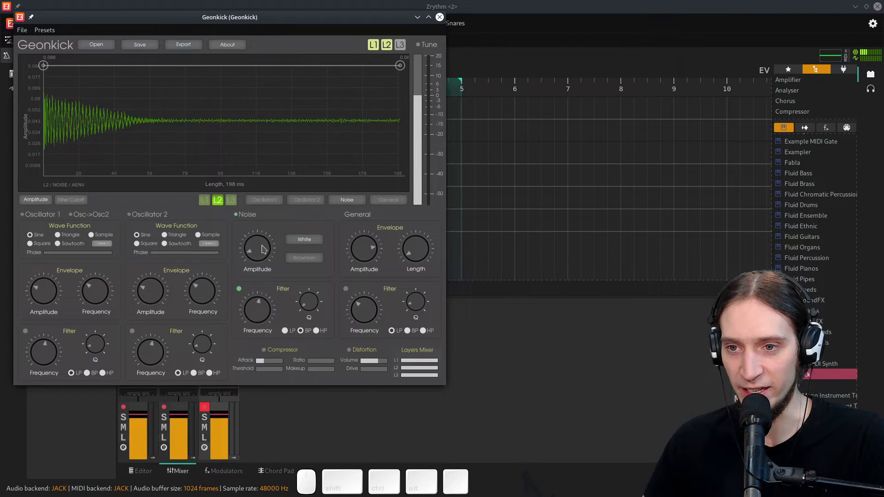
# - Shape layer 2's noise amplitude envelope into a fast decay reaching near zero around 95 ms
pyautogui.moveTo(398, 66); pyautogui.dragTo(404, 213)
pyautogui.doubleClick(247, 167)
pyautogui.moveTo(248, 168); pyautogui.dragTo(405, 185)
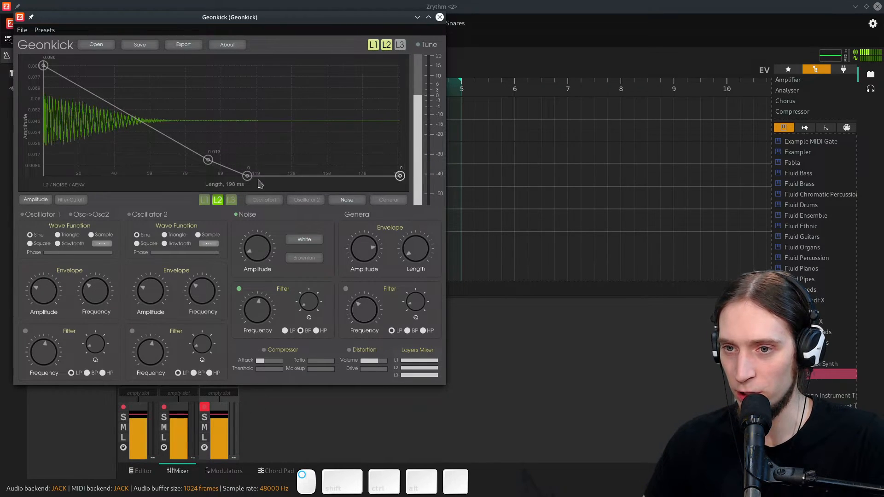
pyautogui.moveTo(247, 175); pyautogui.dragTo(240, 172)
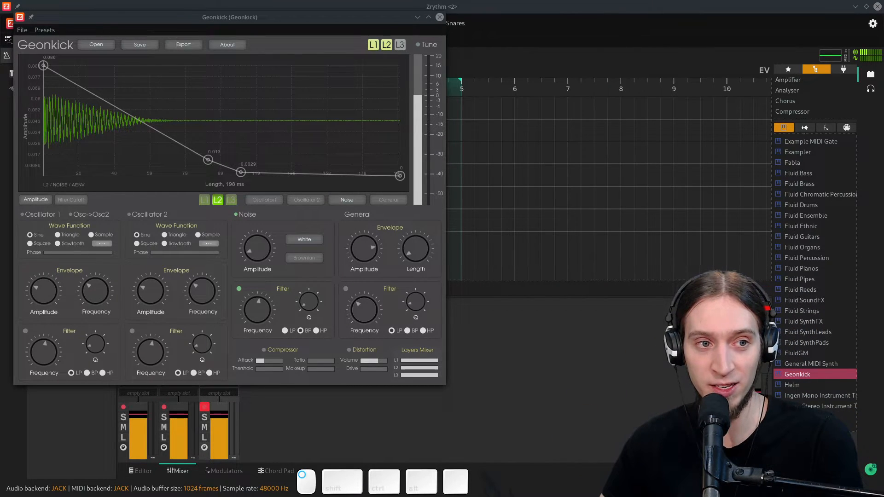
pyautogui.moveTo(286, 19)
pyautogui.mouseDown()
pyautogui.moveTo(398, 35)
pyautogui.moveTo(310, 39)
pyautogui.moveTo(289, 35)
pyautogui.moveTo(285, 20)
pyautogui.mouseUp()
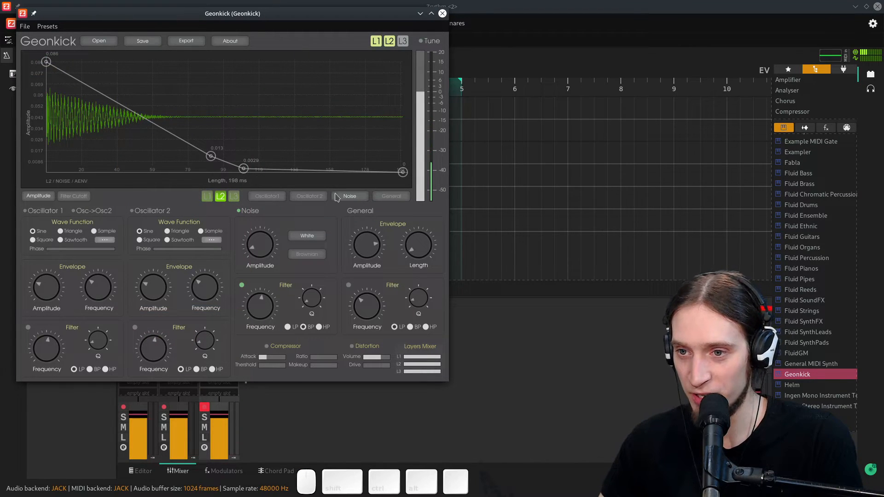
# - Enable layer 3 with noise, giving its noise amplitude envelope a decay to near zero around 100 ms
pyautogui.click(402, 42)
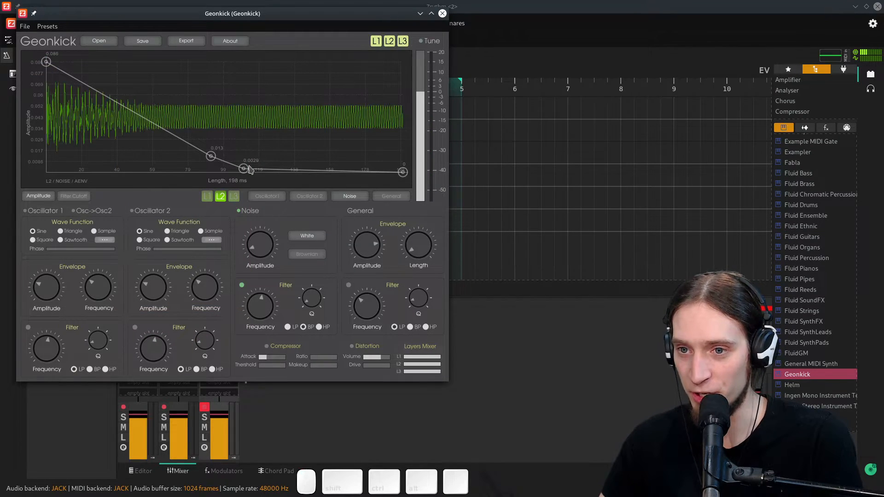
pyautogui.click(233, 197)
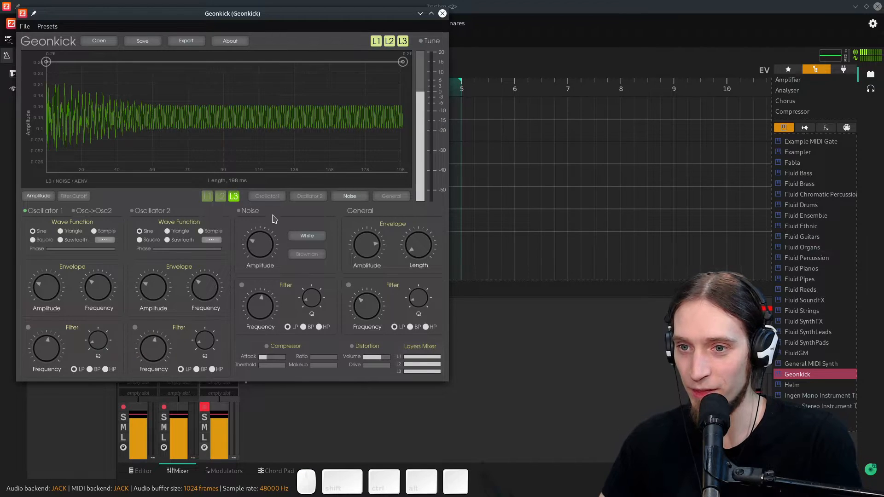
pyautogui.click(239, 211)
pyautogui.moveTo(402, 61); pyautogui.dragTo(454, 191)
pyautogui.doubleClick(235, 164)
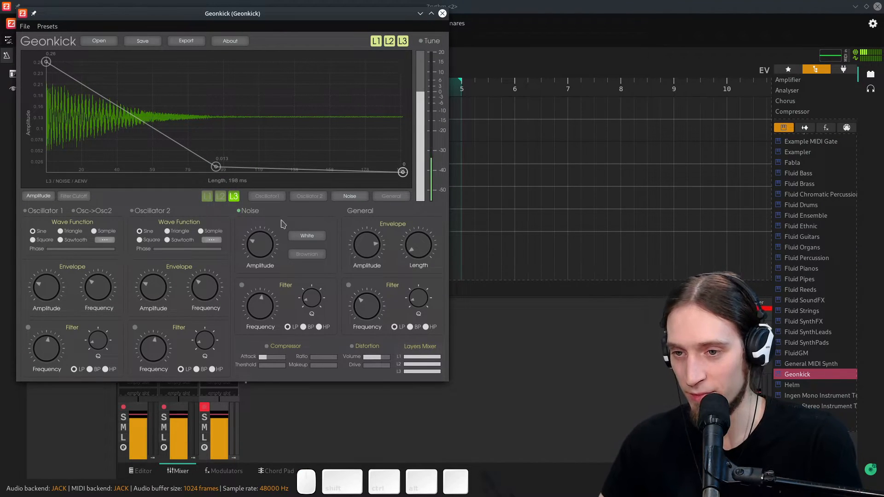
# - Enable layer 3's noise filter in high-pass mode and adjust its frequency, Q and the noise amplitude
pyautogui.click(241, 285)
pyautogui.click(318, 327)
pyautogui.moveTo(268, 313); pyautogui.dragTo(270, 256)
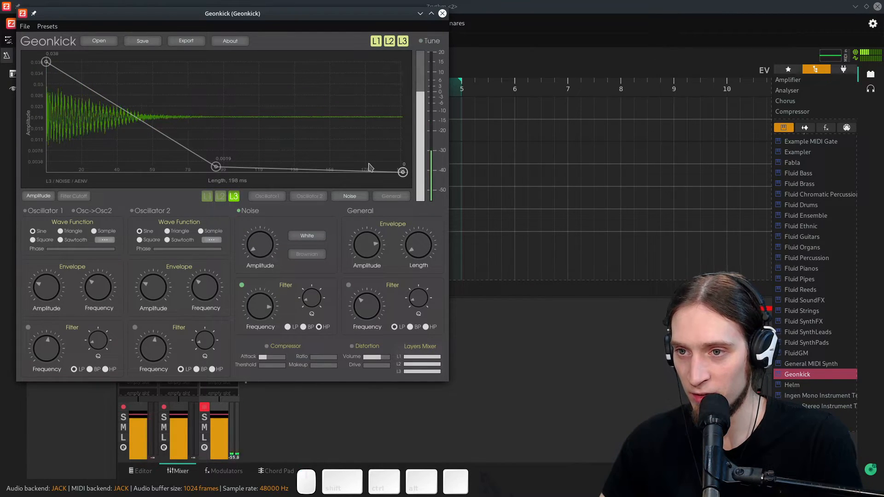
pyautogui.moveTo(312, 299)
pyautogui.mouseDown()
pyautogui.moveTo(313, 306)
pyautogui.moveTo(314, 294)
pyautogui.mouseUp()
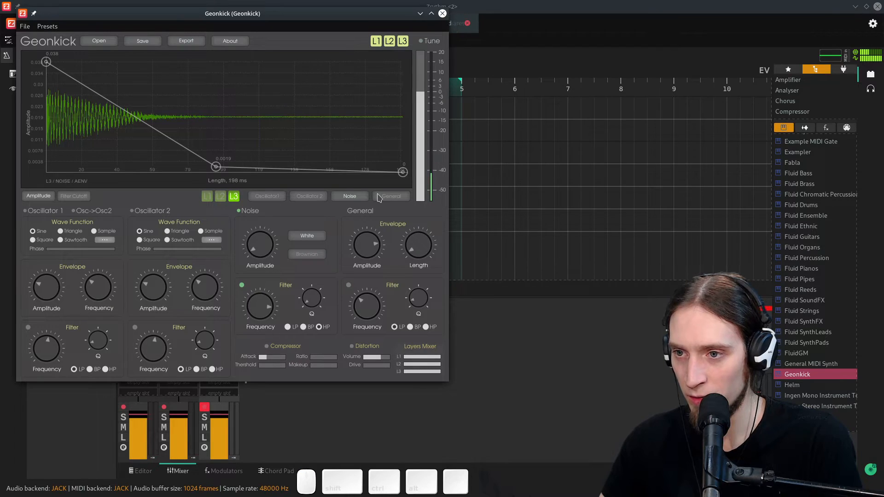
pyautogui.moveTo(252, 238); pyautogui.dragTo(263, 241)
# - Reshape layer 3's noise envelope with a dip near 38 ms and a second peak around 89 ms before decaying
pyautogui.moveTo(222, 170); pyautogui.dragTo(82, 151)
pyautogui.doubleClick(161, 154)
pyautogui.moveTo(161, 154); pyautogui.dragTo(161, 89)
pyautogui.moveTo(161, 154); pyautogui.dragTo(295, 156)
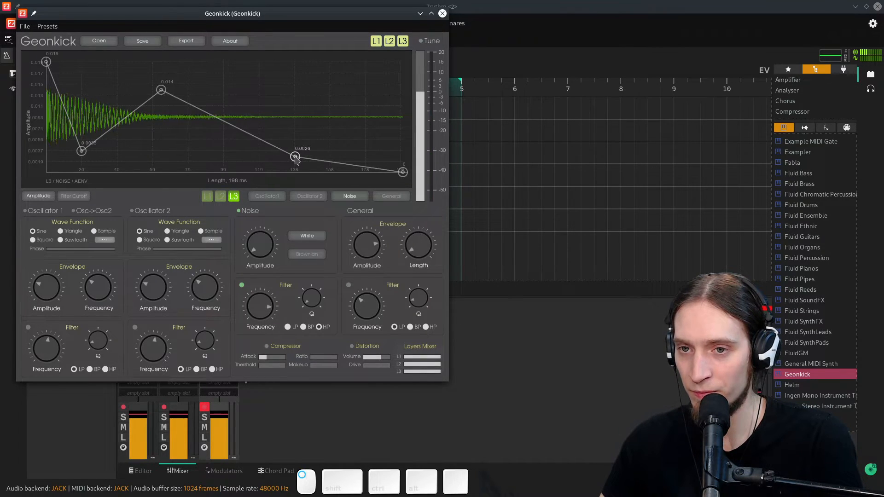
pyautogui.moveTo(161, 90); pyautogui.dragTo(206, 89)
pyautogui.moveTo(81, 151); pyautogui.dragTo(114, 151)
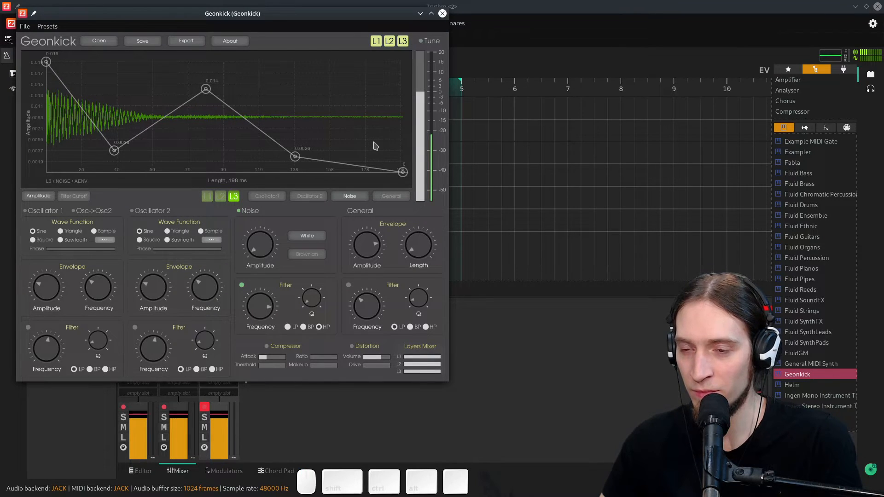
# - Add more points to layer 3's noise envelope so it bounces with peaks around 64 ms and 96 ms
pyautogui.doubleClick(175, 121)
pyautogui.doubleClick(160, 159)
pyautogui.moveTo(176, 121); pyautogui.dragTo(195, 136)
pyautogui.doubleClick(185, 89)
pyautogui.moveTo(160, 160); pyautogui.dragTo(141, 156)
pyautogui.moveTo(205, 89); pyautogui.dragTo(219, 75)
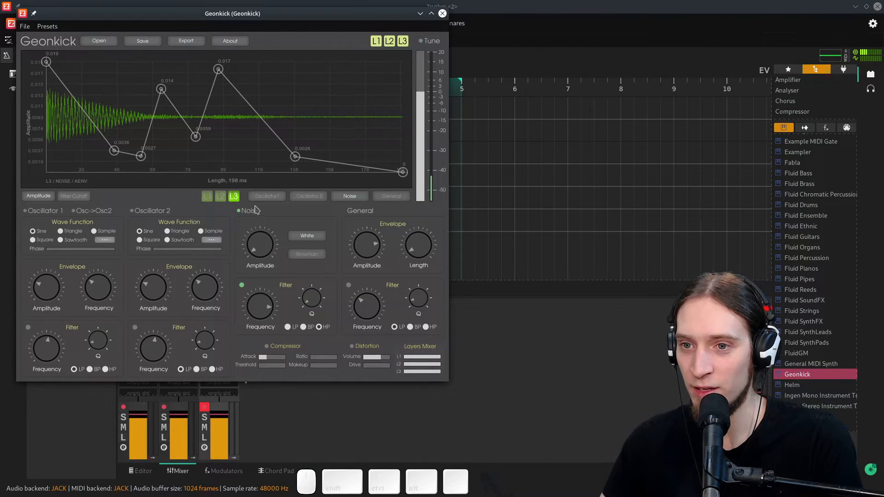
# - Reshape layer 2's noise amplitude envelope with a dip near 56 ms and a second peak around 75 ms
pyautogui.click(221, 197)
pyautogui.click(144, 131)
pyautogui.click(170, 138)
pyautogui.click(170, 102)
pyautogui.moveTo(170, 138); pyautogui.dragTo(189, 145)
pyautogui.moveTo(170, 101); pyautogui.dragTo(173, 66)
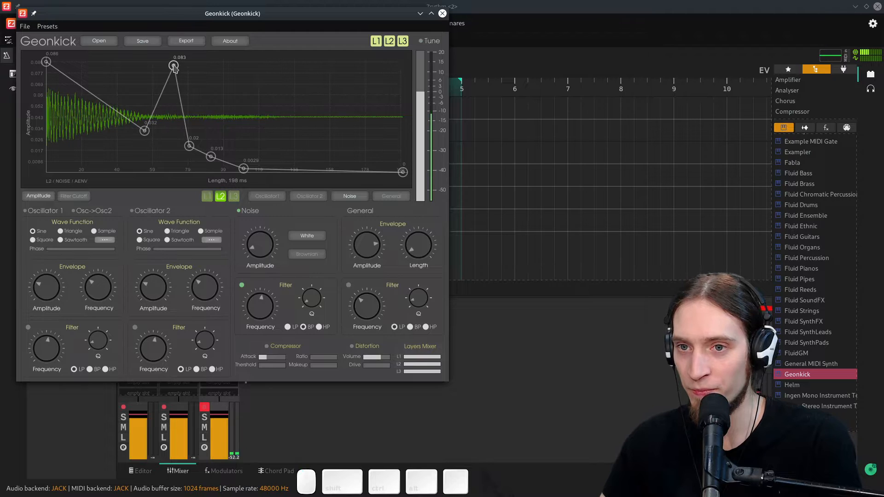
pyautogui.moveTo(189, 146); pyautogui.dragTo(201, 149)
pyautogui.moveTo(175, 67); pyautogui.dragTo(178, 85)
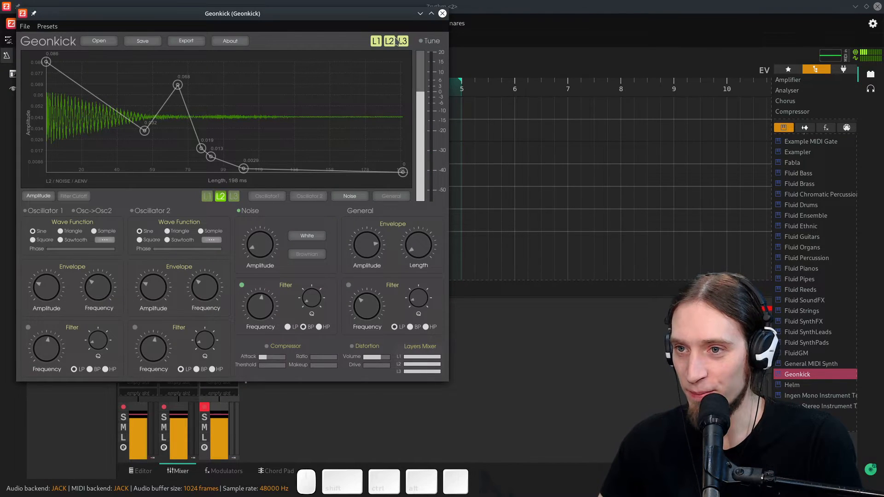
# - On layer 3, enable both oscillators with Osc->Osc2 modulation and set Oscillator 2 to sawtooth
pyautogui.click(234, 196)
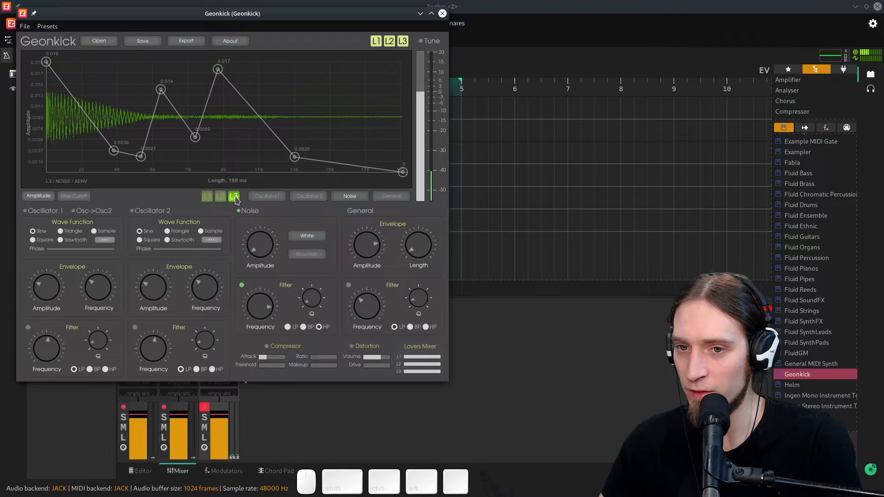
pyautogui.click(26, 212)
pyautogui.click(137, 212)
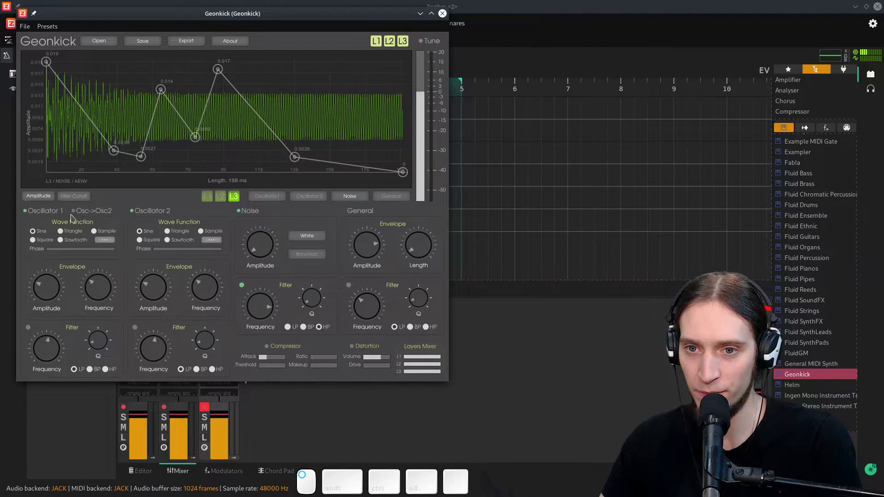
pyautogui.click(72, 212)
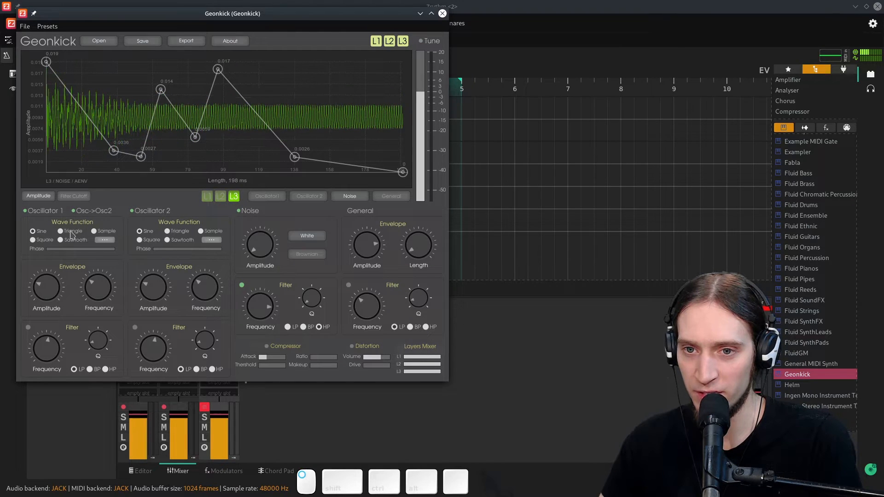
pyautogui.click(167, 240)
# - Adjust layer 3's Oscillator 1 and Oscillator 2 frequency knobs and Oscillator 2's amplitude
pyautogui.scroll(10, 56, 301)
pyautogui.scroll(4, 161, 289)
pyautogui.moveTo(152, 265); pyautogui.dragTo(153, 267)
pyautogui.moveTo(107, 289); pyautogui.dragTo(107, 310)
pyautogui.moveTo(202, 288); pyautogui.dragTo(209, 315)
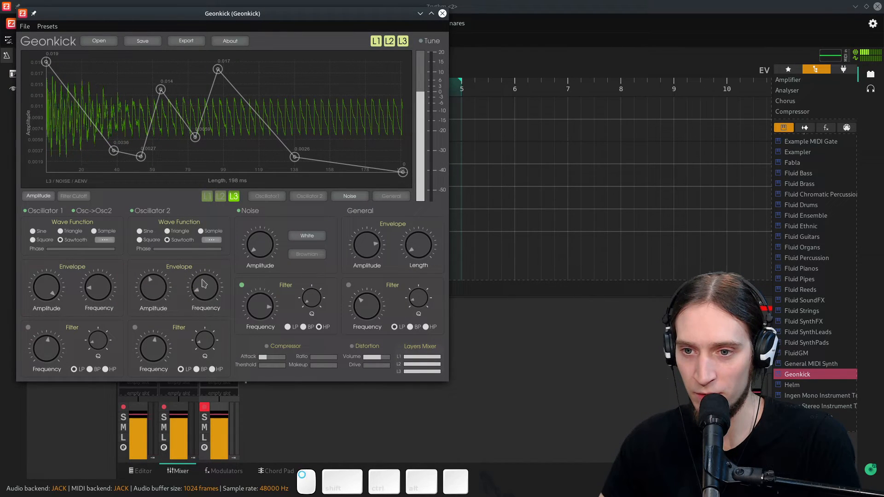
pyautogui.scroll(5, 205, 290)
pyautogui.scroll(-5, 151, 283)
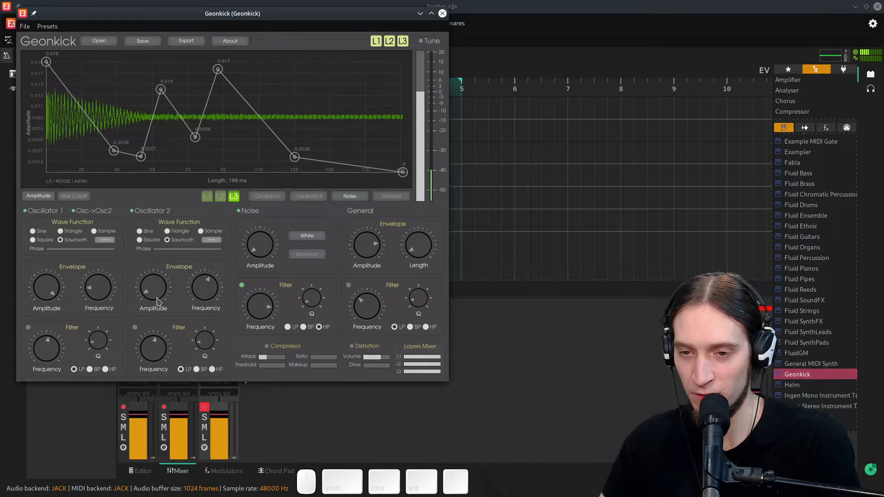
pyautogui.moveTo(156, 295); pyautogui.dragTo(156, 291)
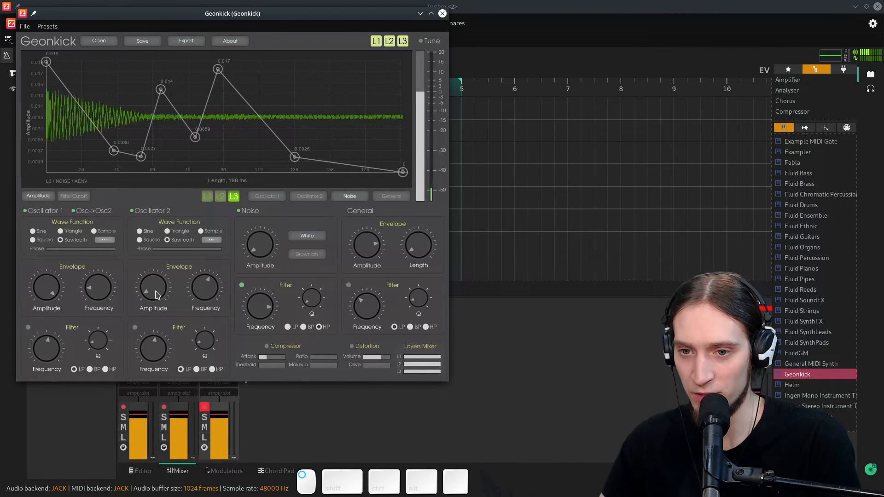
# - Enable Oscillator 2's filter in high-pass mode, raise its cutoff frequency, and nudge Oscillator 1's frequency
pyautogui.click(135, 328)
pyautogui.click(212, 370)
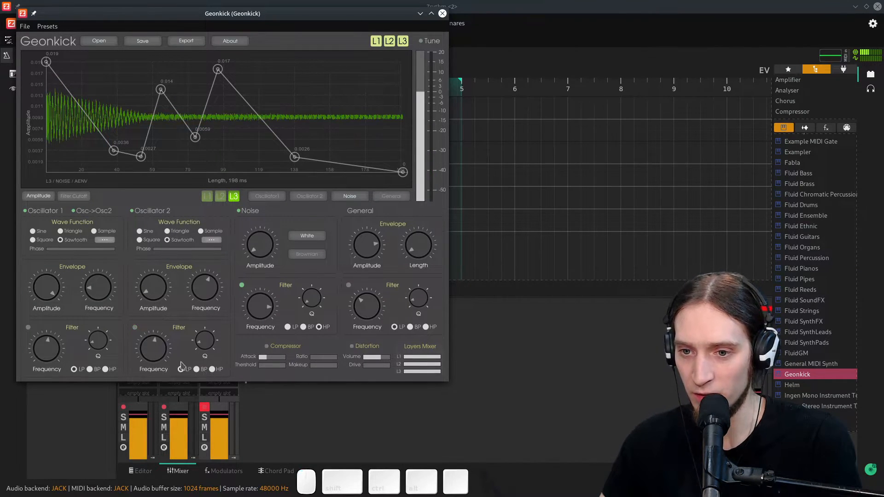
pyautogui.moveTo(160, 351); pyautogui.dragTo(210, 284)
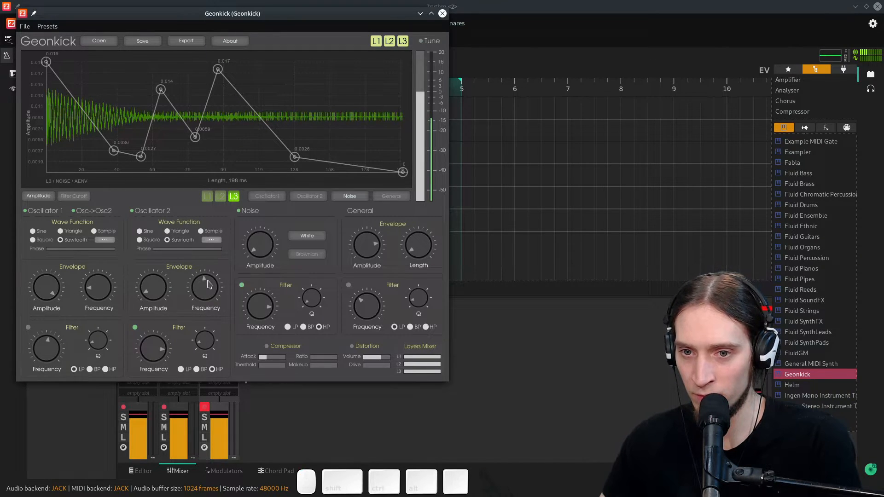
pyautogui.moveTo(96, 291); pyautogui.dragTo(99, 290)
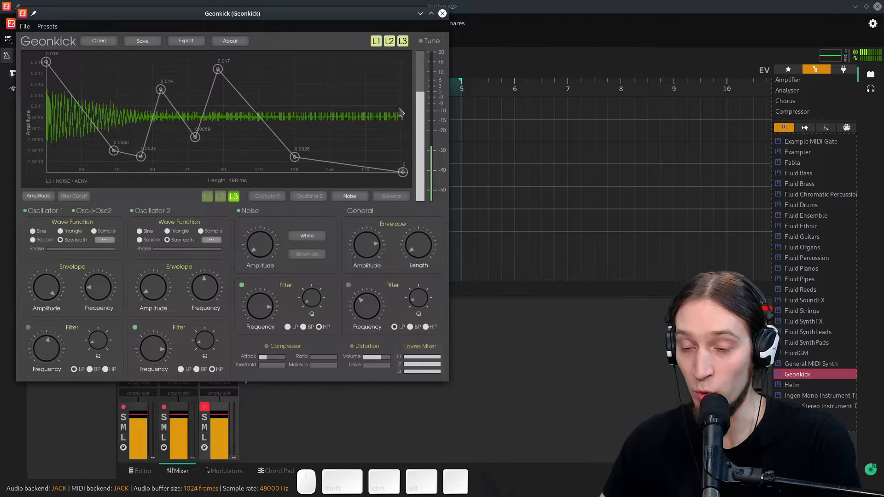
# - Make layer 3 Oscillator 1's frequency envelope rise from about 329 Hz to the maximum, adjusting its frequency knob
pyautogui.click(273, 198)
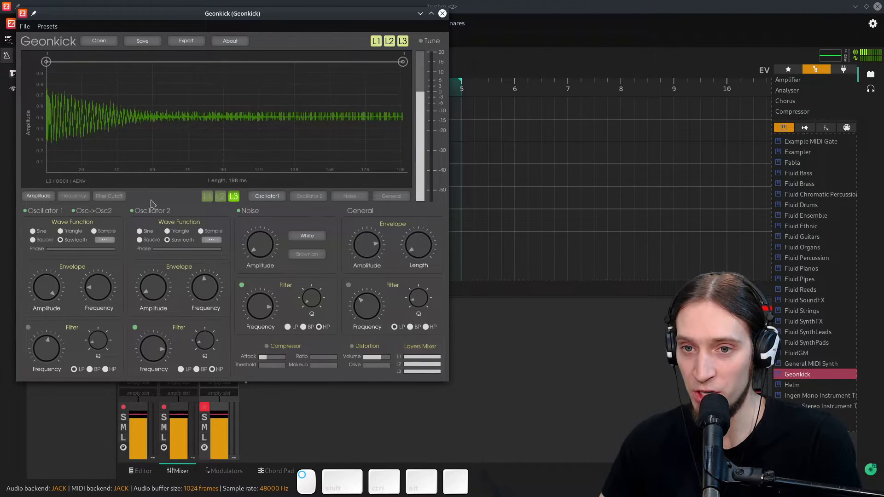
pyautogui.click(73, 197)
pyautogui.moveTo(403, 62); pyautogui.dragTo(403, 102)
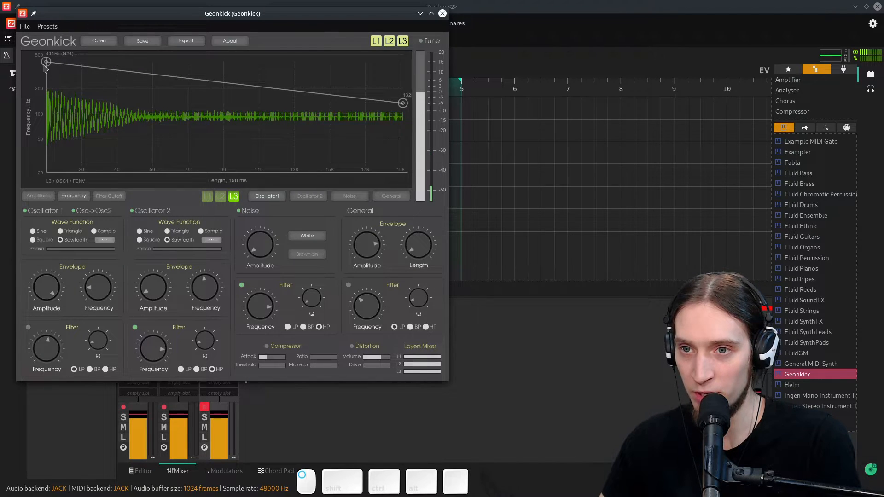
pyautogui.moveTo(45, 68); pyautogui.dragTo(45, 96)
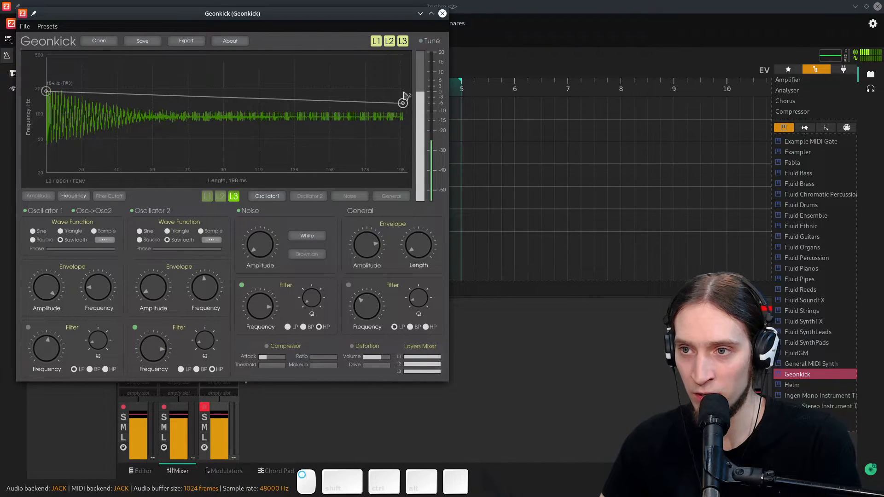
pyautogui.moveTo(408, 101); pyautogui.dragTo(404, 62)
pyautogui.moveTo(94, 289); pyautogui.dragTo(95, 276)
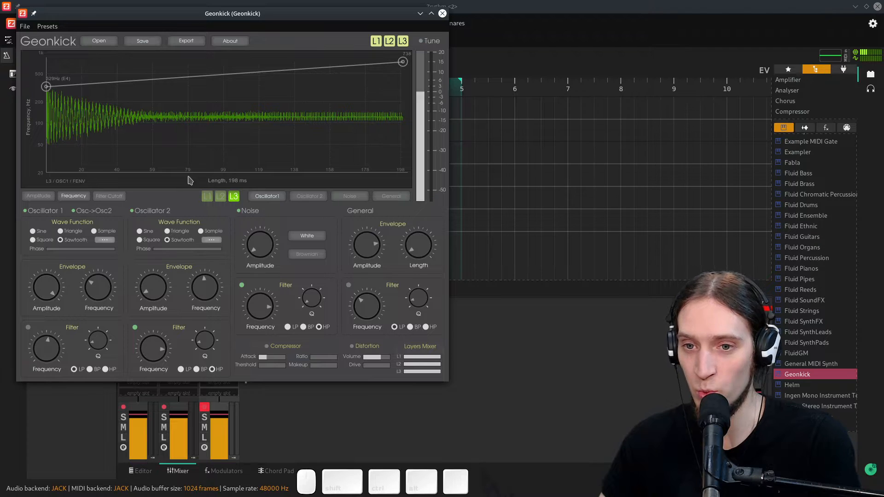
# - Switch Oscillator 2 to a triangle wave and nudge its filter frequency and amplitude
pyautogui.moveTo(144, 345); pyautogui.dragTo(145, 345)
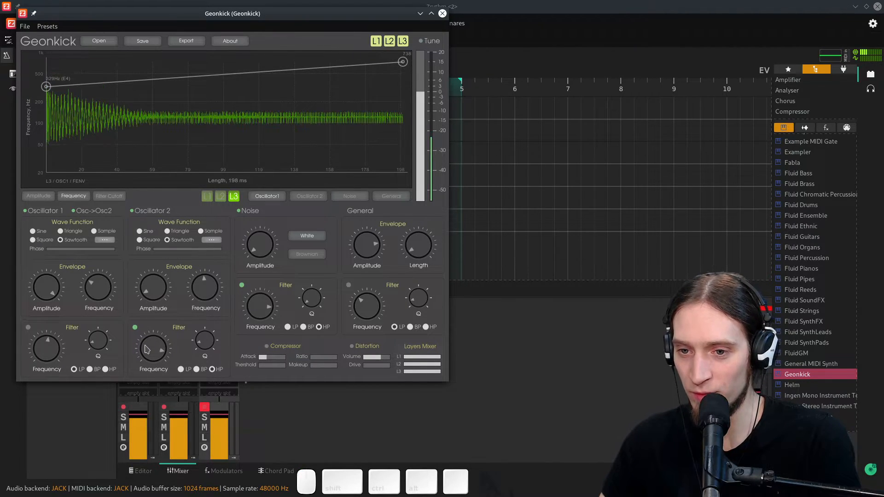
pyautogui.click(166, 232)
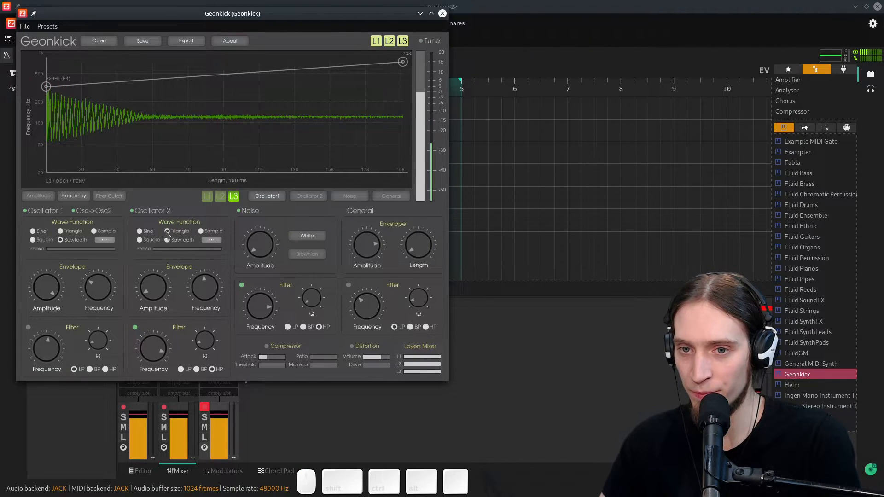
pyautogui.moveTo(171, 283); pyautogui.dragTo(167, 275)
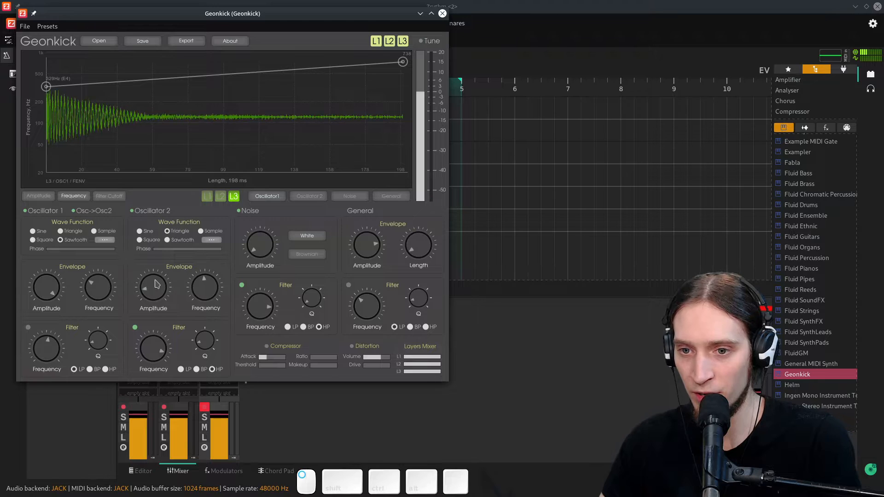
# - Make layer 3 Oscillator 2's amplitude envelope fall linearly to zero at about 150 ms
pyautogui.click(309, 196)
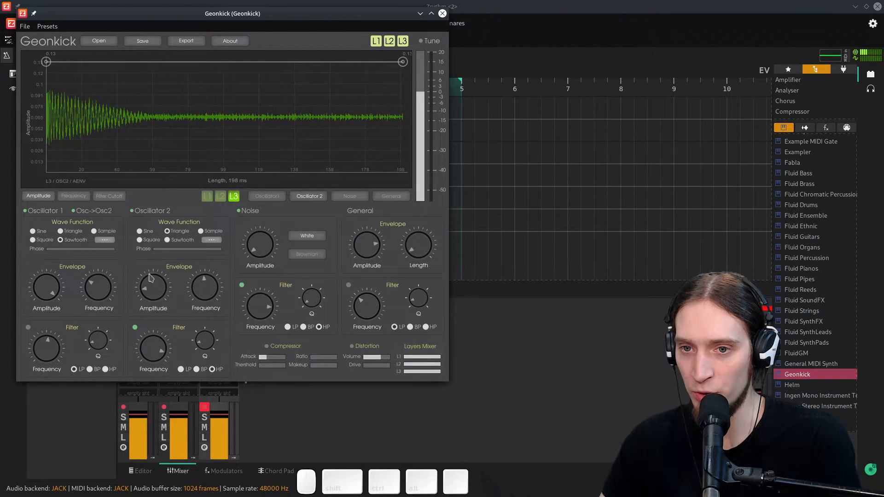
pyautogui.moveTo(403, 62); pyautogui.dragTo(319, 173)
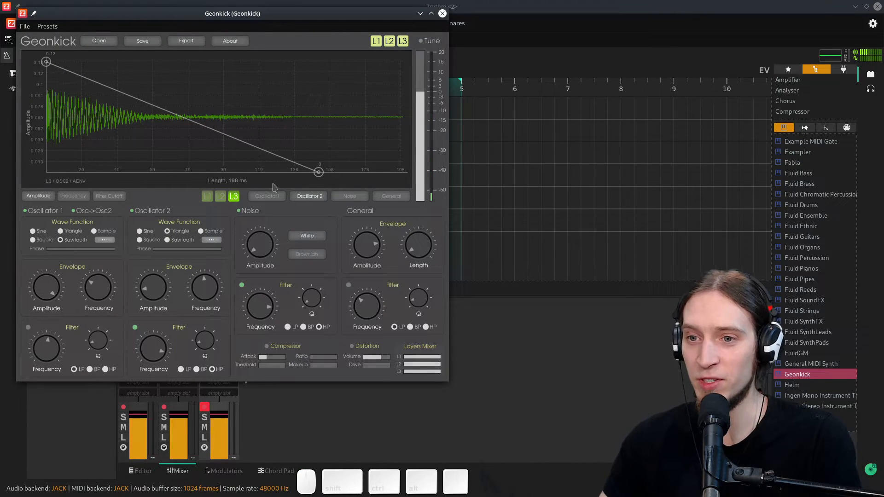
# - Toggle Oscillator 2 off and back on, then enable layer 3's Distortion and raise its volume
pyautogui.click(135, 211)
pyautogui.click(133, 212)
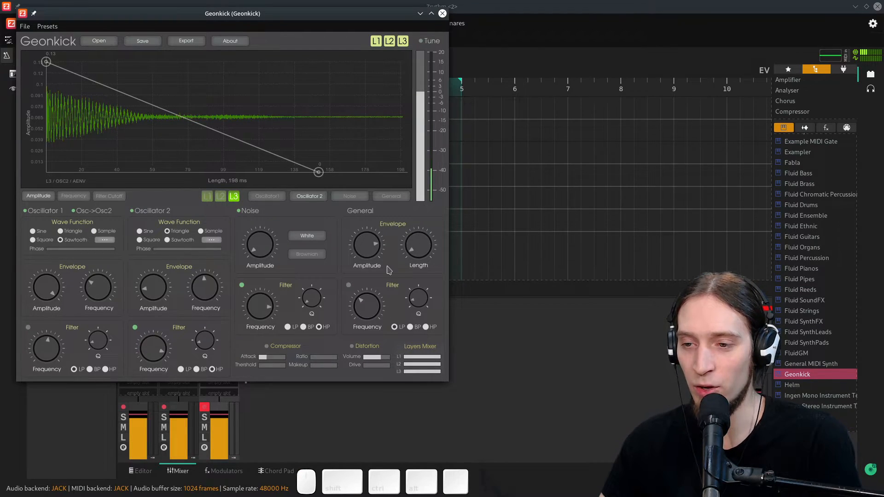
pyautogui.click(353, 348)
pyautogui.moveTo(376, 357); pyautogui.dragTo(390, 357)
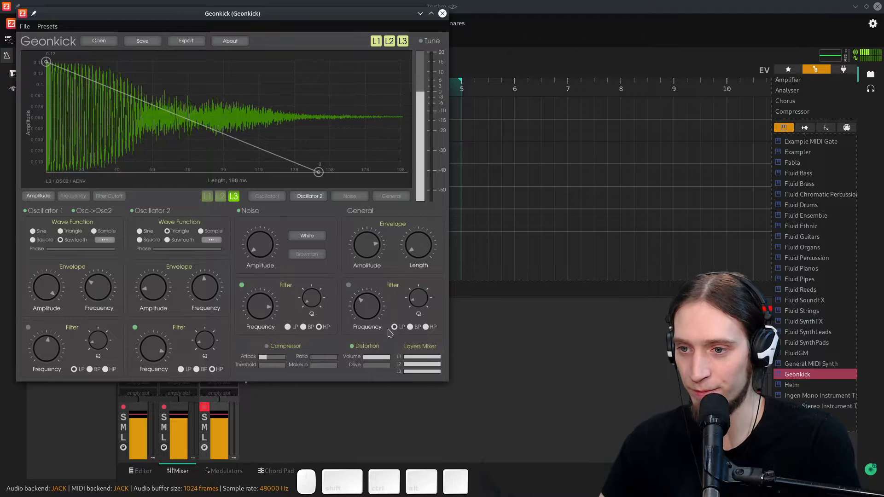
# - Open layer 3's general amplitude envelope, lower the general amplitude knob, and make the envelope decay to zero at the end
pyautogui.click(391, 197)
pyautogui.moveTo(378, 254); pyautogui.dragTo(374, 266)
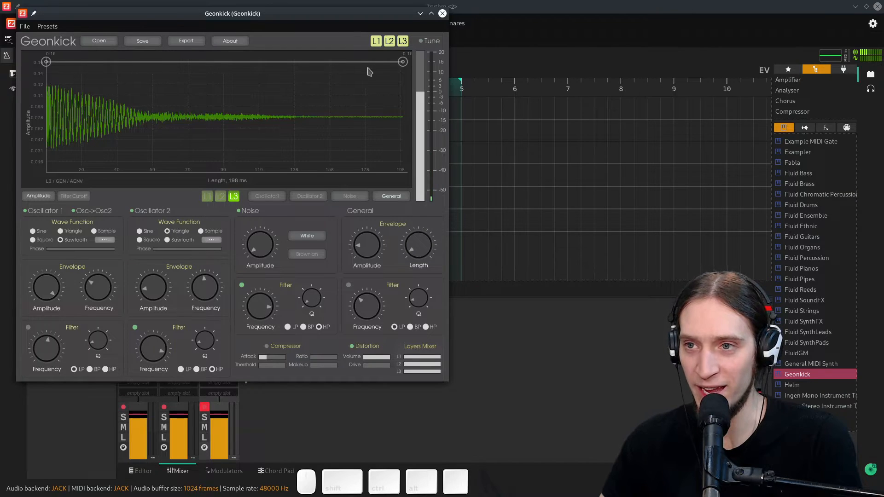
pyautogui.moveTo(403, 63); pyautogui.dragTo(555, 227)
pyautogui.doubleClick(99, 121)
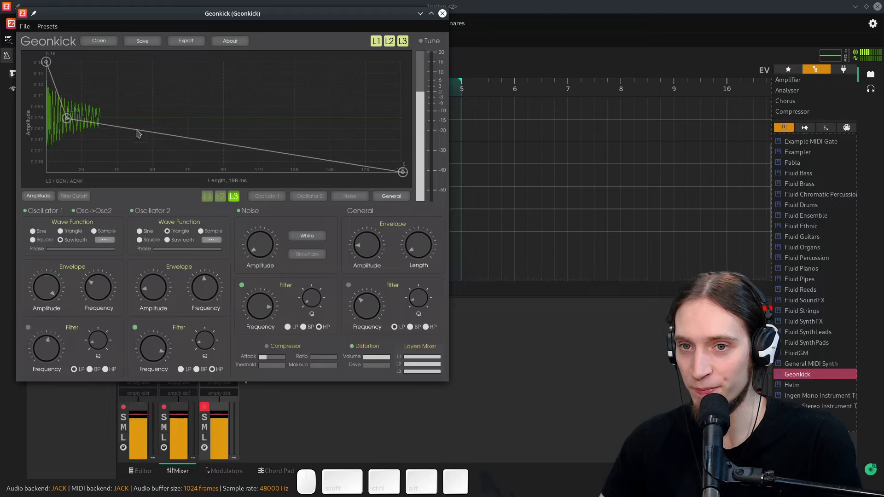
pyautogui.moveTo(67, 119); pyautogui.dragTo(98, 85)
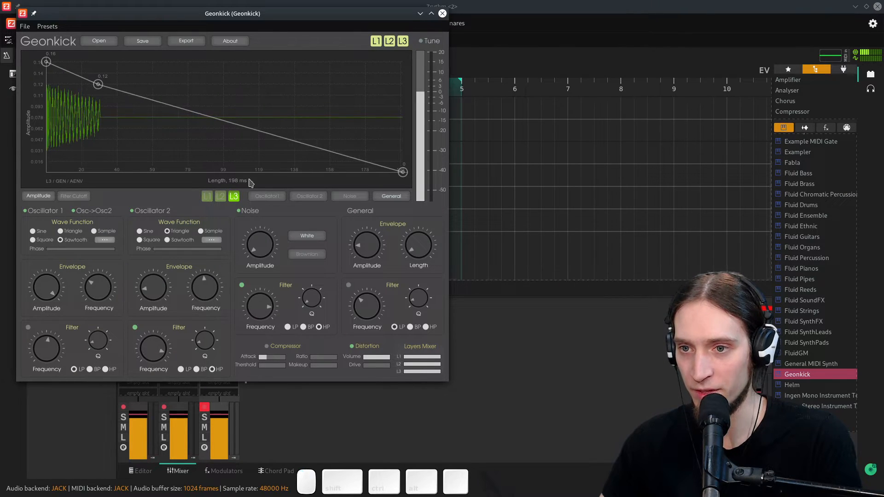
pyautogui.click(360, 201)
pyautogui.click(385, 201)
pyautogui.moveTo(100, 119); pyautogui.dragTo(391, 118)
pyautogui.rightClick(402, 119)
pyautogui.moveTo(402, 173); pyautogui.dragTo(373, 175)
pyautogui.rightClick(376, 173)
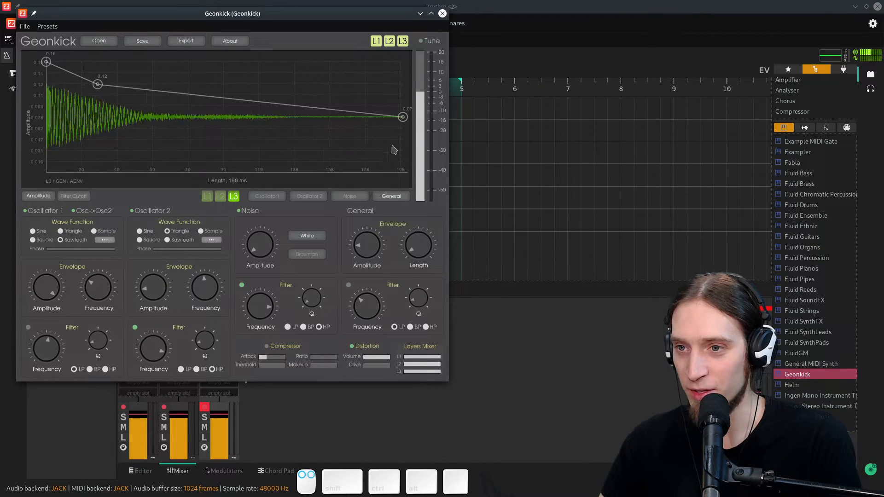
pyautogui.moveTo(405, 120); pyautogui.dragTo(403, 172)
# - Reshape the general envelope into a quick dip, a swell to about 0.14 near 40 ms, then a fade, nudging general amplitude
pyautogui.moveTo(97, 84); pyautogui.dragTo(58, 142)
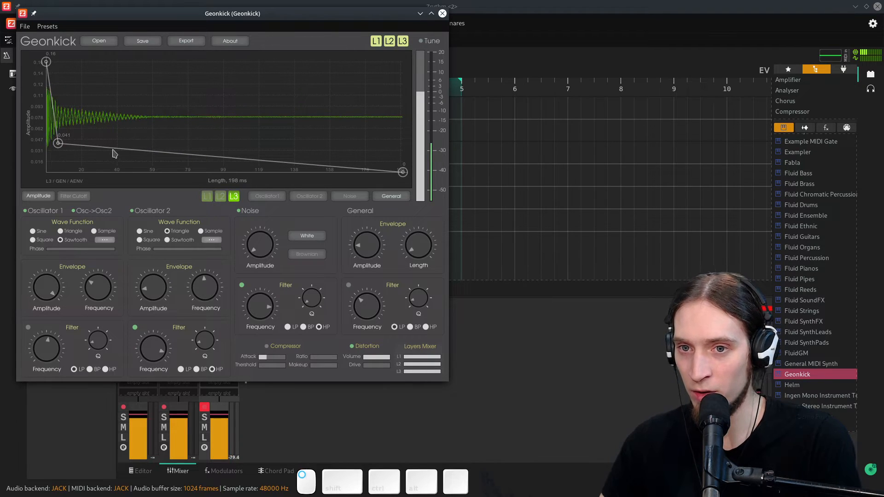
pyautogui.moveTo(114, 154); pyautogui.dragTo(129, 62)
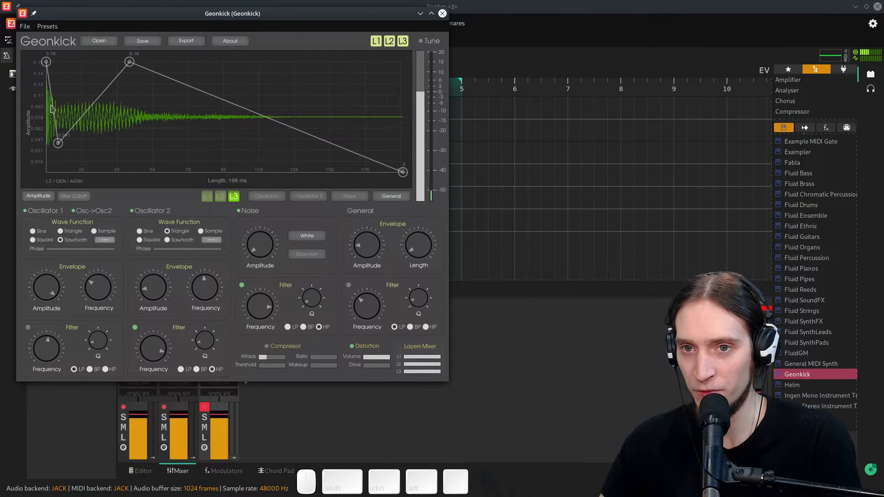
pyautogui.doubleClick(250, 137)
pyautogui.moveTo(250, 138); pyautogui.dragTo(312, 63)
pyautogui.rightClick(252, 136)
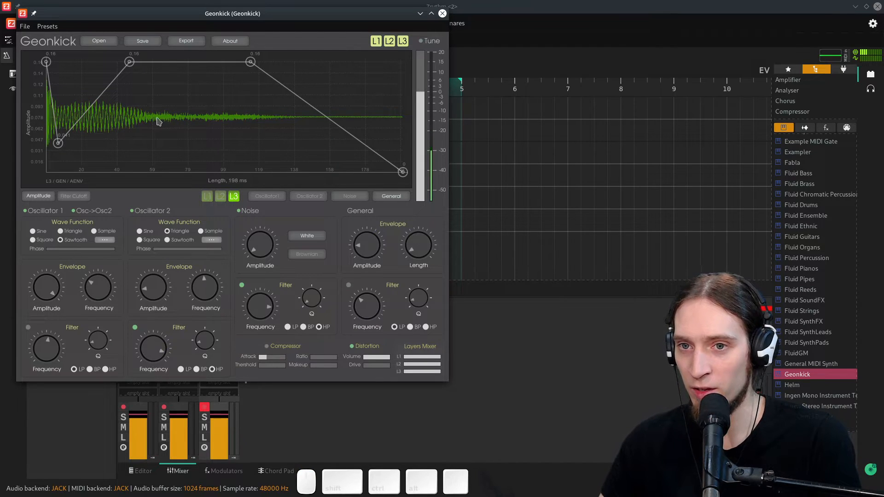
pyautogui.moveTo(130, 63); pyautogui.dragTo(113, 88)
pyautogui.moveTo(250, 62); pyautogui.dragTo(240, 95)
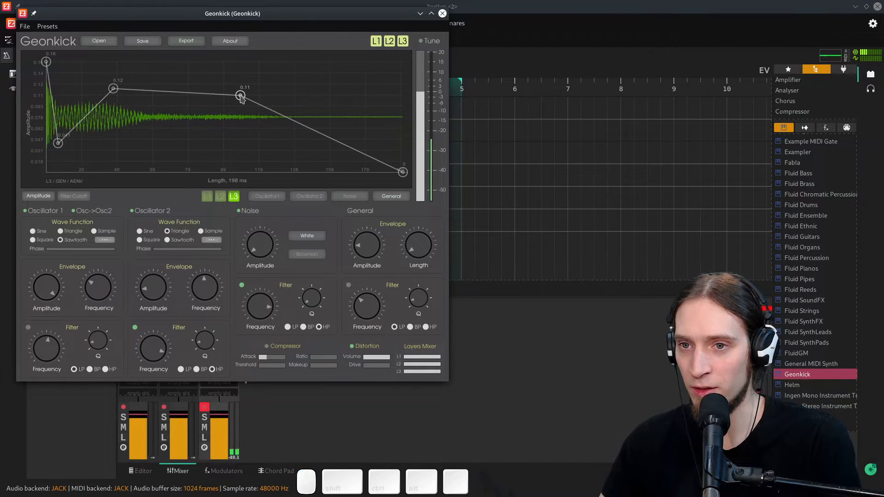
pyautogui.moveTo(365, 248)
pyautogui.mouseDown()
pyautogui.moveTo(370, 231)
pyautogui.moveTo(371, 244)
pyautogui.mouseUp()
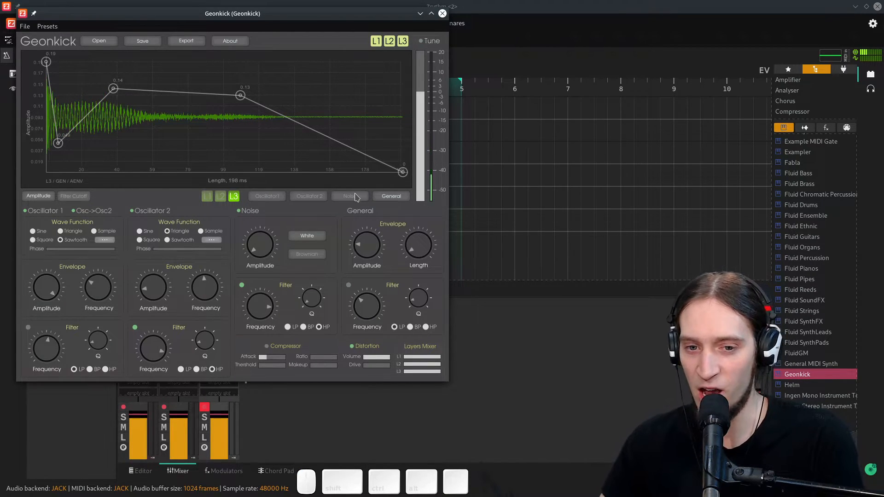
# - Close the Geonkick window and arm only the Geonkick track for recording, then select that track
pyautogui.click(442, 14)
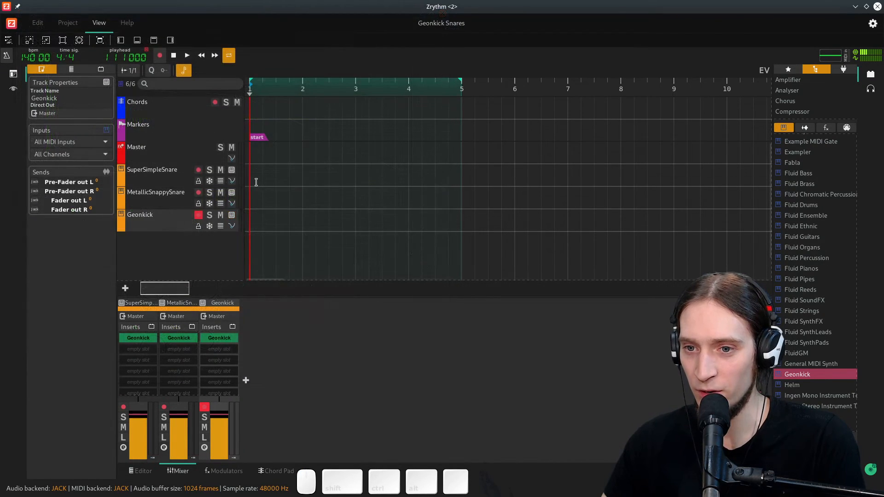
pyautogui.click(199, 216)
pyautogui.click(199, 172)
pyautogui.click(199, 194)
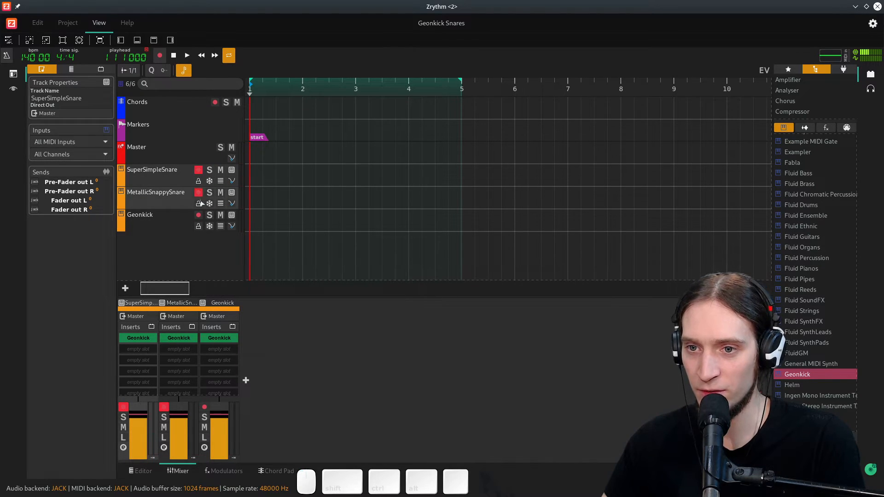
pyautogui.click(199, 172)
pyautogui.click(200, 194)
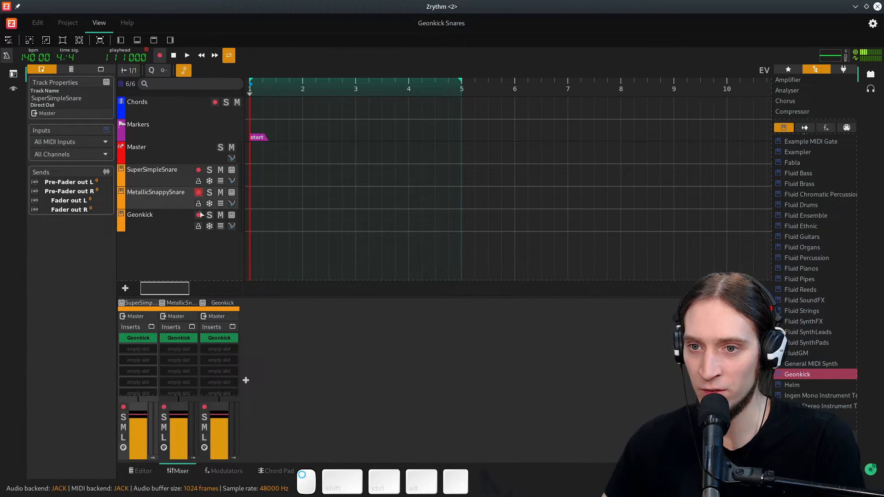
pyautogui.click(200, 216)
pyautogui.click(199, 216)
pyautogui.click(198, 170)
pyautogui.click(198, 170)
pyautogui.click(199, 194)
pyautogui.click(199, 194)
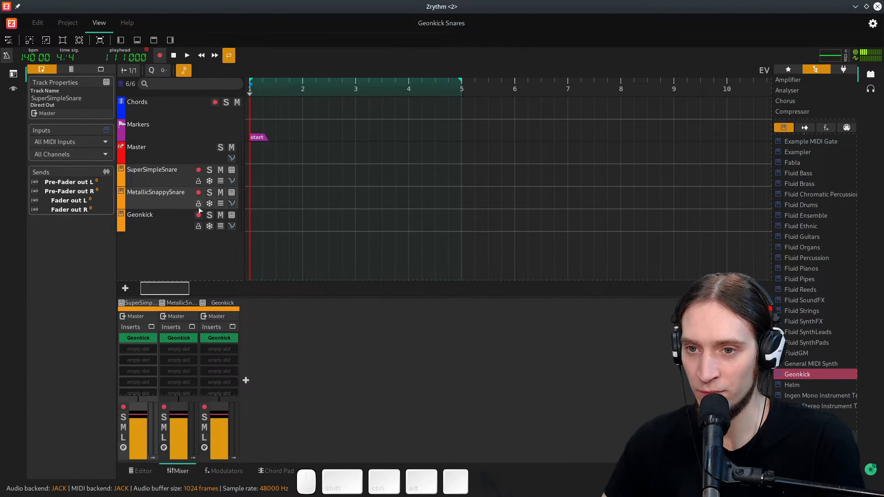
pyautogui.click(199, 216)
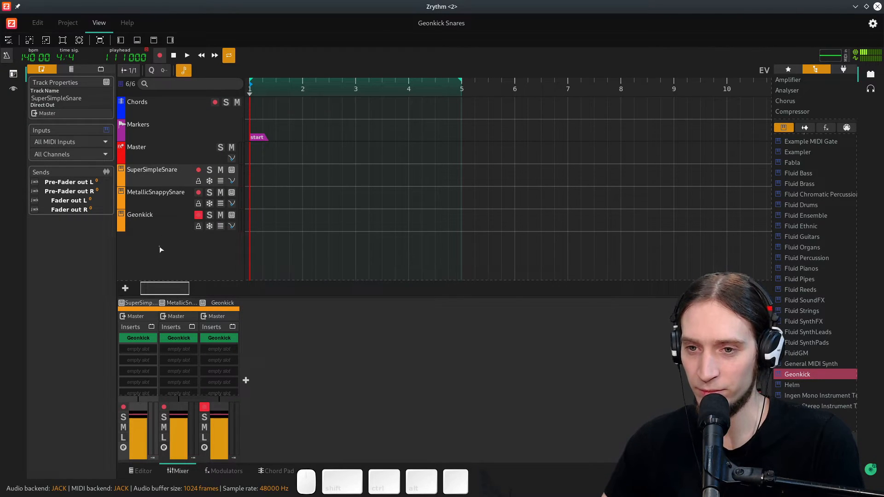
pyautogui.click(154, 215)
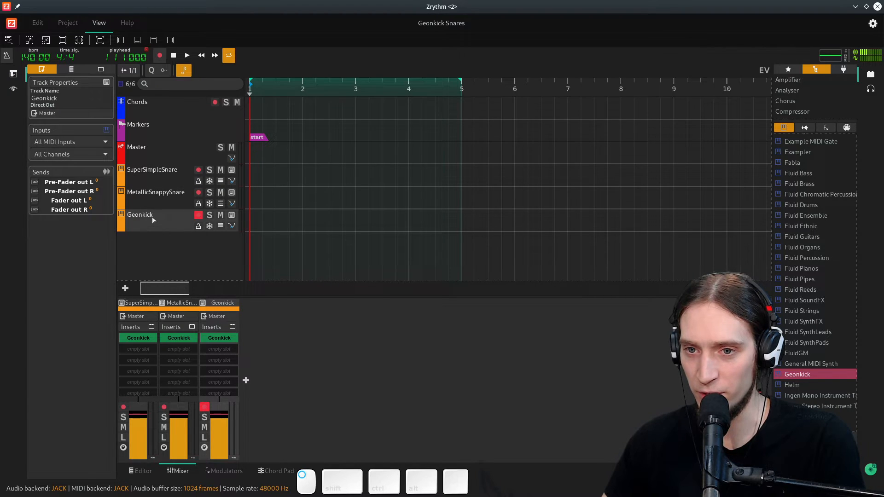
# - Rename the Geonkick track to NeuroSnare and save the project
pyautogui.rightClick(154, 220)
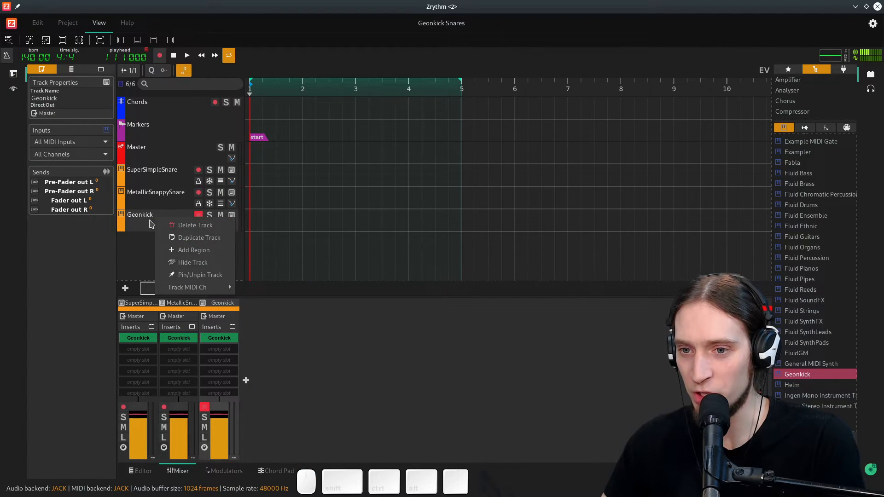
pyautogui.click(142, 218)
pyautogui.rightClick(140, 219)
pyautogui.click(137, 225)
pyautogui.doubleClick(231, 306)
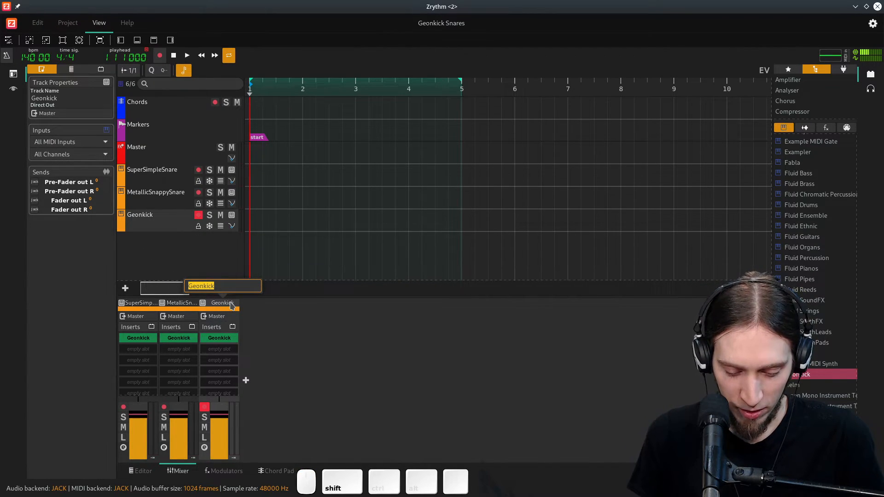
pyautogui.write('NeuroSnare')
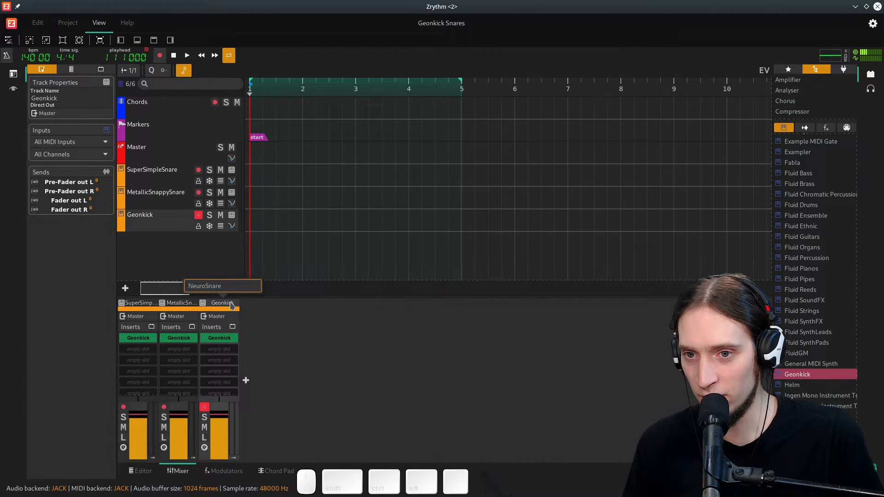
pyautogui.press('Return')
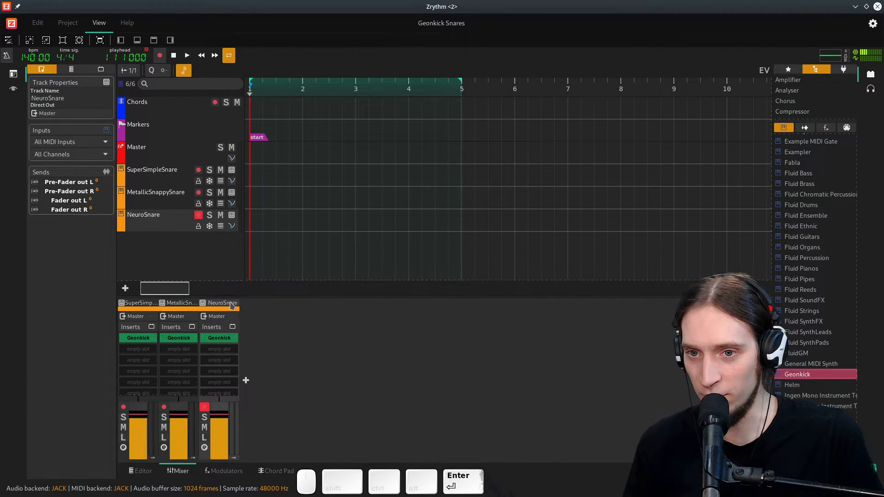
pyautogui.hotkey('ctrl', 's')
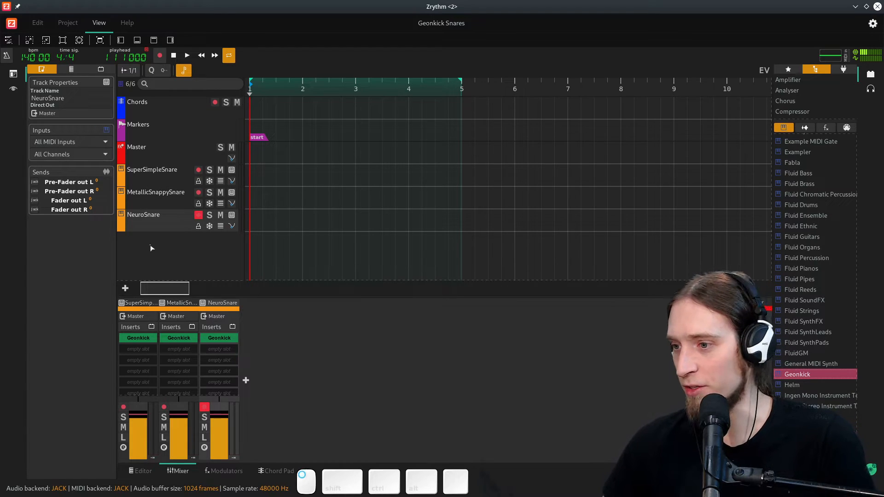
# - Add a new Geonkick instrument track below NeuroSnare and reposition its plugin window
pyautogui.moveTo(804, 378); pyautogui.dragTo(138, 254)
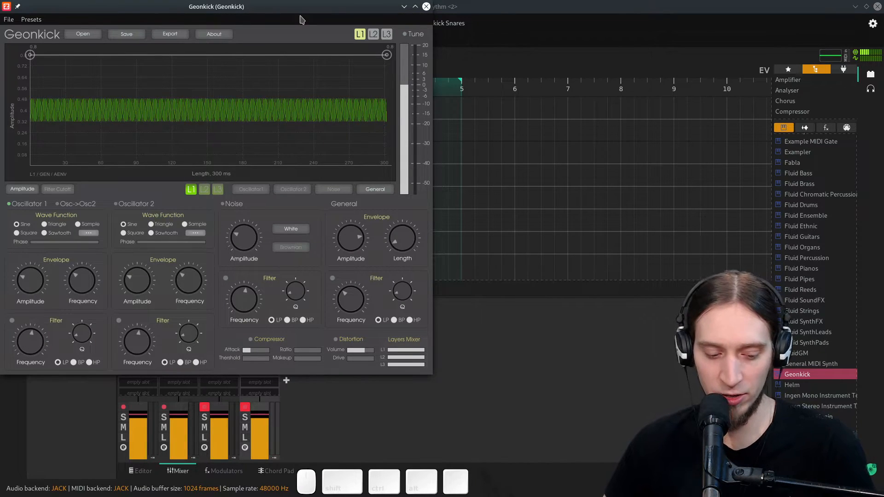
pyautogui.moveTo(292, 19); pyautogui.dragTo(550, 104)
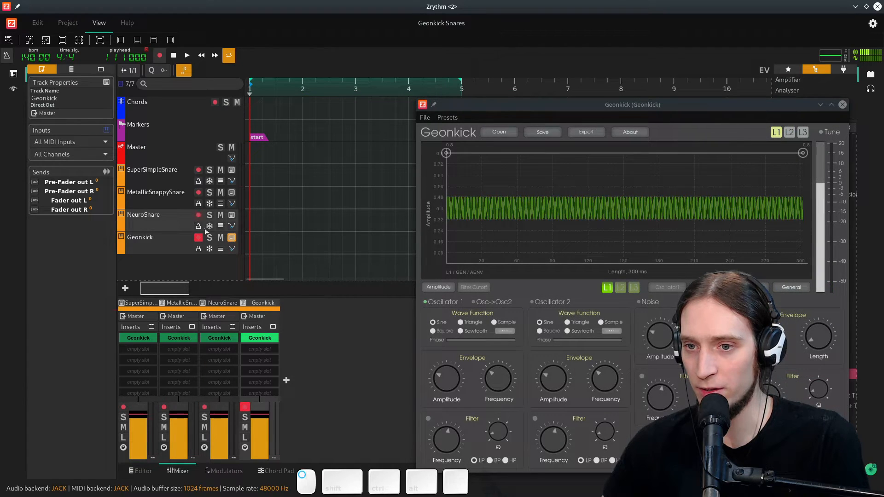
pyautogui.moveTo(478, 106); pyautogui.dragTo(101, 32)
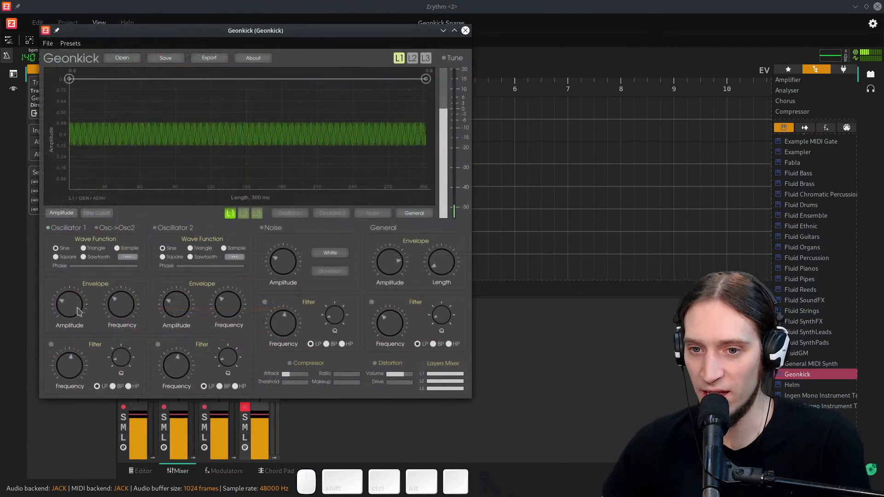
# - Disable layer 1's Oscillator 1, enable the Noise generator, and lower the noise amplitude
pyautogui.moveTo(77, 301); pyautogui.dragTo(77, 307)
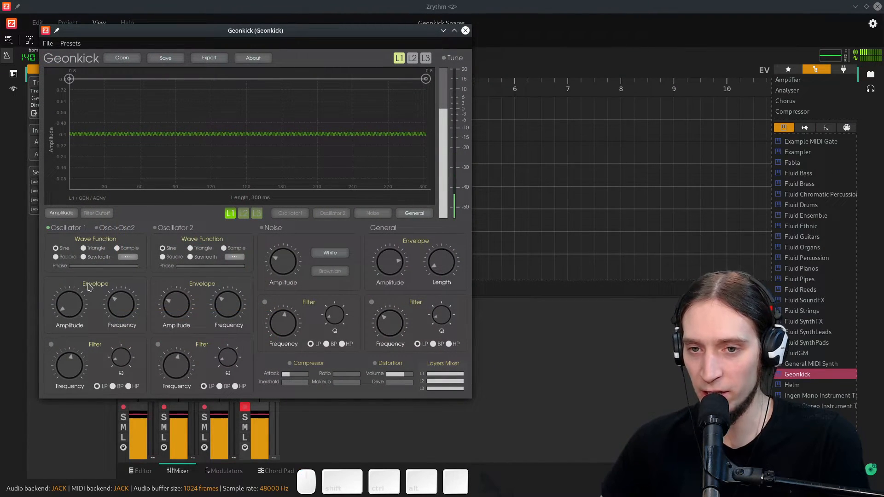
pyautogui.click(49, 228)
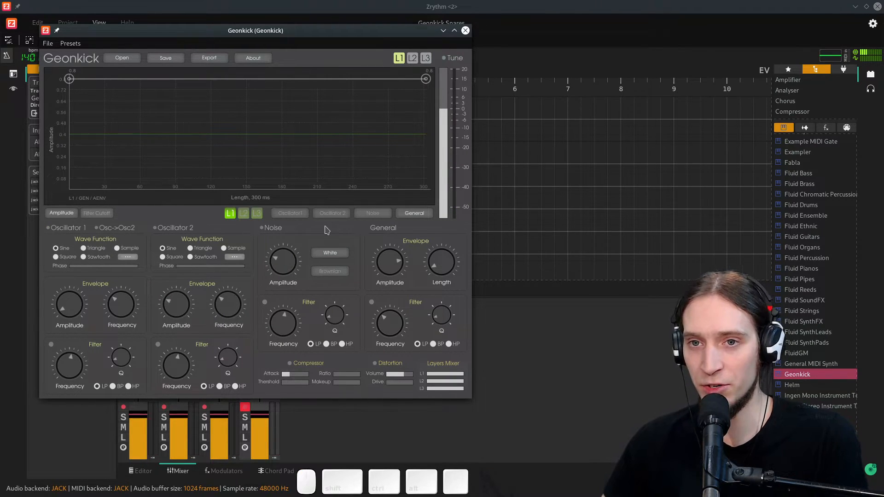
pyautogui.click(262, 228)
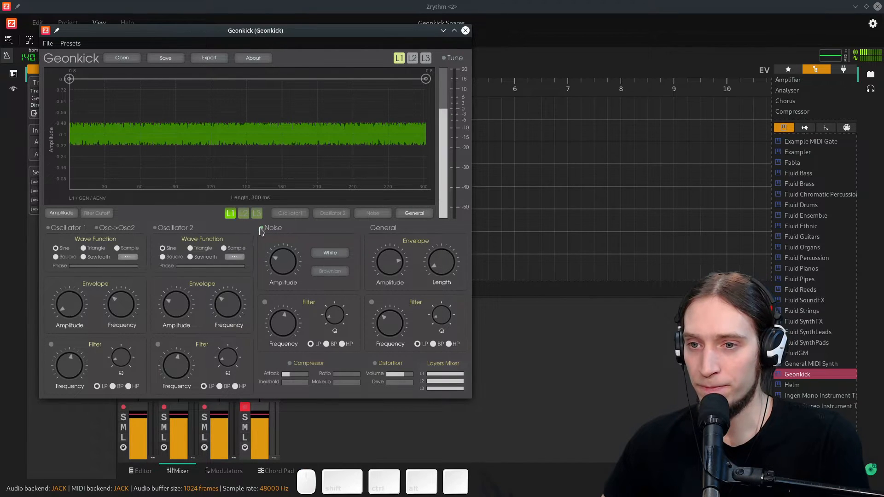
pyautogui.moveTo(274, 258); pyautogui.dragTo(278, 293)
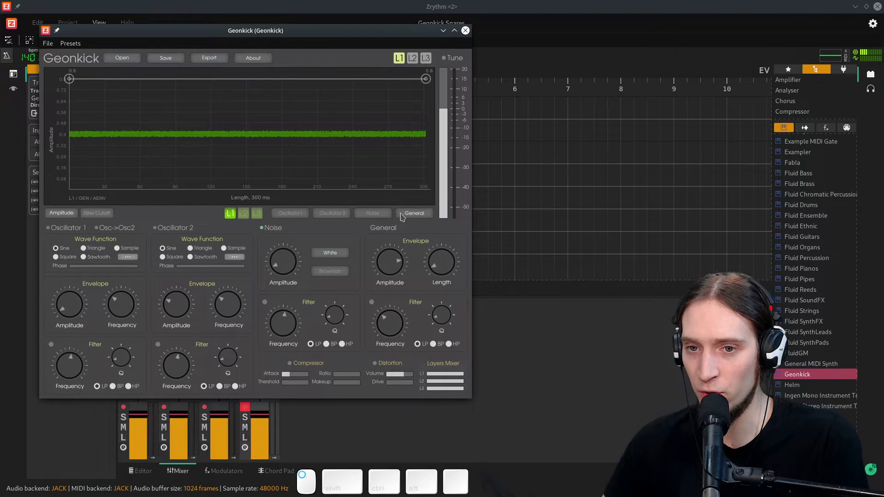
# - Draw a series of sharp, decreasing spikes from about 0.8 at the start of layer 1's general amplitude envelope
pyautogui.moveTo(428, 80); pyautogui.dragTo(418, 189)
pyautogui.doubleClick(133, 109)
pyautogui.moveTo(133, 109); pyautogui.dragTo(106, 189)
pyautogui.doubleClick(112, 180)
pyautogui.doubleClick(113, 93)
pyautogui.doubleClick(144, 102)
pyautogui.moveTo(144, 102); pyautogui.dragTo(125, 190)
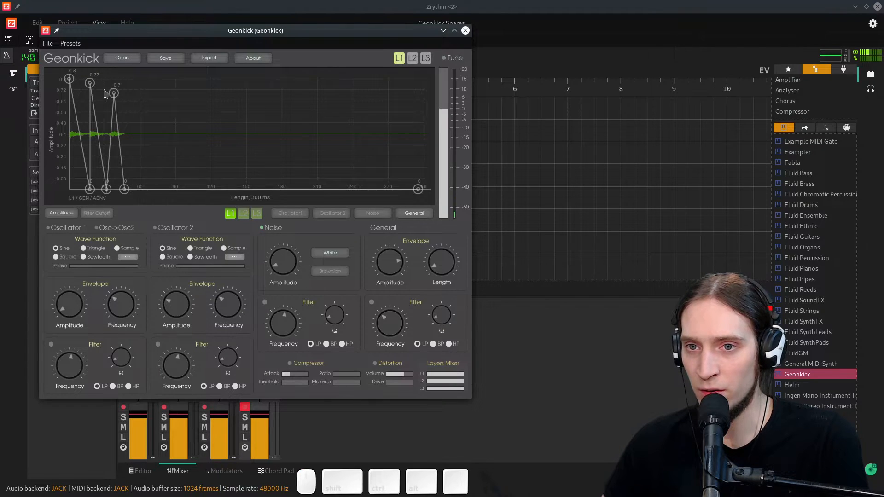
pyautogui.moveTo(114, 93); pyautogui.dragTo(84, 86)
pyautogui.doubleClick(160, 184)
pyautogui.doubleClick(134, 149)
pyautogui.moveTo(135, 148); pyautogui.dragTo(104, 96)
pyautogui.moveTo(161, 184); pyautogui.dragTo(146, 189)
pyautogui.doubleClick(184, 179)
pyautogui.doubleClick(159, 145)
pyautogui.moveTo(159, 145); pyautogui.dragTo(125, 118)
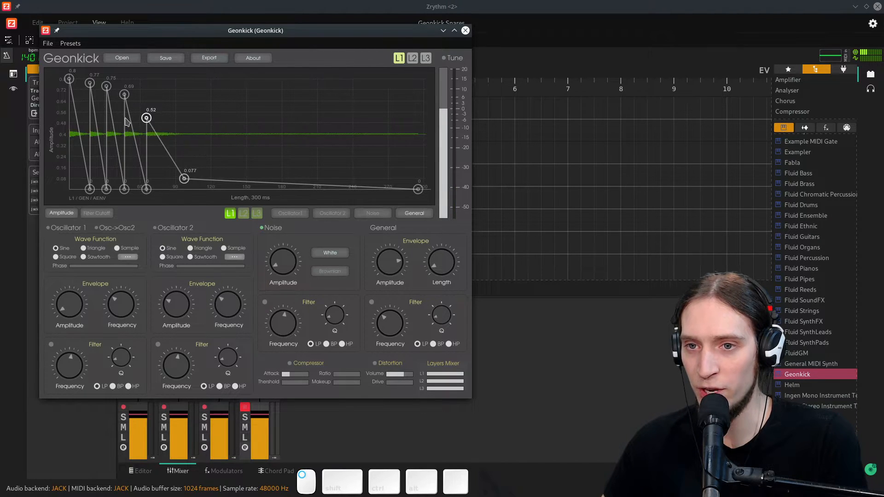
# - Extend the envelope's tail with smaller bumps peaking around 0.42 and 0.25 before falling to zero
pyautogui.doubleClick(237, 185)
pyautogui.moveTo(237, 186); pyautogui.dragTo(184, 138)
pyautogui.doubleClick(244, 151)
pyautogui.moveTo(244, 151); pyautogui.dragTo(266, 189)
pyautogui.doubleClick(184, 180)
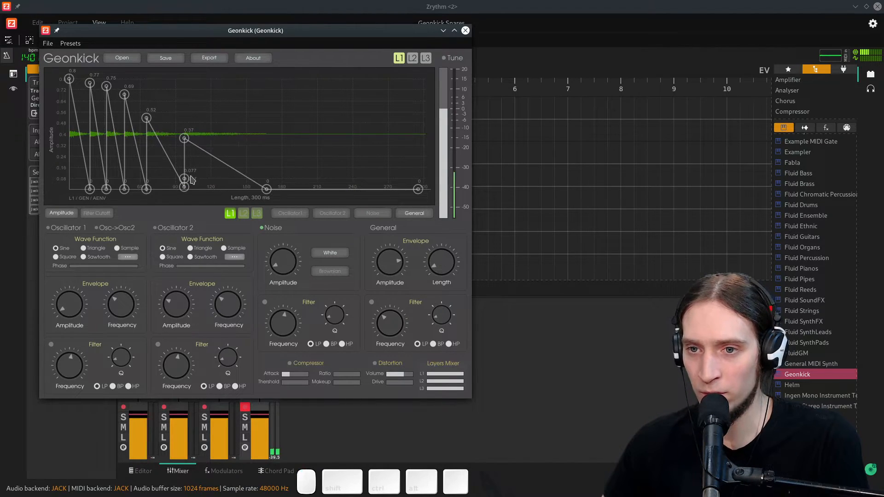
pyautogui.moveTo(187, 142)
pyautogui.mouseDown()
pyautogui.moveTo(228, 189)
pyautogui.moveTo(184, 132)
pyautogui.mouseUp()
pyautogui.doubleClick(247, 184)
pyautogui.moveTo(247, 184); pyautogui.dragTo(160, 178)
pyautogui.doubleClick(212, 175)
pyautogui.doubleClick(170, 168)
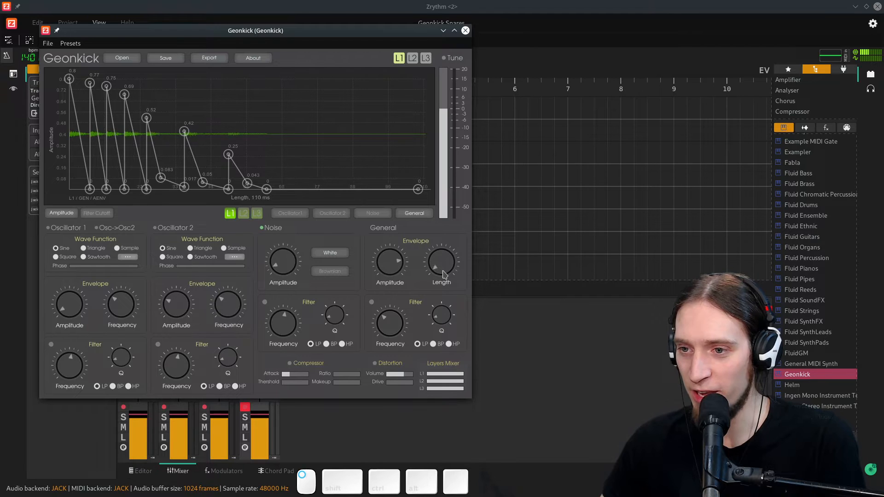
# - Set layer 1's general envelope length to about 183 ms
pyautogui.moveTo(444, 269); pyautogui.dragTo(443, 266)
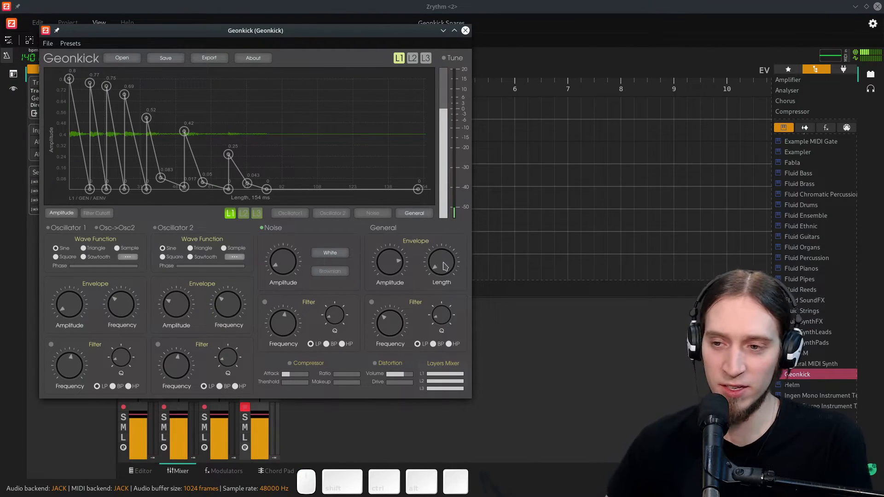
pyautogui.moveTo(448, 267); pyautogui.dragTo(455, 232)
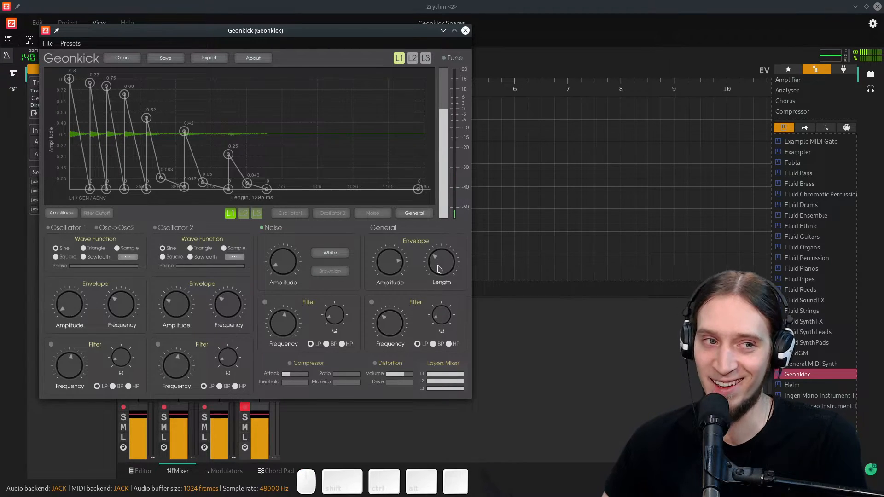
pyautogui.moveTo(437, 267); pyautogui.dragTo(462, 326)
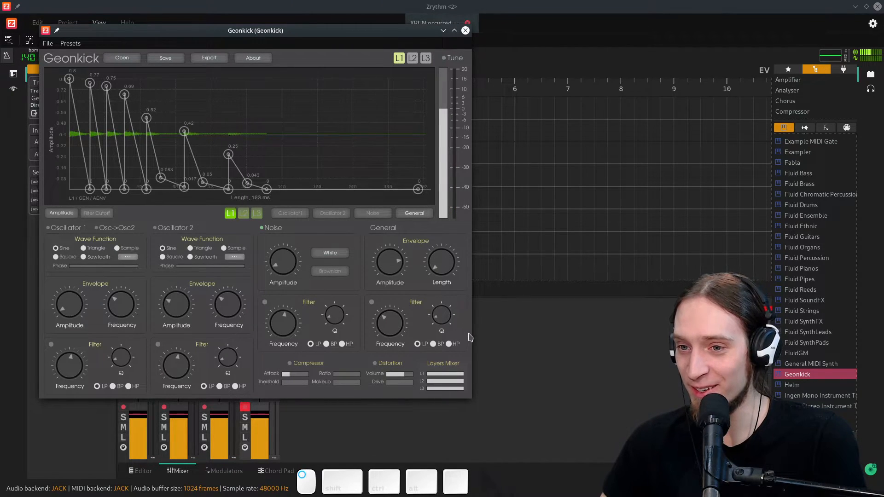
pyautogui.moveTo(442, 269)
pyautogui.mouseDown()
pyautogui.moveTo(445, 262)
pyautogui.moveTo(449, 269)
pyautogui.mouseUp()
# - Reshape the envelope's spikes after the 0.8 peak to about 0.48, 0.43, 0.58, 0.29, 0.27 and 0.12
pyautogui.moveTo(187, 137); pyautogui.dragTo(228, 172)
pyautogui.moveTo(146, 119); pyautogui.dragTo(146, 149)
pyautogui.moveTo(124, 95); pyautogui.dragTo(106, 129)
pyautogui.moveTo(90, 83); pyautogui.dragTo(90, 122)
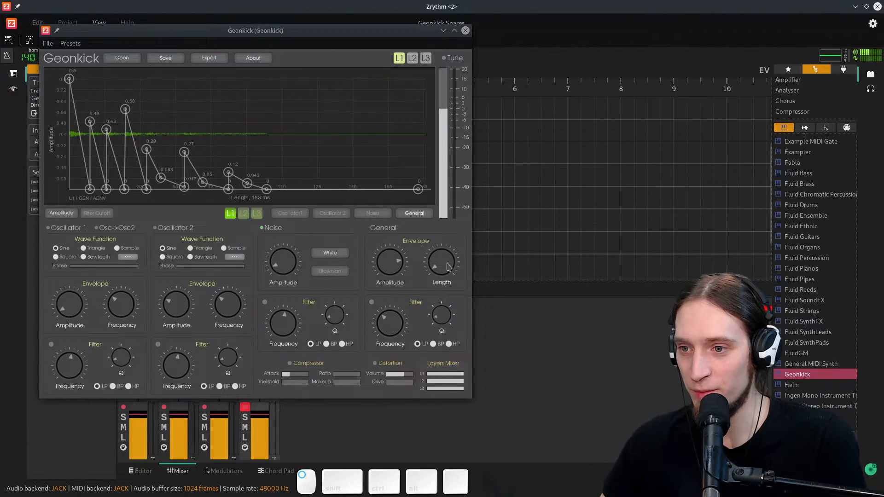
# - Lengthen the envelope to 300 ms and rearrange the tail points, leaving a small bump around 0.17
pyautogui.scroll(5, 447, 266)
pyautogui.scroll(3, 448, 272)
pyautogui.moveTo(228, 189); pyautogui.dragTo(244, 198)
pyautogui.moveTo(184, 152); pyautogui.dragTo(184, 147)
pyautogui.moveTo(186, 190); pyautogui.dragTo(177, 190)
pyautogui.moveTo(180, 146); pyautogui.dragTo(173, 142)
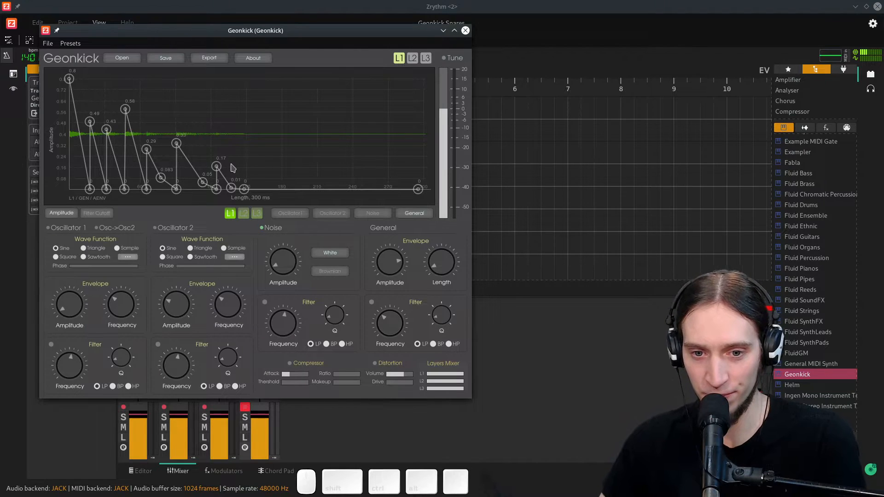
pyautogui.click(200, 189)
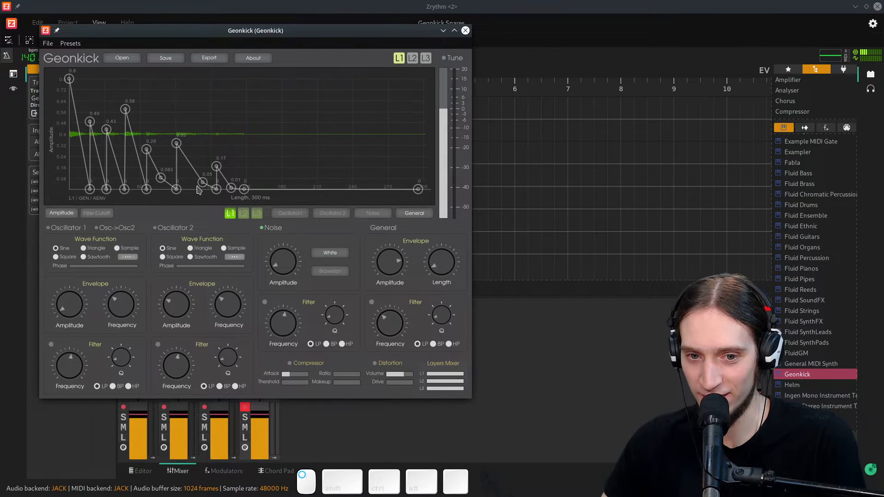
pyautogui.moveTo(202, 183)
pyautogui.mouseDown()
pyautogui.moveTo(185, 198)
pyautogui.moveTo(192, 193)
pyautogui.mouseUp()
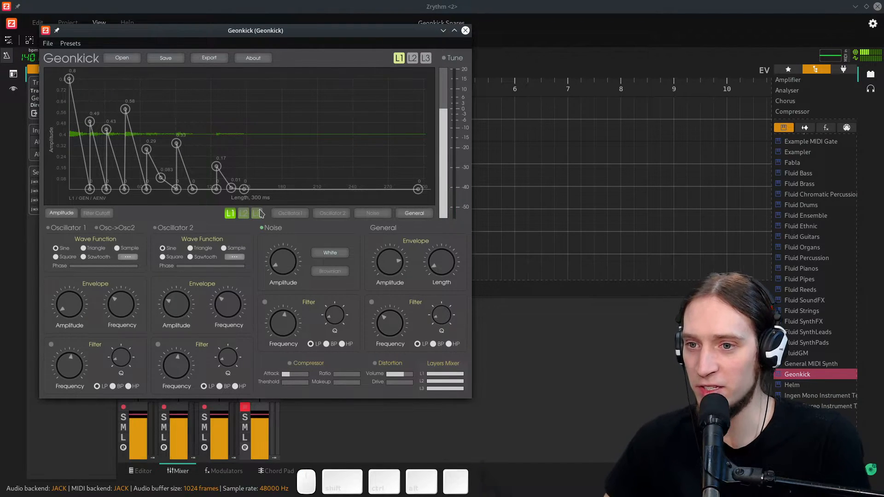
# - Lower layer 1's noise amplitude, enable its noise filter and reduce the filter frequency
pyautogui.click(305, 215)
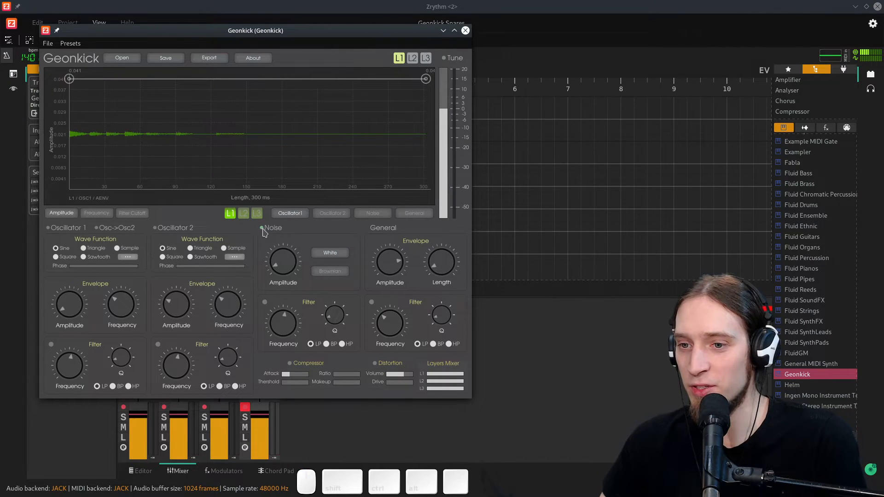
pyautogui.moveTo(281, 244); pyautogui.dragTo(287, 270)
pyautogui.click(264, 302)
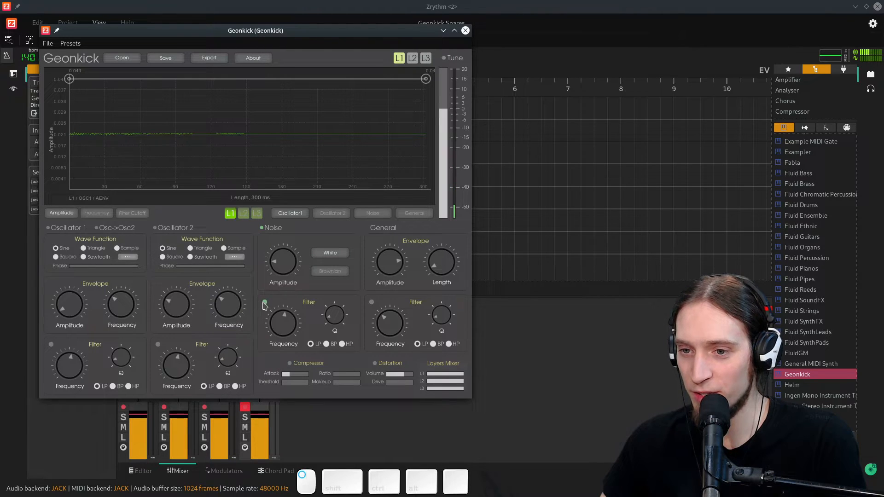
pyautogui.moveTo(287, 322); pyautogui.dragTo(289, 328)
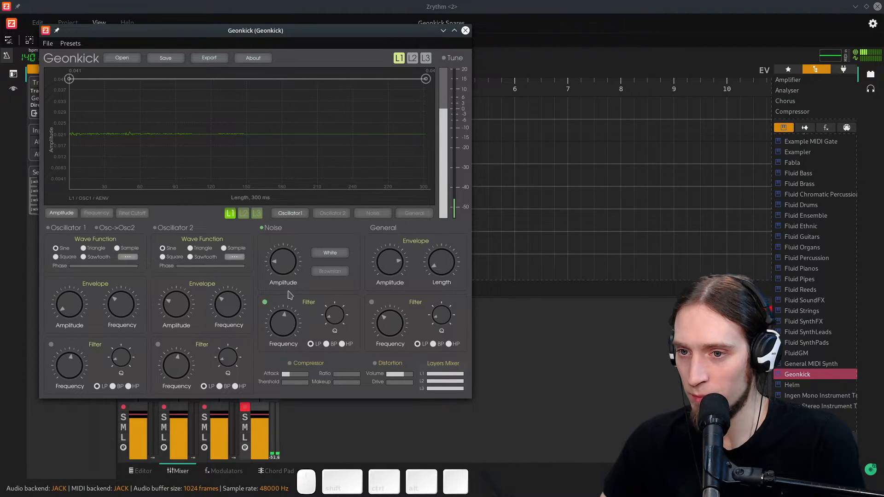
pyautogui.click(332, 214)
pyautogui.click(290, 214)
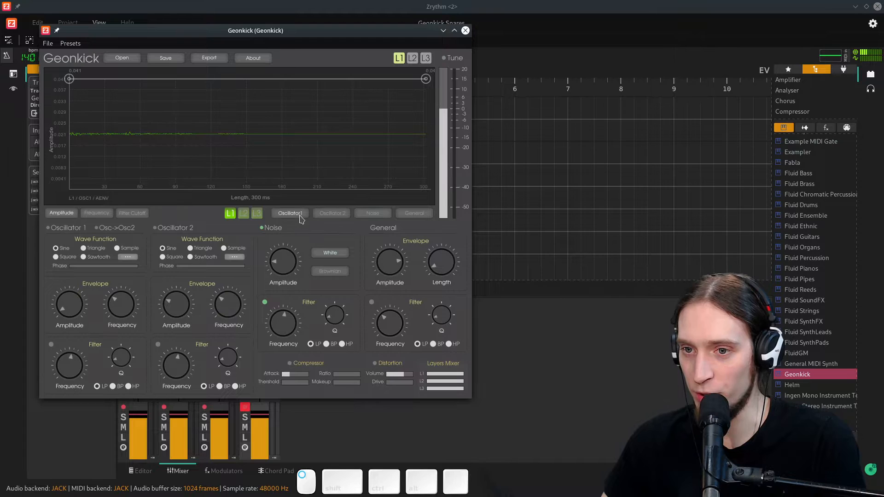
# - Enable and select layer 2, switch off its Oscillator 1 and switch on its Noise generator
pyautogui.click(412, 58)
pyautogui.click(244, 215)
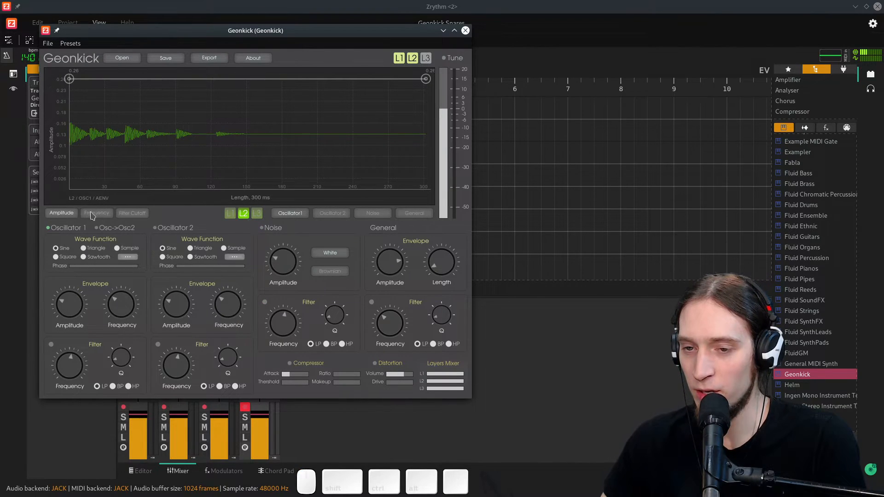
pyautogui.click(51, 229)
pyautogui.click(261, 228)
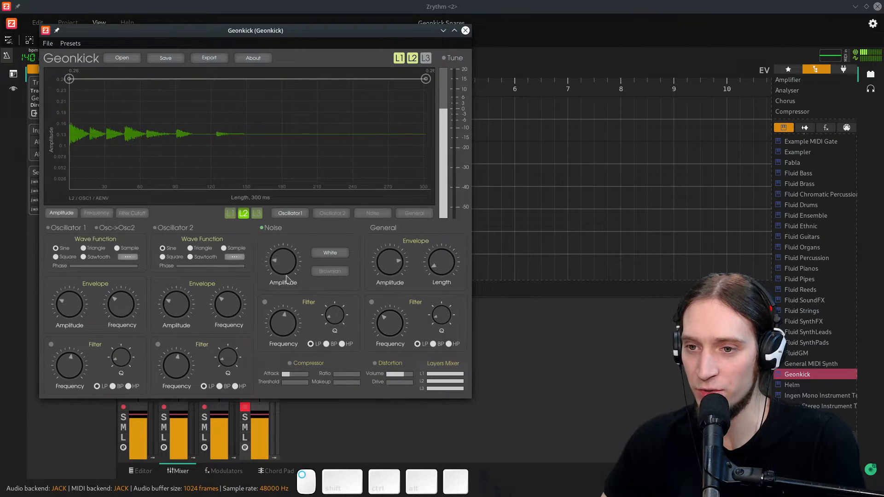
# - Enable layer 2's noise filter, raise its noise amplitude and slightly adjust the filter frequency
pyautogui.click(265, 302)
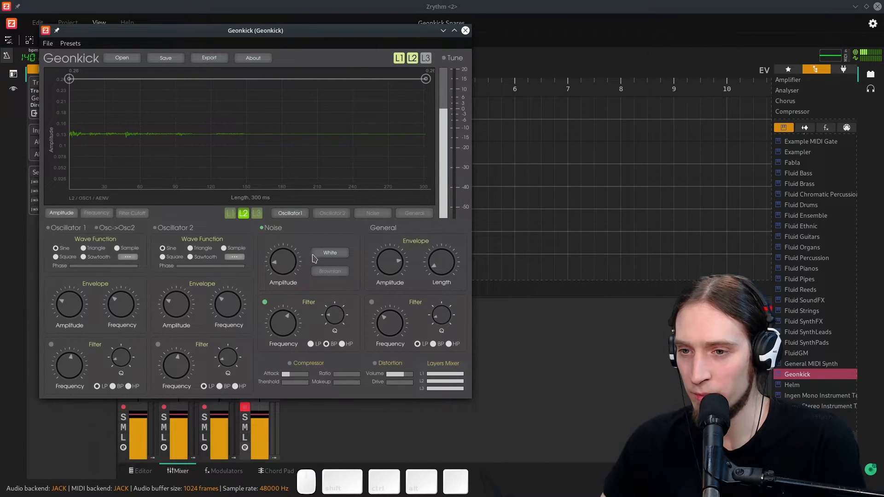
pyautogui.moveTo(297, 265); pyautogui.dragTo(296, 200)
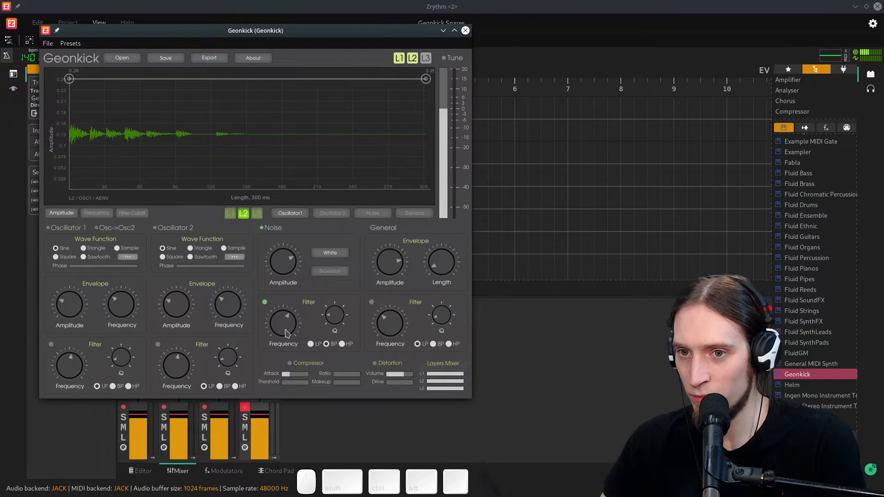
pyautogui.moveTo(286, 332); pyautogui.dragTo(287, 328)
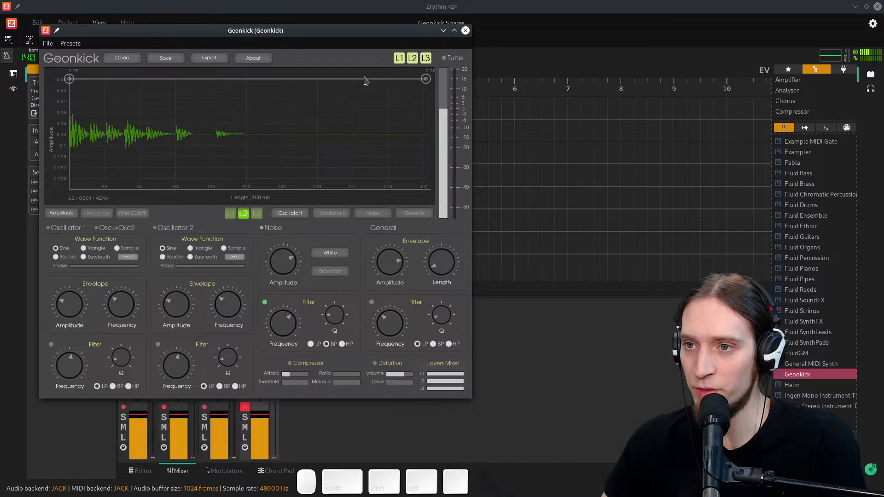
# - Enable and select layer 3 and switch on its Noise generator
pyautogui.click(257, 213)
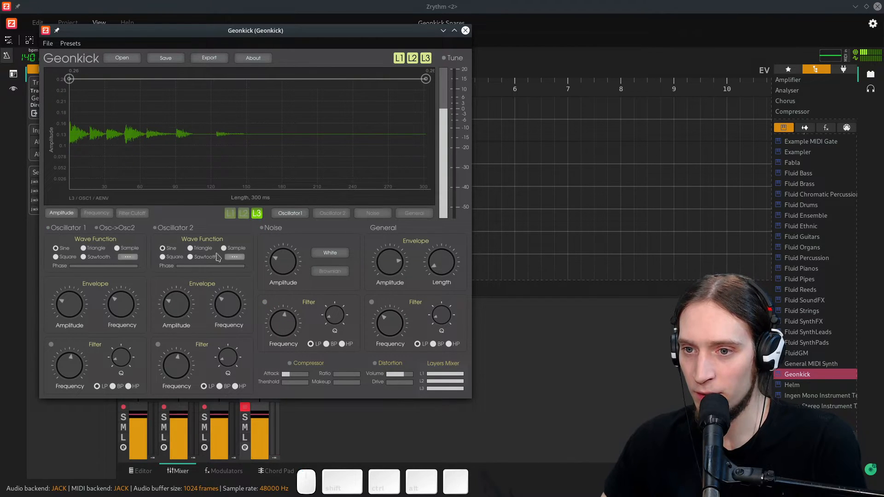
pyautogui.click(270, 230)
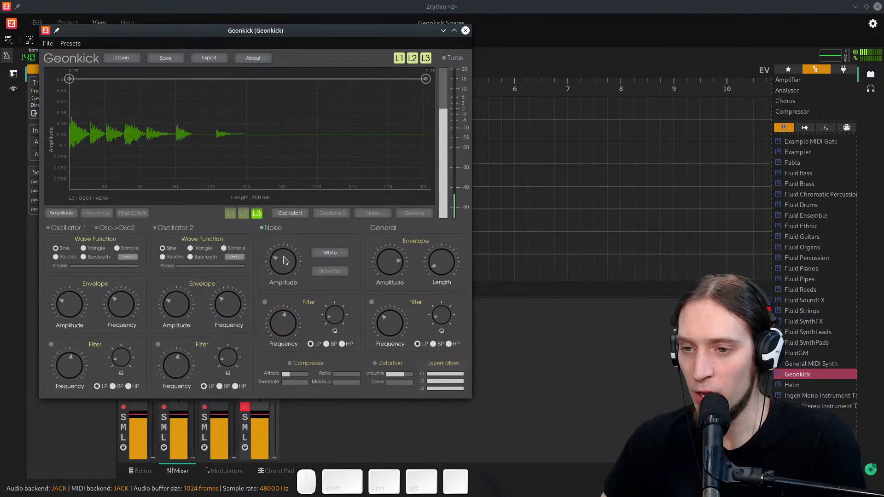
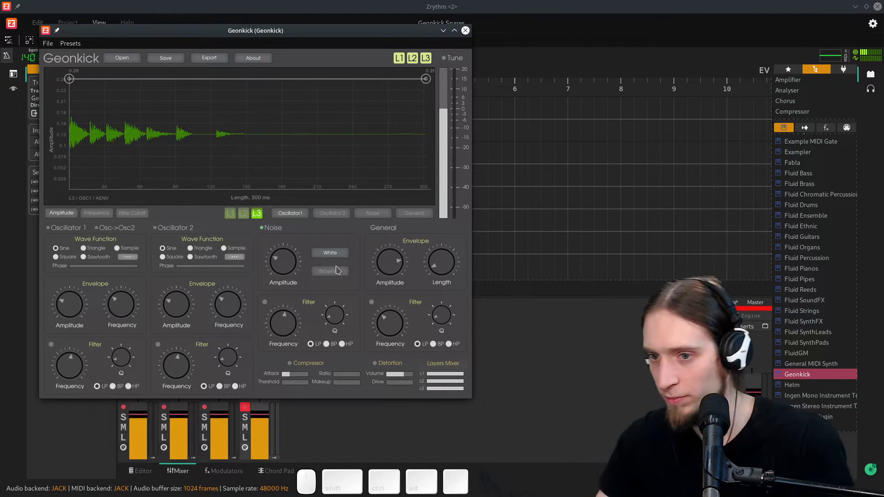
# - Enable layer 3's noise filter, switch it to band-pass and raise its filter frequency
pyautogui.click(265, 302)
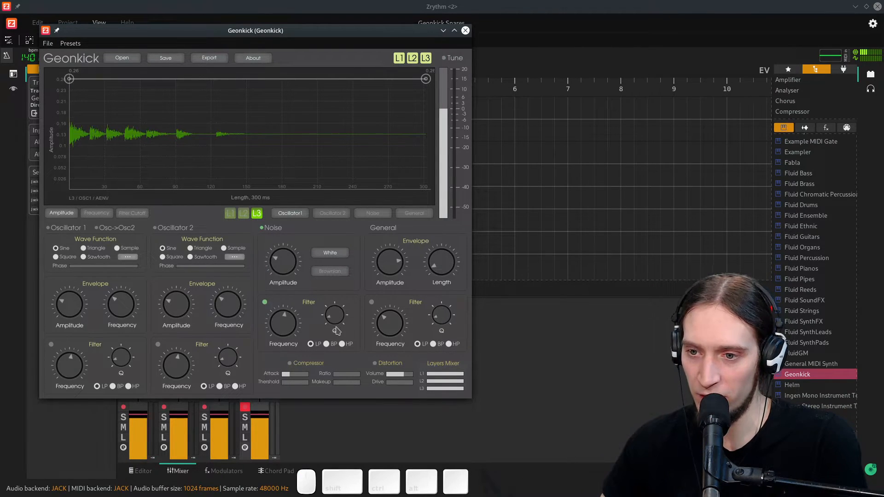
pyautogui.click(326, 344)
pyautogui.moveTo(285, 331); pyautogui.dragTo(291, 233)
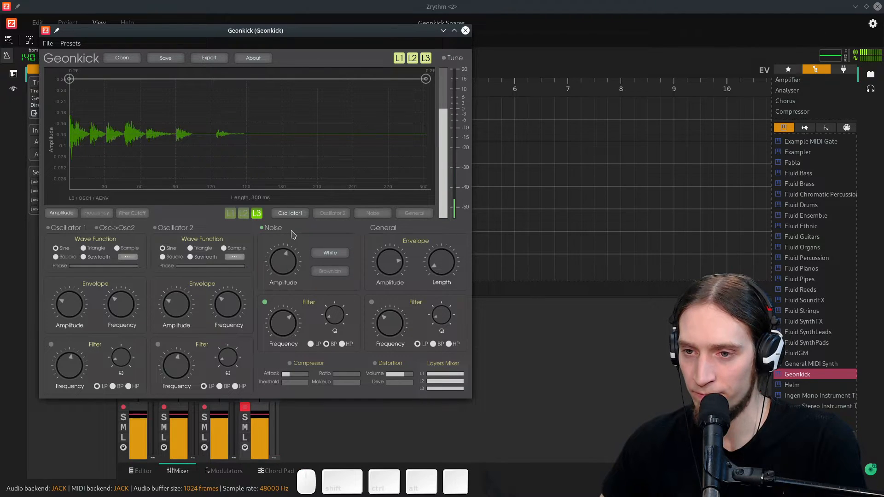
# - Show the general amplitude envelope, enable the general filter as band-pass and tune its frequency
pyautogui.click(419, 214)
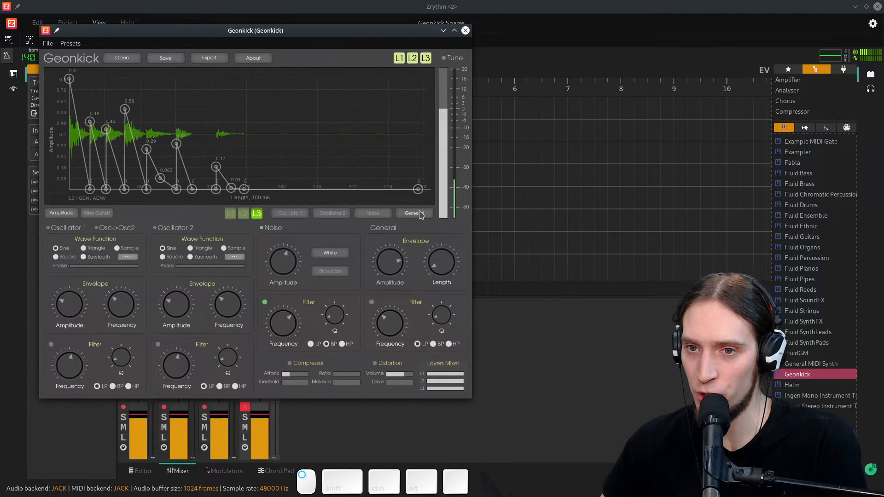
pyautogui.click(371, 303)
pyautogui.moveTo(396, 321); pyautogui.dragTo(397, 273)
pyautogui.click(431, 346)
pyautogui.moveTo(391, 326); pyautogui.dragTo(393, 382)
pyautogui.click(370, 302)
pyautogui.moveTo(386, 322); pyautogui.dragTo(399, 298)
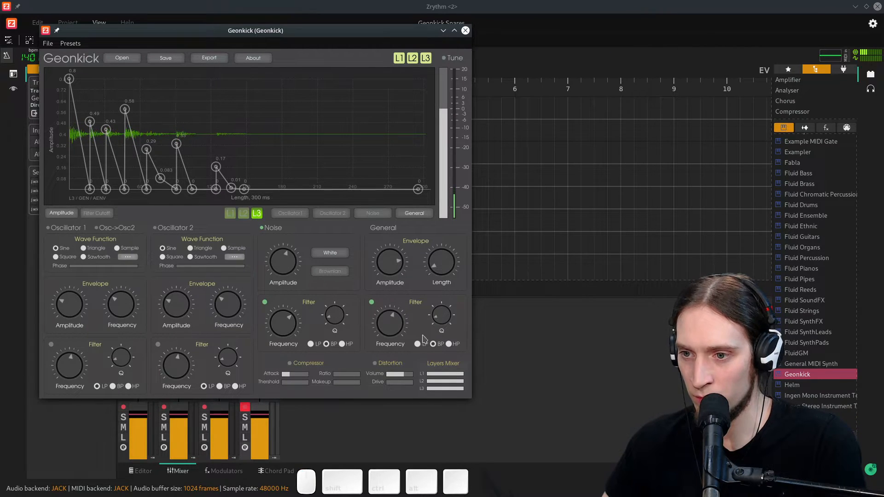
# - Raise the general filter's Q and nudge its frequency and the general envelope amplitude
pyautogui.moveTo(442, 319); pyautogui.dragTo(440, 267)
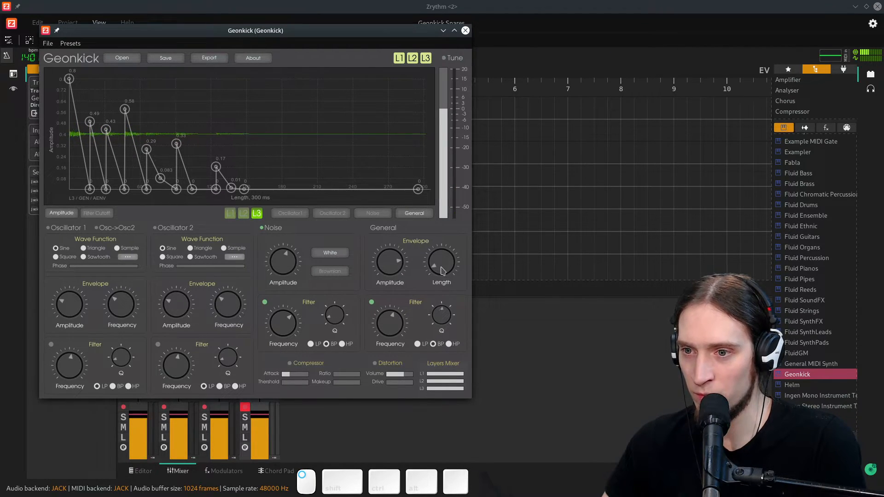
pyautogui.moveTo(393, 316)
pyautogui.mouseDown()
pyautogui.moveTo(394, 336)
pyautogui.moveTo(394, 321)
pyautogui.moveTo(392, 328)
pyautogui.mouseUp()
pyautogui.moveTo(396, 264); pyautogui.dragTo(397, 256)
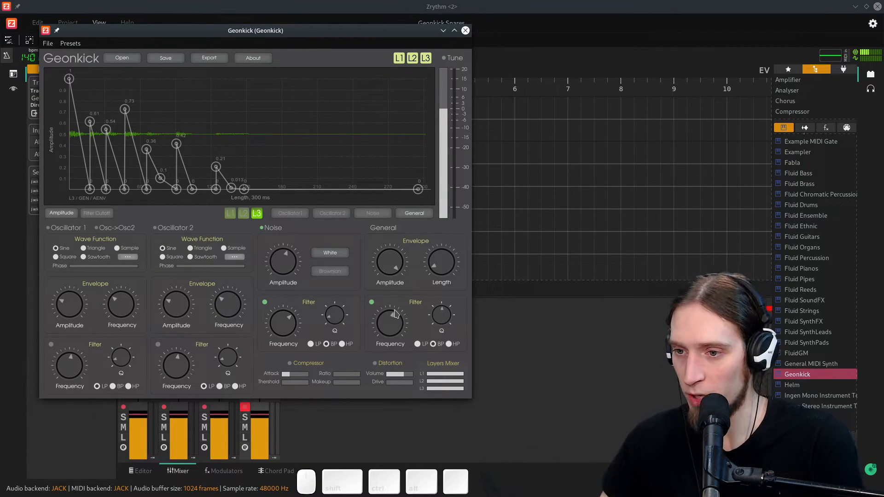
# - Enable distortion, raise its volume and close the Geonkick plugin window
pyautogui.click(375, 364)
pyautogui.moveTo(394, 372); pyautogui.dragTo(414, 374)
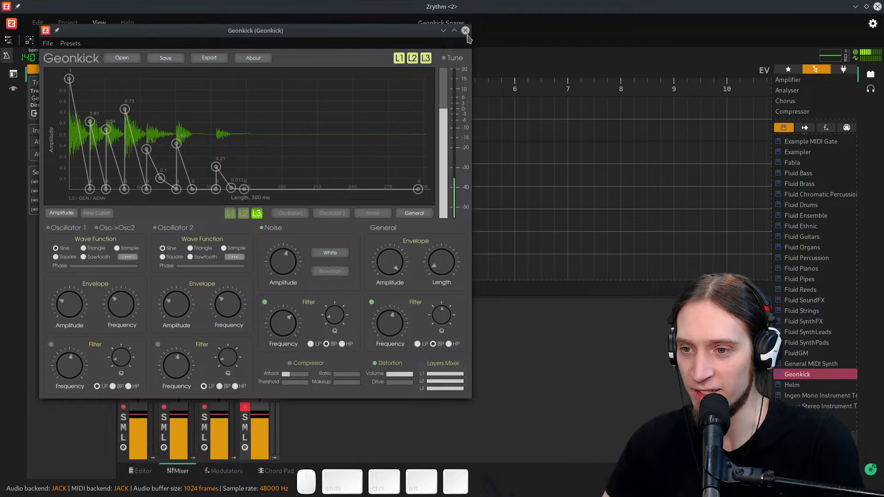
pyautogui.click(465, 31)
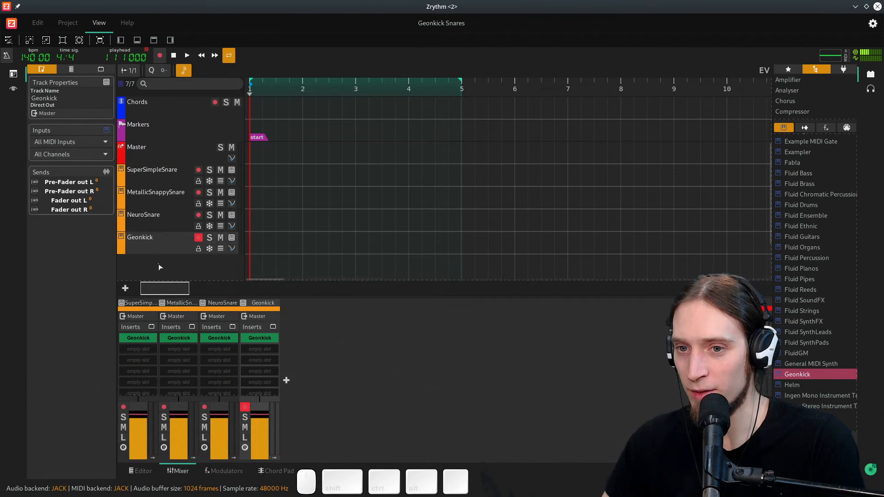
# - Reopen the Geonkick plugin window of the Geonkick track
pyautogui.click(197, 237)
pyautogui.click(156, 237)
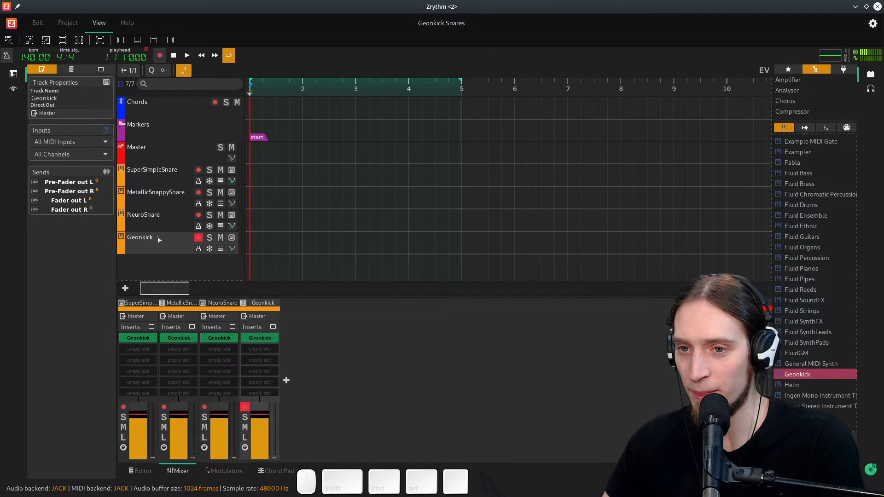
pyautogui.click(231, 238)
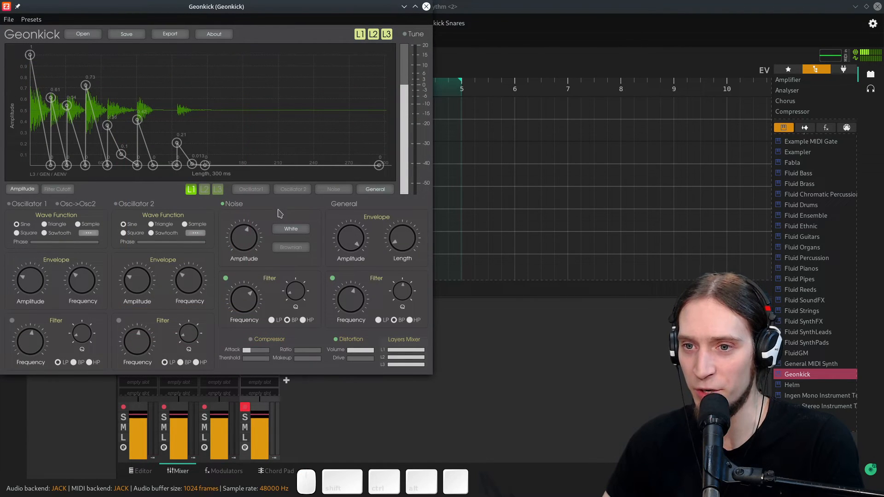
# - Enable layer 1's Oscillator 1 and shorten its amplitude envelope to a quick decay
pyautogui.click(254, 190)
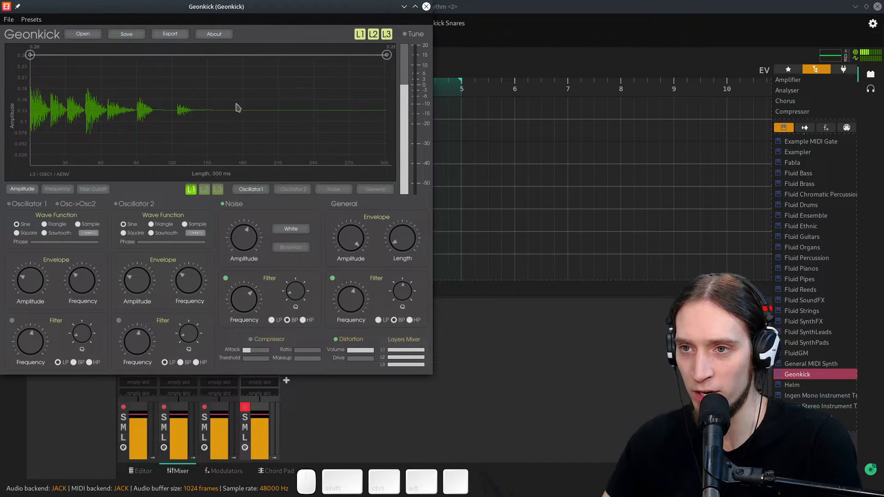
pyautogui.click(20, 207)
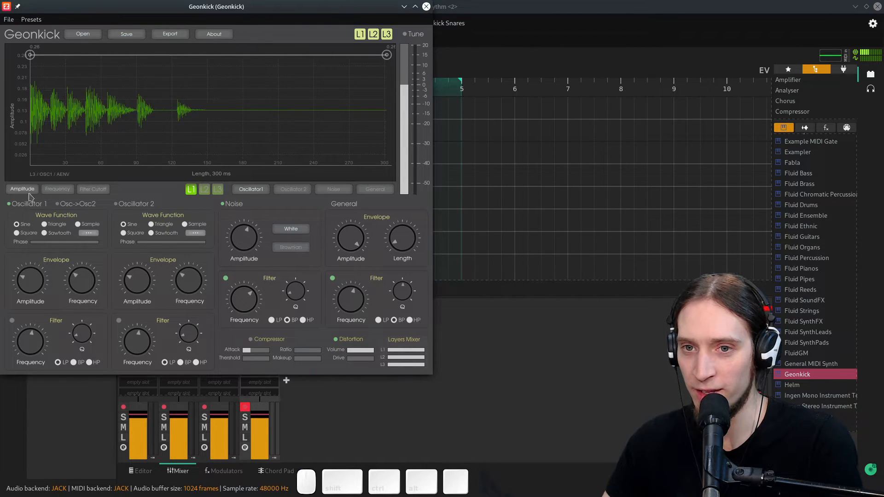
pyautogui.moveTo(387, 59); pyautogui.dragTo(62, 184)
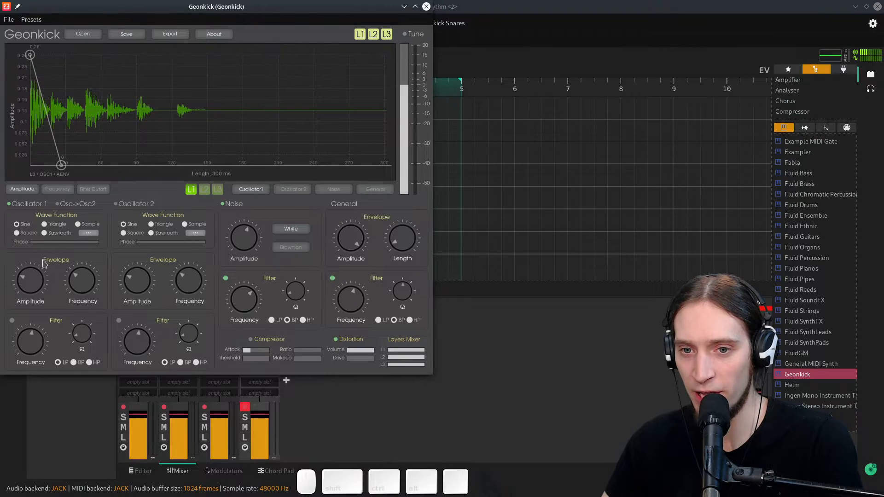
# - Disable layers 2 and 3 and the general filter, and adjust Oscillator 1's envelope frequency
pyautogui.click(386, 34)
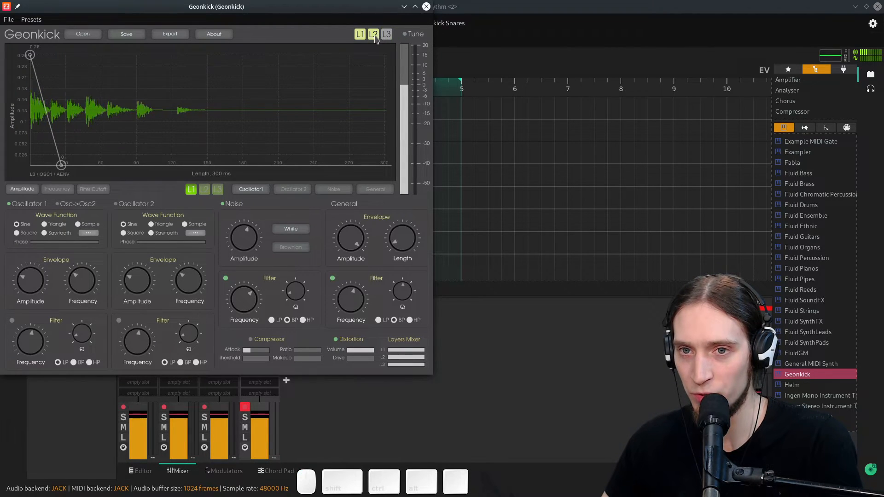
pyautogui.click(373, 33)
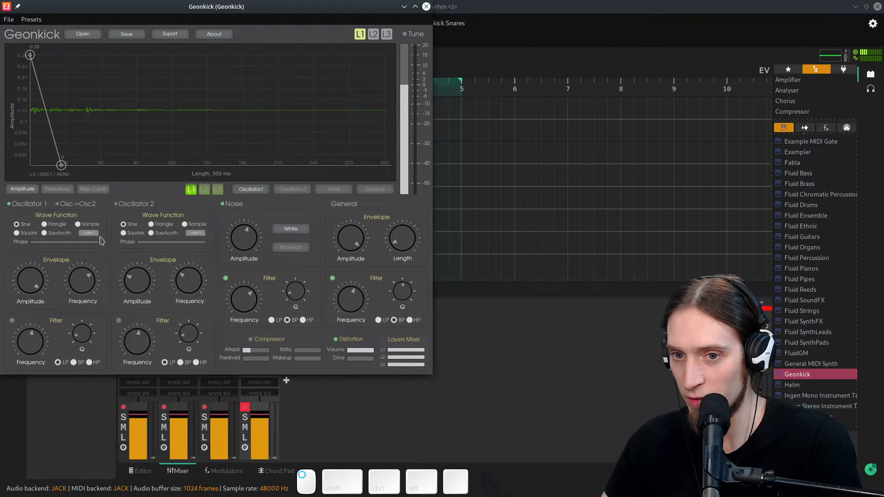
pyautogui.moveTo(83, 278); pyautogui.dragTo(91, 257)
pyautogui.moveTo(88, 287); pyautogui.dragTo(92, 322)
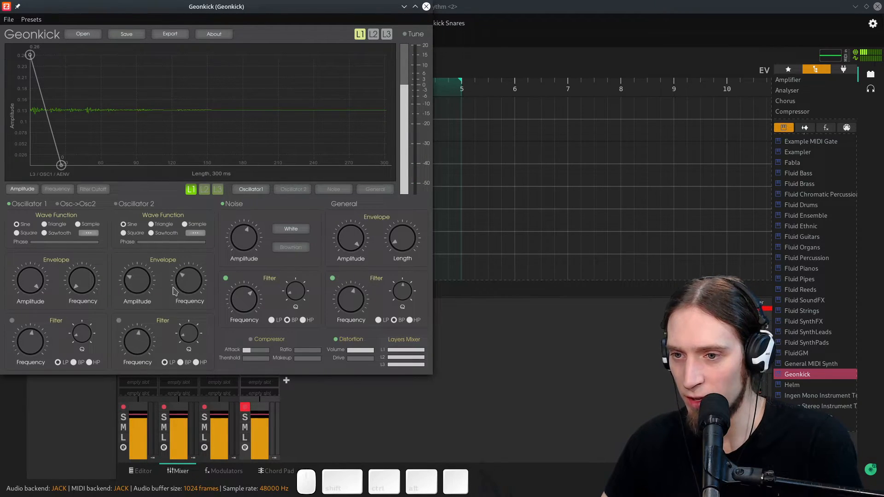
pyautogui.click(333, 278)
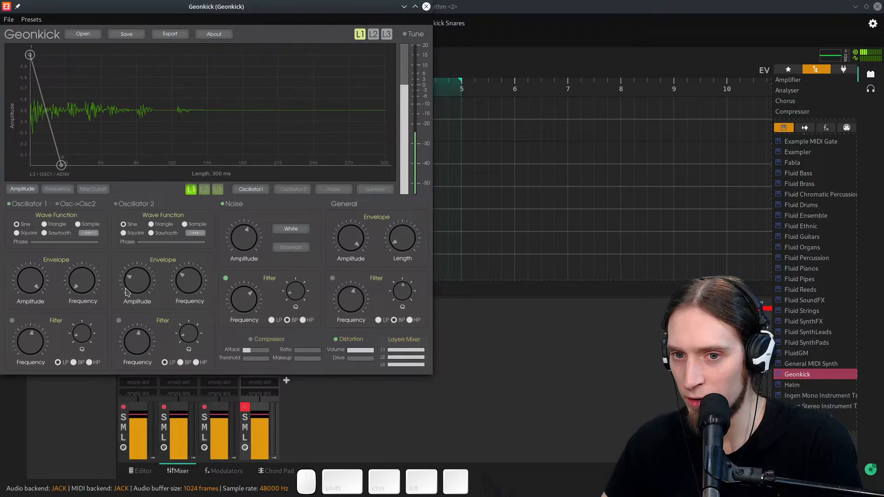
# - Raise Oscillator 1's frequency and make its frequency envelope drop sharply from about 8.4 kHz to 20 Hz
pyautogui.moveTo(75, 281); pyautogui.dragTo(91, 194)
pyautogui.click(57, 188)
pyautogui.moveTo(31, 61)
pyautogui.mouseDown()
pyautogui.moveTo(29, 134)
pyautogui.moveTo(30, 55)
pyautogui.mouseUp()
pyautogui.moveTo(387, 56); pyautogui.dragTo(48, 164)
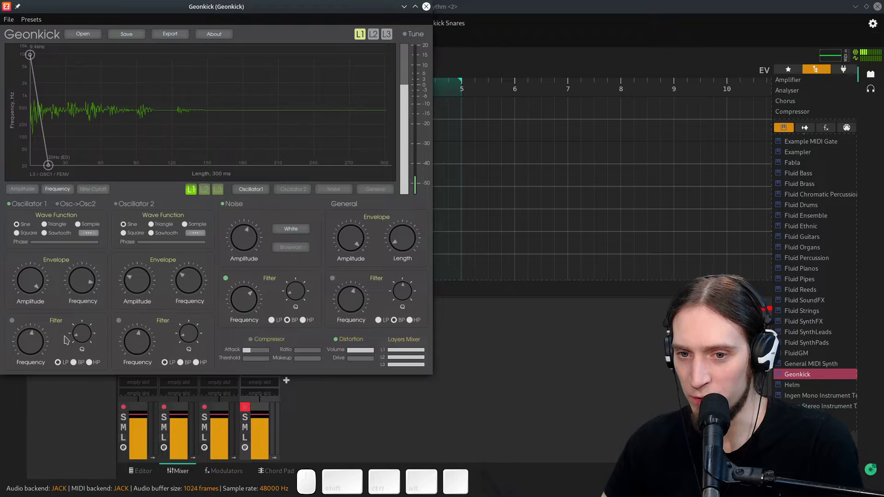
# - Switch off layer 1's Noise generator
pyautogui.click(375, 37)
pyautogui.click(374, 36)
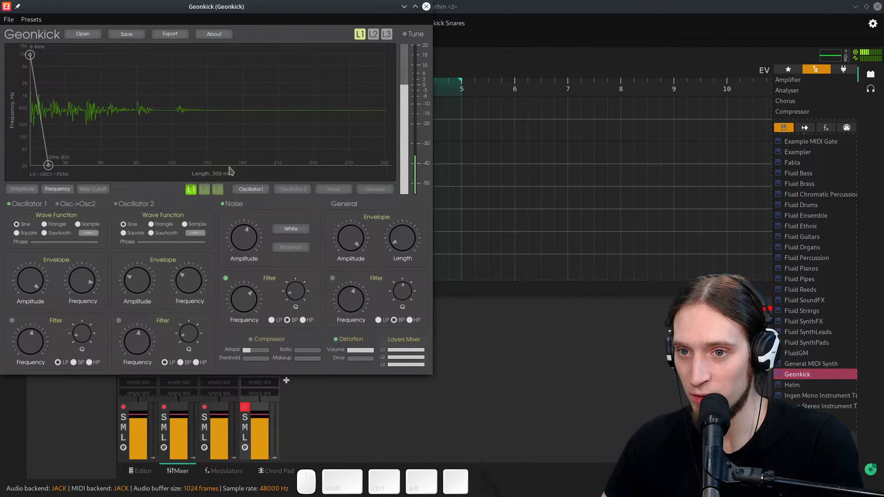
pyautogui.click(221, 205)
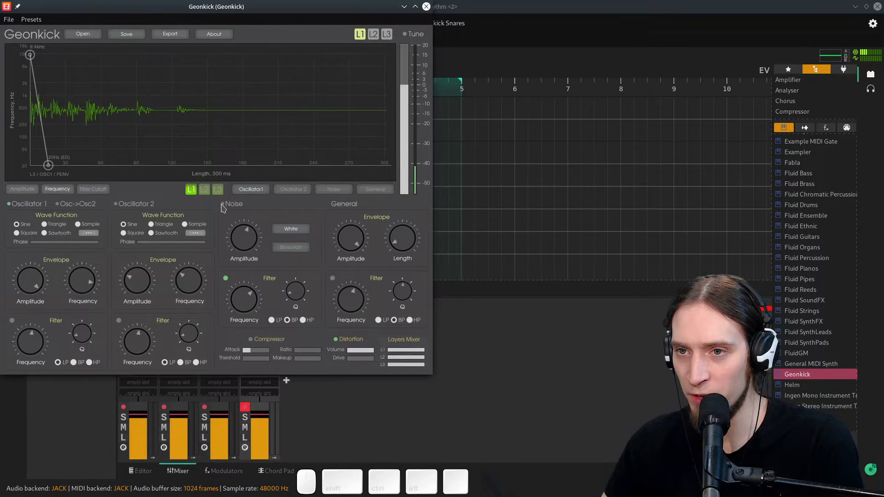
# - Adjust the distortion, setting its volume and drive to maximum
pyautogui.click(363, 37)
pyautogui.click(359, 35)
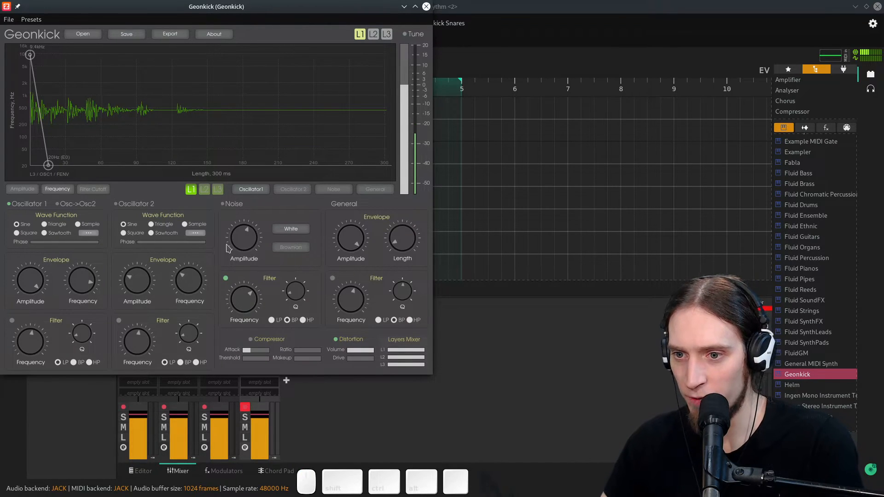
pyautogui.click(335, 339)
pyautogui.click(335, 339)
pyautogui.moveTo(410, 350); pyautogui.dragTo(344, 357)
pyautogui.moveTo(416, 364); pyautogui.dragTo(363, 366)
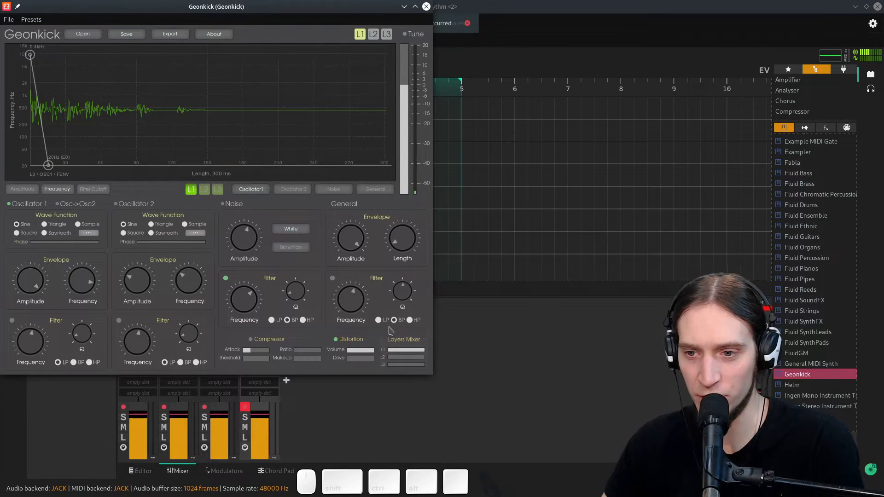
pyautogui.moveTo(417, 352); pyautogui.dragTo(481, 355)
pyautogui.moveTo(417, 364); pyautogui.dragTo(453, 364)
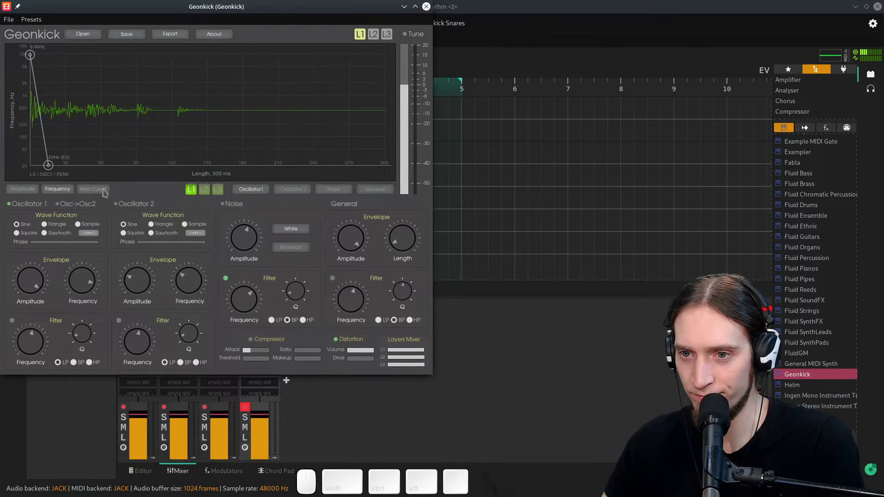
# - Stretch Oscillator 1's amplitude and frequency envelopes across the full 300 ms length
pyautogui.click(22, 189)
pyautogui.moveTo(66, 165); pyautogui.dragTo(428, 172)
pyautogui.click(57, 188)
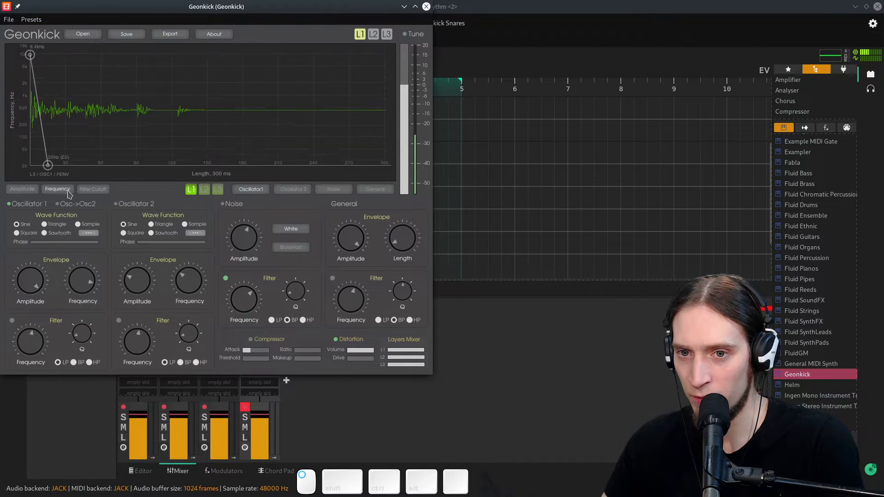
pyautogui.moveTo(47, 165); pyautogui.dragTo(387, 164)
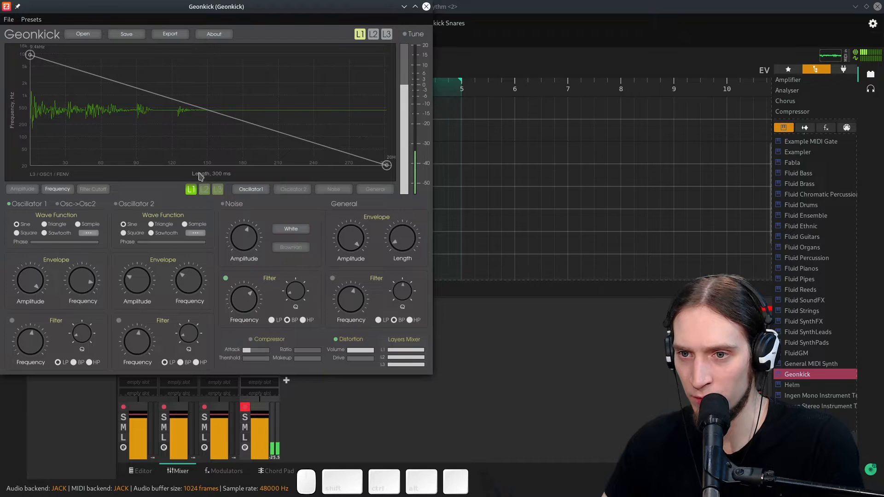
# - Switch Oscillator 1's wave function to Sawtooth after auditioning Triangle, Sine and Square
pyautogui.click(363, 190)
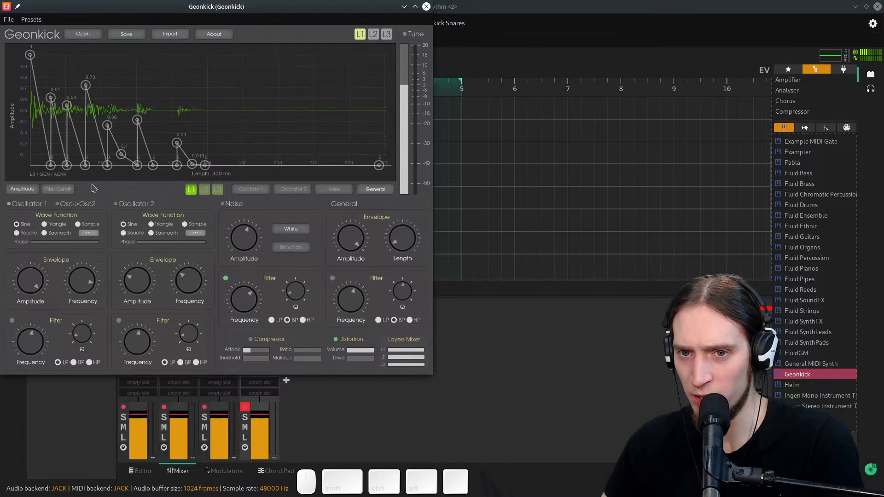
pyautogui.click(51, 191)
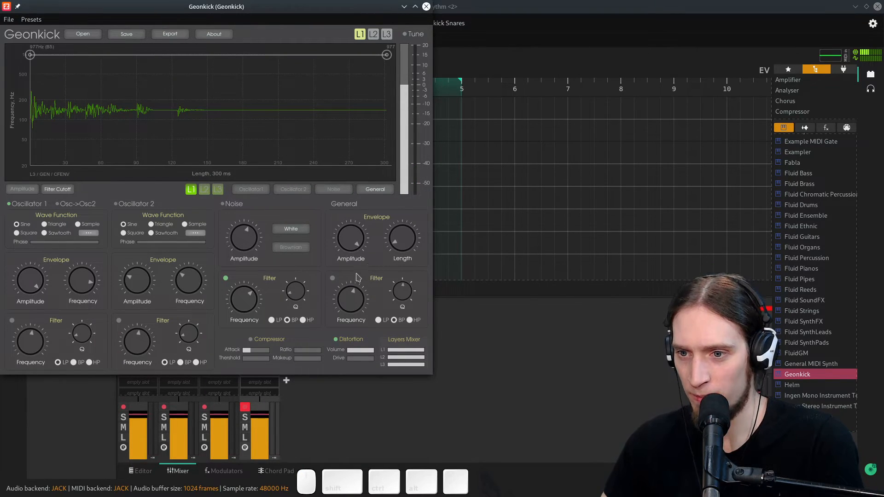
pyautogui.click(259, 191)
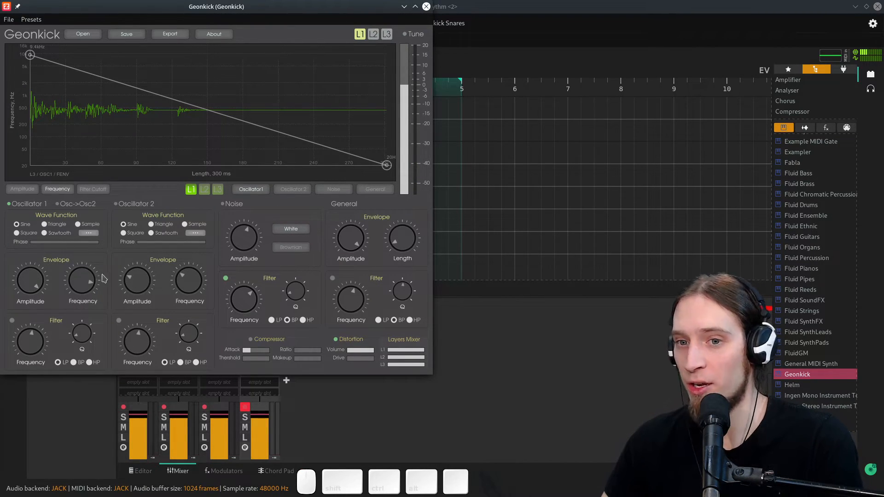
pyautogui.click(116, 204)
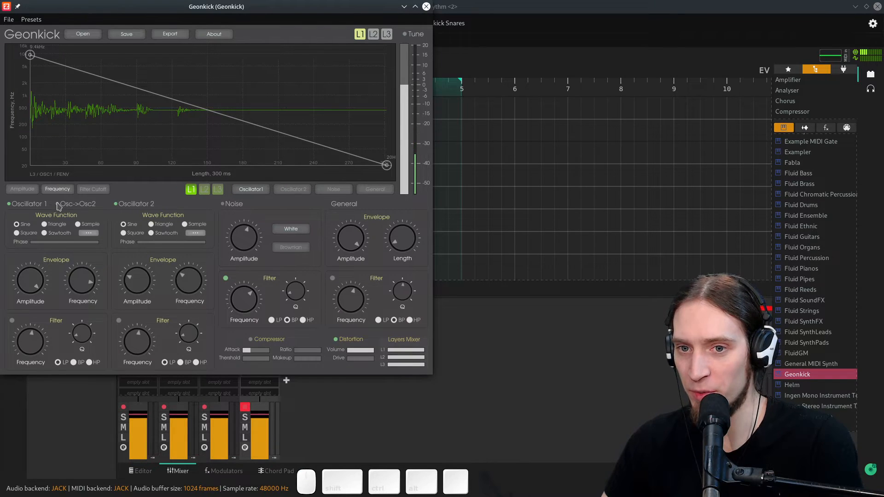
pyautogui.click(44, 225)
pyautogui.click(20, 225)
pyautogui.click(20, 233)
pyautogui.click(44, 234)
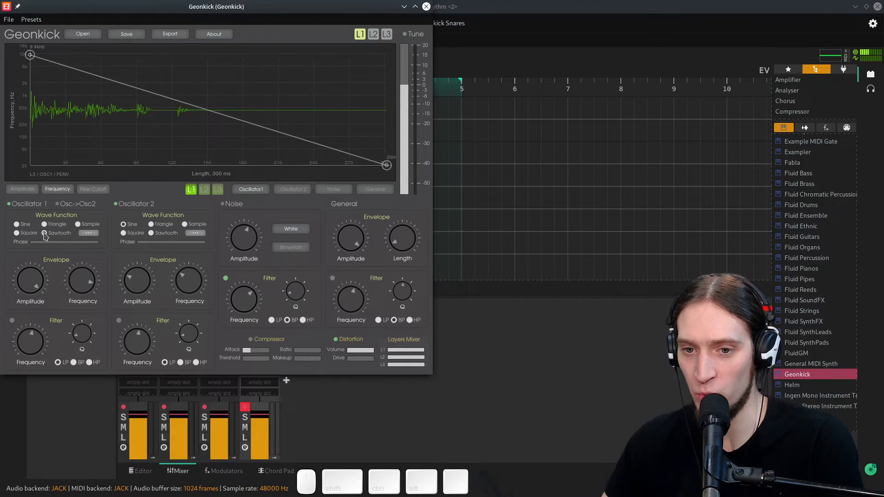
# - Enable the general filter and raise its cutoff frequency to about 1.4 kHz
pyautogui.click(333, 278)
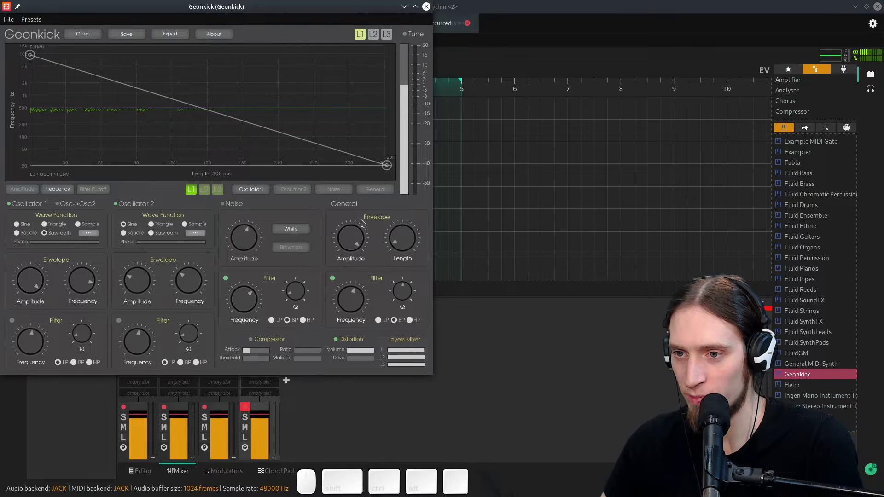
pyautogui.click(383, 190)
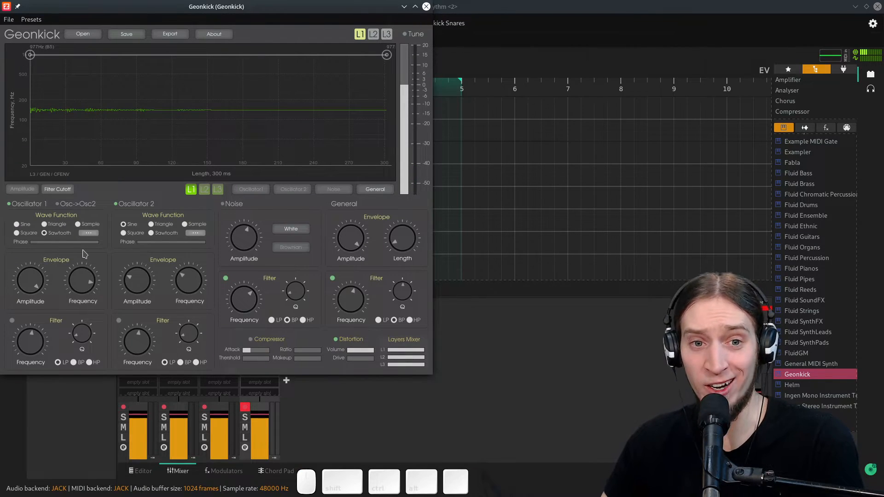
pyautogui.click(332, 278)
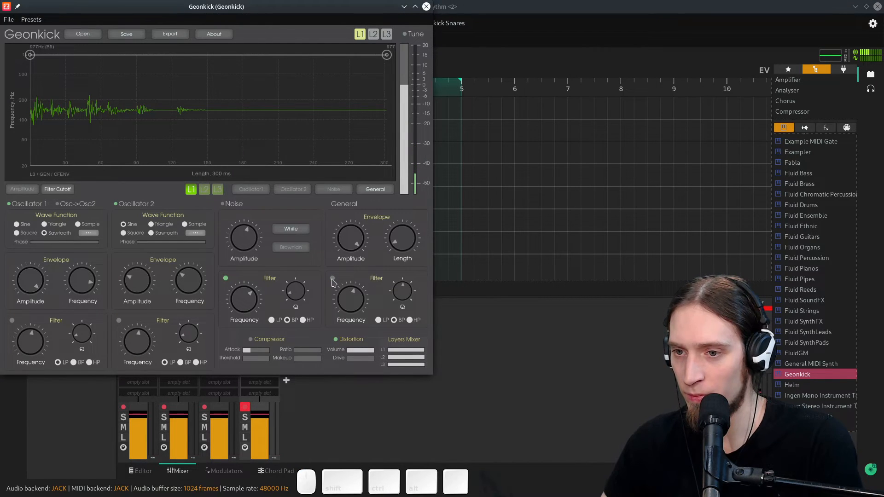
pyautogui.click(332, 278)
pyautogui.moveTo(366, 300); pyautogui.dragTo(372, 283)
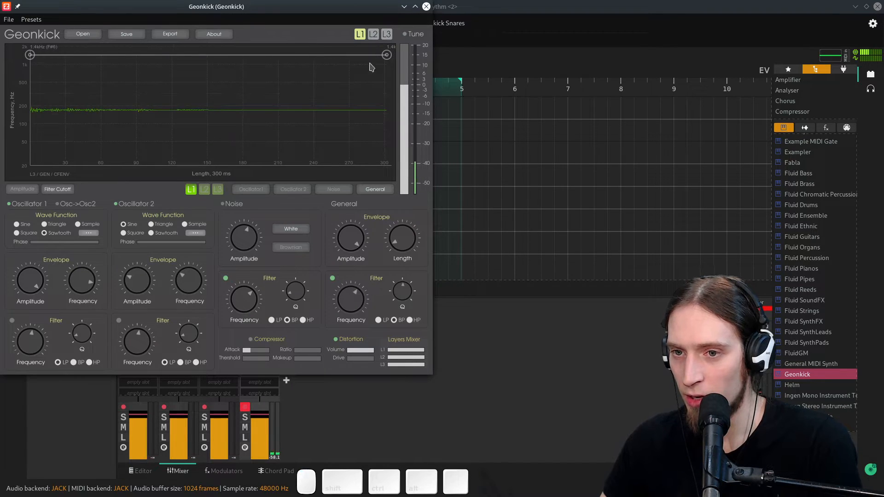
# - Re-enable layers 2 and 3
pyautogui.click(373, 35)
pyautogui.click(387, 38)
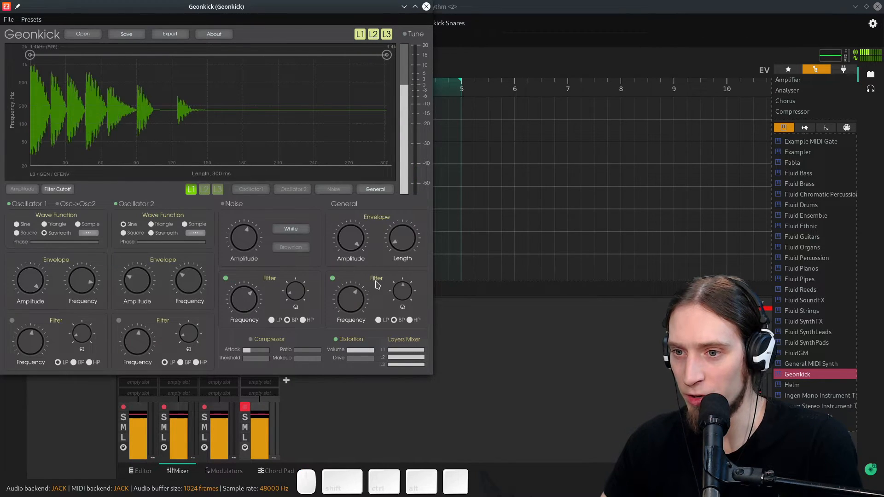
# - Lower the general filter cutoff slightly and select layer 3 for editing
pyautogui.moveTo(356, 298); pyautogui.dragTo(356, 304)
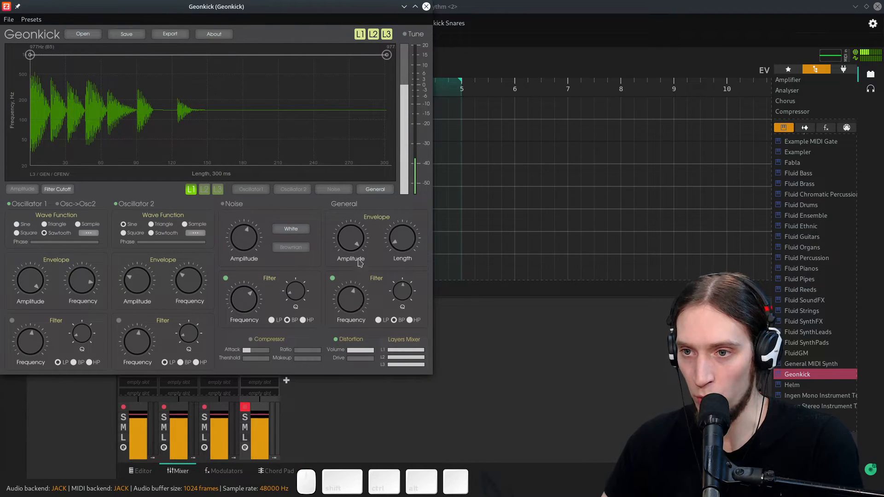
pyautogui.click(217, 190)
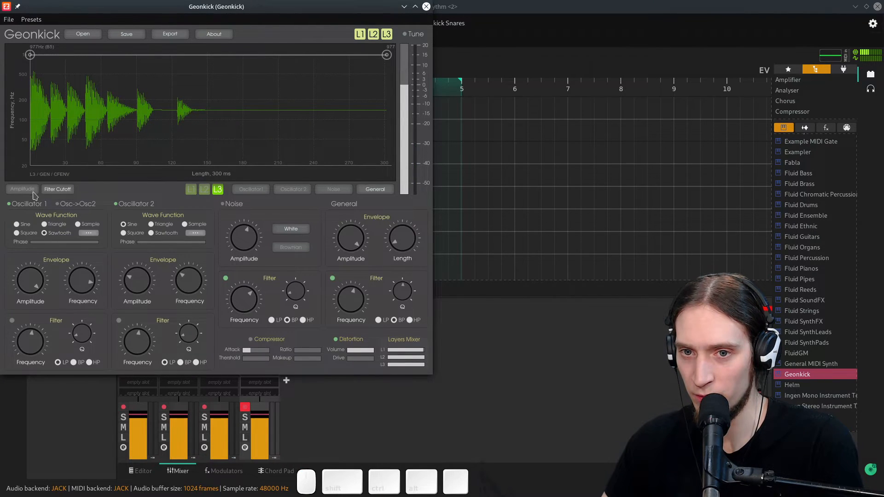
pyautogui.click(203, 189)
pyautogui.click(193, 190)
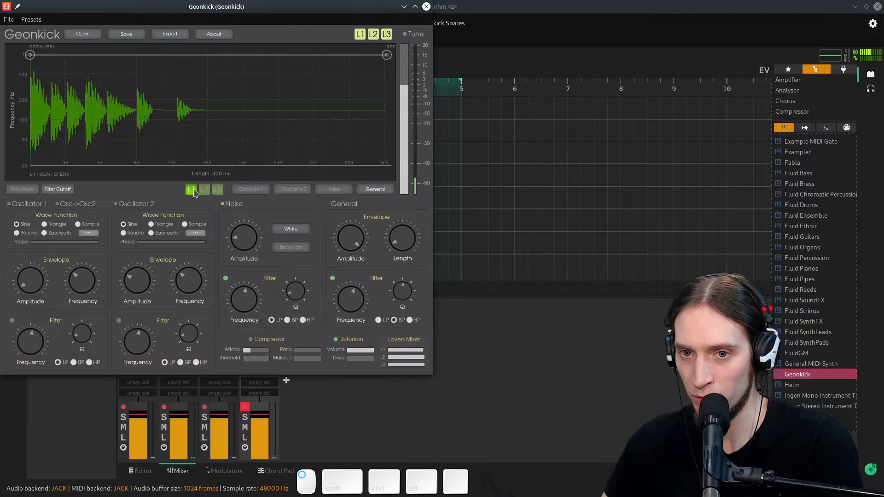
pyautogui.click(216, 190)
# - Enable Oscillator 1 on layer 3, turn its envelope frequency down and choose the Square wave function
pyautogui.click(10, 205)
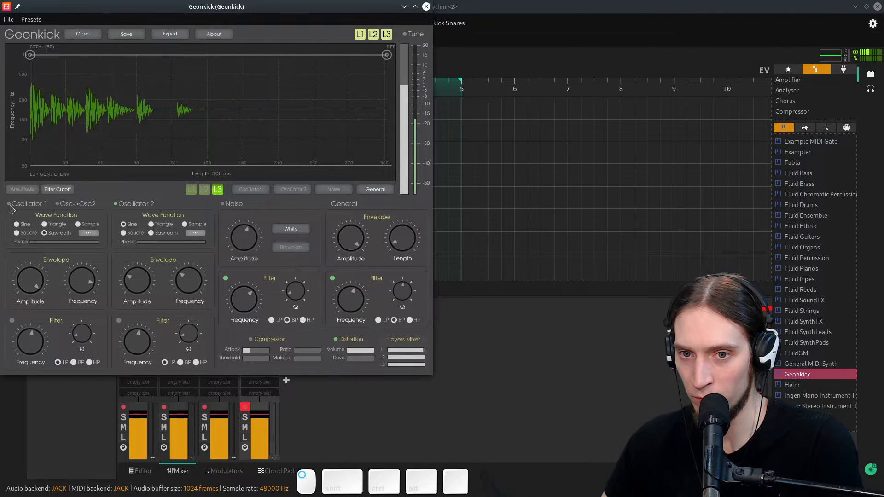
pyautogui.click(10, 205)
pyautogui.moveTo(92, 282); pyautogui.dragTo(86, 334)
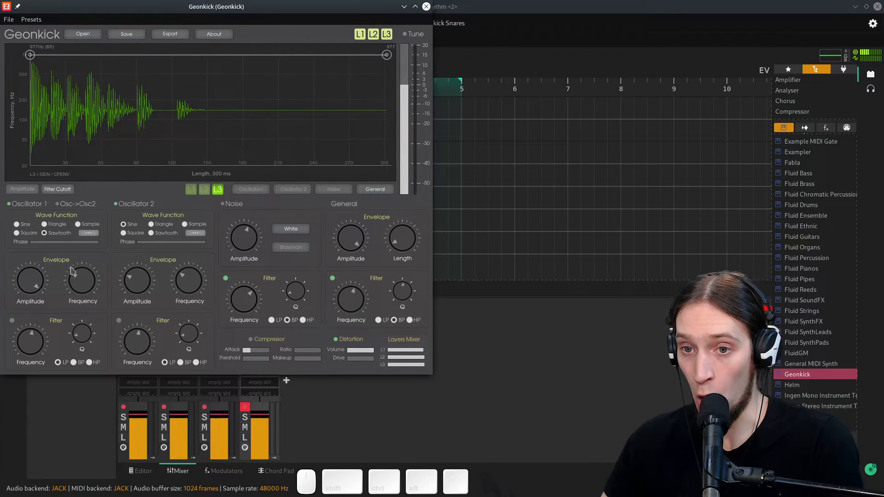
pyautogui.click(28, 234)
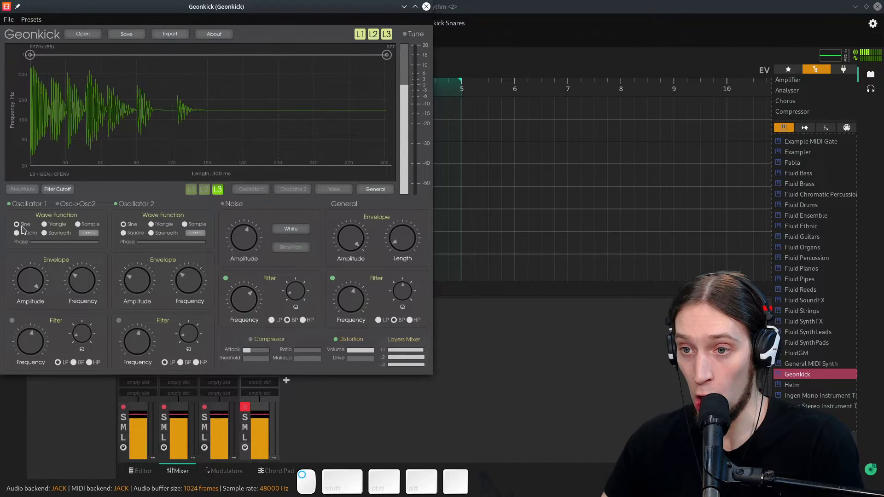
# - Disable layers 1 and 2 so only layer 3 sounds
pyautogui.click(372, 37)
pyautogui.click(359, 35)
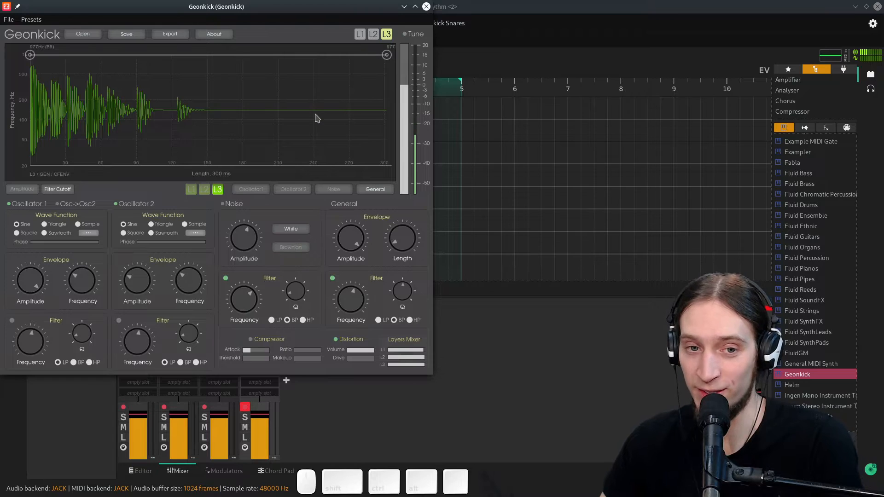
pyautogui.moveTo(386, 54); pyautogui.dragTo(401, 4)
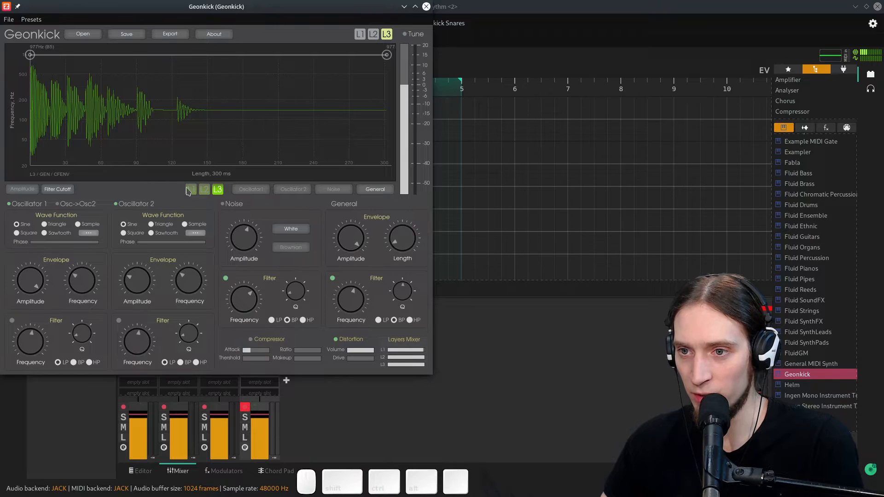
# - Shape layer 3 Oscillator 1's frequency envelope to drop sharply at the start and stay low to the end
pyautogui.click(252, 193)
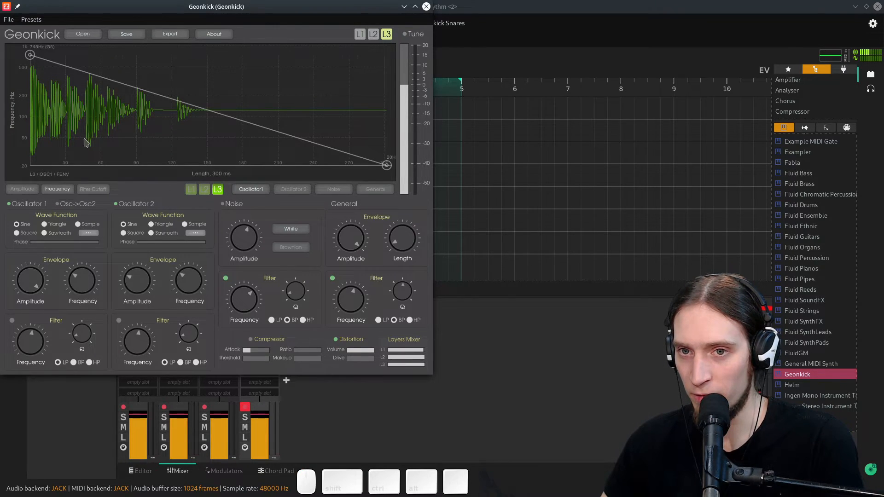
pyautogui.moveTo(388, 163); pyautogui.dragTo(35, 102)
pyautogui.doubleClick(137, 109)
pyautogui.moveTo(137, 109); pyautogui.dragTo(395, 112)
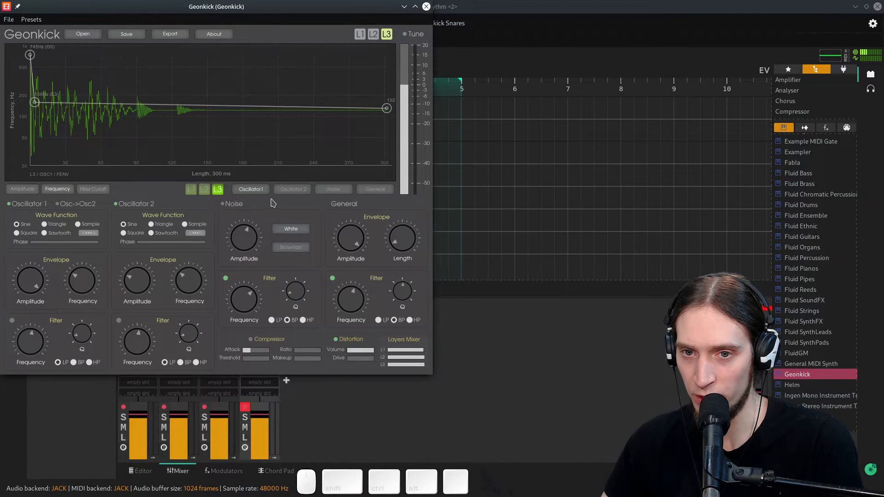
# - Shorten layer 3 Oscillator 1's amplitude envelope to about 20 ms
pyautogui.click(21, 189)
pyautogui.moveTo(386, 165); pyautogui.dragTo(57, 164)
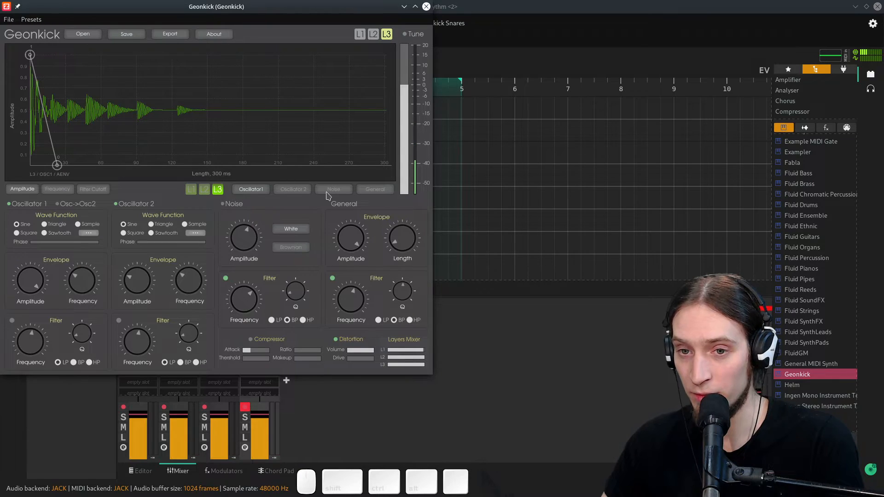
# - Re-enable layers 1 and 2 and switch off Oscillator 2 on layer 3
pyautogui.click(373, 34)
pyautogui.click(359, 34)
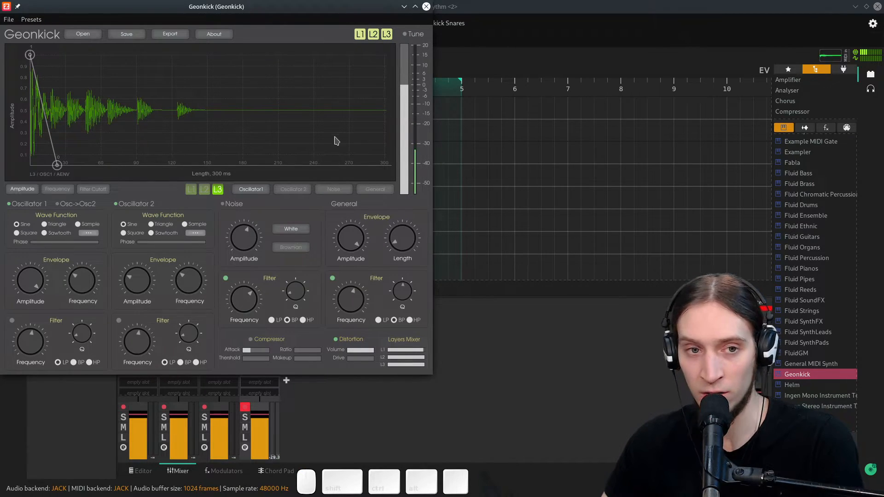
pyautogui.click(380, 188)
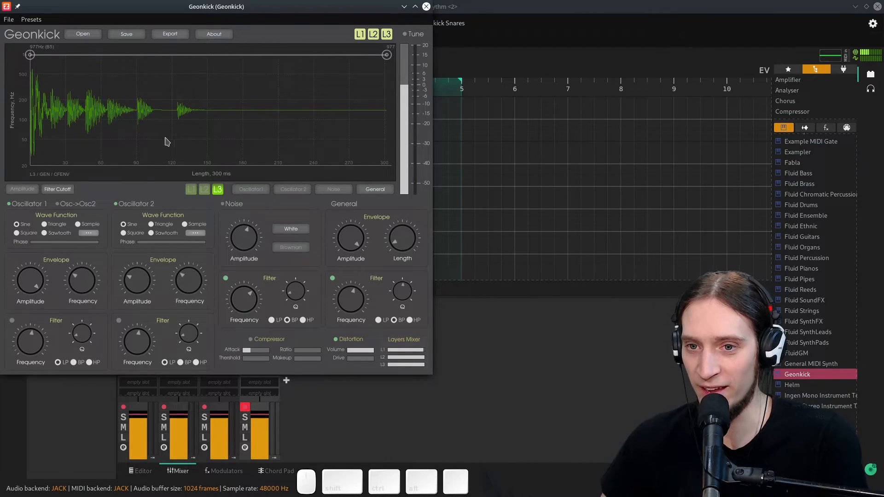
pyautogui.click(116, 204)
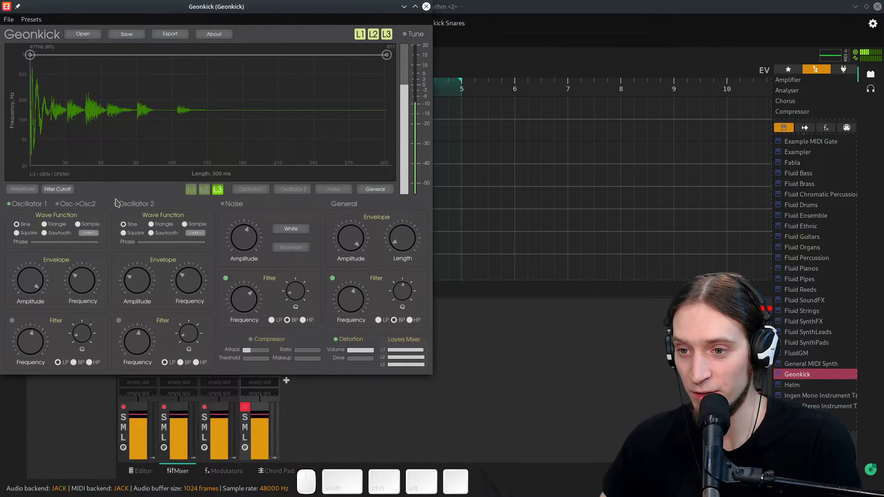
# - Close Geonkick and rename the fourth track to ClapSnare
pyautogui.click(426, 7)
pyautogui.doubleClick(269, 306)
pyautogui.write('ClapSnare')
pyautogui.press('Return')
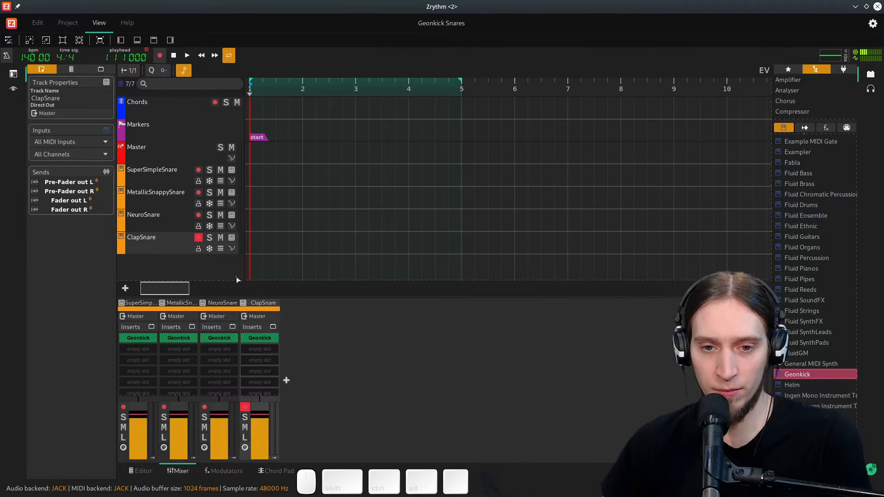
# - Add Dragonfly Hall Reverb as an insert on the ClapSnare channel
pyautogui.rightClick(260, 354)
pyautogui.press('Escape')
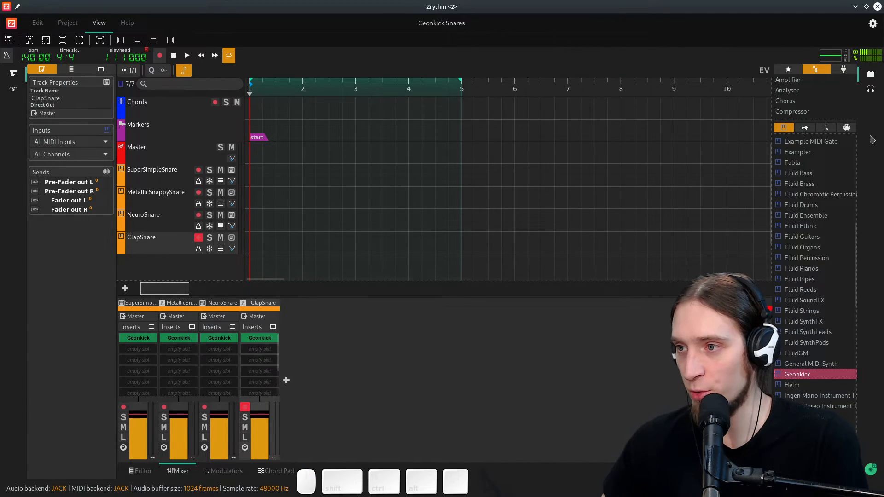
pyautogui.click(825, 127)
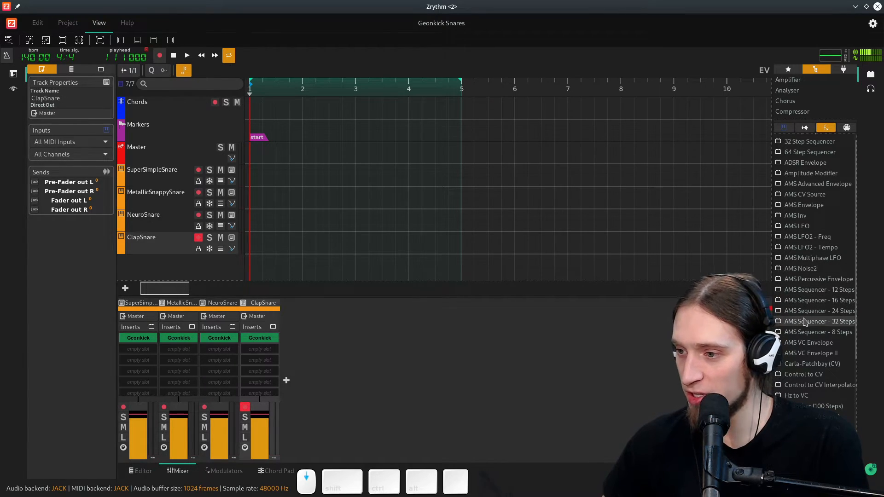
pyautogui.scroll(-3, 805, 321)
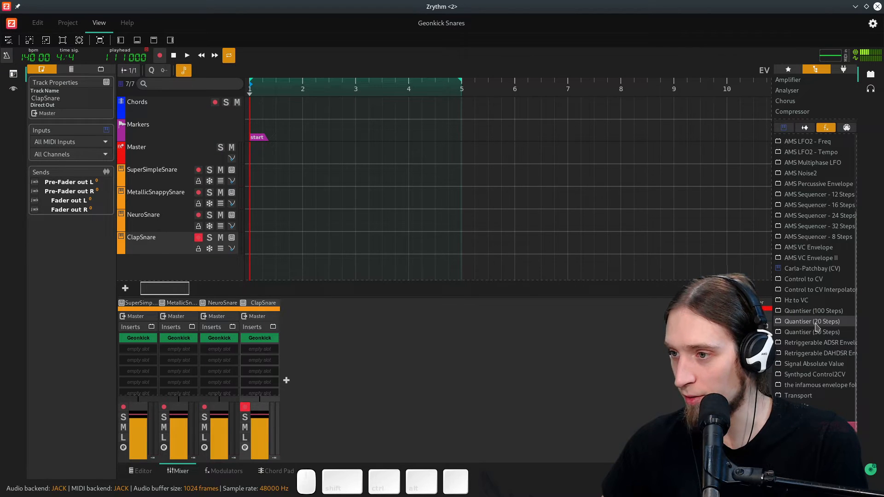
pyautogui.scroll(3, 818, 348)
pyautogui.click(804, 128)
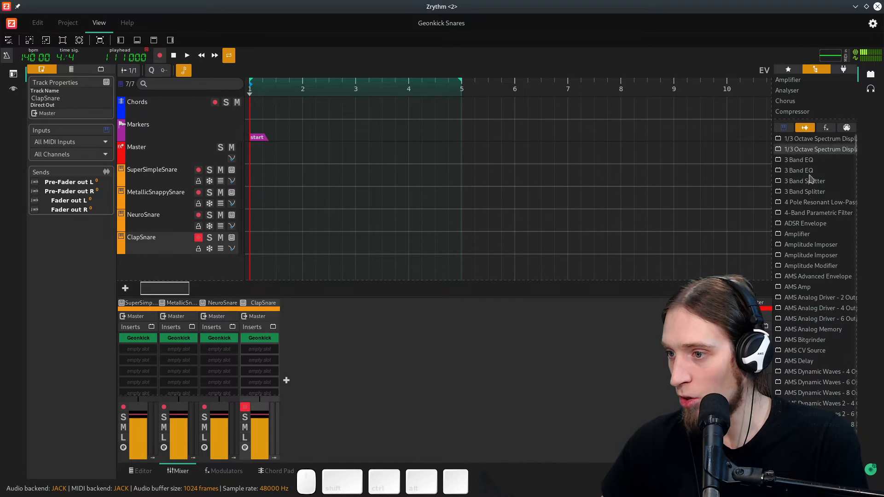
pyautogui.scroll(-15, 819, 271)
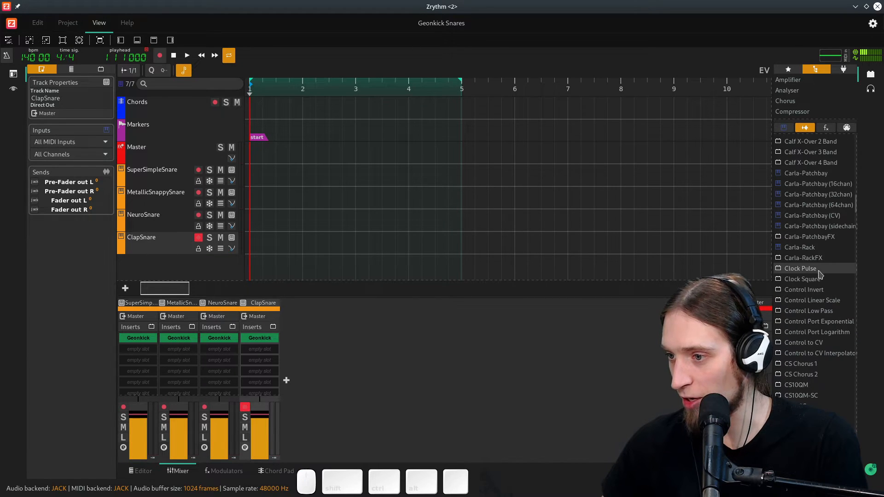
pyautogui.scroll(-10, 828, 232)
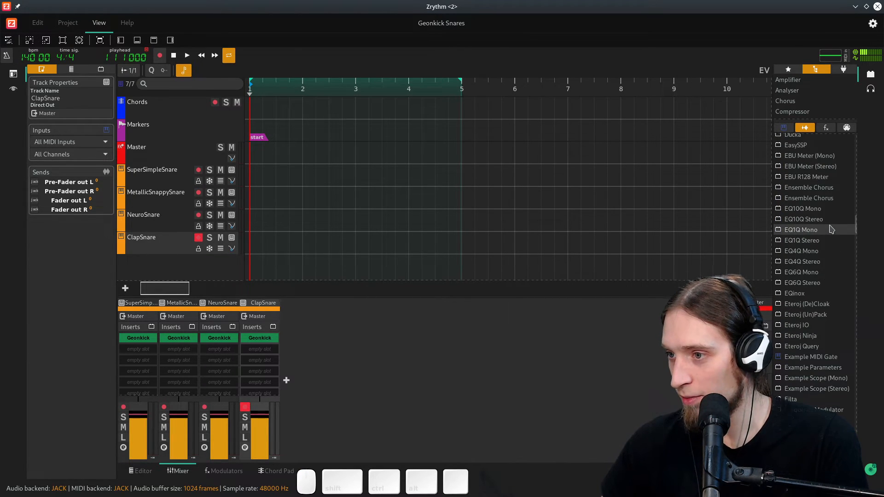
pyautogui.scroll(-5, 818, 303)
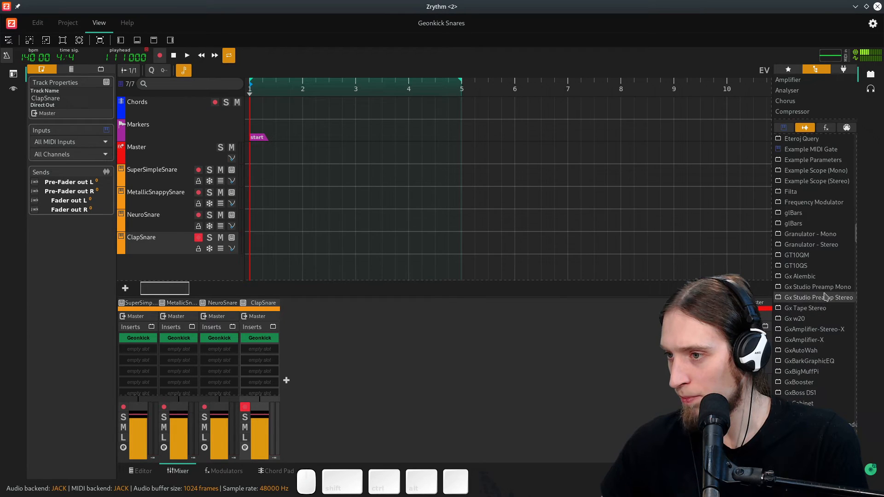
pyautogui.scroll(5, 827, 291)
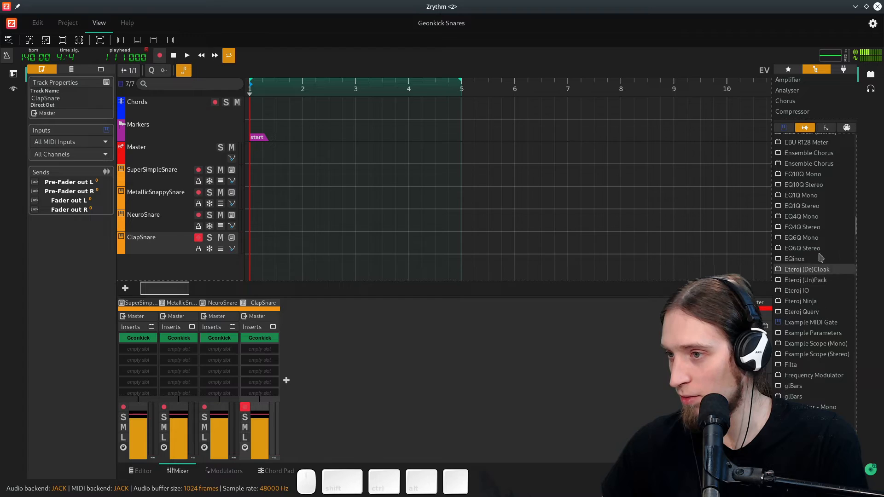
pyautogui.scroll(3, 820, 231)
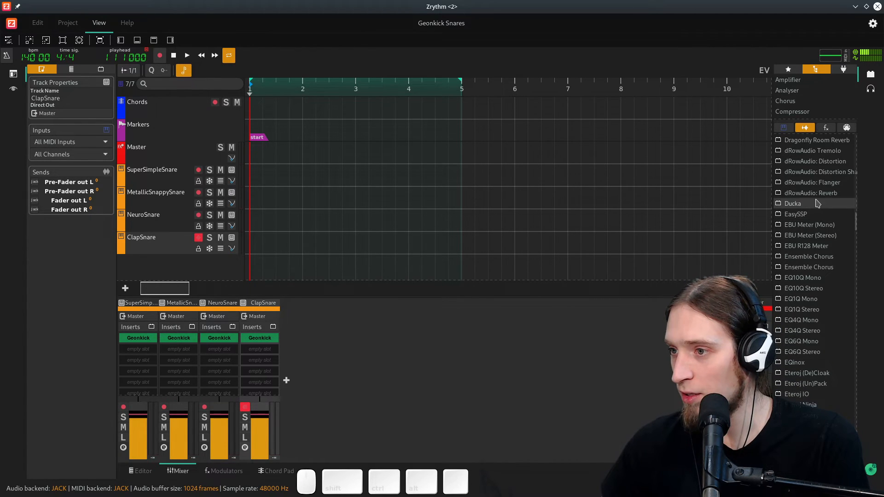
pyautogui.scroll(4, 817, 221)
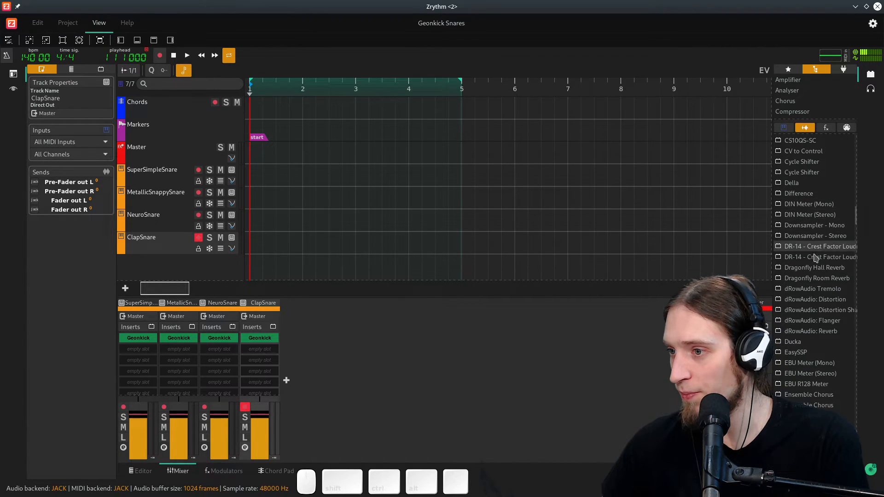
pyautogui.moveTo(815, 267); pyautogui.dragTo(262, 350)
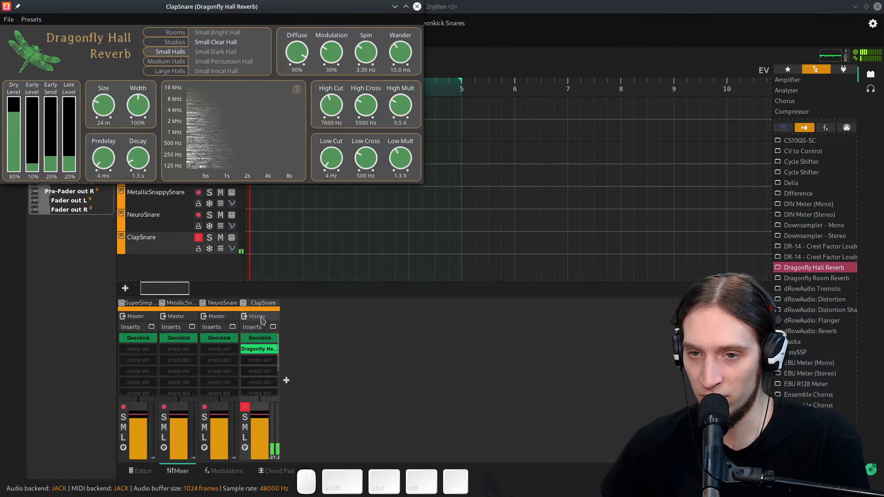
# - Set the reverb's dry level to 100%, early send and late levels to 4%, predelay 0 ms and decay 1.5 s
pyautogui.moveTo(17, 126); pyautogui.dragTo(16, 103)
pyautogui.moveTo(69, 161); pyautogui.dragTo(52, 172)
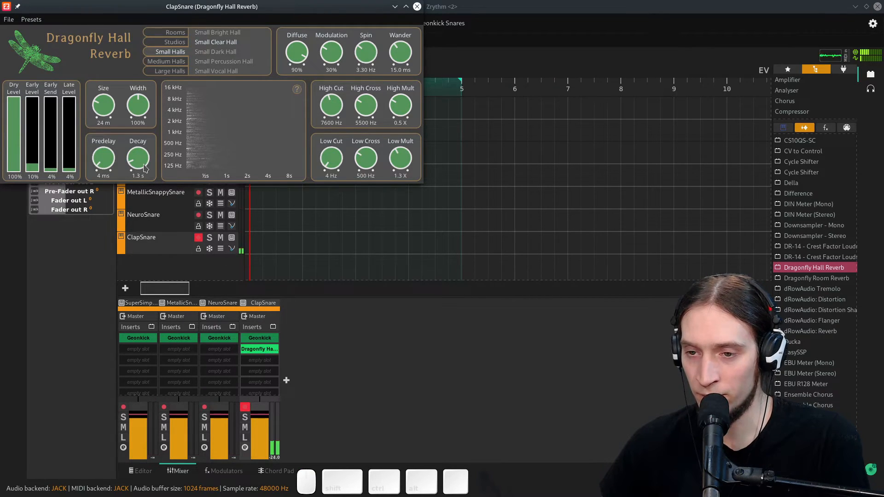
pyautogui.moveTo(142, 161); pyautogui.dragTo(117, 169)
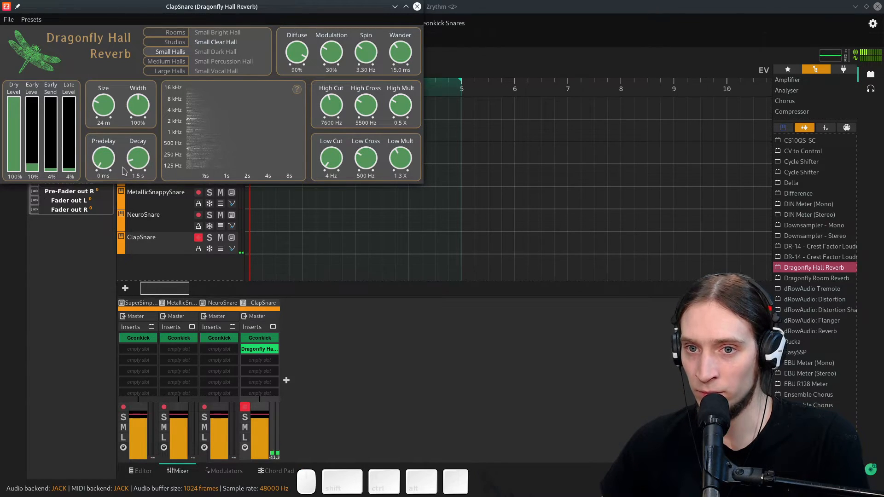
pyautogui.click(416, 7)
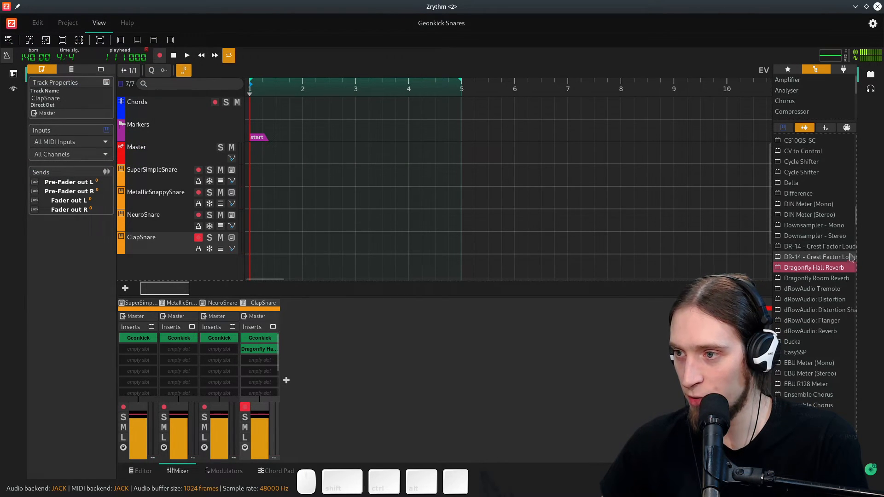
# - Save the project
pyautogui.moveTo(854, 215); pyautogui.dragTo(878, 233)
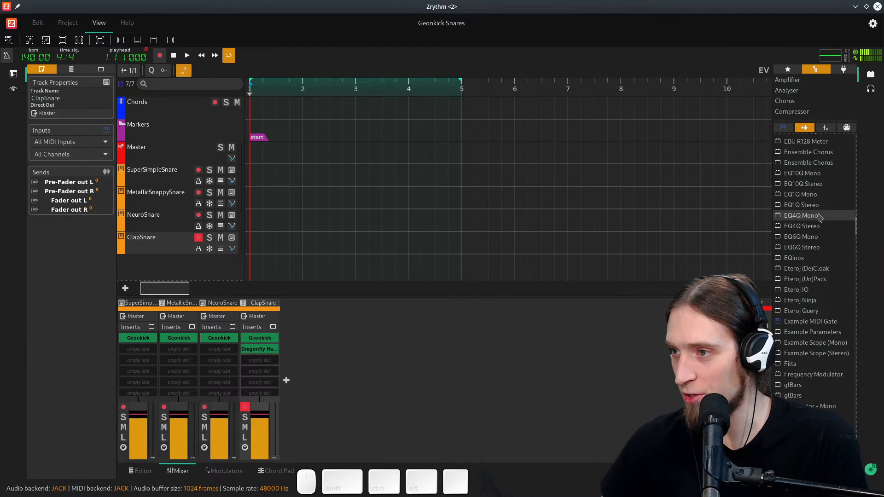
pyautogui.hotkey('ctrl', 's')
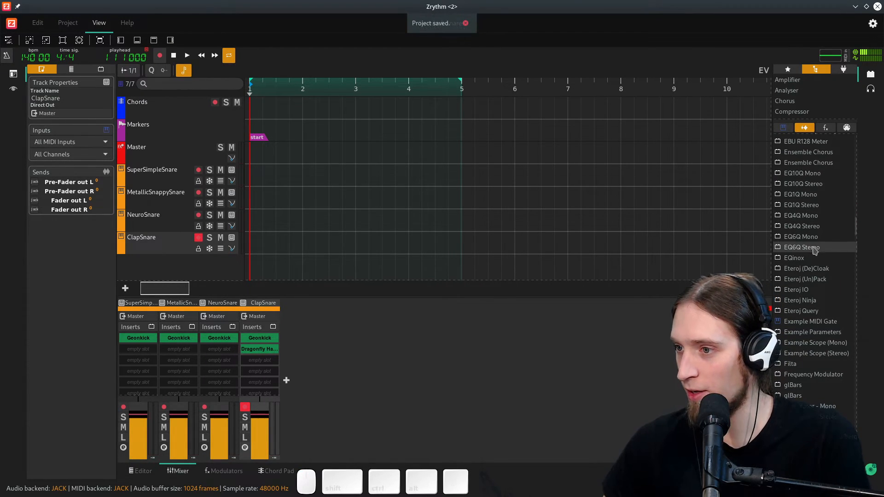
# - Insert EQ10Q Stereo after the reverb on the ClapSnare channel and open its window
pyautogui.click(816, 185)
pyautogui.moveTo(816, 187); pyautogui.dragTo(272, 364)
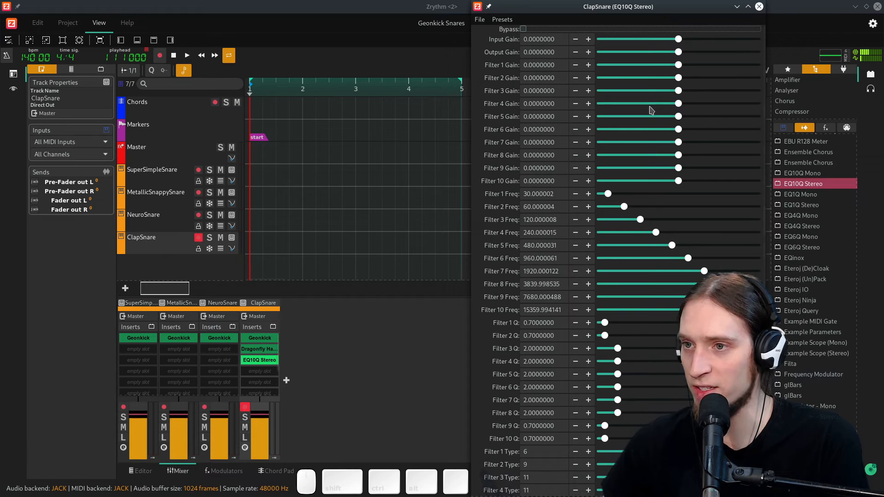
pyautogui.moveTo(591, 6); pyautogui.dragTo(506, 6)
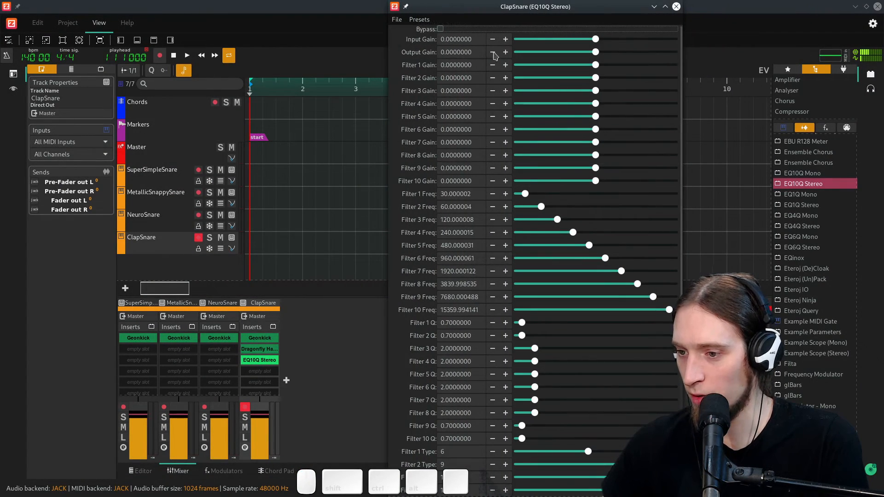
pyautogui.click(676, 7)
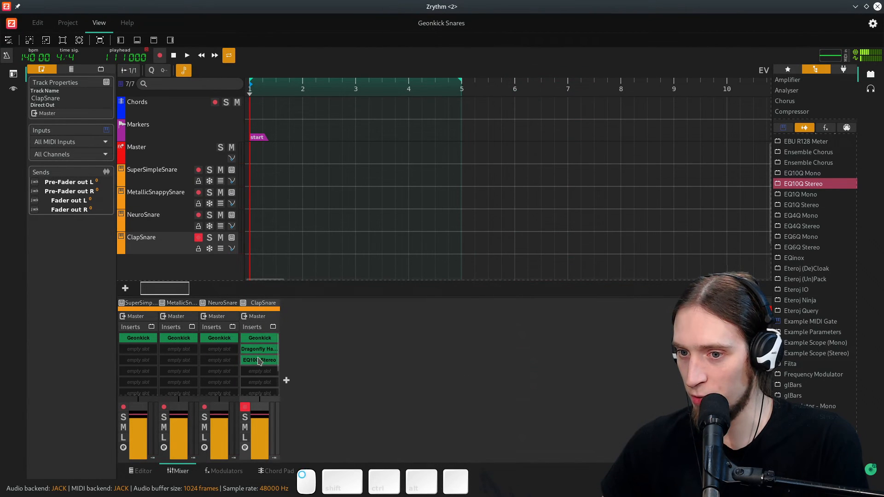
pyautogui.click(259, 362)
pyautogui.doubleClick(257, 363)
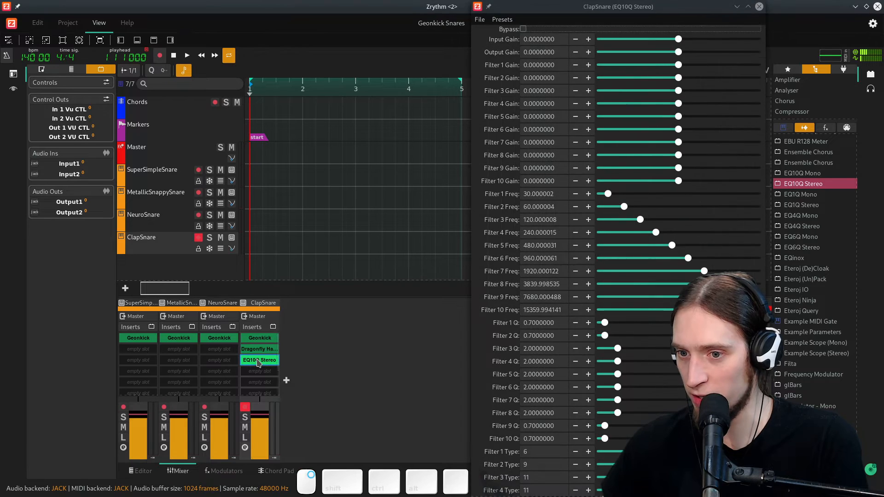
# - Close the EQ10Q Stereo window and delete that insert from the ClapSnare channel
pyautogui.rightClick(258, 363)
pyautogui.click(757, 6)
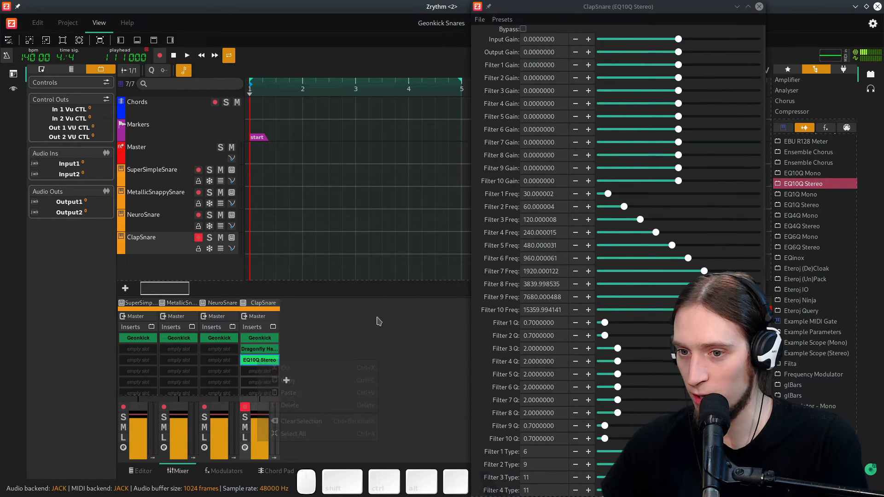
pyautogui.rightClick(267, 363)
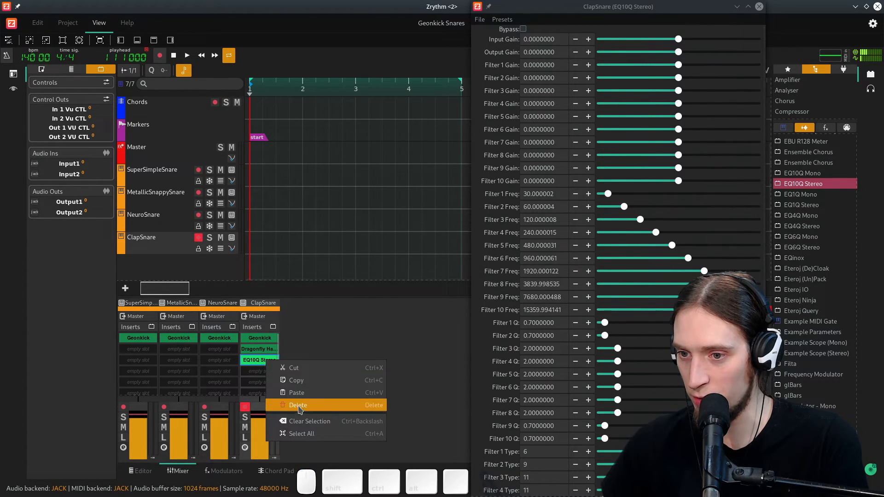
pyautogui.click(298, 409)
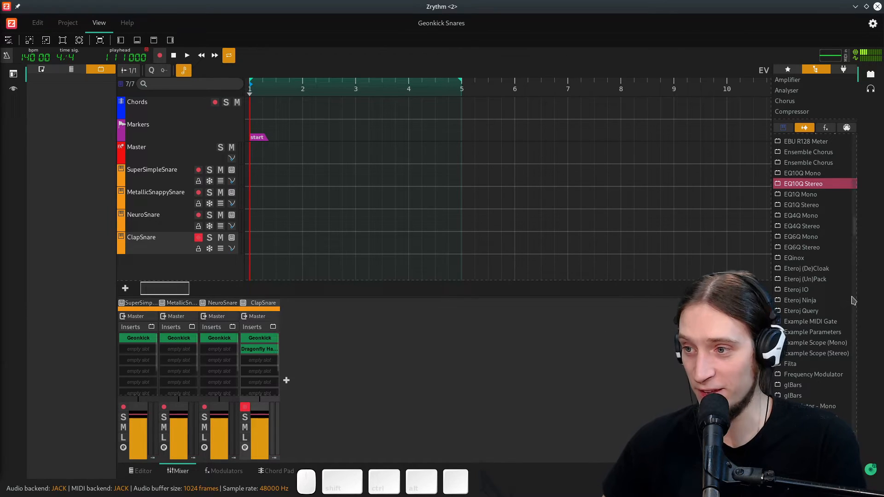
# - Insert Calf Equalizer 5 Band after the reverb on the ClapSnare channel and close its window
pyautogui.moveTo(857, 225); pyautogui.dragTo(857, 185)
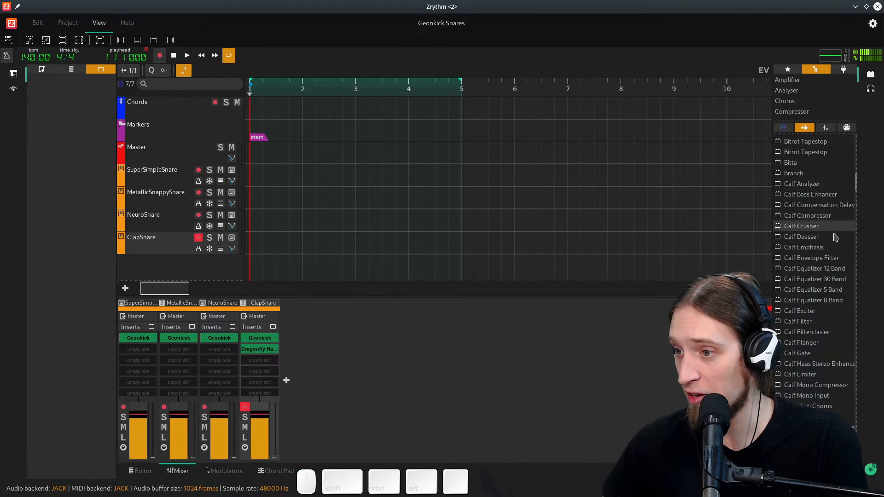
pyautogui.moveTo(825, 293); pyautogui.dragTo(273, 365)
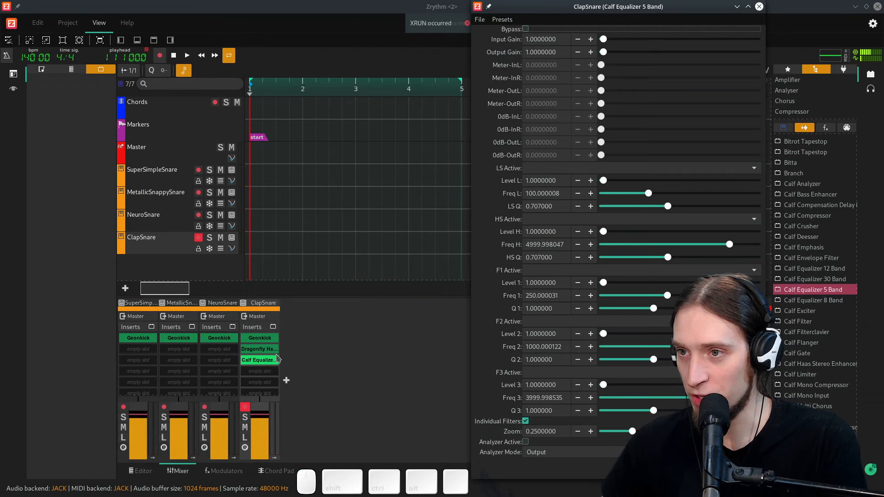
pyautogui.click(759, 7)
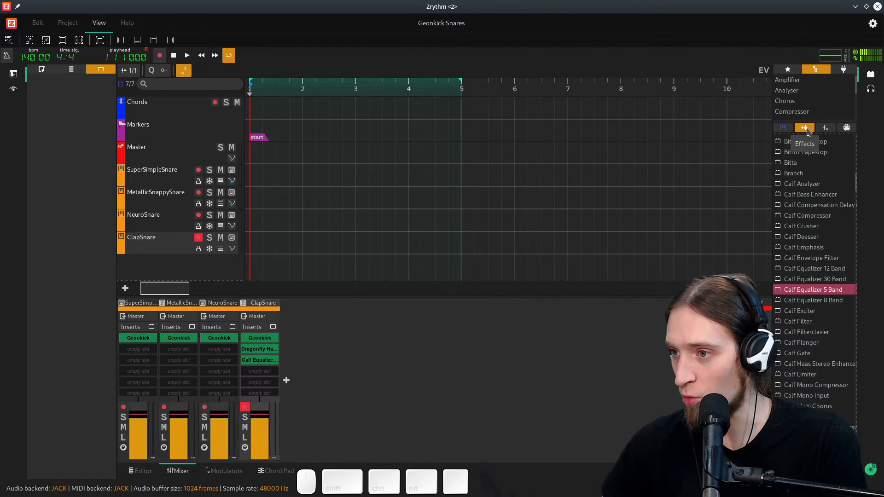
# - Filter the plugin browser to the Equaliser category and replace the ClapSnare's Calf Equalizer insert with Luftikus
pyautogui.moveTo(854, 187); pyautogui.dragTo(855, 330)
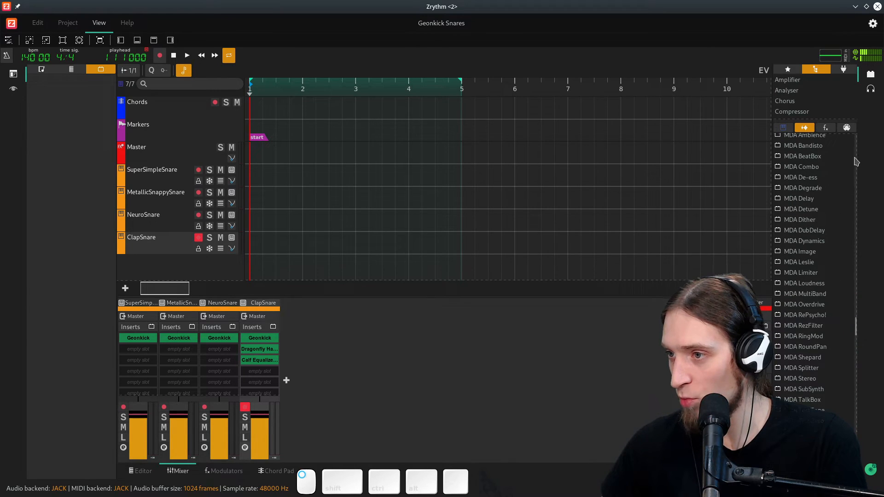
pyautogui.click(826, 131)
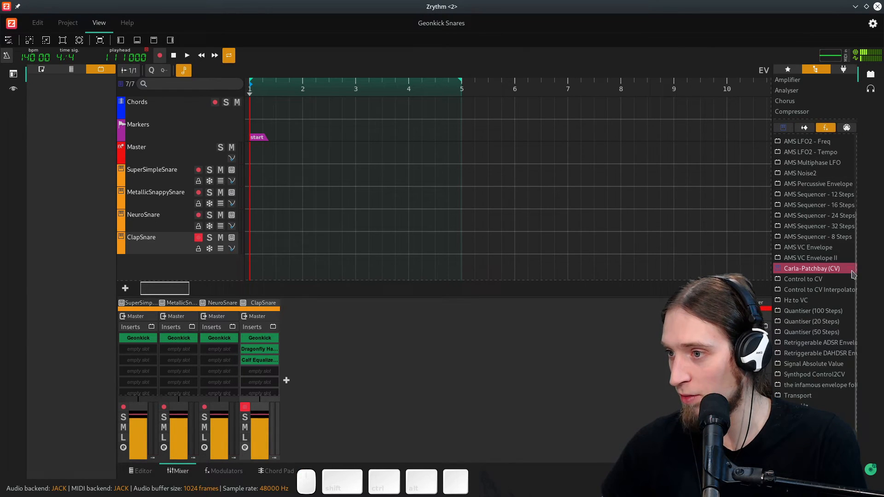
pyautogui.scroll(5, 850, 351)
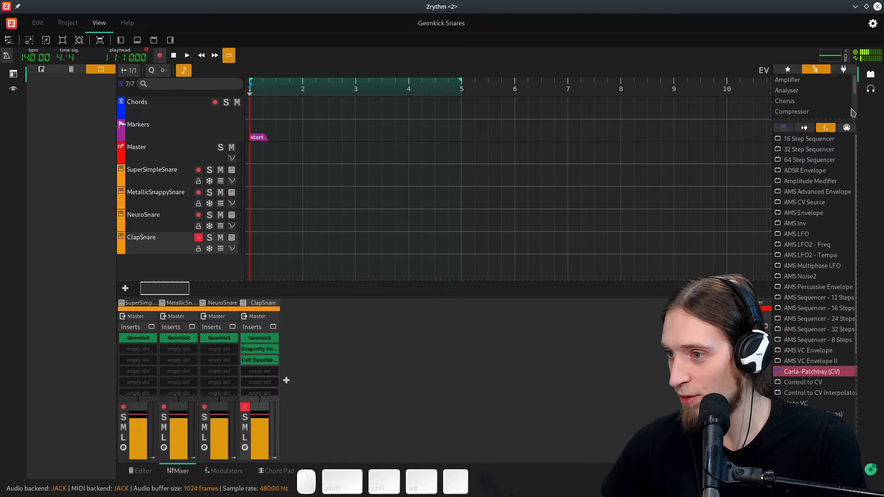
pyautogui.click(804, 127)
pyautogui.scroll(-4, 801, 89)
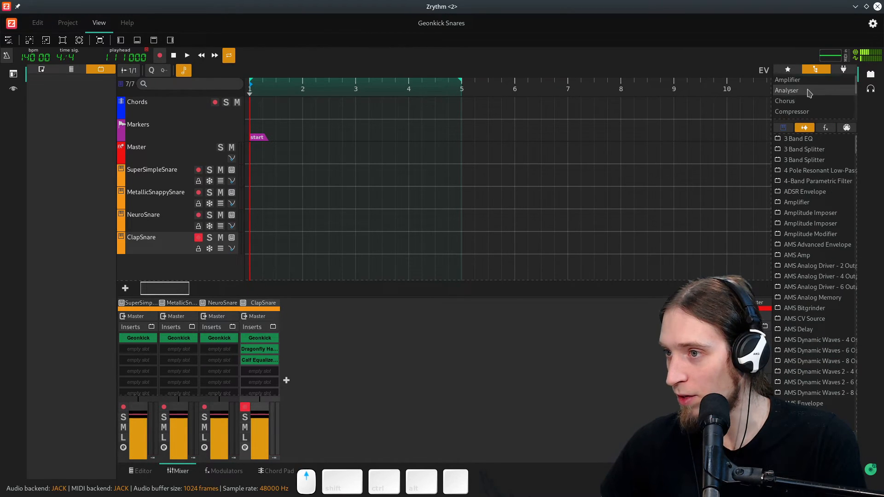
pyautogui.scroll(3, 809, 92)
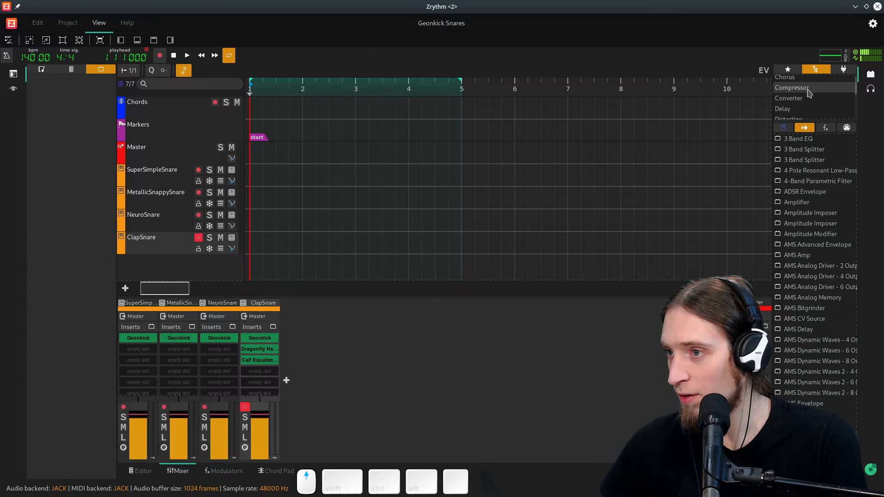
pyautogui.moveTo(810, 124); pyautogui.dragTo(805, 252)
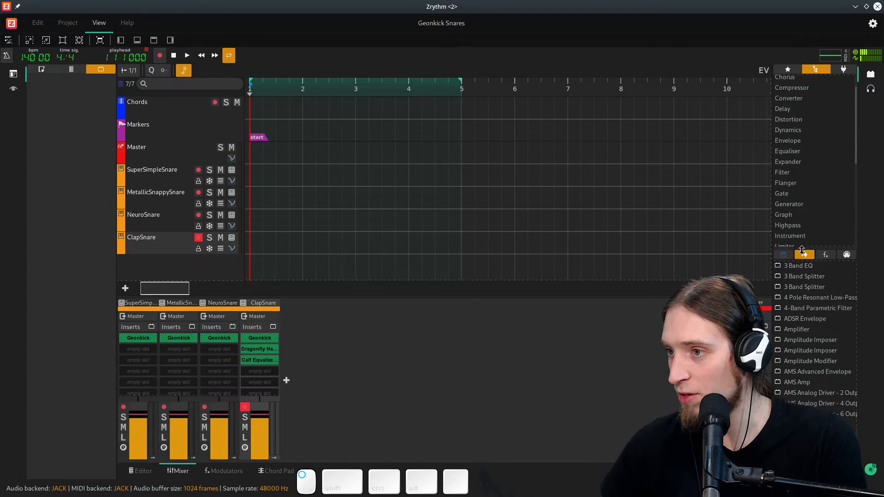
pyautogui.click(798, 151)
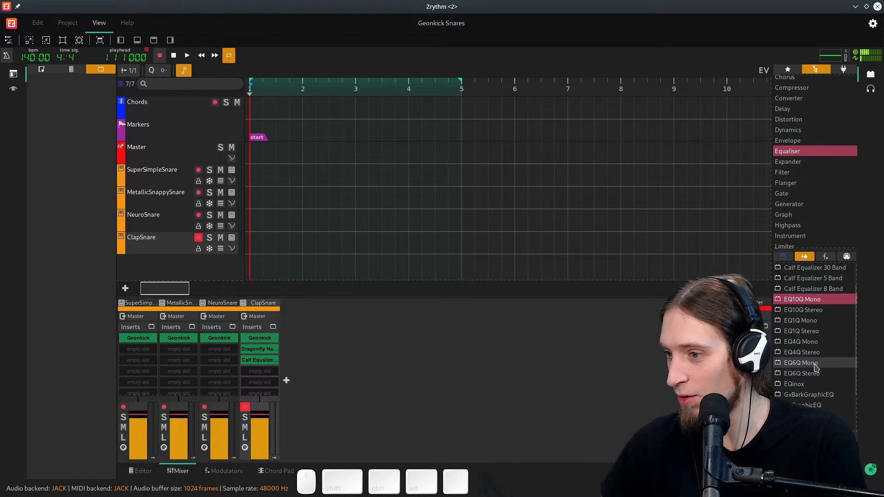
pyautogui.scroll(-2, 815, 367)
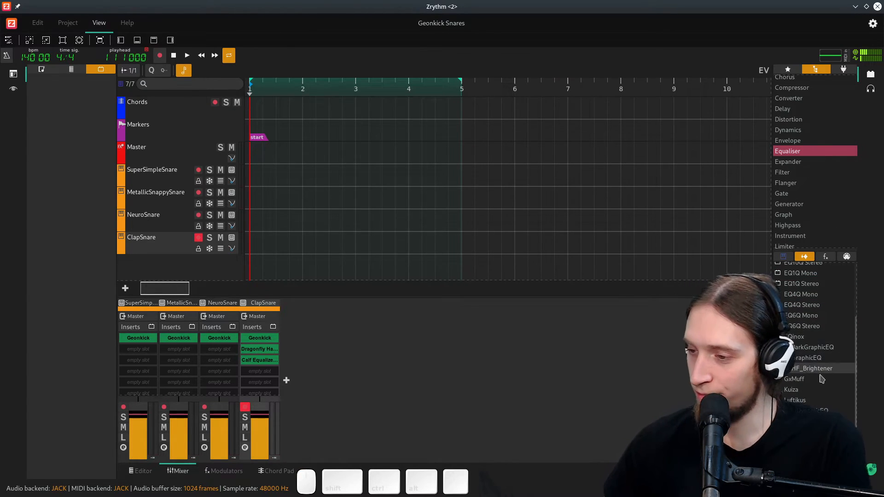
pyautogui.moveTo(679, 403); pyautogui.dragTo(259, 360)
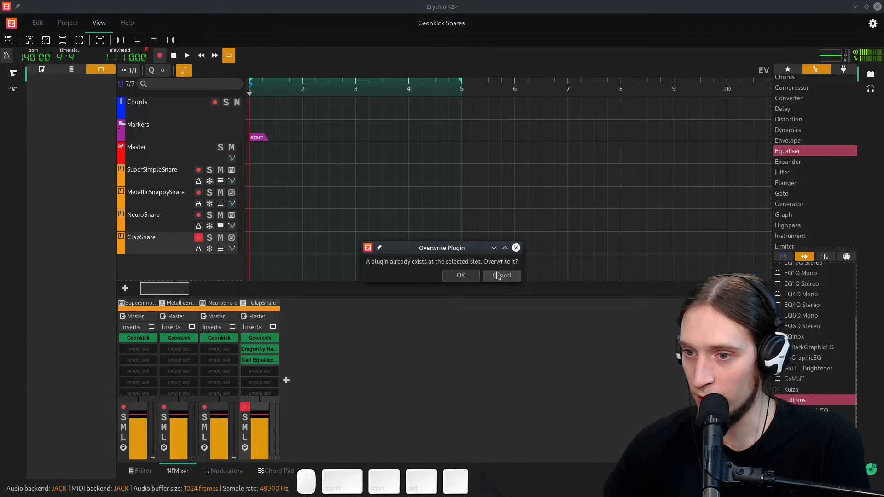
pyautogui.click(474, 275)
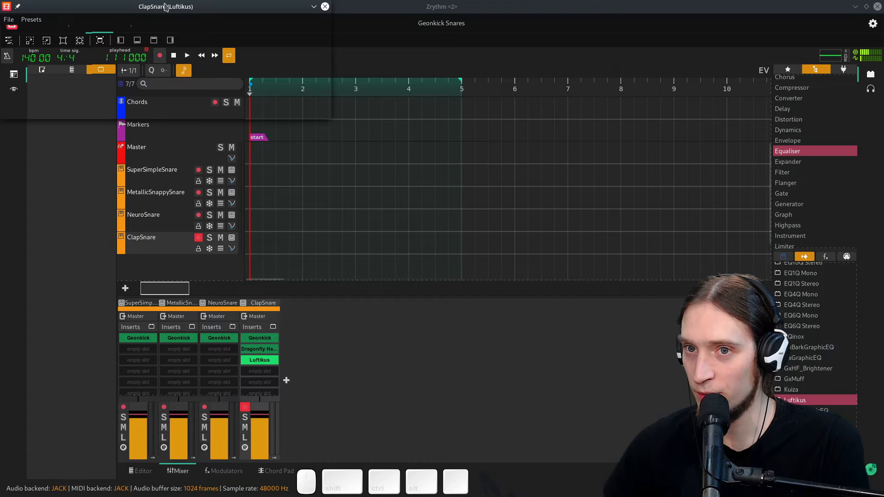
# - Move the Luftikus window into view and set its 2.5 kHz band to 0.30
pyautogui.click(347, 120)
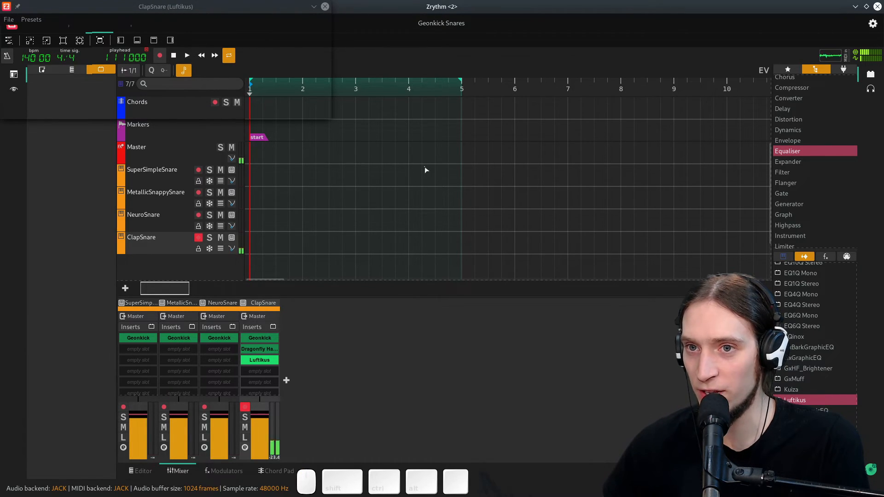
pyautogui.moveTo(193, 14); pyautogui.dragTo(398, 171)
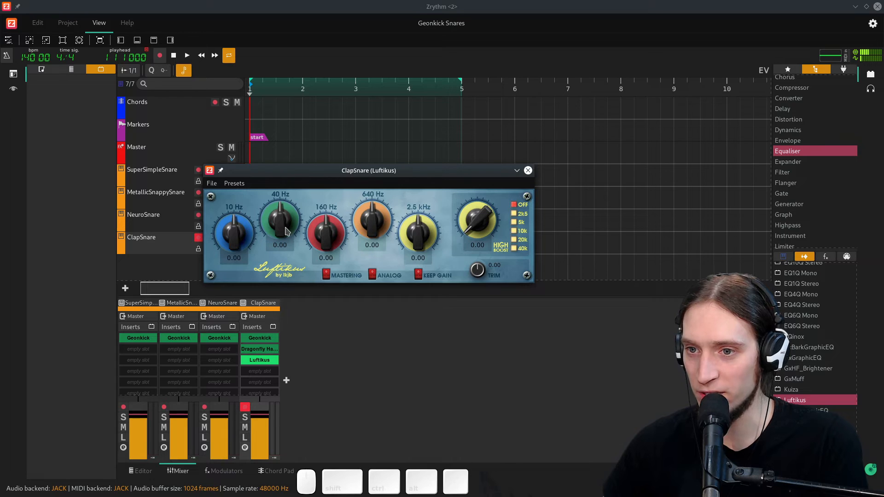
pyautogui.scroll(7, 430, 242)
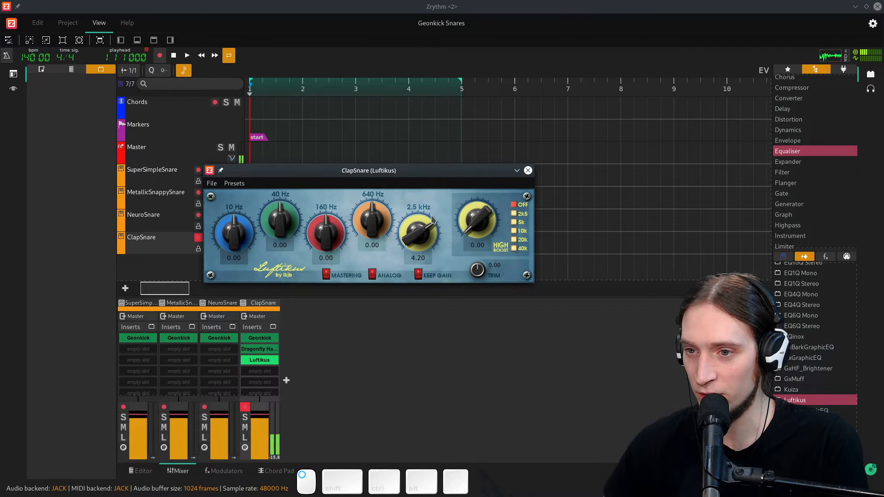
pyautogui.scroll(-5, 434, 238)
# - Set the Luftikus high boost to 5k with a gain of about 4.85
pyautogui.moveTo(482, 225); pyautogui.dragTo(484, 180)
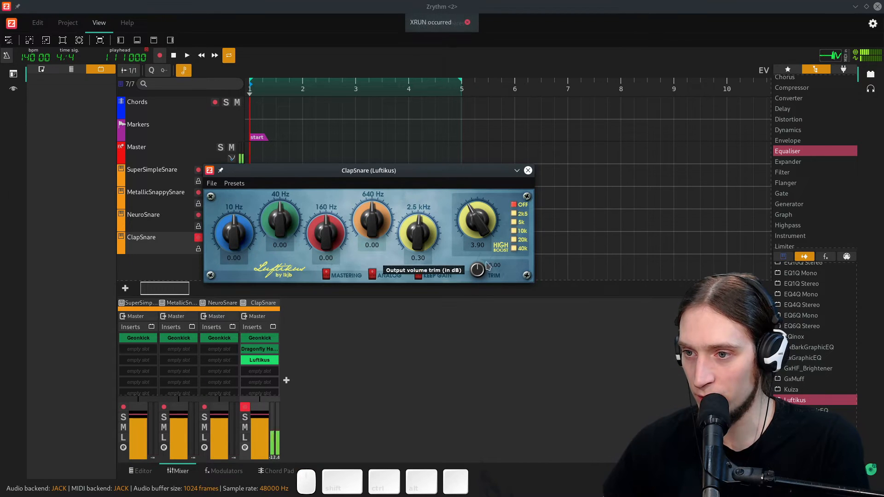
pyautogui.click(515, 222)
pyautogui.scroll(5, 490, 216)
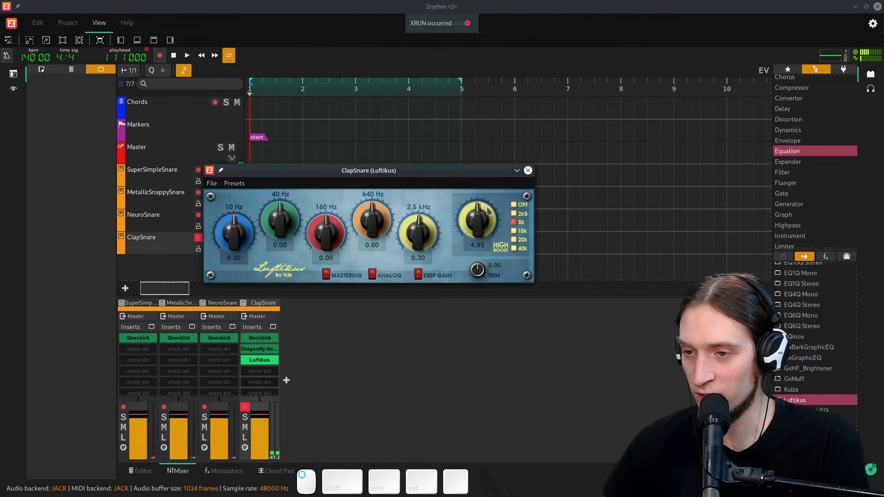
# - Raise the Luftikus 10 Hz band to 8.40 and the 40 Hz band to 0.90, then close its window
pyautogui.moveTo(241, 240); pyautogui.dragTo(244, 195)
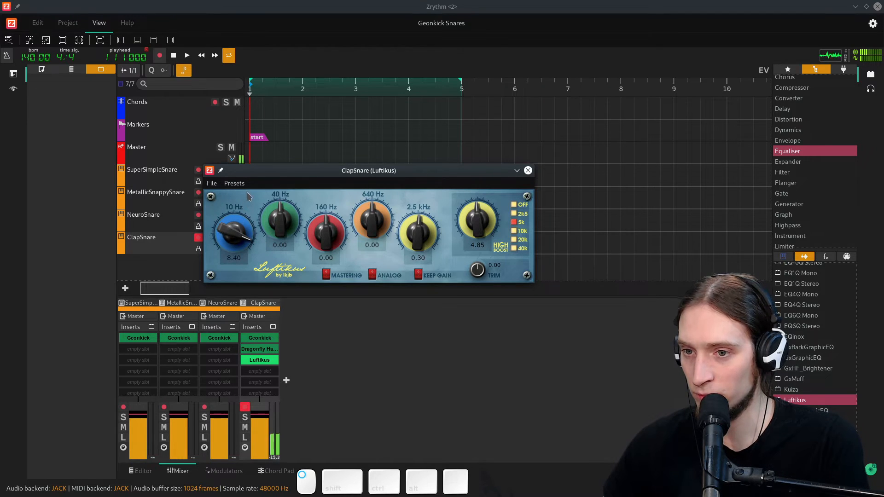
pyautogui.moveTo(282, 219)
pyautogui.mouseDown()
pyautogui.moveTo(283, 200)
pyautogui.moveTo(285, 214)
pyautogui.mouseUp()
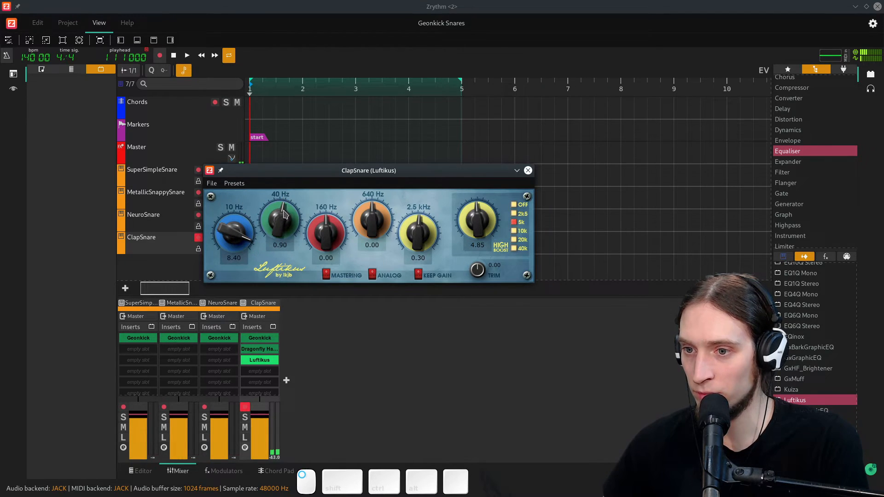
pyautogui.click(375, 278)
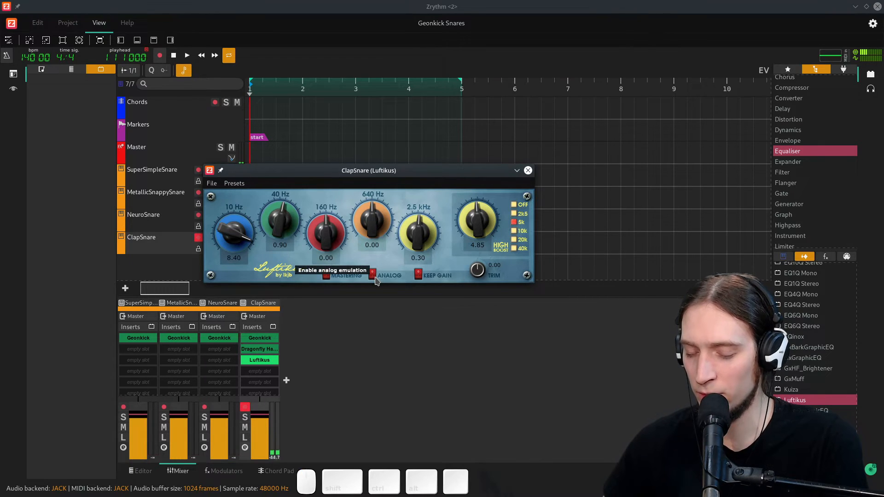
pyautogui.click(375, 277)
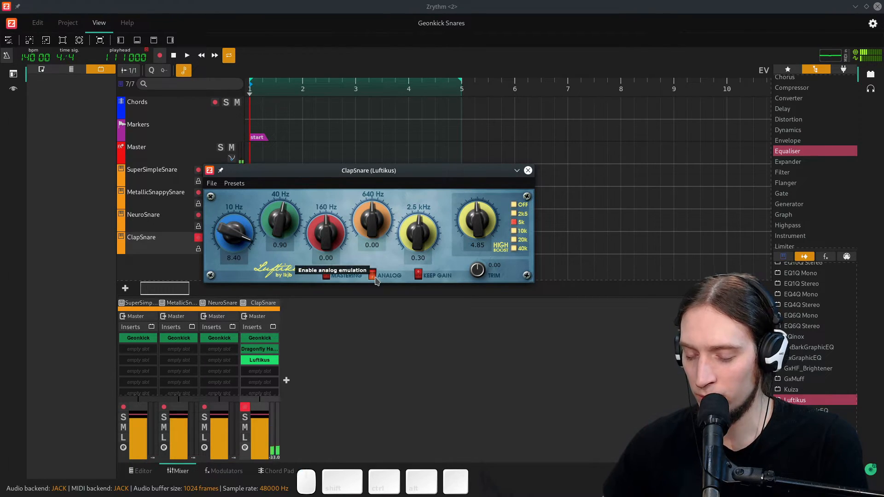
pyautogui.click(374, 314)
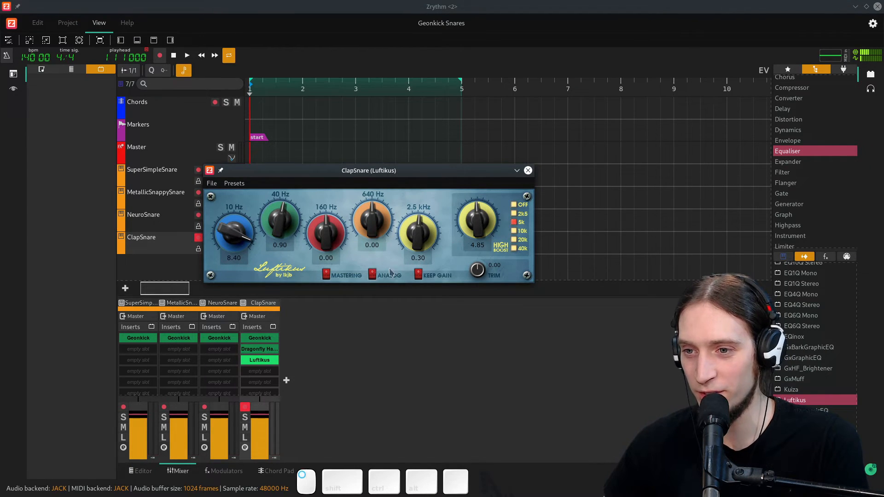
pyautogui.click(527, 171)
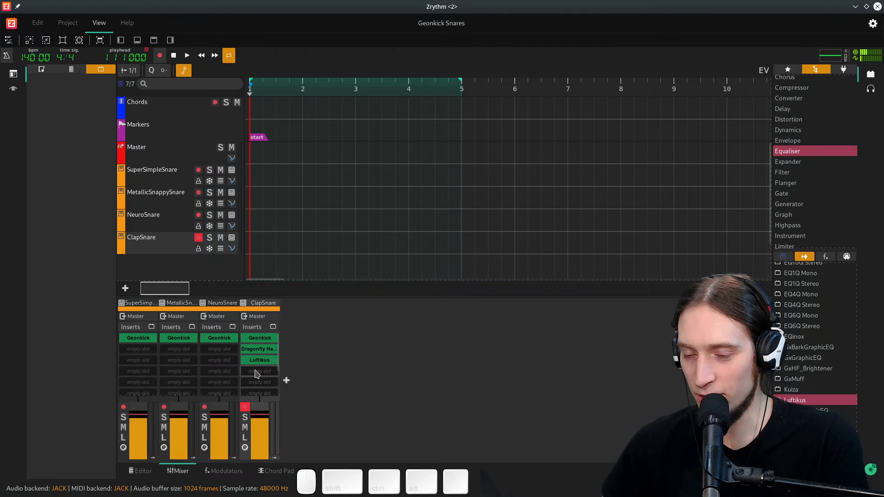
# - Review the ClapSnare reverb settings, then move record arming from ClapSnare to SuperSimpleSnare
pyautogui.doubleClick(262, 348)
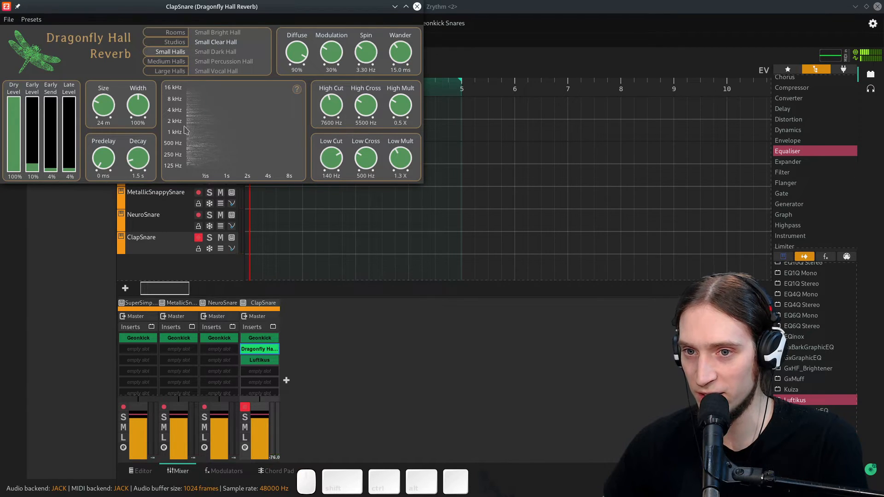
pyautogui.click(417, 6)
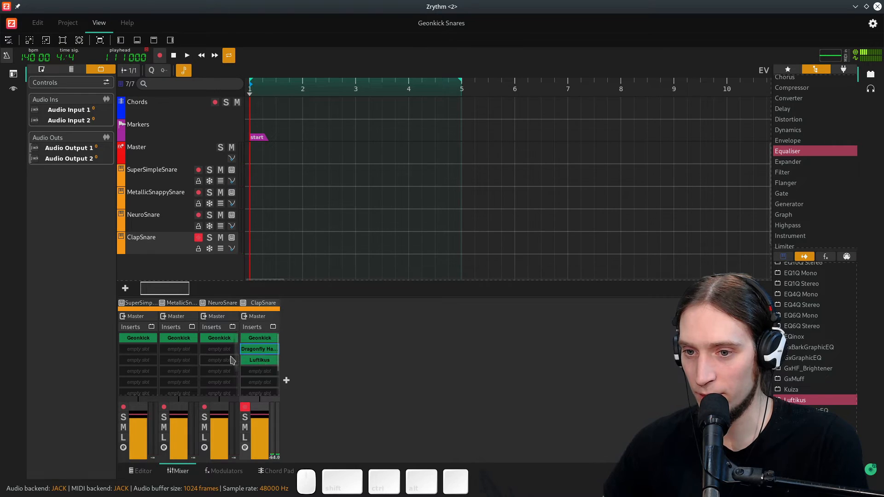
pyautogui.click(198, 238)
pyautogui.click(198, 170)
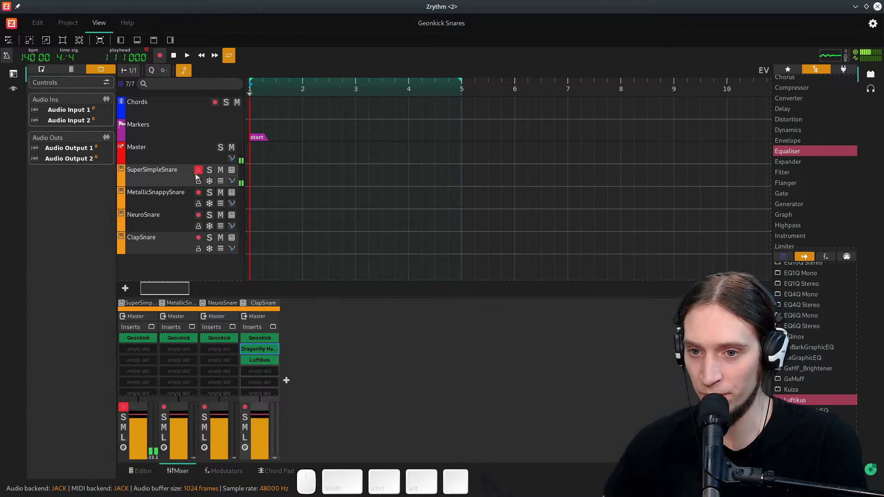
# - Add Luftikus inserts to the other three snare channels and copy the Dragonfly Hall Reverb to MetallicSnappySnare and NeuroSnare
pyautogui.rightClick(144, 352)
pyautogui.click(497, 356)
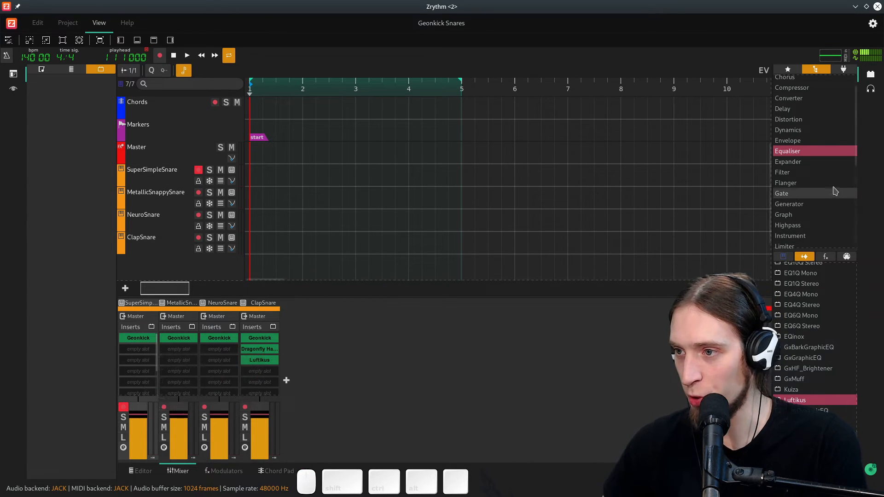
pyautogui.moveTo(806, 402); pyautogui.dragTo(138, 360)
pyautogui.click(179, 359)
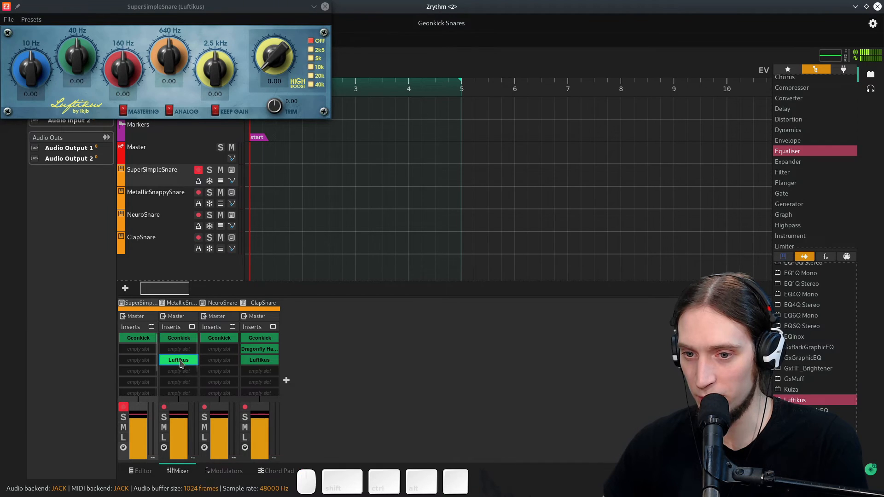
pyautogui.click(139, 362)
pyautogui.moveTo(139, 362); pyautogui.dragTo(219, 349)
pyautogui.click(270, 350)
pyautogui.moveTo(219, 349); pyautogui.dragTo(180, 349)
# - Close the open plugin windows and copy the Dragonfly Hall Reverb into SuperSimpleSnare's empty second insert slot
pyautogui.click(416, 290)
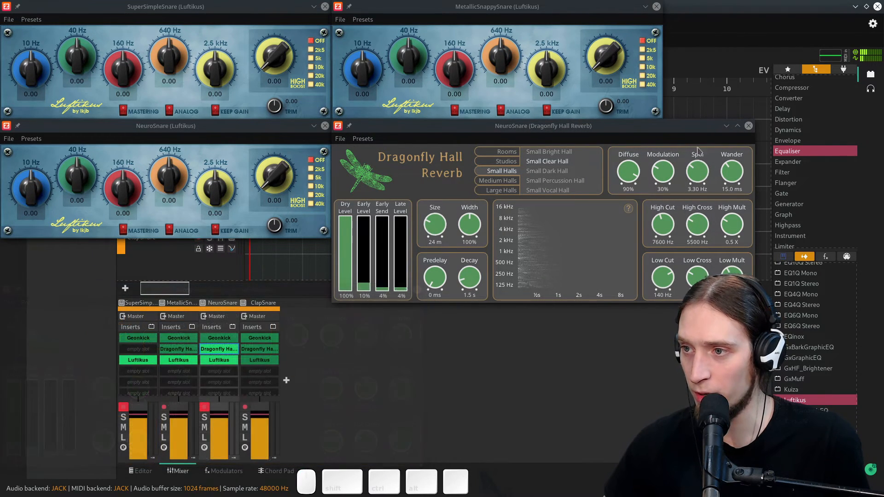
pyautogui.click(748, 126)
pyautogui.click(656, 7)
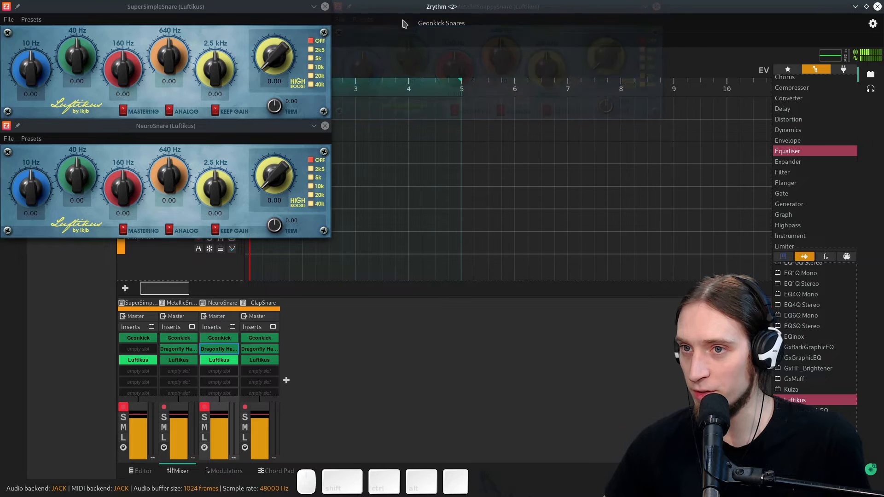
pyautogui.click(324, 7)
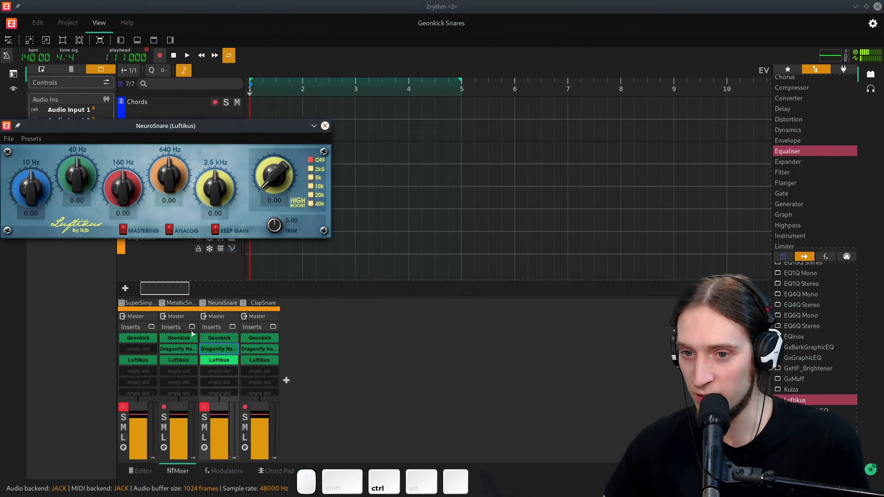
pyautogui.doubleClick(138, 349)
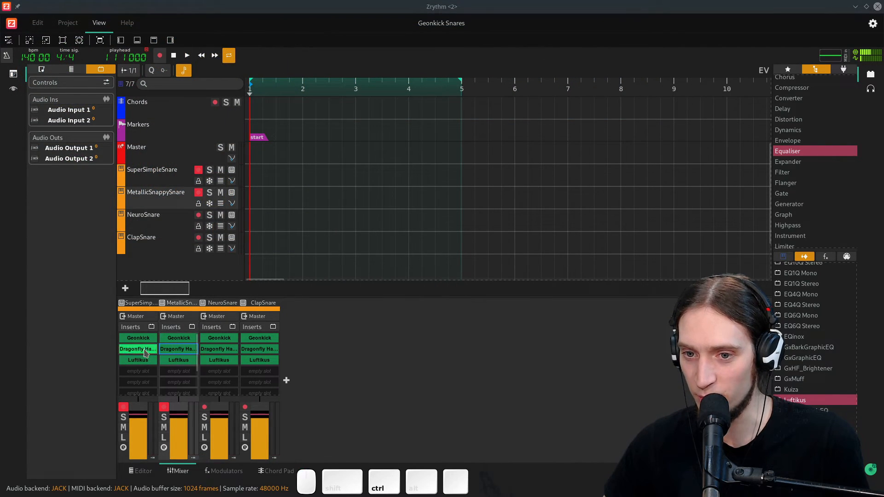
pyautogui.click(416, 6)
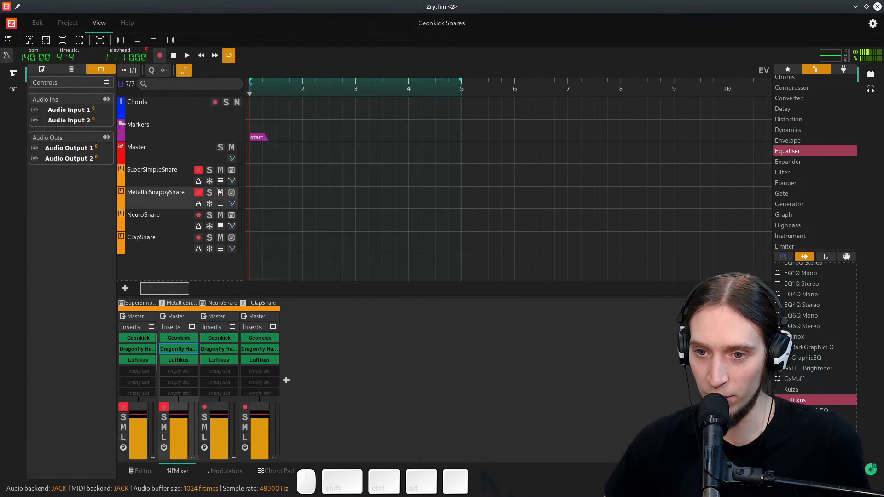
# - On SuperSimpleSnare's Dragonfly reverb, set Early Level 0%, Late Level 18%, Low Mult 0.5 X, Low Cross 1030 Hz and Decay 0.8 s
pyautogui.click(140, 350)
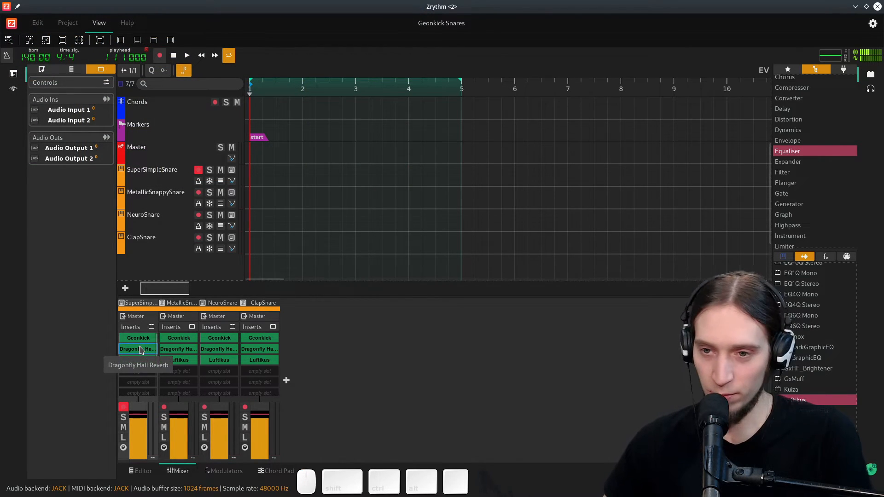
pyautogui.doubleClick(140, 350)
pyautogui.moveTo(36, 163); pyautogui.dragTo(80, 161)
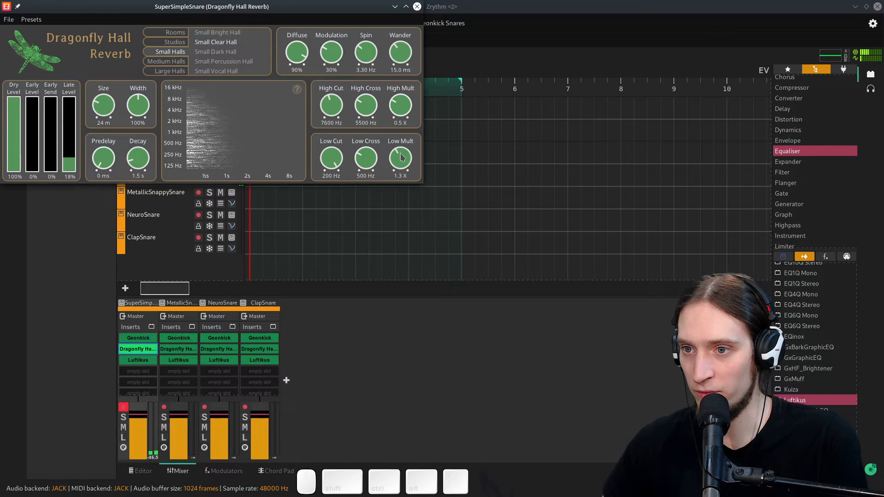
pyautogui.moveTo(401, 157); pyautogui.dragTo(386, 303)
pyautogui.moveTo(370, 175); pyautogui.dragTo(369, 119)
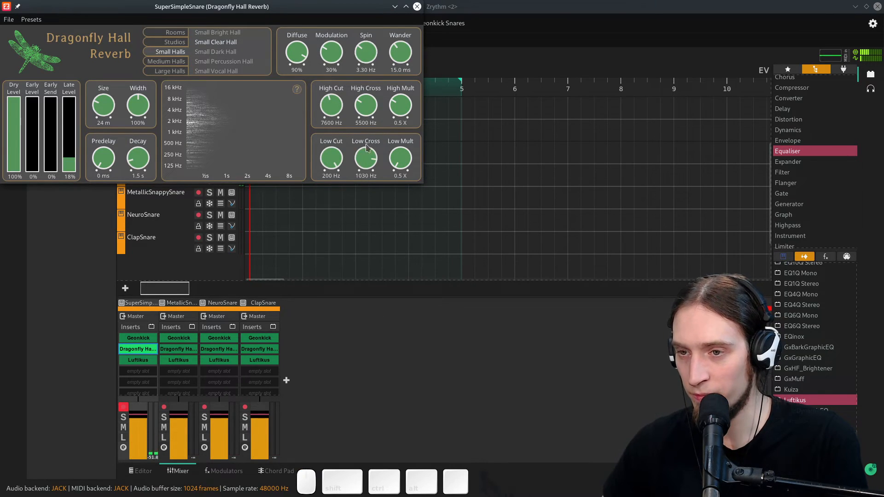
pyautogui.moveTo(138, 158); pyautogui.dragTo(144, 174)
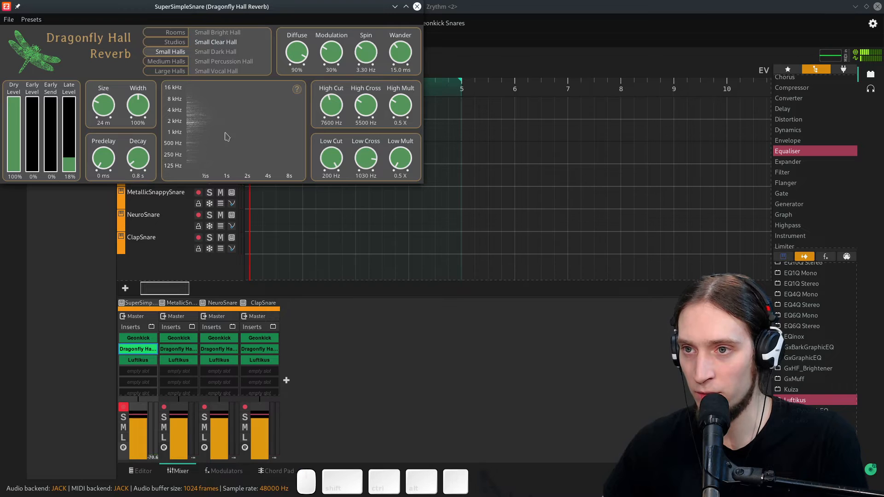
pyautogui.click(417, 7)
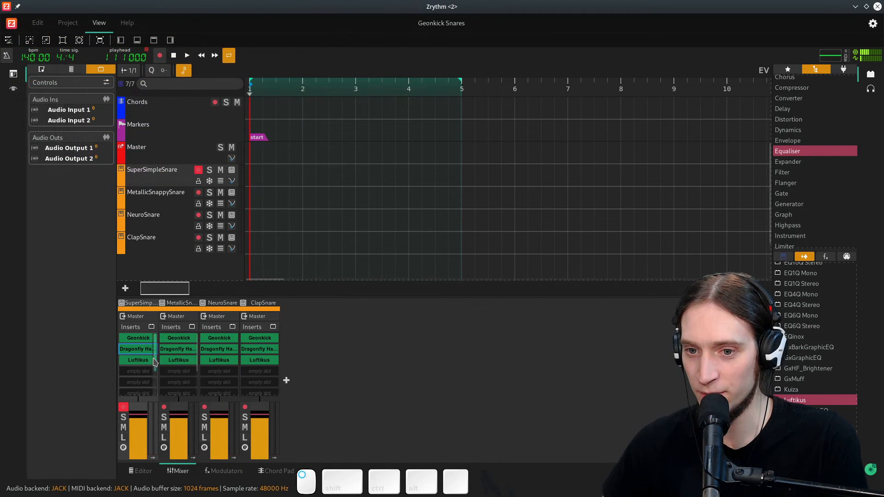
# - On SuperSimpleSnare's Luftikus, set the high boost to 10k with gain about 5.75, nudge the 160 Hz band, and close it
pyautogui.doubleClick(147, 362)
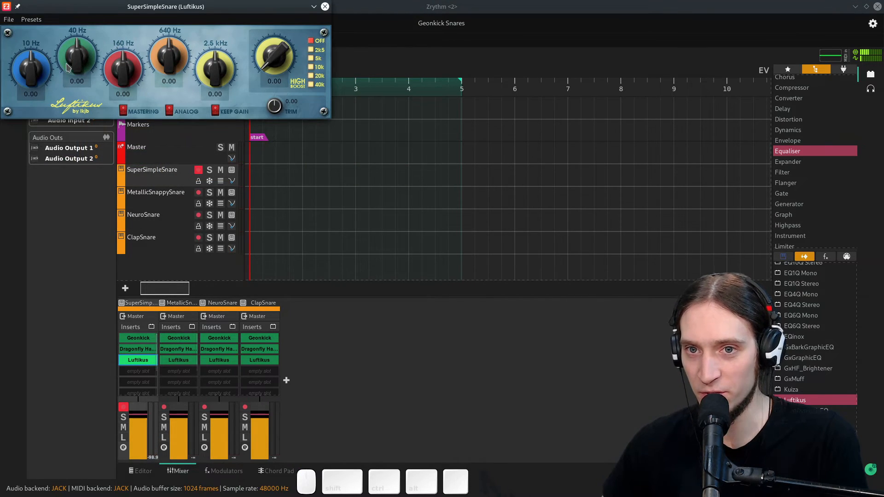
pyautogui.moveTo(225, 8); pyautogui.dragTo(303, 100)
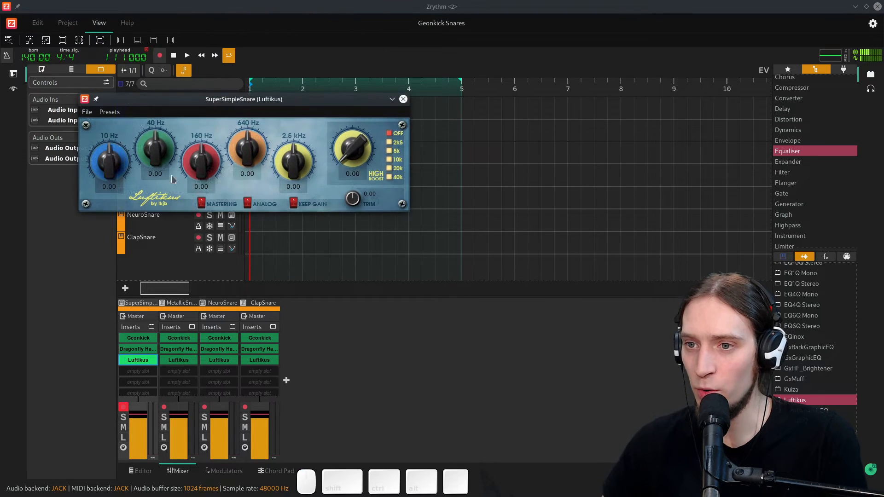
pyautogui.moveTo(368, 156); pyautogui.dragTo(362, 113)
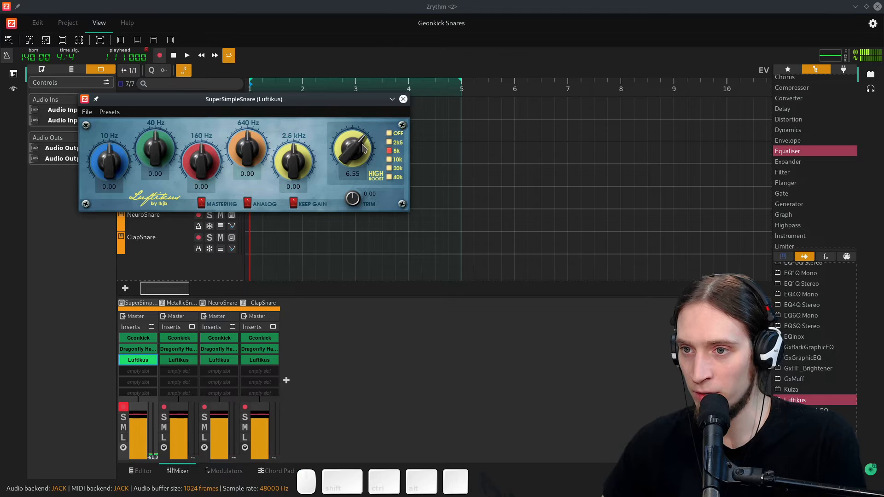
pyautogui.scroll(-3, 360, 157)
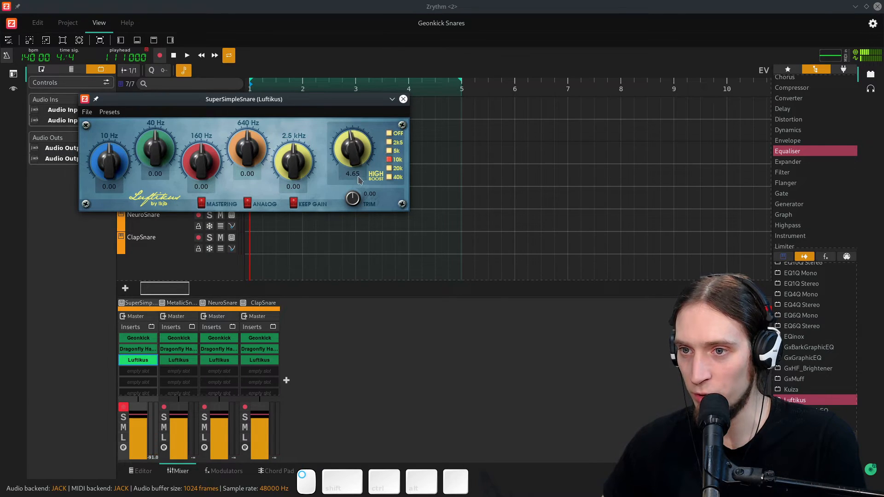
pyautogui.scroll(-1, 359, 159)
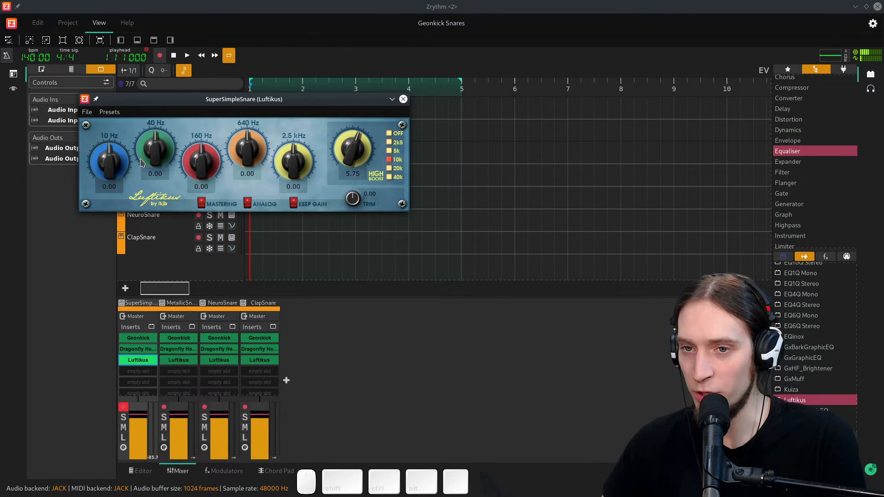
pyautogui.moveTo(197, 156); pyautogui.dragTo(193, 138)
pyautogui.click(404, 100)
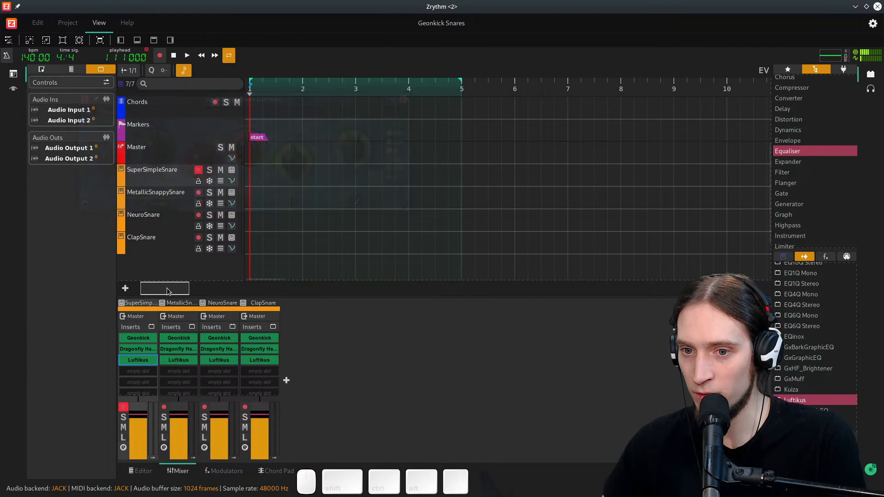
# - Select MetallicSnappySnare and move record arming to it from SuperSimpleSnare
pyautogui.click(173, 194)
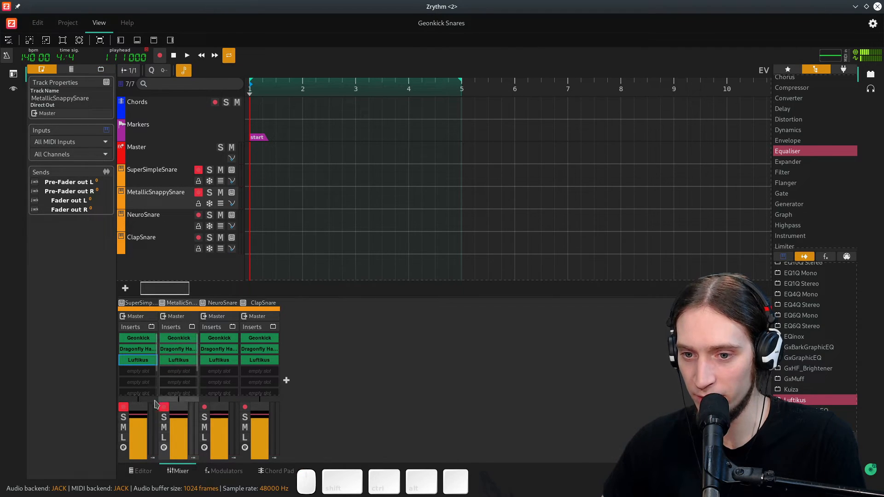
pyautogui.click(123, 406)
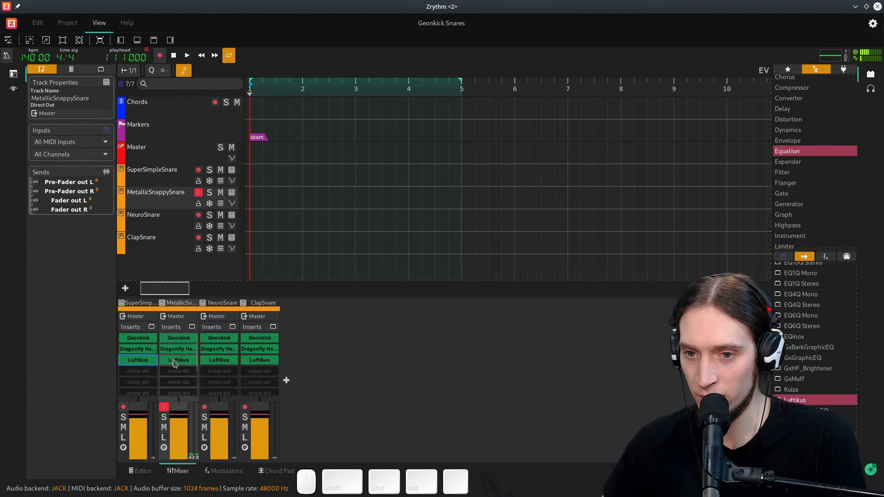
# - Tune MetallicSnappySnare's Dragonfly reverb: Size 19 m, Early Level 0%, Late Level 21%, Decay 0.5 s, and lower Low Mult and Low Cross
pyautogui.doubleClick(188, 351)
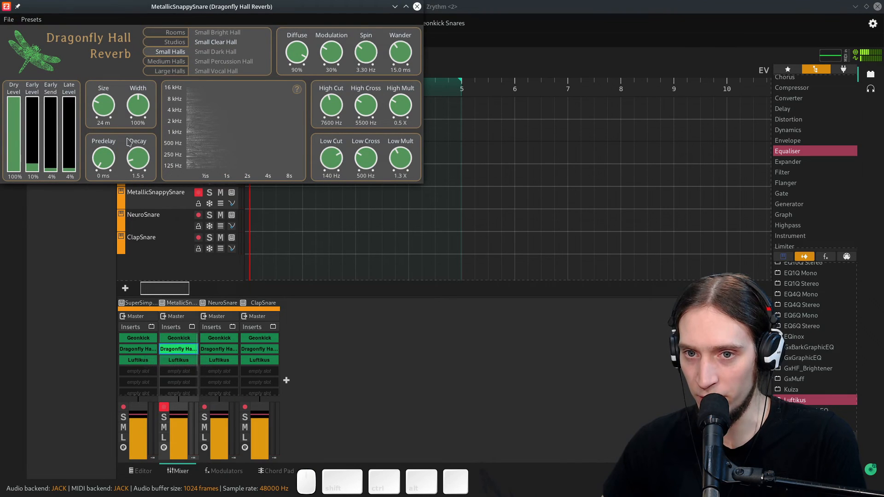
pyautogui.moveTo(35, 161); pyautogui.dragTo(35, 208)
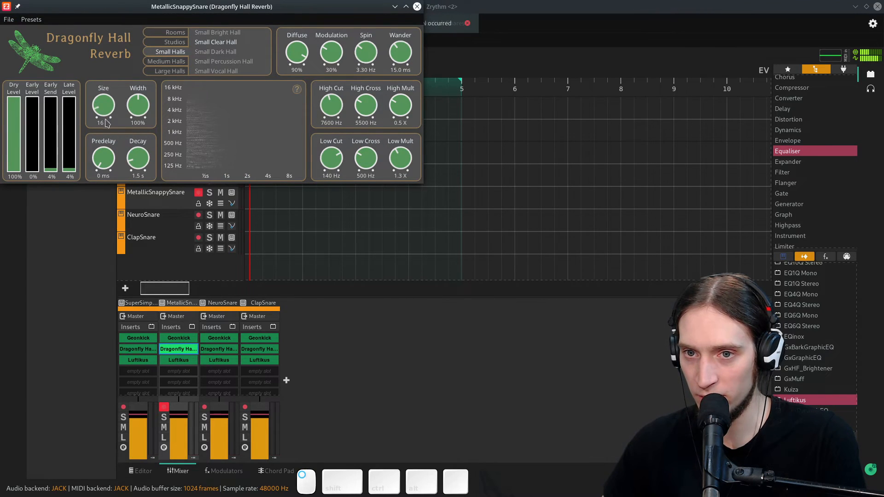
pyautogui.moveTo(69, 163); pyautogui.dragTo(61, 186)
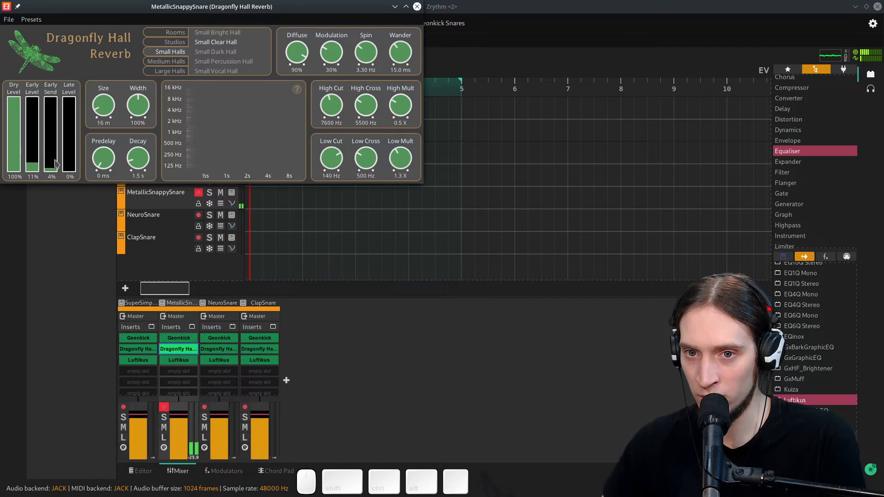
pyautogui.moveTo(70, 170); pyautogui.dragTo(72, 155)
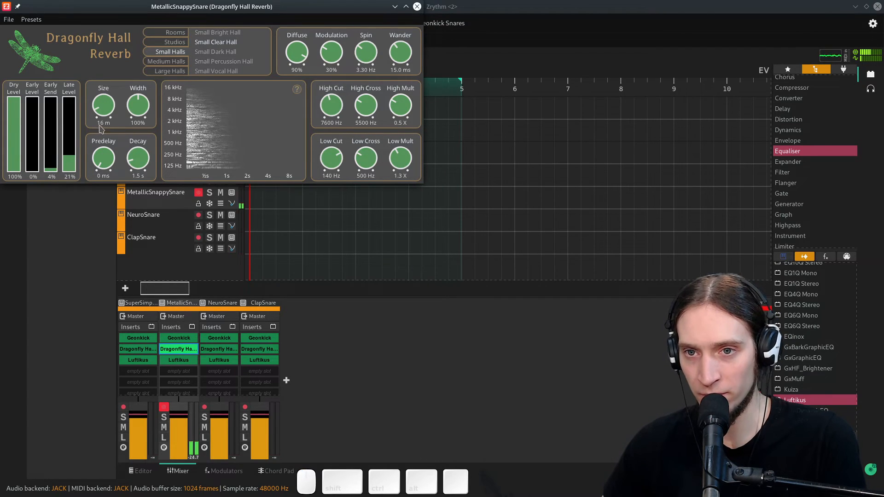
pyautogui.moveTo(133, 178); pyautogui.dragTo(134, 174)
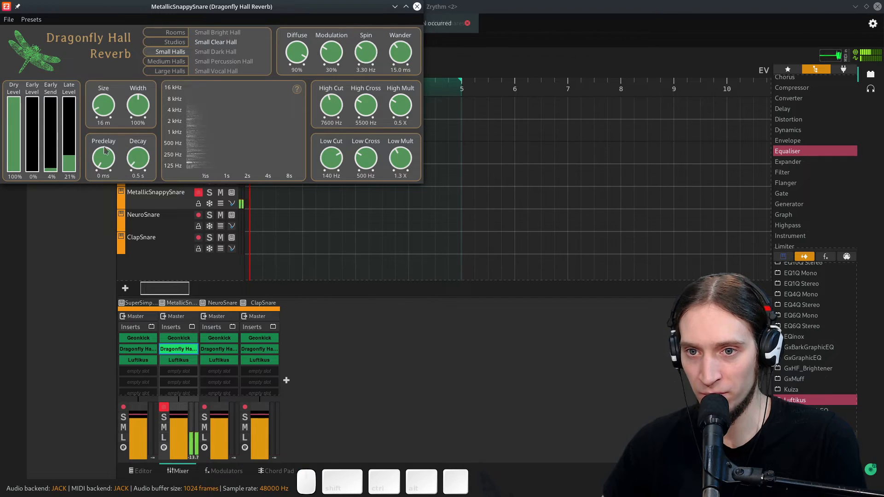
pyautogui.moveTo(102, 96); pyautogui.dragTo(103, 92)
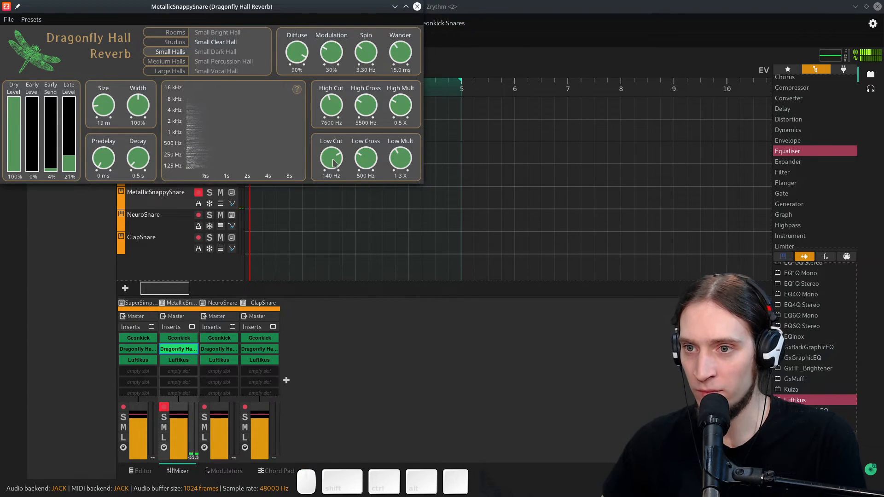
pyautogui.moveTo(394, 155); pyautogui.dragTo(370, 160)
pyautogui.moveTo(333, 119); pyautogui.dragTo(335, 123)
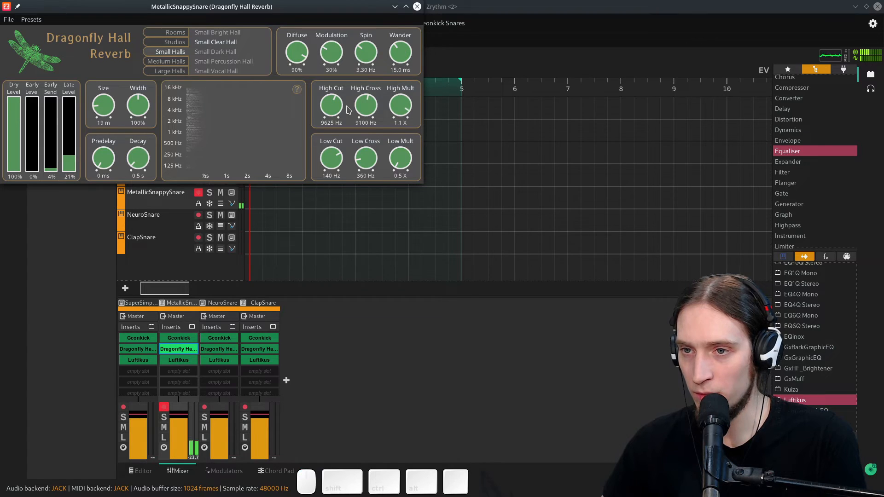
pyautogui.click(417, 7)
# - On MetallicSnappySnare's Luftikus, set 640 Hz to -2.20, 10 Hz to -10.00 and 40 Hz to 5.40, then close it
pyautogui.doubleClick(178, 360)
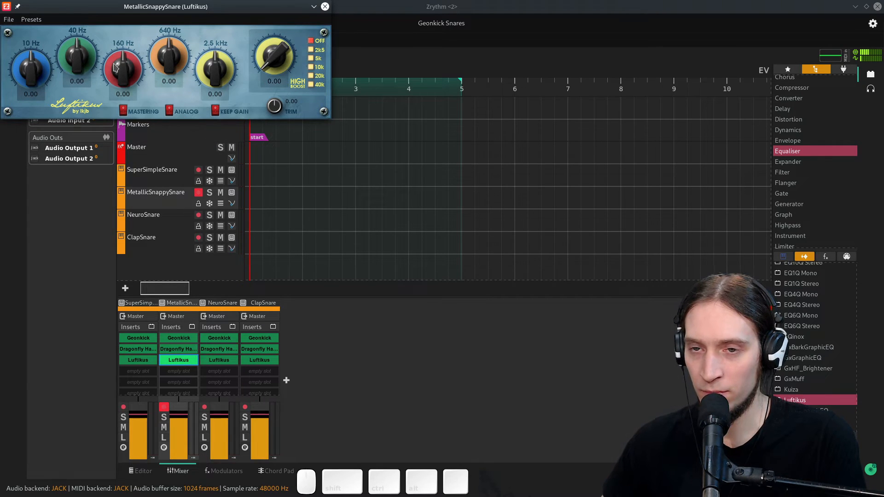
pyautogui.moveTo(167, 61)
pyautogui.mouseDown()
pyautogui.moveTo(170, 39)
pyautogui.moveTo(172, 73)
pyautogui.mouseUp()
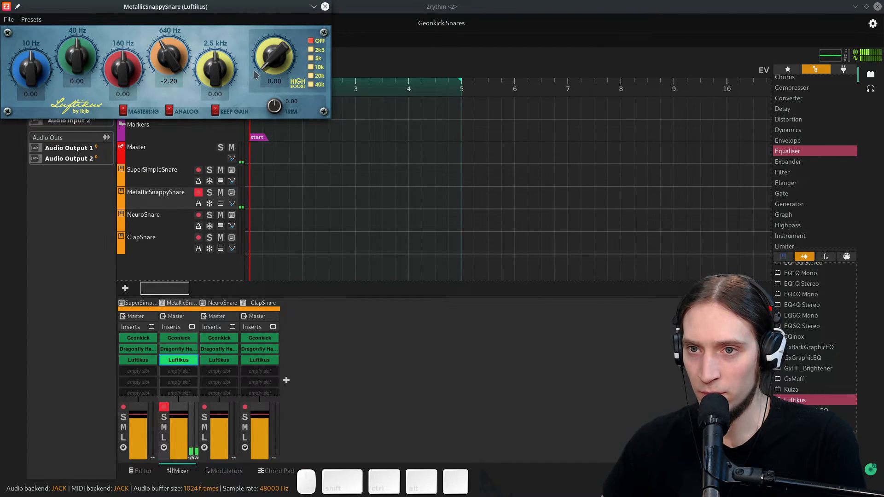
pyautogui.moveTo(41, 78); pyautogui.dragTo(55, 245)
pyautogui.moveTo(82, 71)
pyautogui.mouseDown()
pyautogui.moveTo(84, 43)
pyautogui.moveTo(81, 54)
pyautogui.mouseUp()
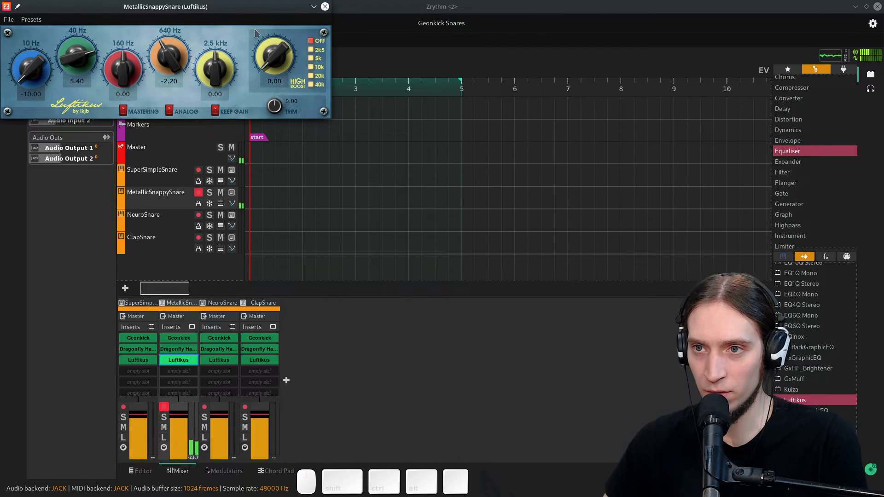
pyautogui.click(325, 7)
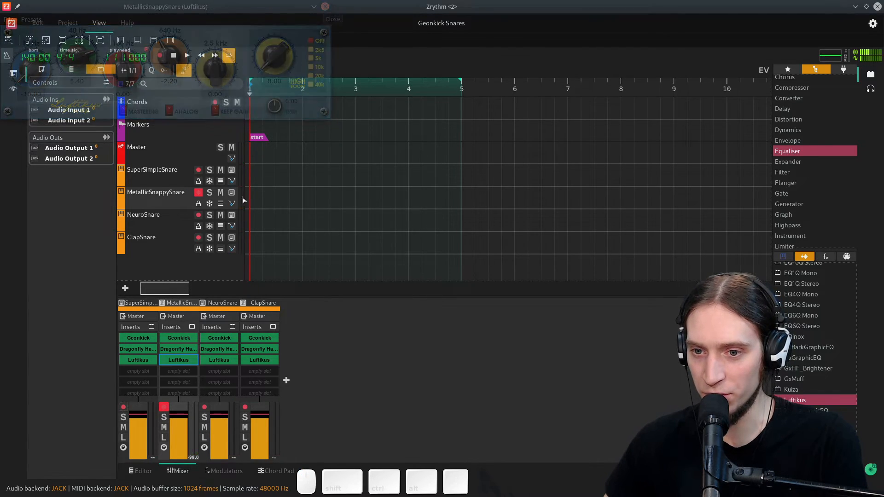
# - Delete NeuroSnare's Luftikus insert, then undo the deletion
pyautogui.click(215, 362)
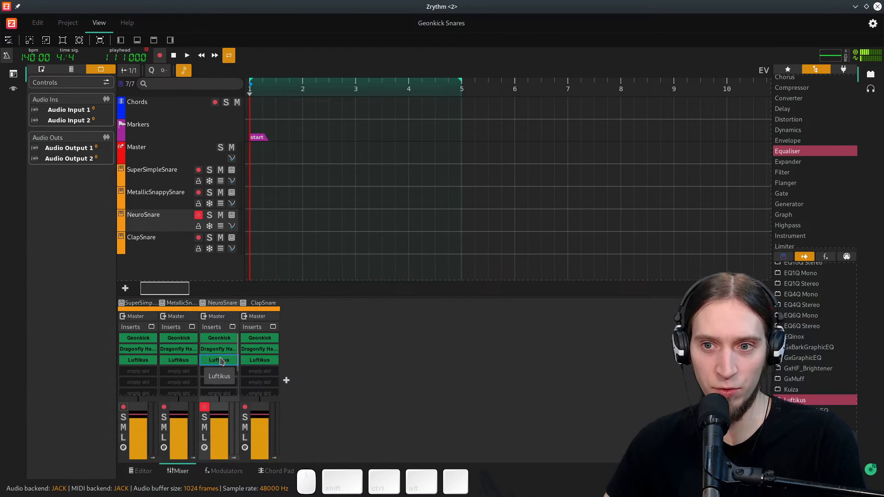
pyautogui.press('Delete')
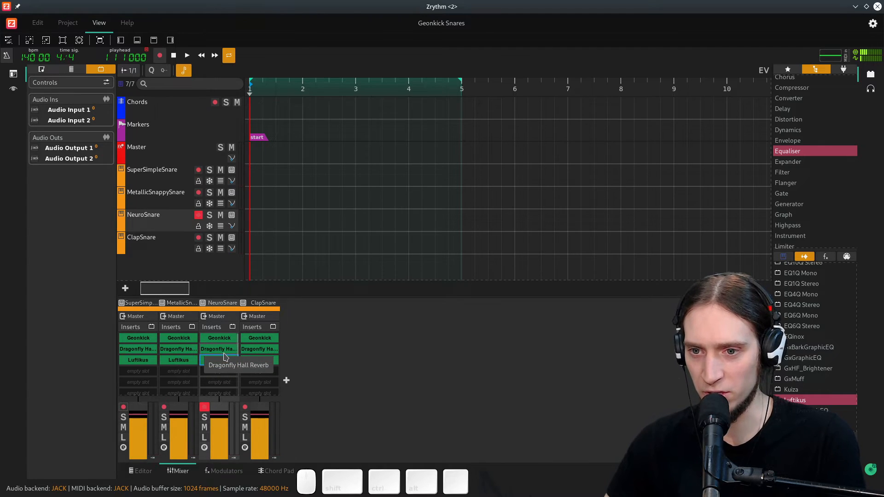
pyautogui.hotkey('ctrl', 'z')
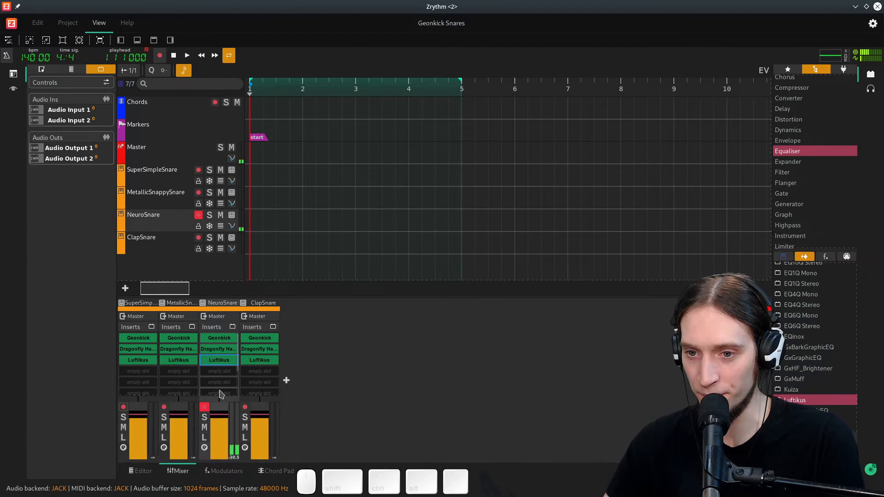
pyautogui.click(192, 387)
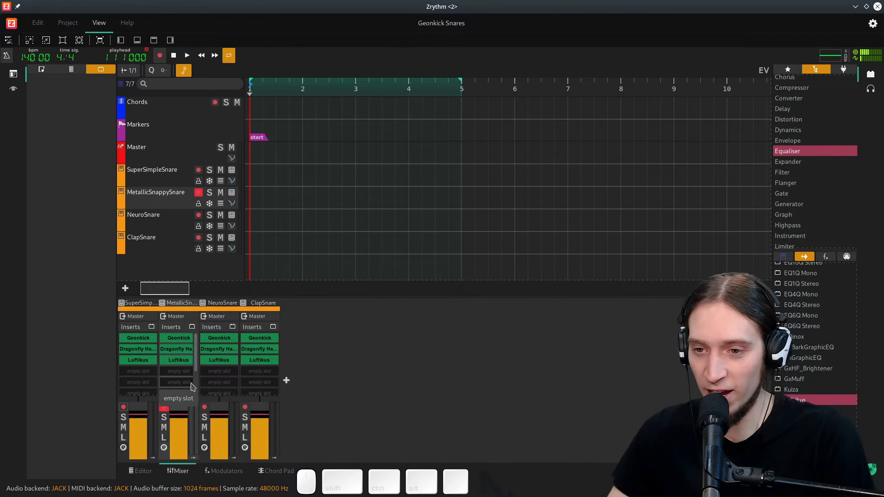
pyautogui.click(228, 361)
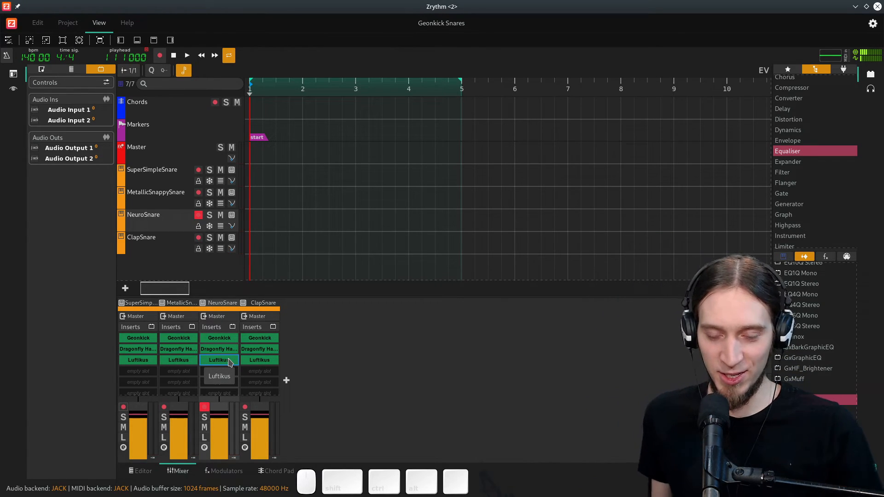
pyautogui.click(179, 395)
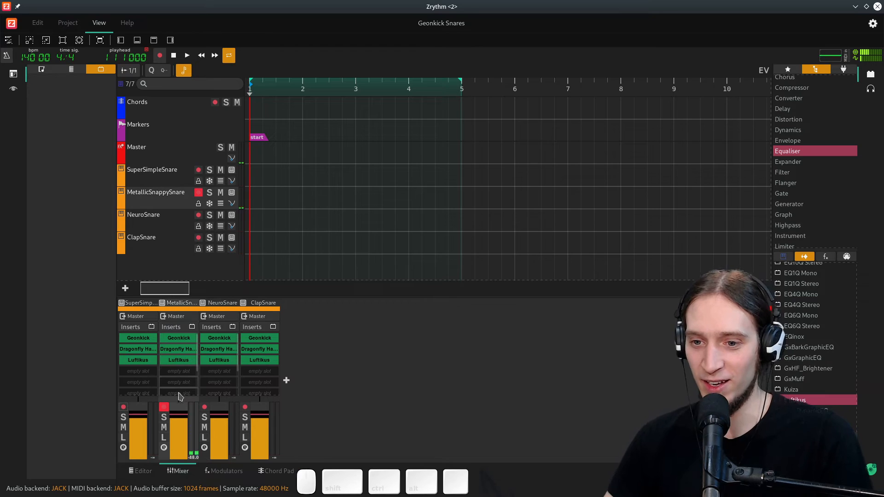
# - Select NeuroSnare's channel and inspect its Dragonfly Hall Reverb settings, then close the reverb window
pyautogui.click(140, 392)
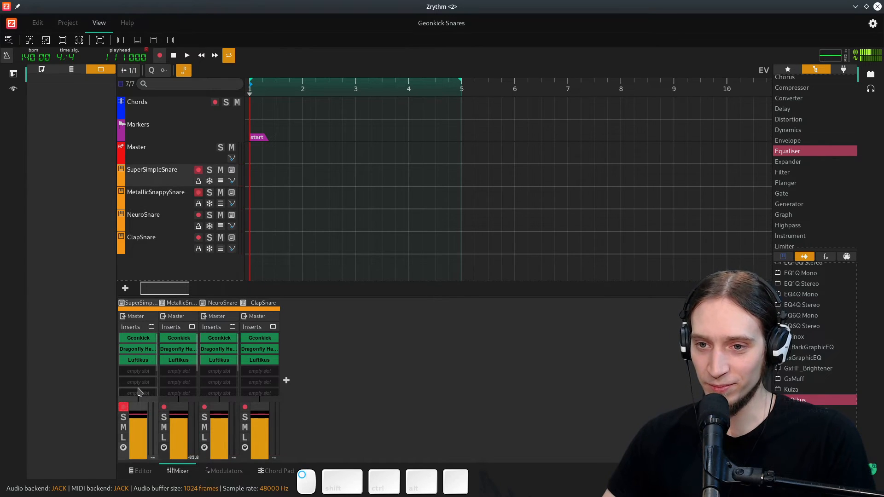
pyautogui.click(247, 381)
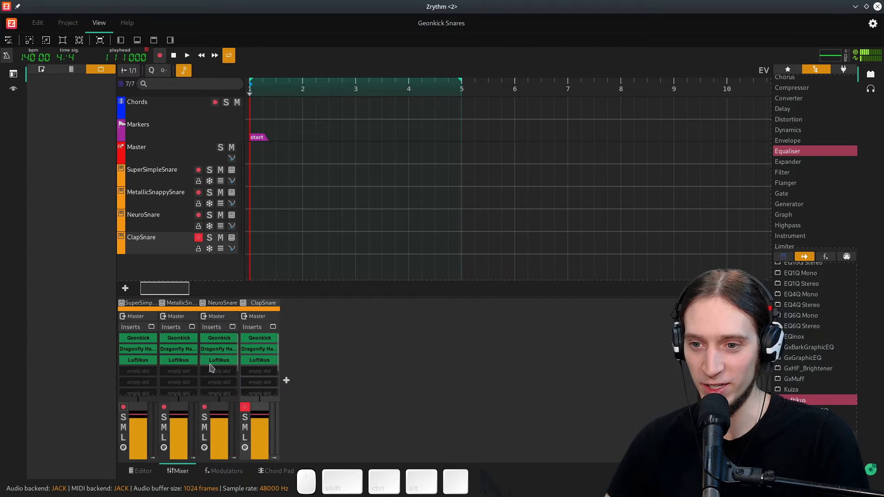
pyautogui.click(213, 384)
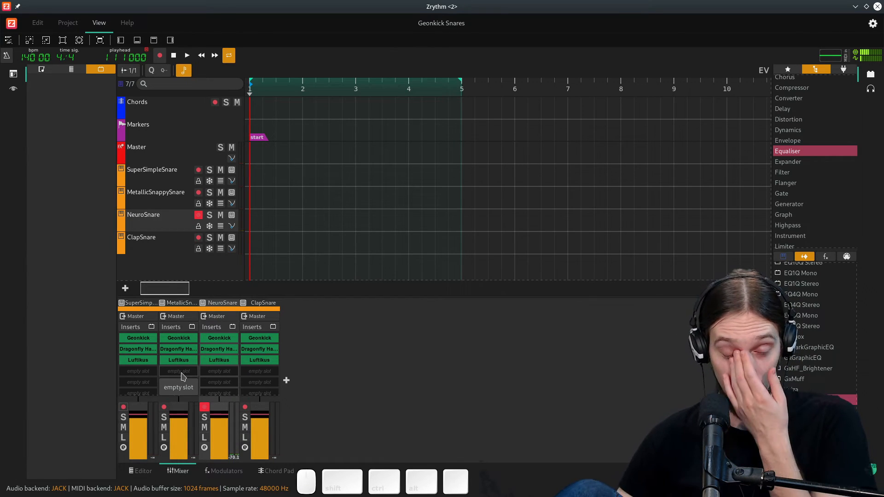
pyautogui.doubleClick(219, 349)
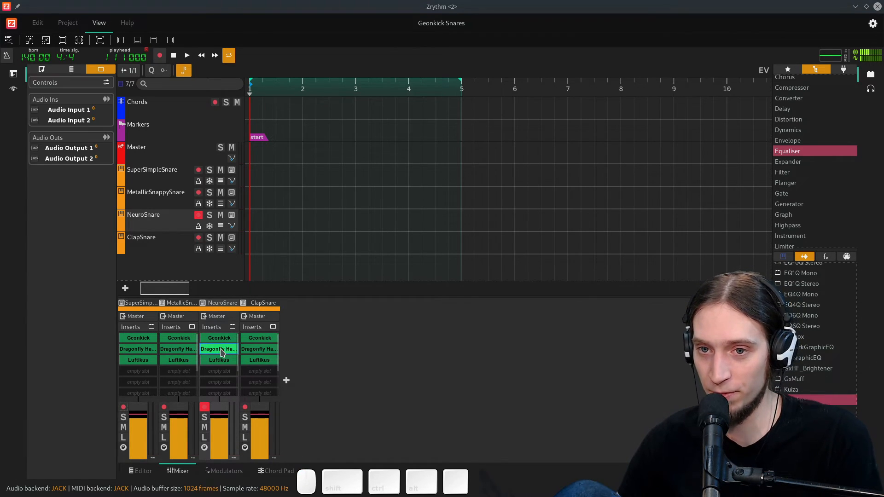
pyautogui.moveTo(38, 167)
pyautogui.mouseDown()
pyautogui.moveTo(41, 184)
pyautogui.moveTo(33, 158)
pyautogui.moveTo(53, 164)
pyautogui.moveTo(35, 170)
pyautogui.mouseUp()
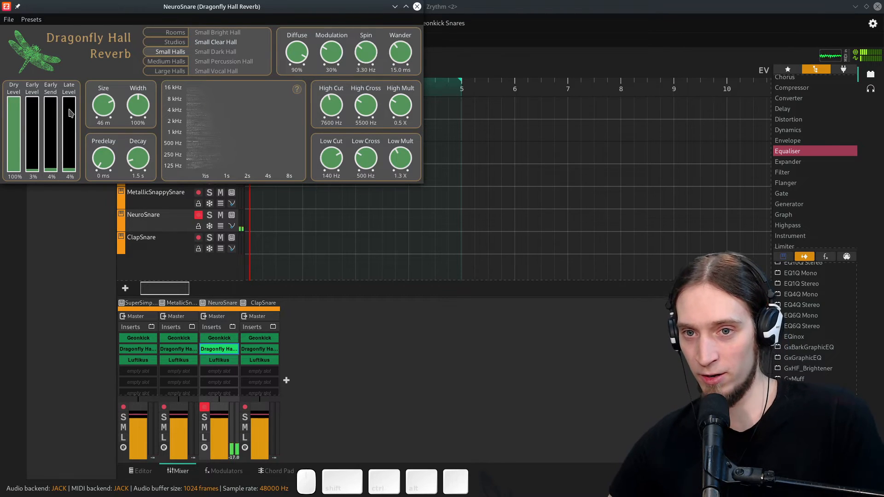
pyautogui.click(417, 7)
# - On NeuroSnare's Luftikus, set 10 Hz and 40 Hz to -10.00, 160 Hz to 4.50 and 640 Hz to -4.00, then close it
pyautogui.doubleClick(218, 360)
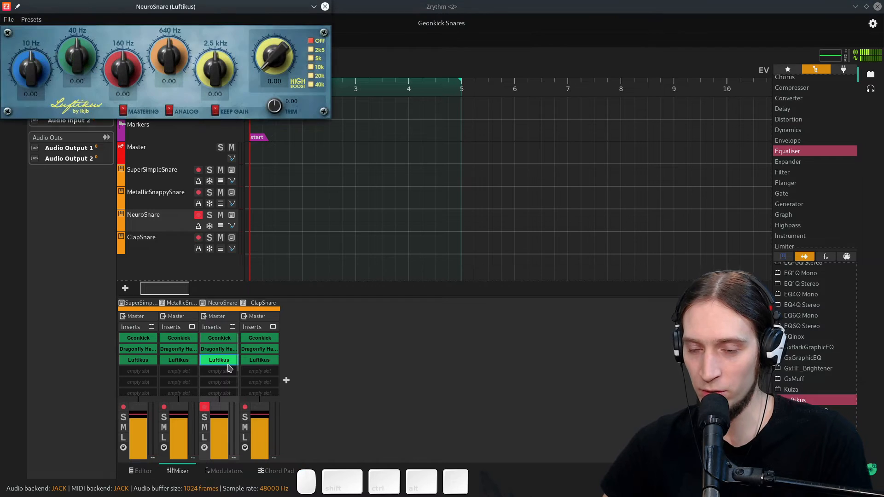
pyautogui.moveTo(51, 60); pyautogui.dragTo(32, 206)
pyautogui.moveTo(76, 57); pyautogui.dragTo(40, 193)
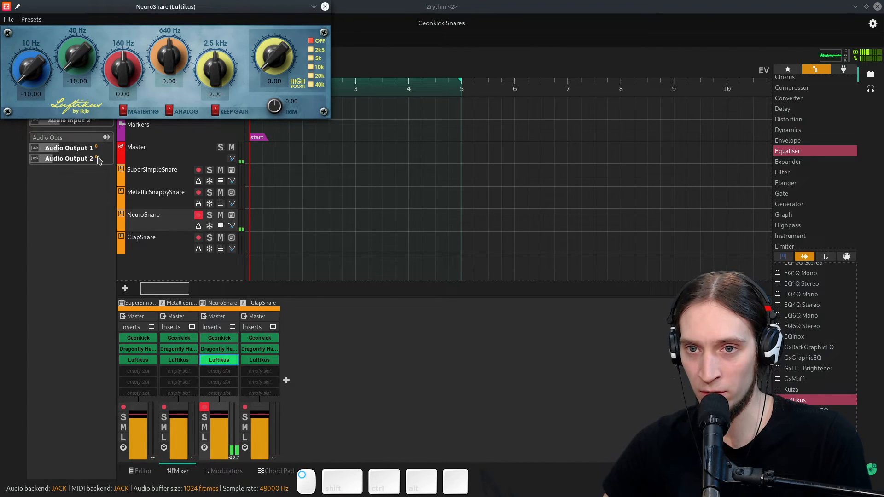
pyautogui.moveTo(123, 79); pyautogui.dragTo(125, 138)
pyautogui.moveTo(161, 69); pyautogui.dragTo(145, 1)
pyautogui.moveTo(129, 69); pyautogui.dragTo(143, 0)
pyautogui.moveTo(130, 67); pyautogui.dragTo(130, 89)
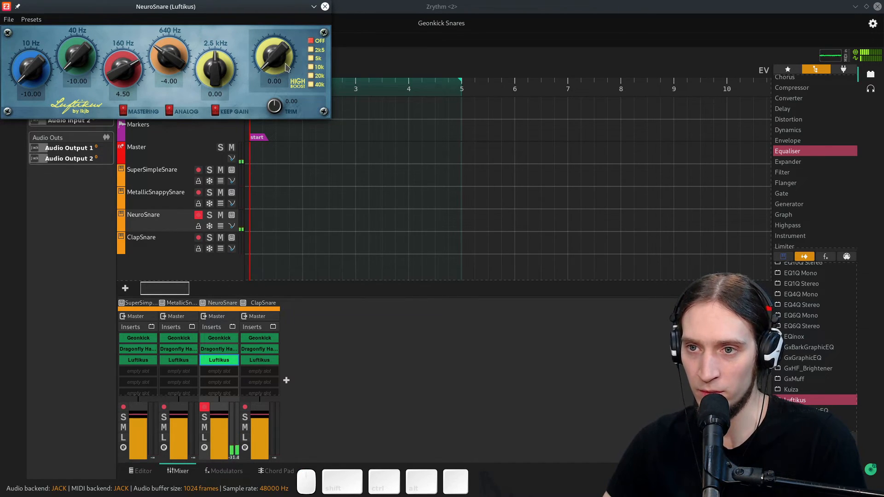
pyautogui.moveTo(232, 76); pyautogui.dragTo(231, 64)
pyautogui.click(325, 6)
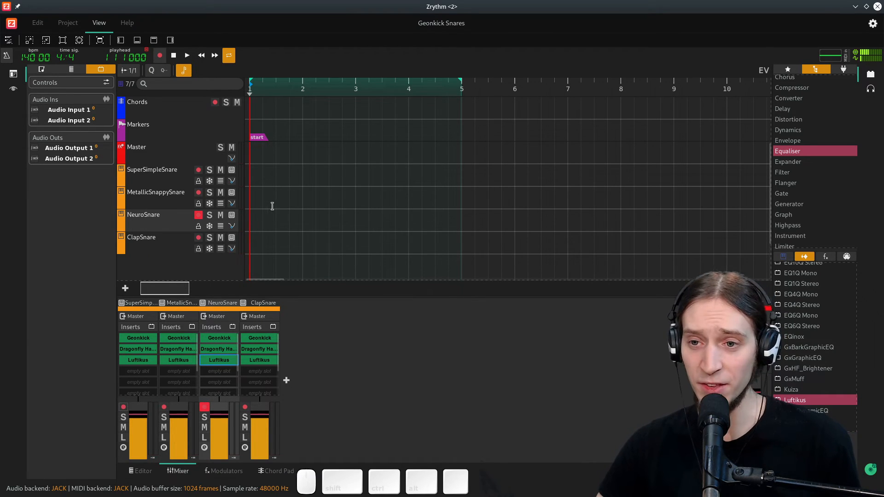
# - Create a one-bar MIDI region at the start of SuperSimpleSnare's track
pyautogui.keyDown('ctrl'); pyautogui.scroll(2, 266, 211); pyautogui.keyUp('ctrl')
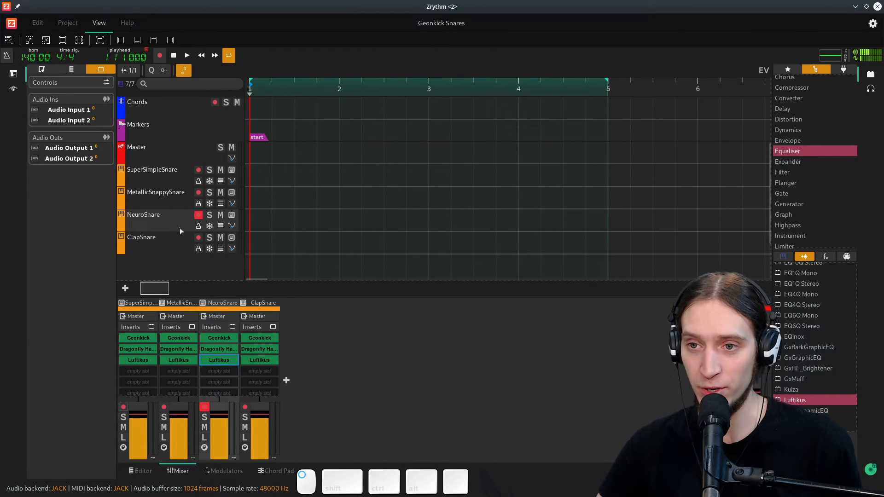
pyautogui.keyDown('ctrl'); pyautogui.scroll(8, 250, 206); pyautogui.keyUp('ctrl')
pyautogui.moveTo(140, 289); pyautogui.dragTo(61, 271)
pyautogui.keyDown('ctrl'); pyautogui.scroll(3, 272, 223); pyautogui.keyUp('ctrl')
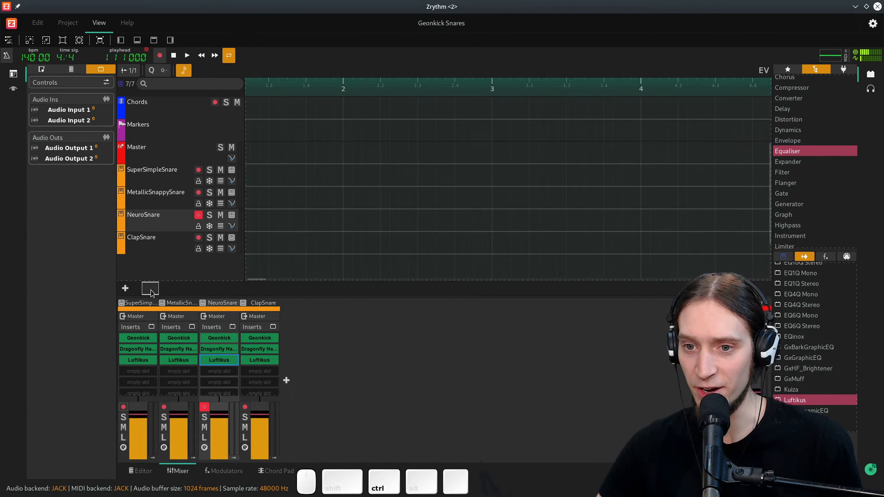
pyautogui.moveTo(149, 293); pyautogui.dragTo(94, 291)
pyautogui.keyDown('ctrl'); pyautogui.scroll(2, 274, 216); pyautogui.keyUp('ctrl')
pyautogui.click(284, 90)
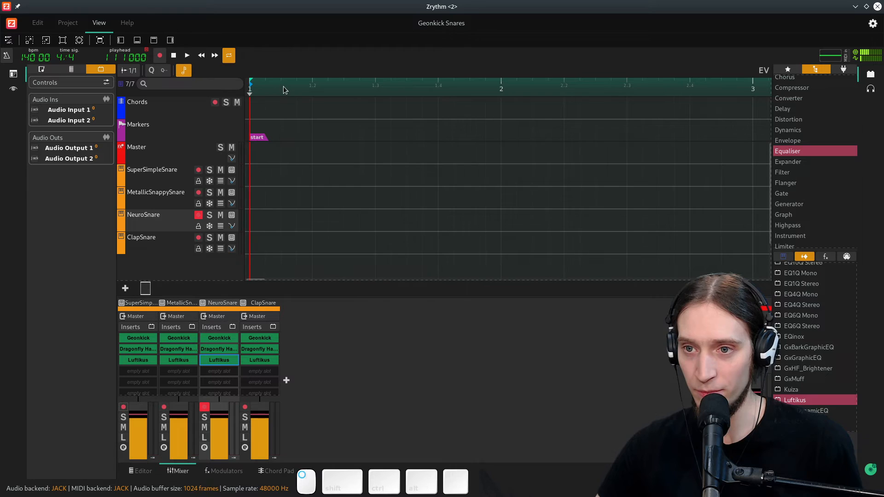
pyautogui.click(260, 182)
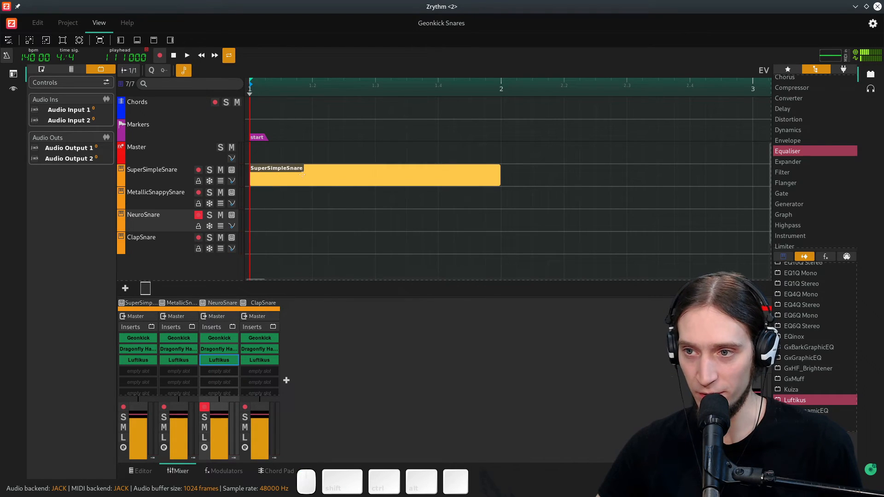
# - Open the region in the piano roll and draw four evenly spaced C3 notes within the bar
pyautogui.doubleClick(379, 172)
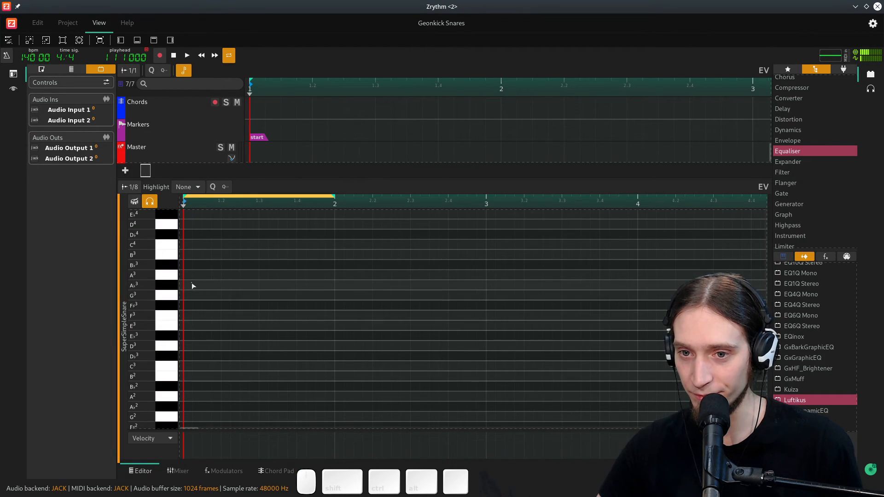
pyautogui.rightClick(182, 366)
pyautogui.click(182, 367)
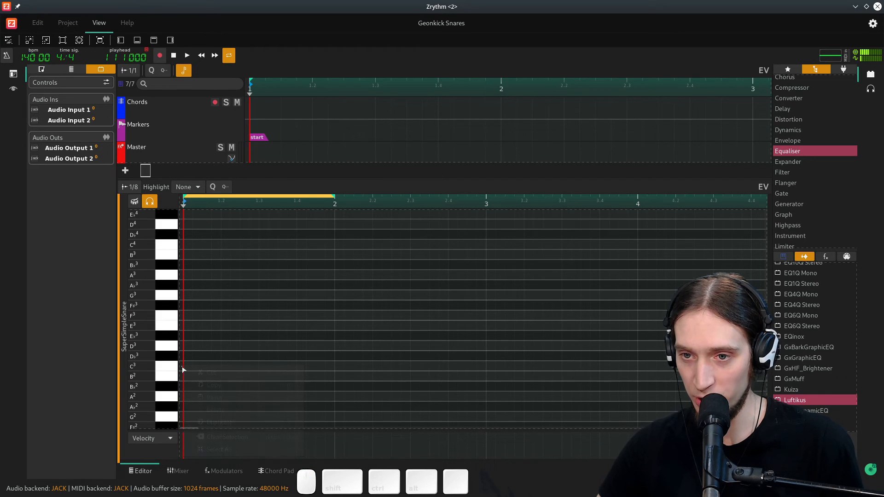
pyautogui.click(184, 366)
pyautogui.click(225, 368)
pyautogui.click(259, 367)
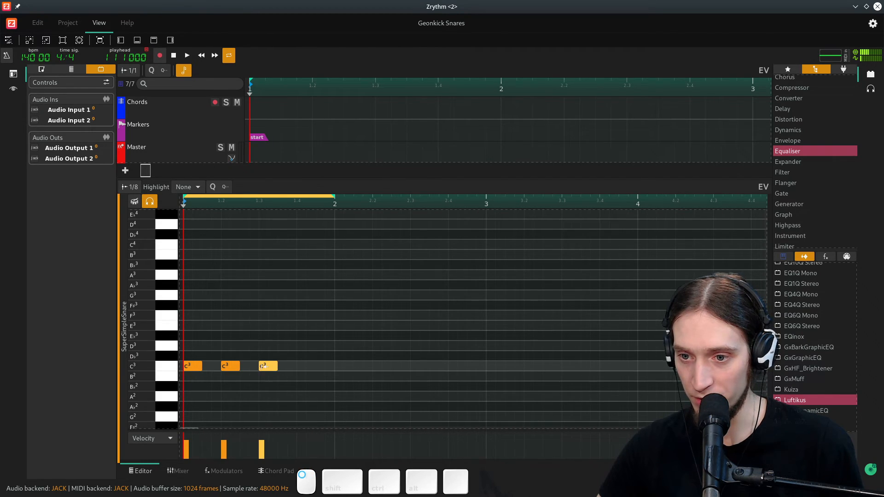
pyautogui.click(307, 367)
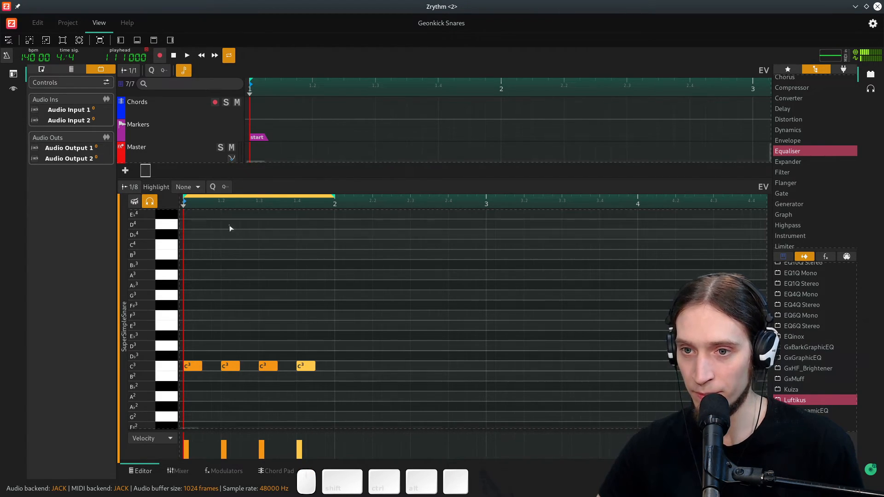
# - Play the pattern and open the Quantize Options, cancelling without quantizing
pyautogui.press('space')
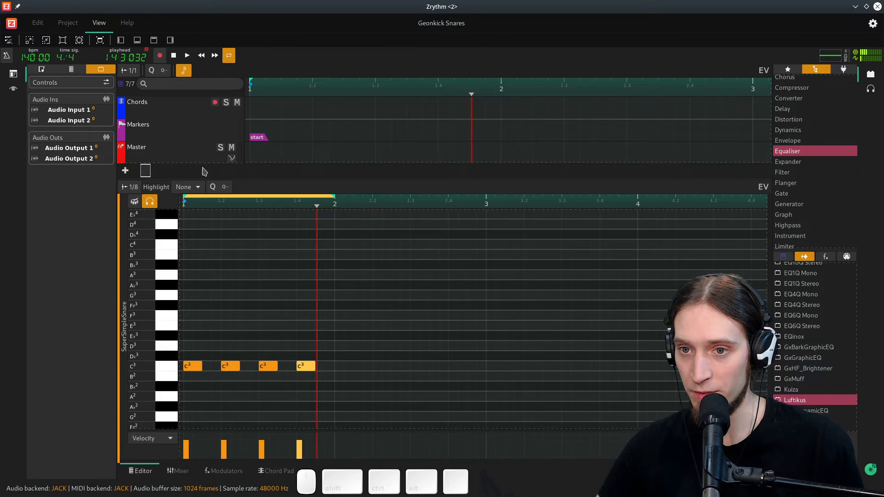
pyautogui.click(224, 186)
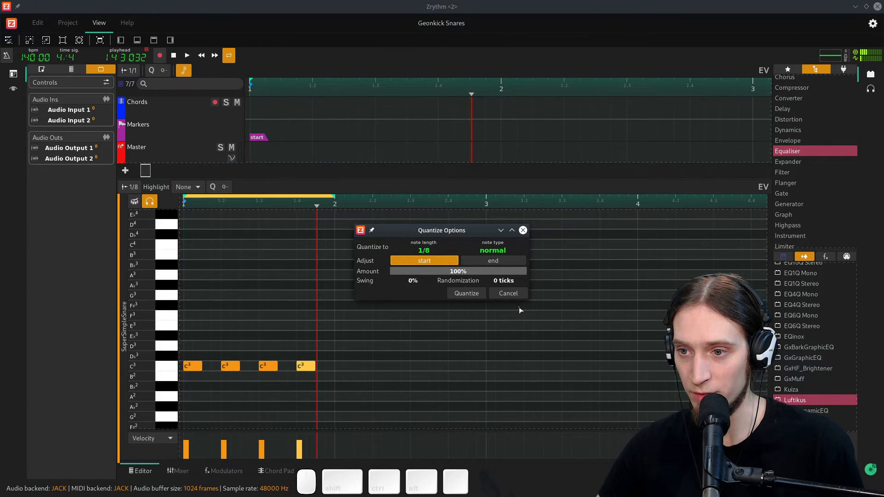
pyautogui.click(509, 294)
# - Copy the SuperSimpleSnare region onto MetallicSnappySnare's track at bar 2
pyautogui.moveTo(378, 179); pyautogui.dragTo(372, 361)
pyautogui.keyDown('ctrl'); pyautogui.click(295, 178); pyautogui.keyUp('ctrl')
pyautogui.moveTo(295, 178); pyautogui.dragTo(546, 202)
pyautogui.keyDown('ctrl'); pyautogui.scroll(-2, 361, 211); pyautogui.keyUp('ctrl')
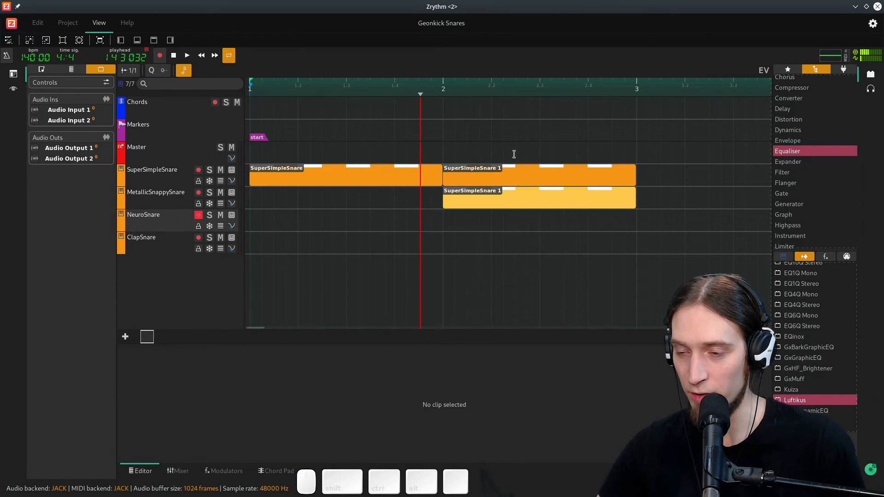
# - Copy the region onto NeuroSnare's track at bar 3
pyautogui.click(486, 169)
pyautogui.moveTo(482, 171); pyautogui.dragTo(688, 222)
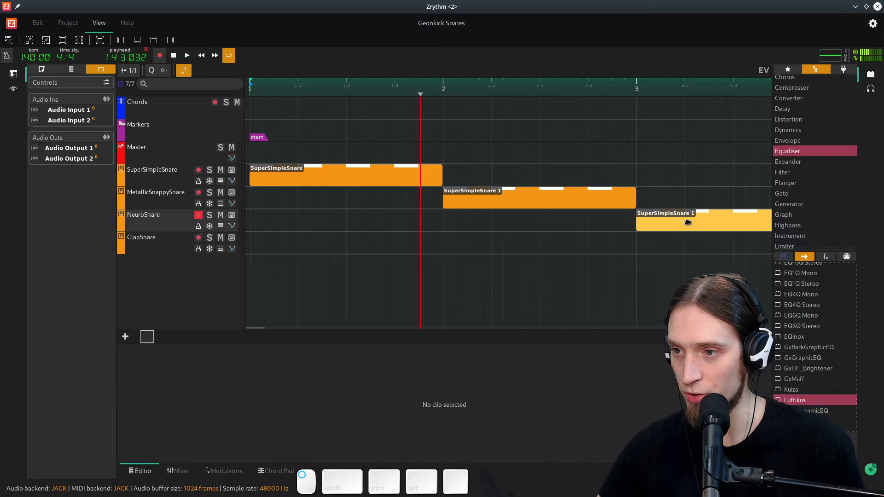
pyautogui.click(377, 222)
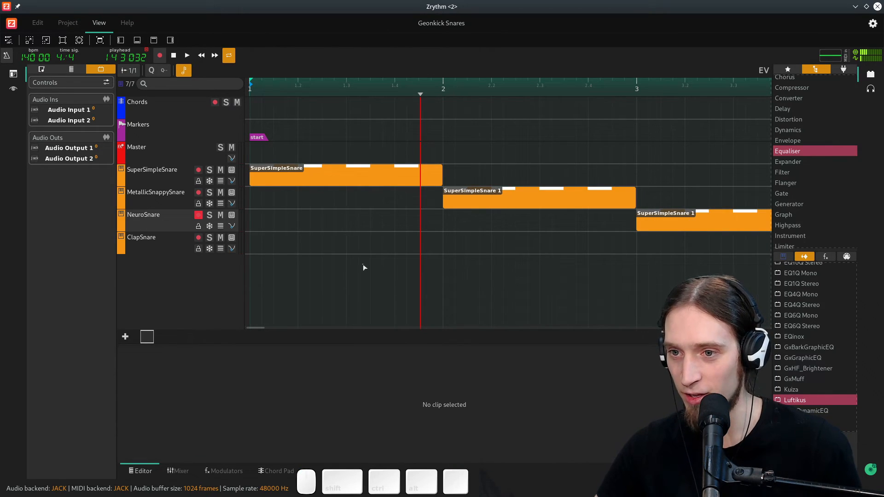
# - Arrange the regions as a staircase, one per snare track, occupying bars 1 through 4 in order
pyautogui.click(358, 89)
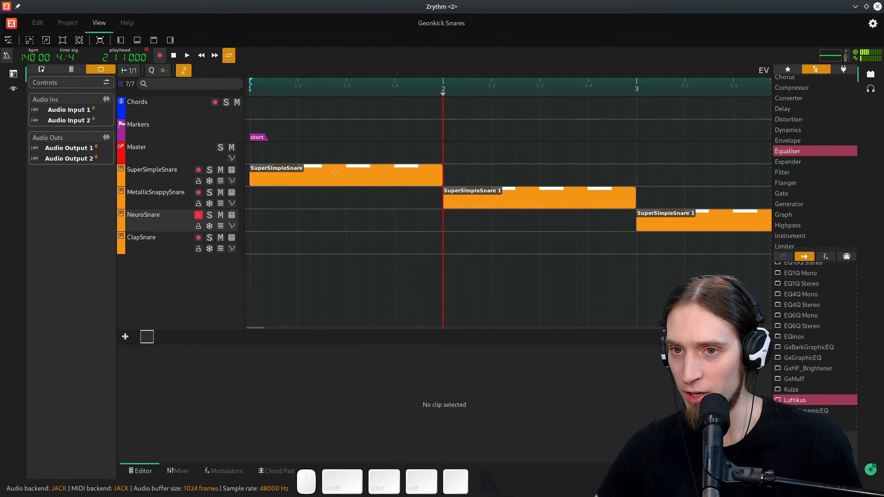
pyautogui.scroll(-5, 336, 167)
pyautogui.click(368, 221)
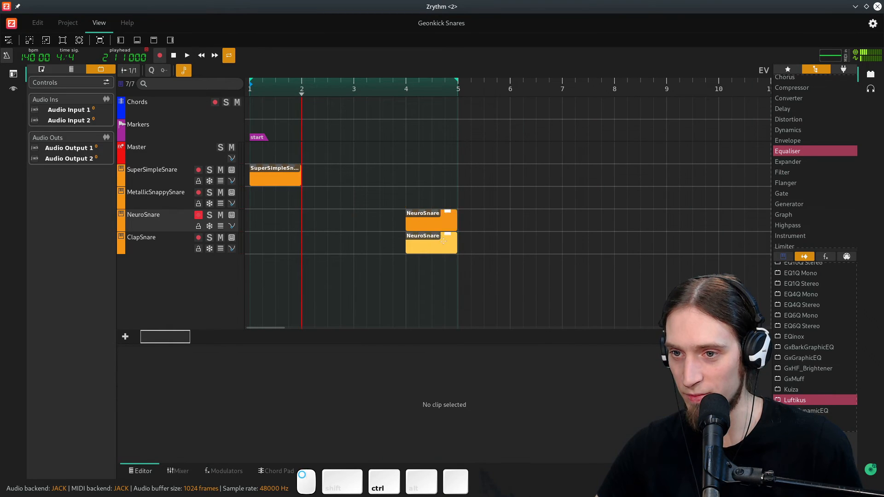
pyautogui.moveTo(419, 214); pyautogui.dragTo(316, 192)
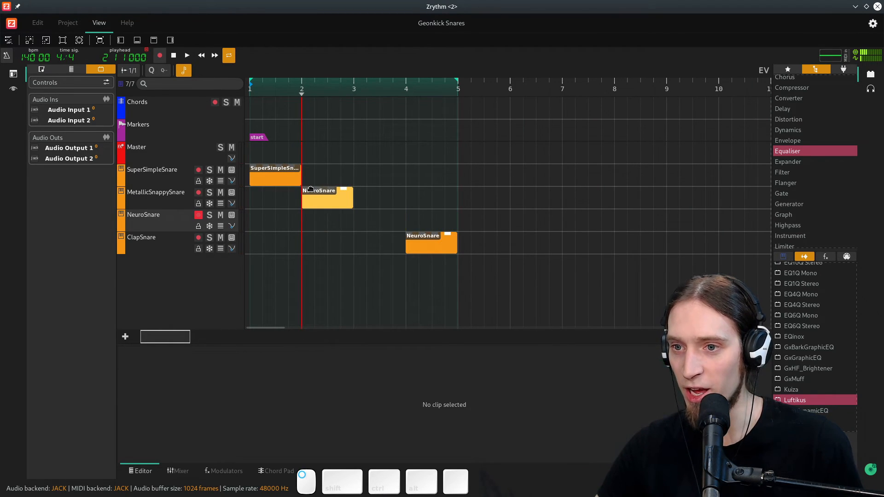
pyautogui.moveTo(429, 245); pyautogui.dragTo(385, 223)
pyautogui.moveTo(435, 242)
pyautogui.mouseDown()
pyautogui.moveTo(463, 241)
pyautogui.moveTo(428, 242)
pyautogui.mouseUp()
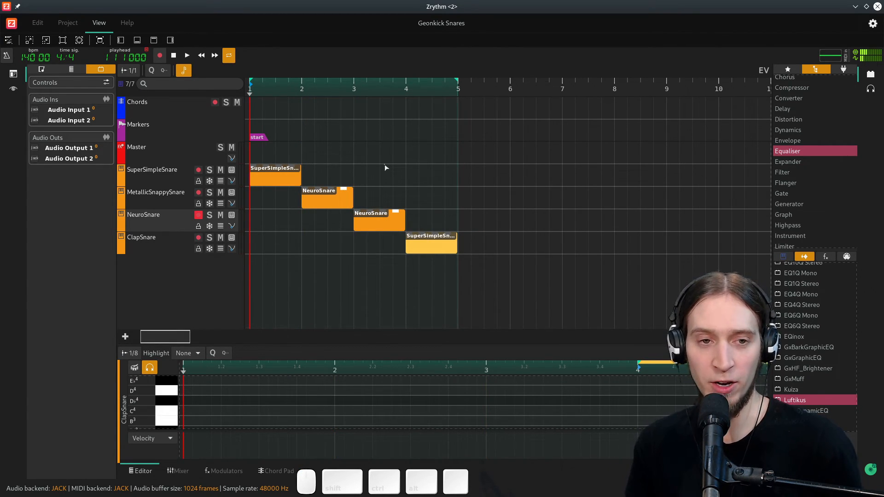
# - Play the arrangement from the start and stop it at bar 5
pyautogui.press('space')
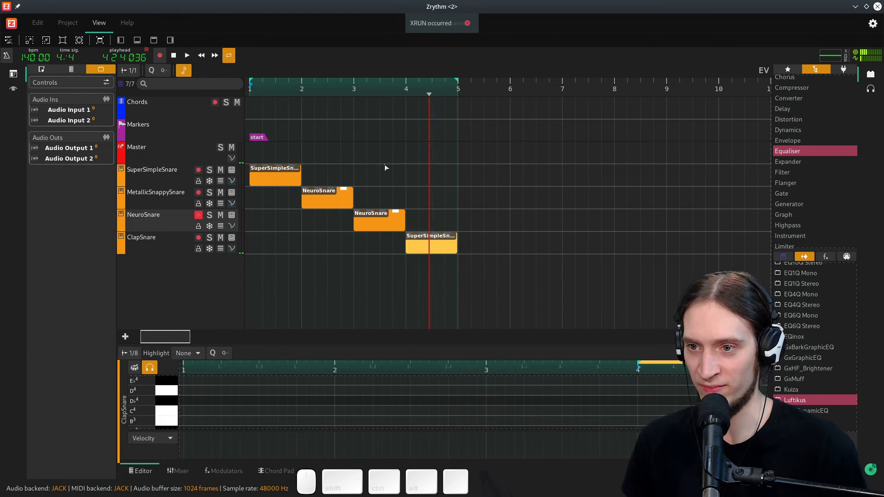
pyautogui.press('space')
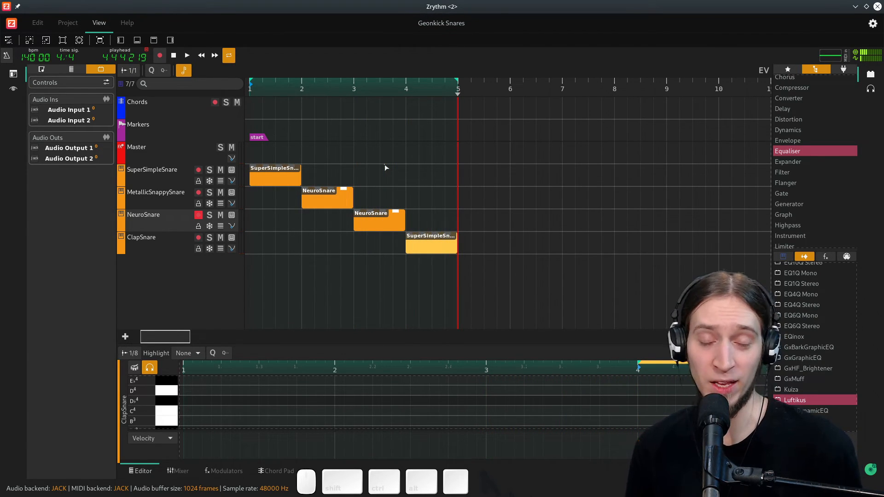